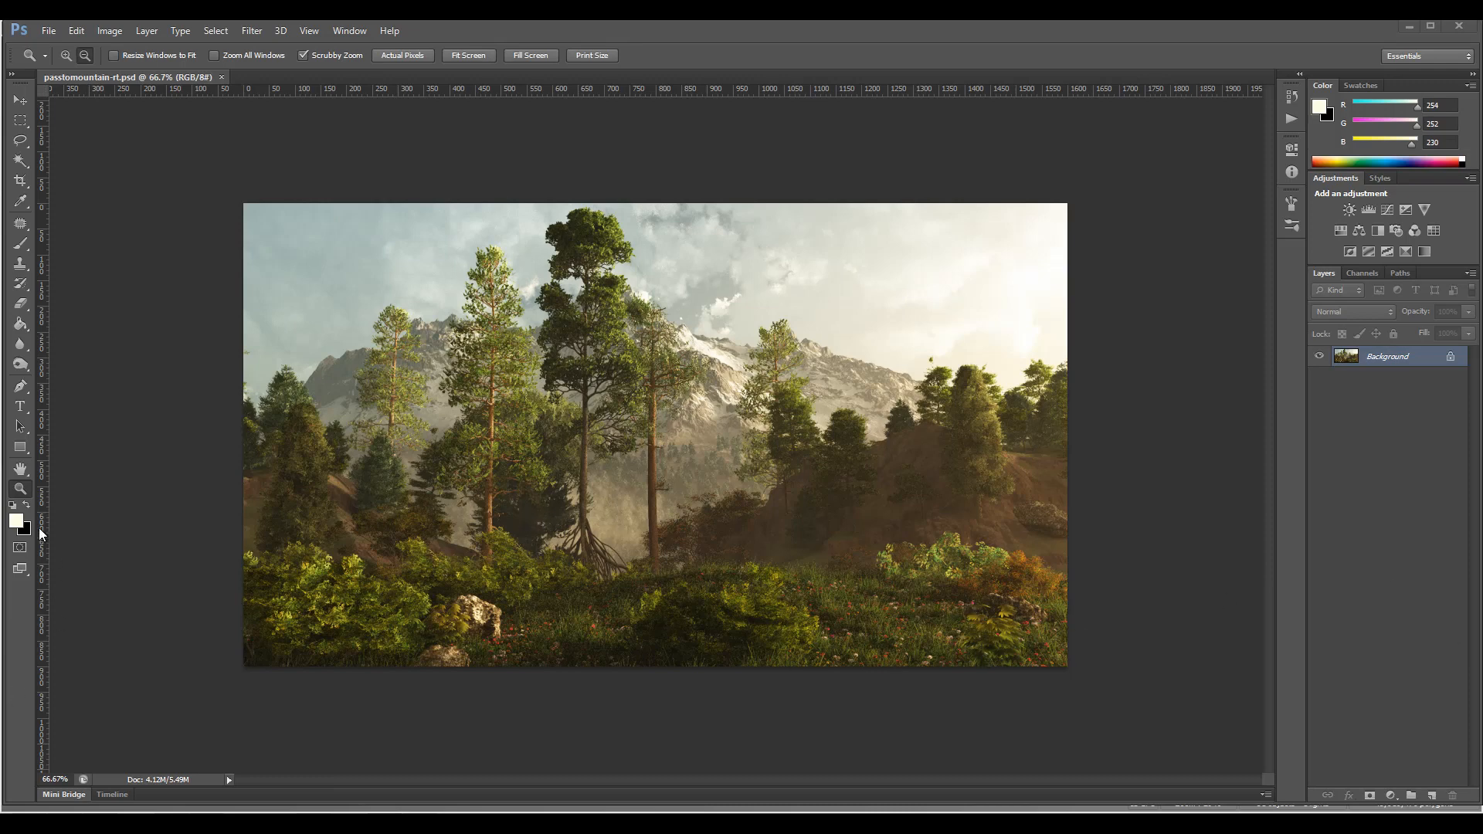
click(26, 494)
double_click(18, 489)
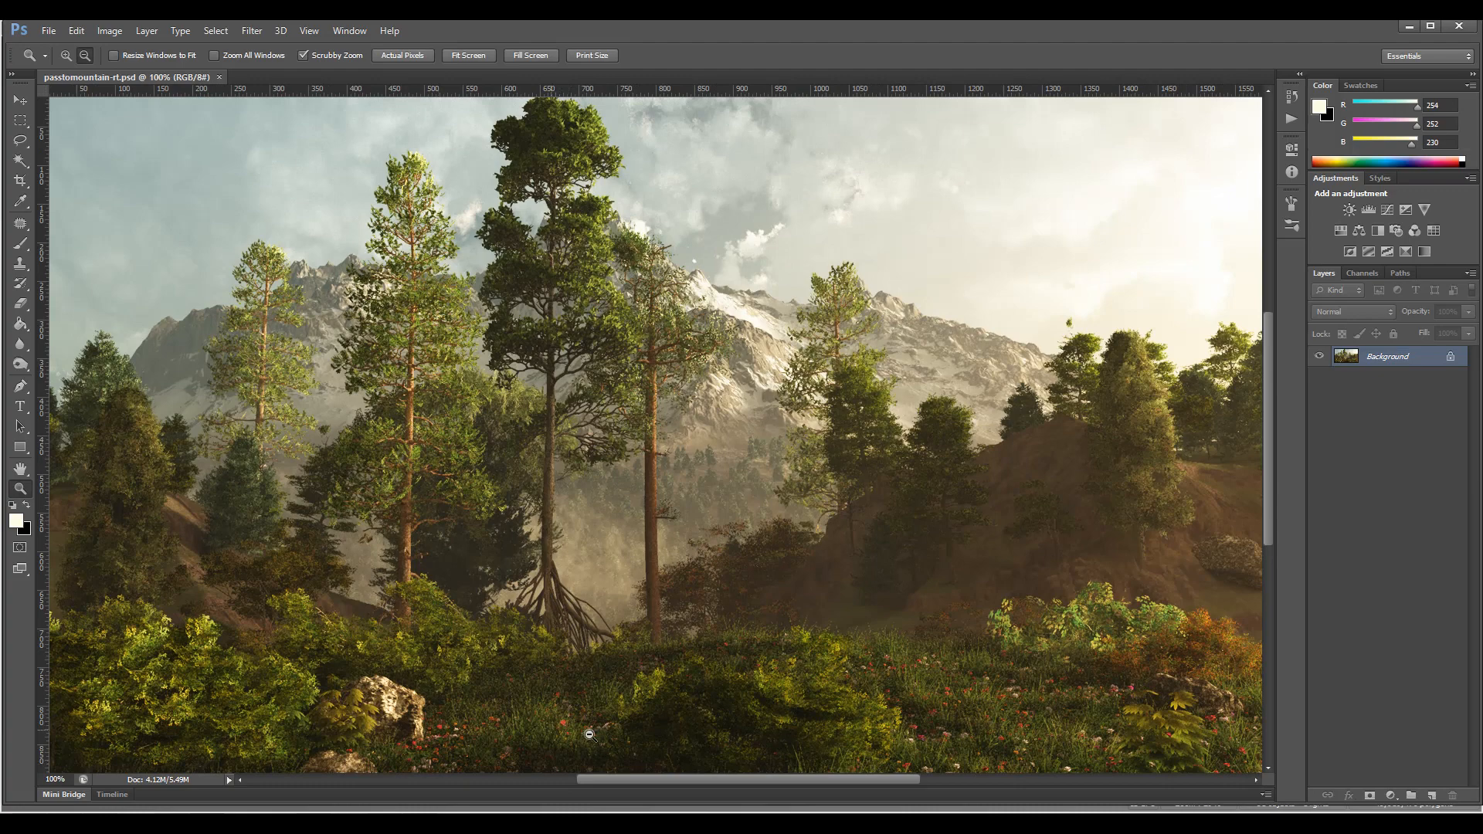
alt+click(557, 663)
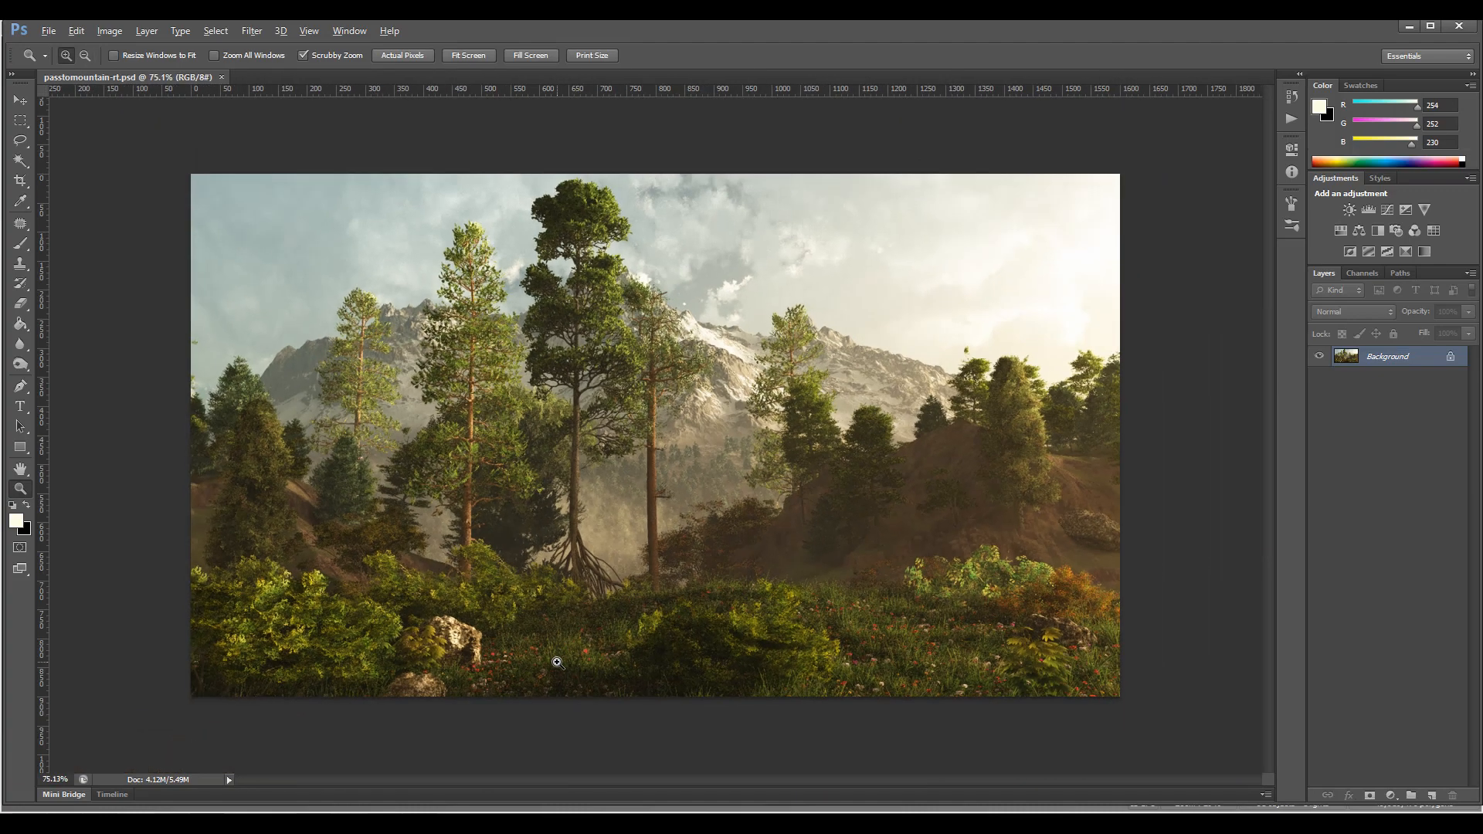
scroll(574, 538, down, 1)
scroll(575, 539, up, 1)
key(alt+Tab)
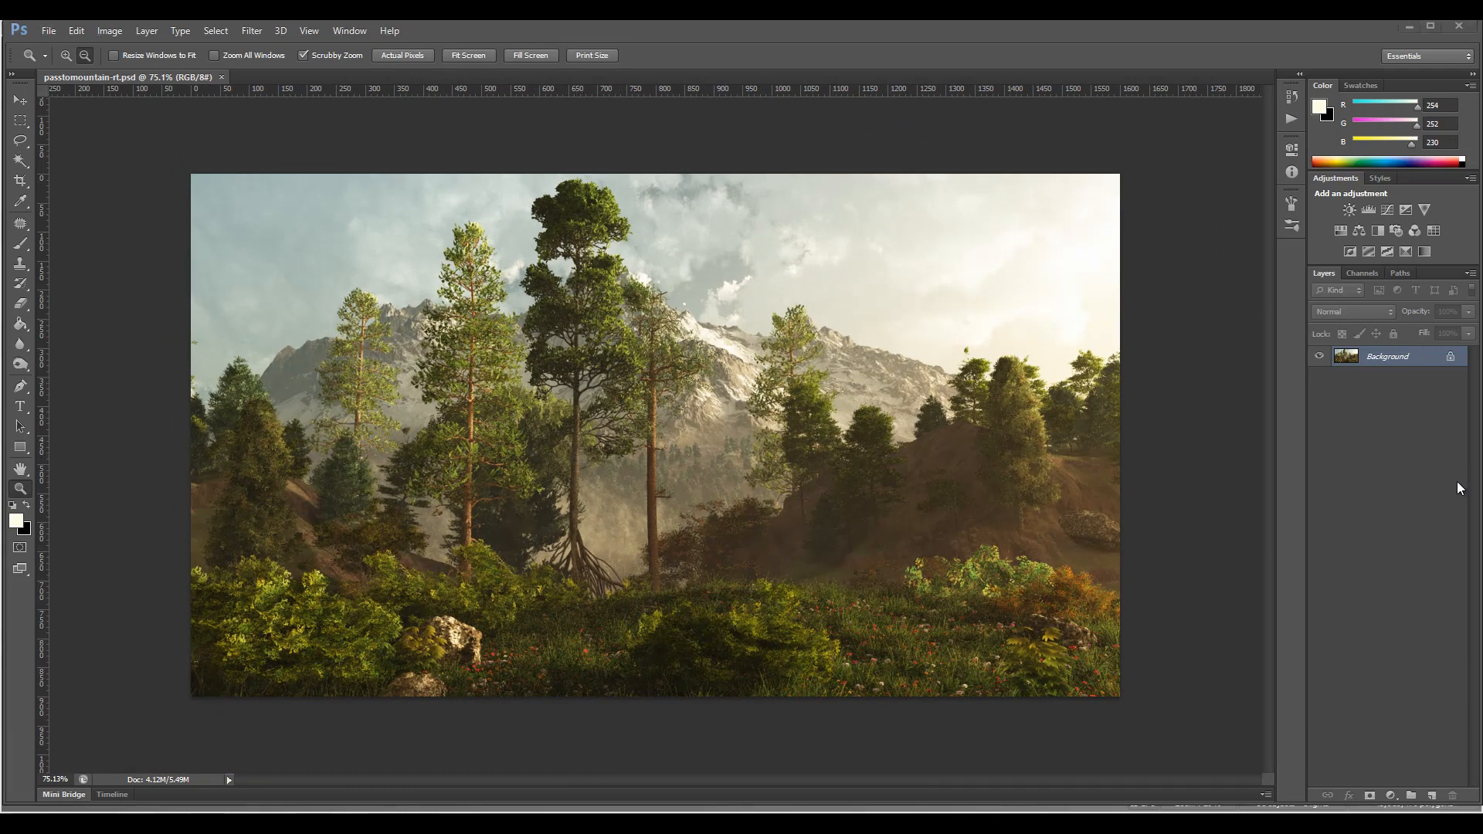
Duplicate the Background layer and set the copy's blend mode to Soft Light.
click(1406, 360)
key(ctrl+j)
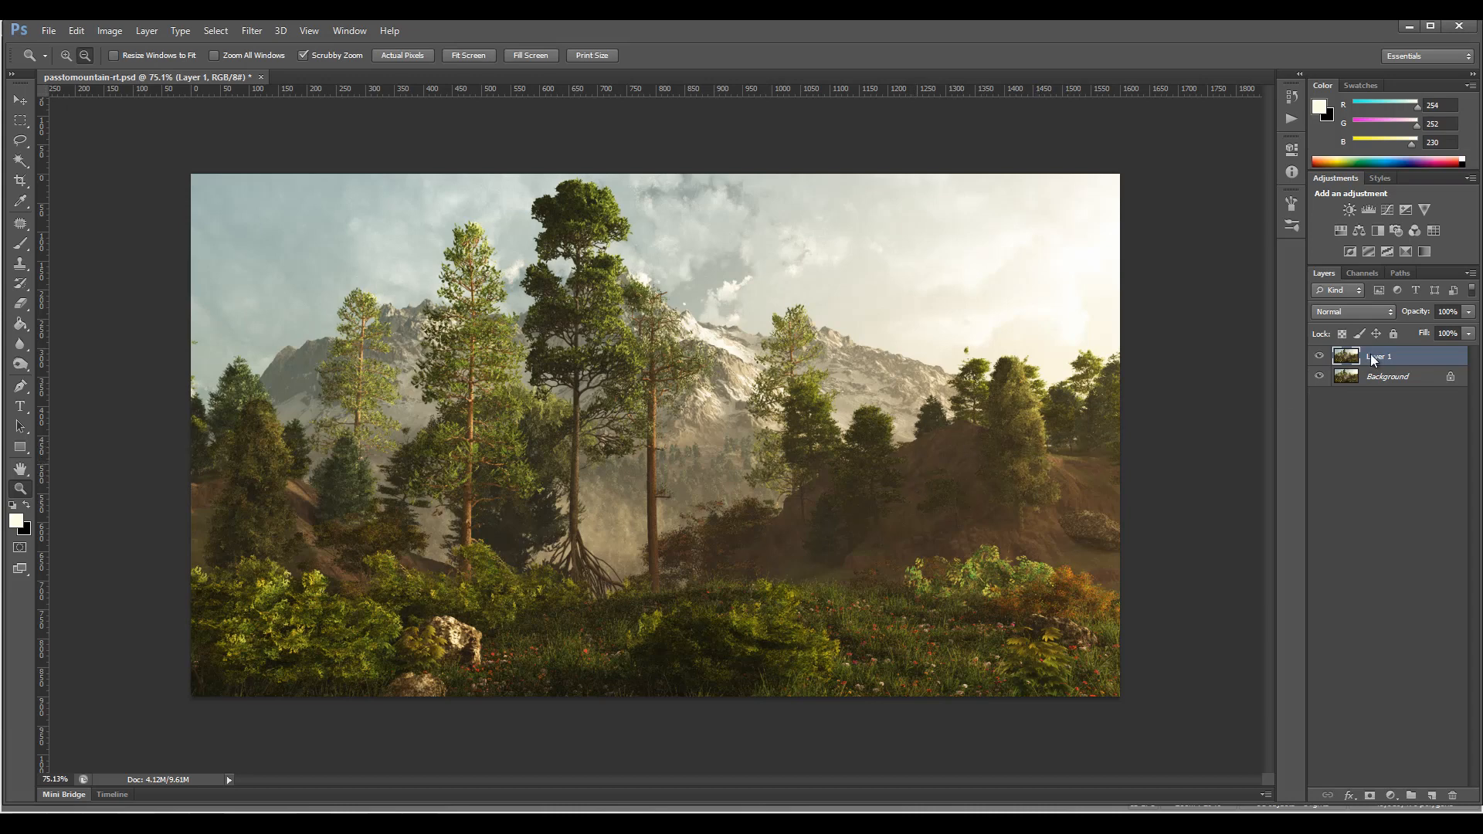
click(109, 30)
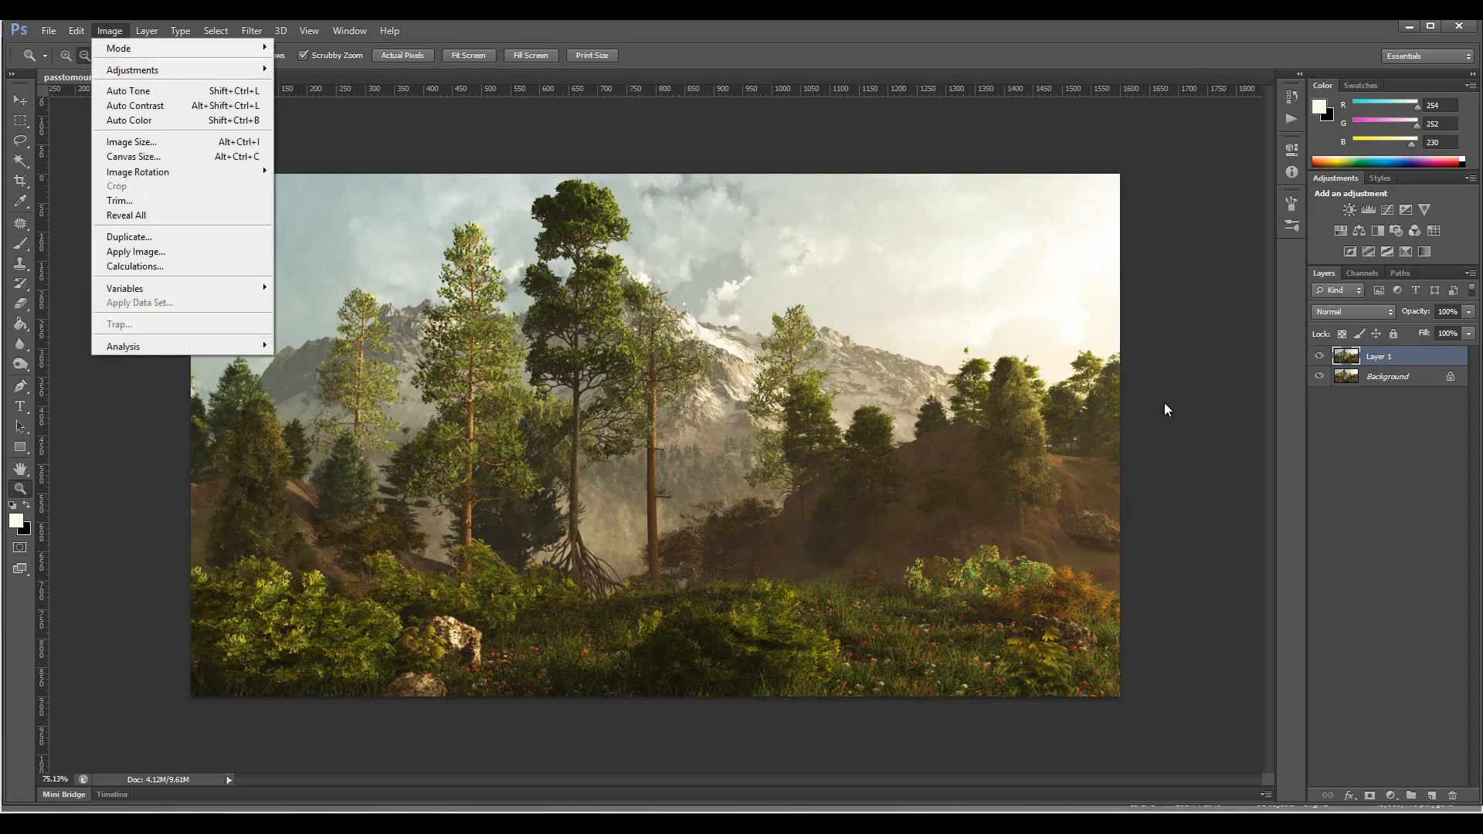
click(1376, 312)
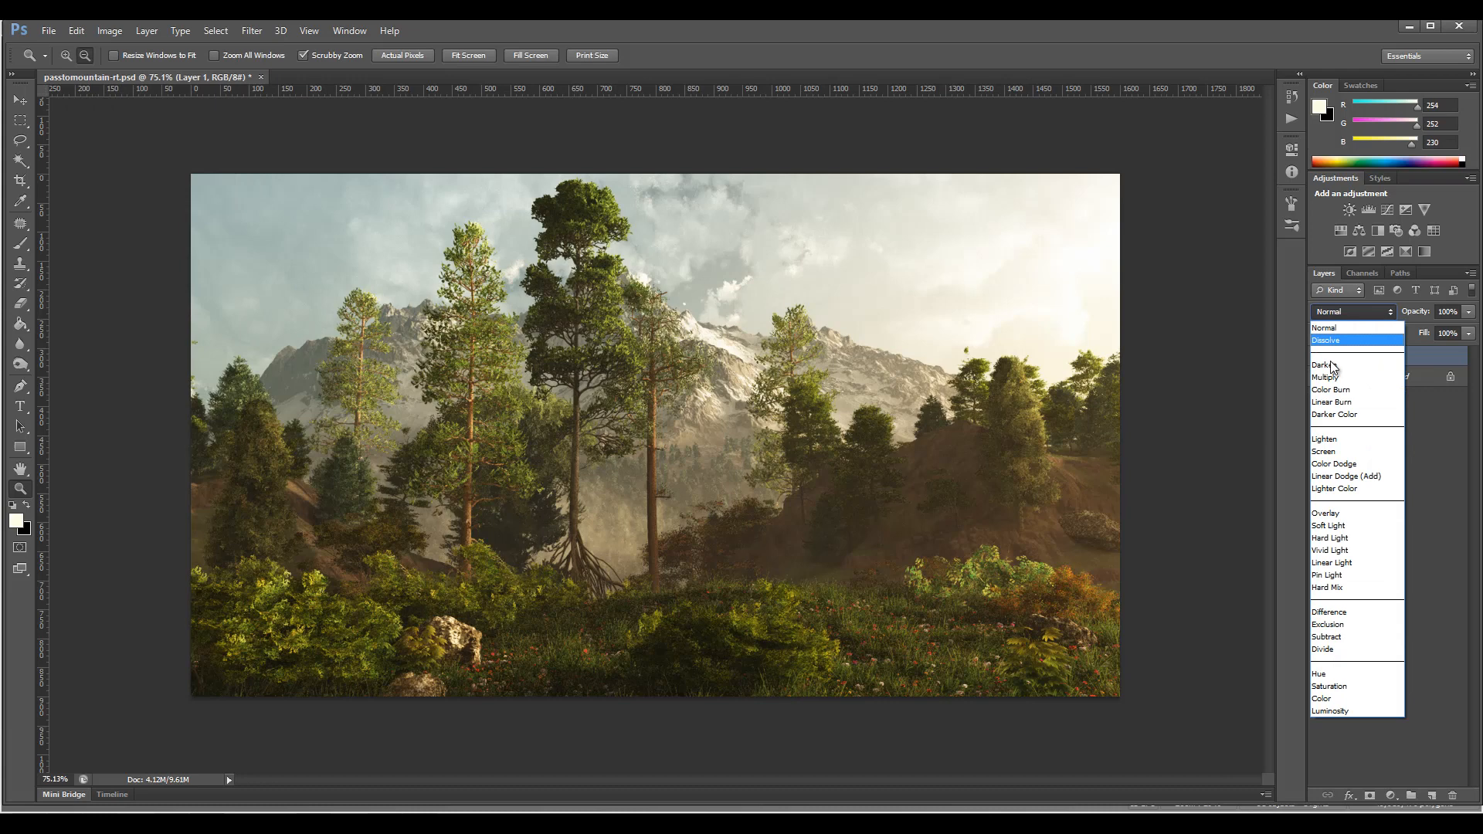
click(1356, 526)
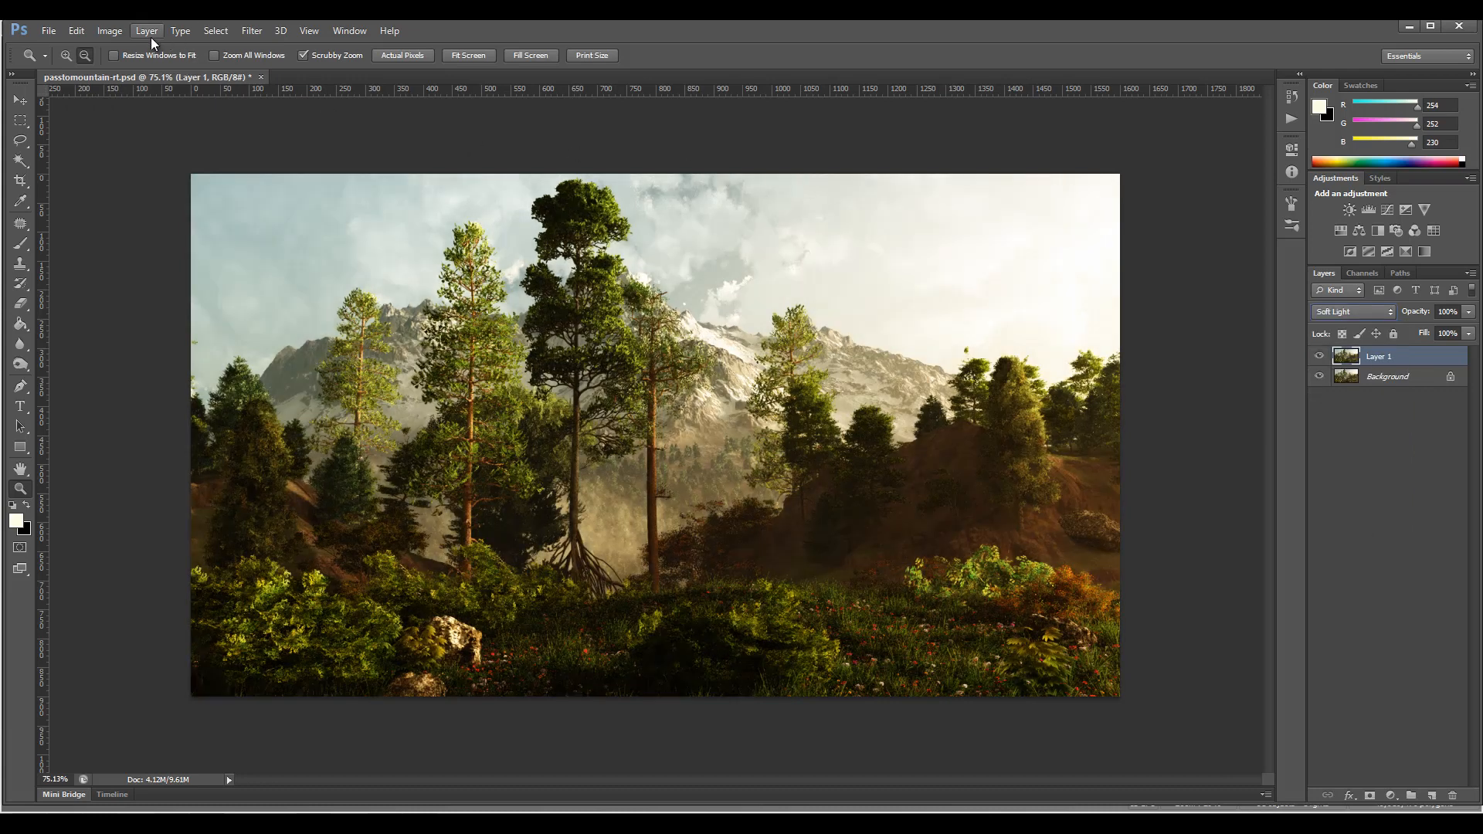
Start a Black & White adjustment on the Soft Light layer with Cyans at -103 % and Blues at -91 %.
click(109, 31)
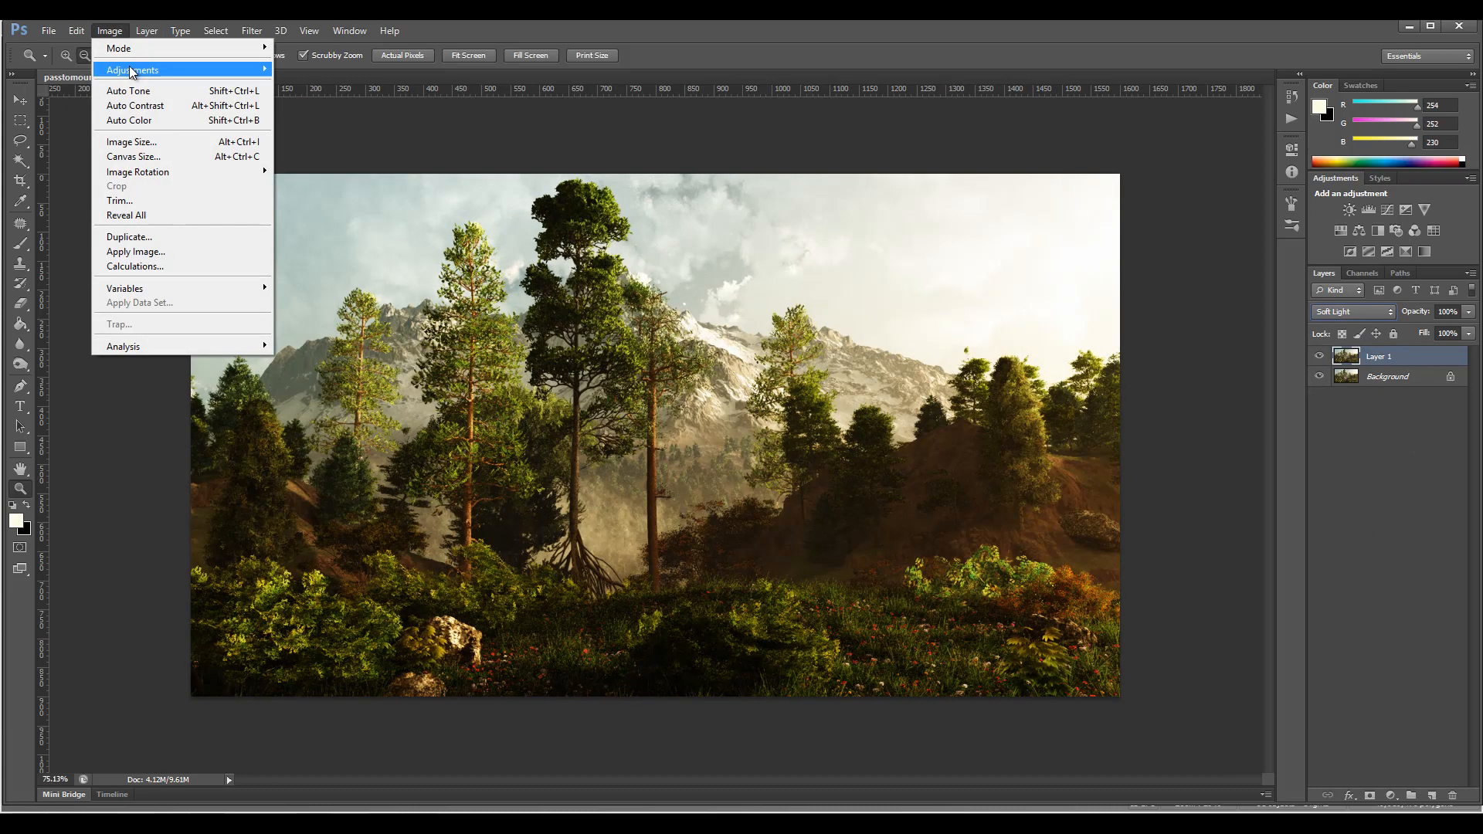
mouse_move(132, 72)
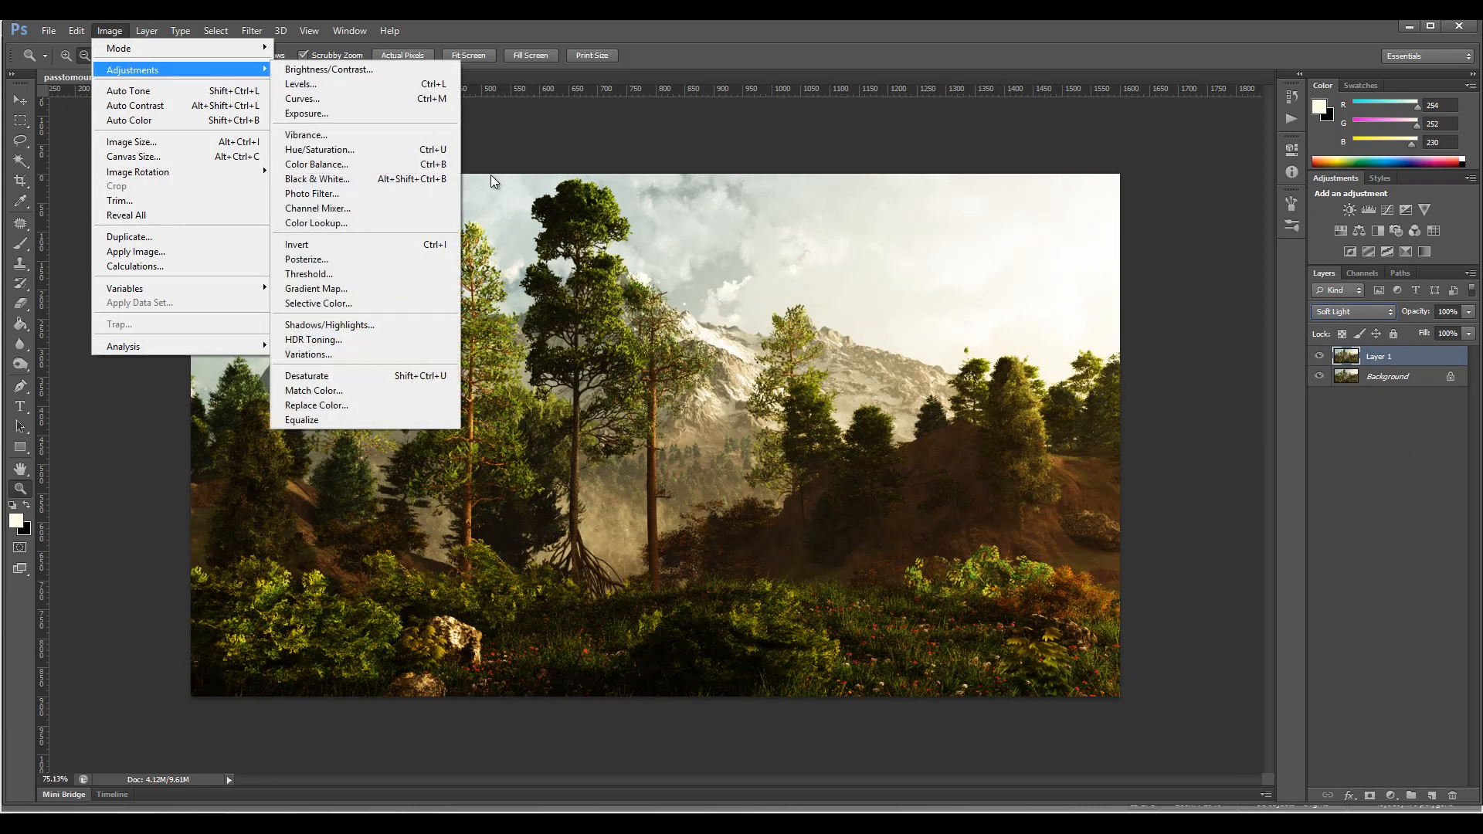
click(392, 185)
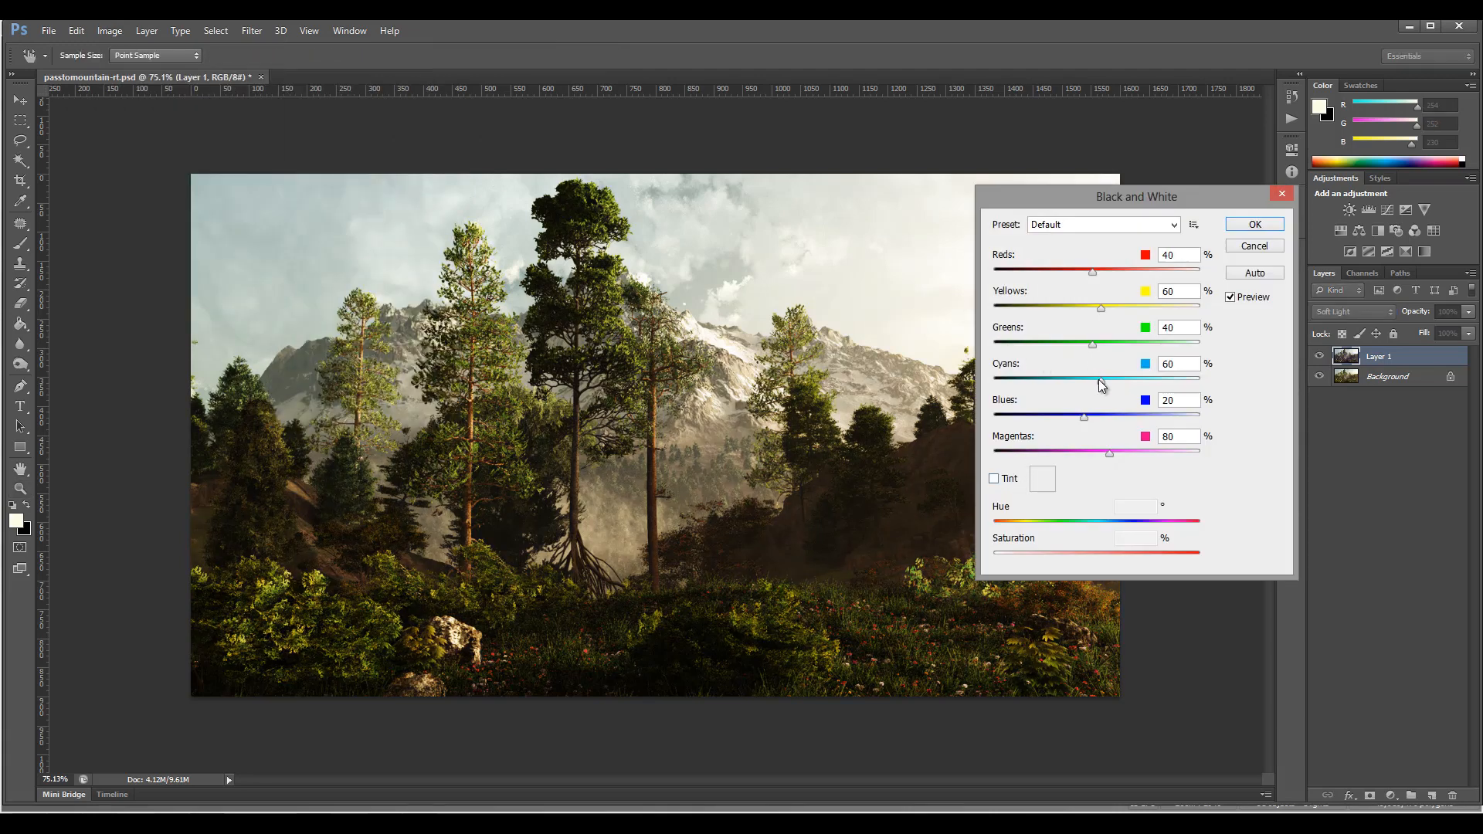
drag(1101, 386, 1038, 422)
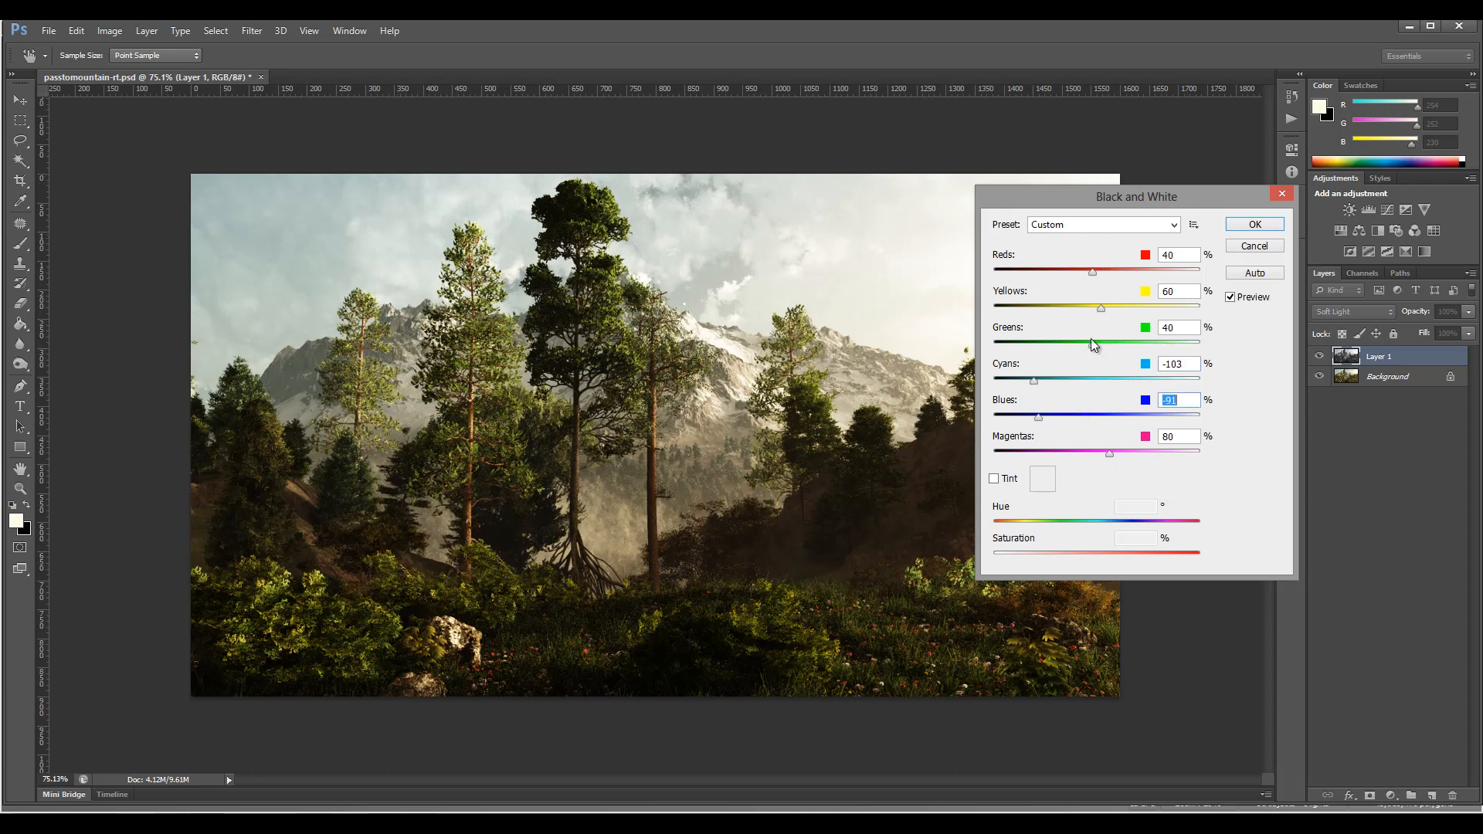
Set Greens to about 68 %, rebalance Yellows, lower Magentas, and apply the Black & White conversion.
drag(1091, 344, 997, 343)
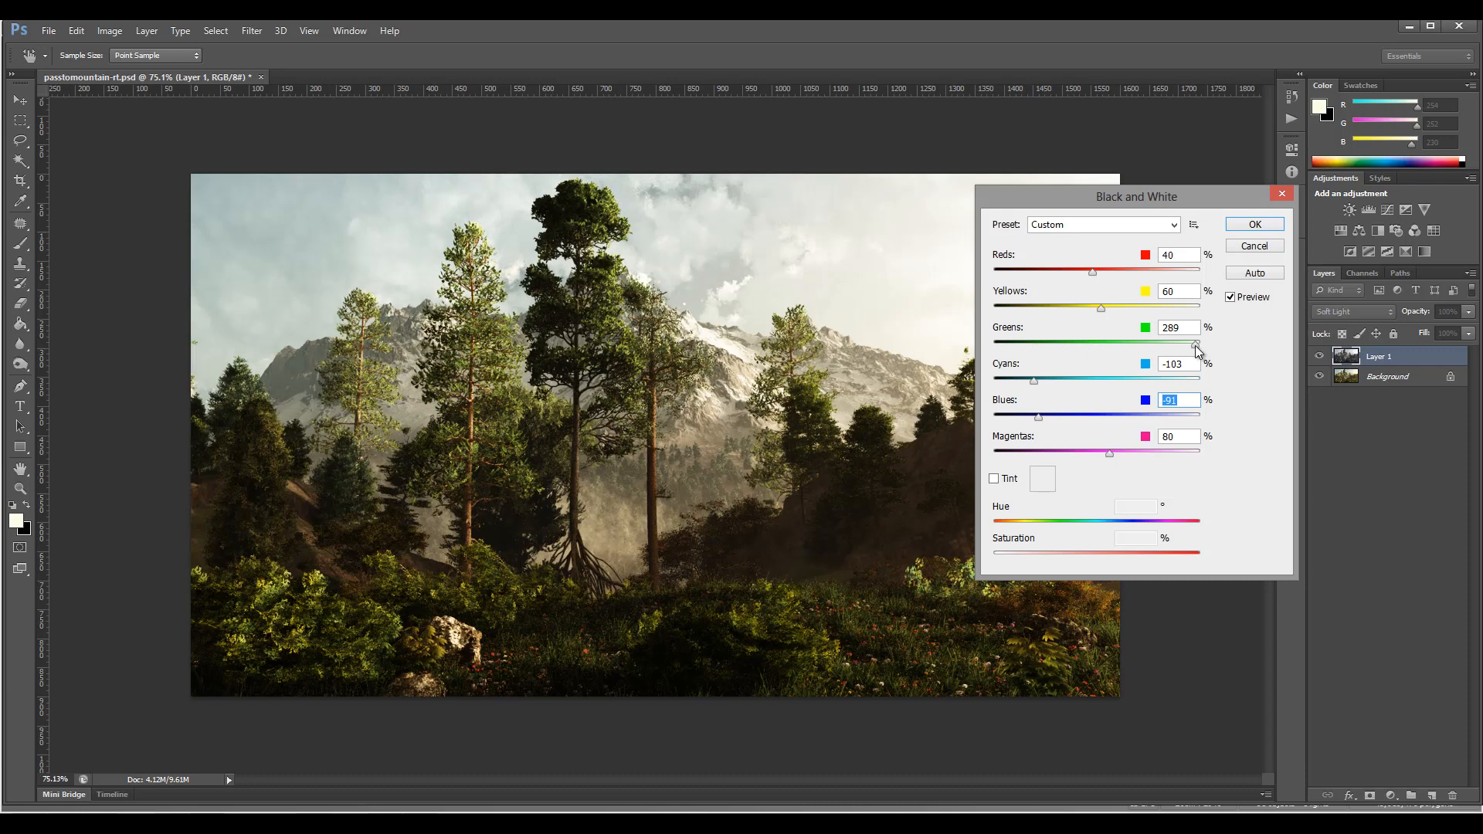
drag(1194, 344, 1158, 317)
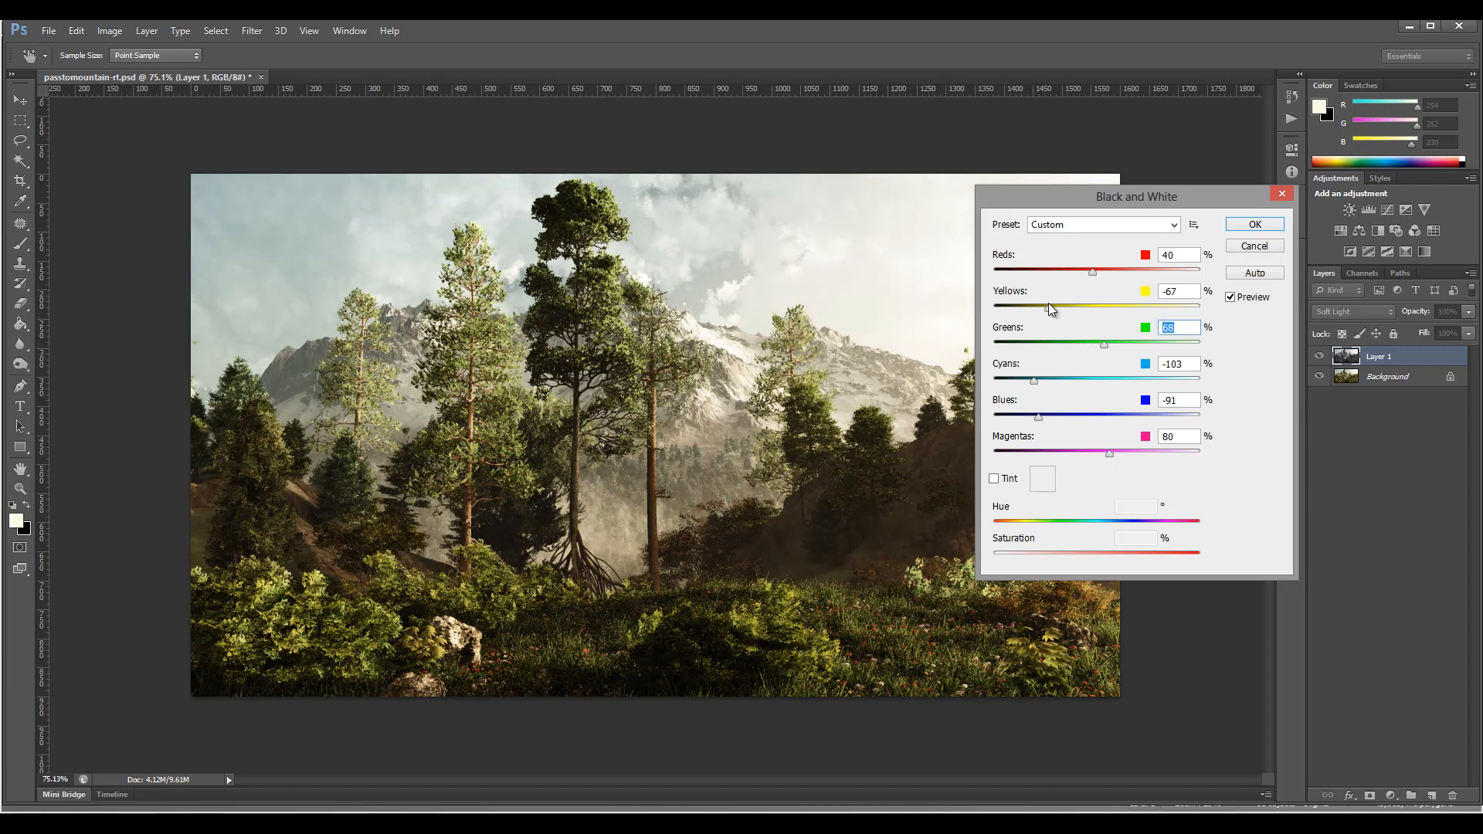
drag(1049, 303, 1167, 280)
drag(1111, 455, 1069, 456)
click(1254, 224)
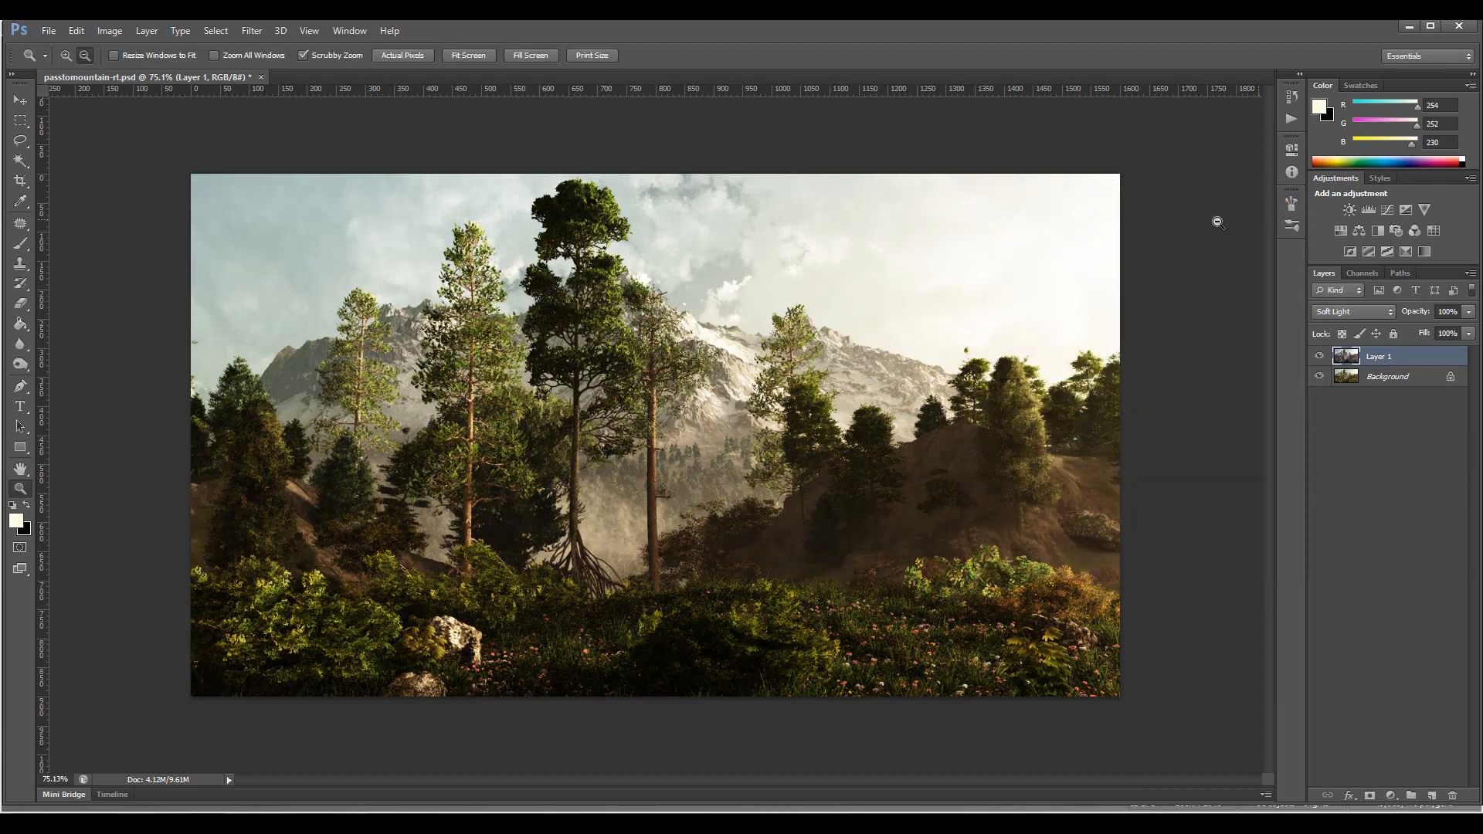
Apply Shadows/Highlights to the black-and-white layer with Shadows at 91 % and Highlights at 100 %.
click(109, 31)
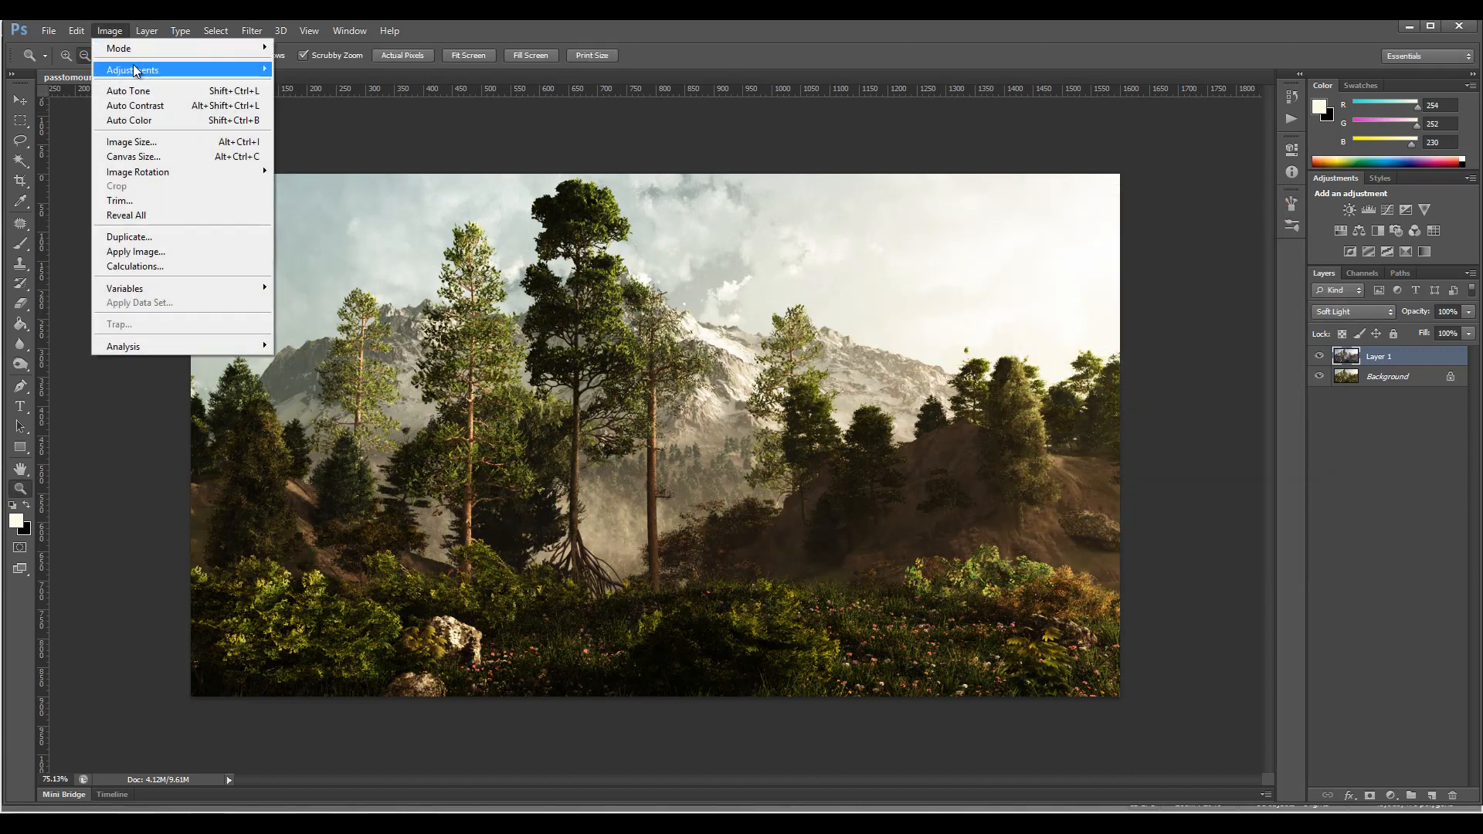
mouse_move(139, 70)
click(394, 324)
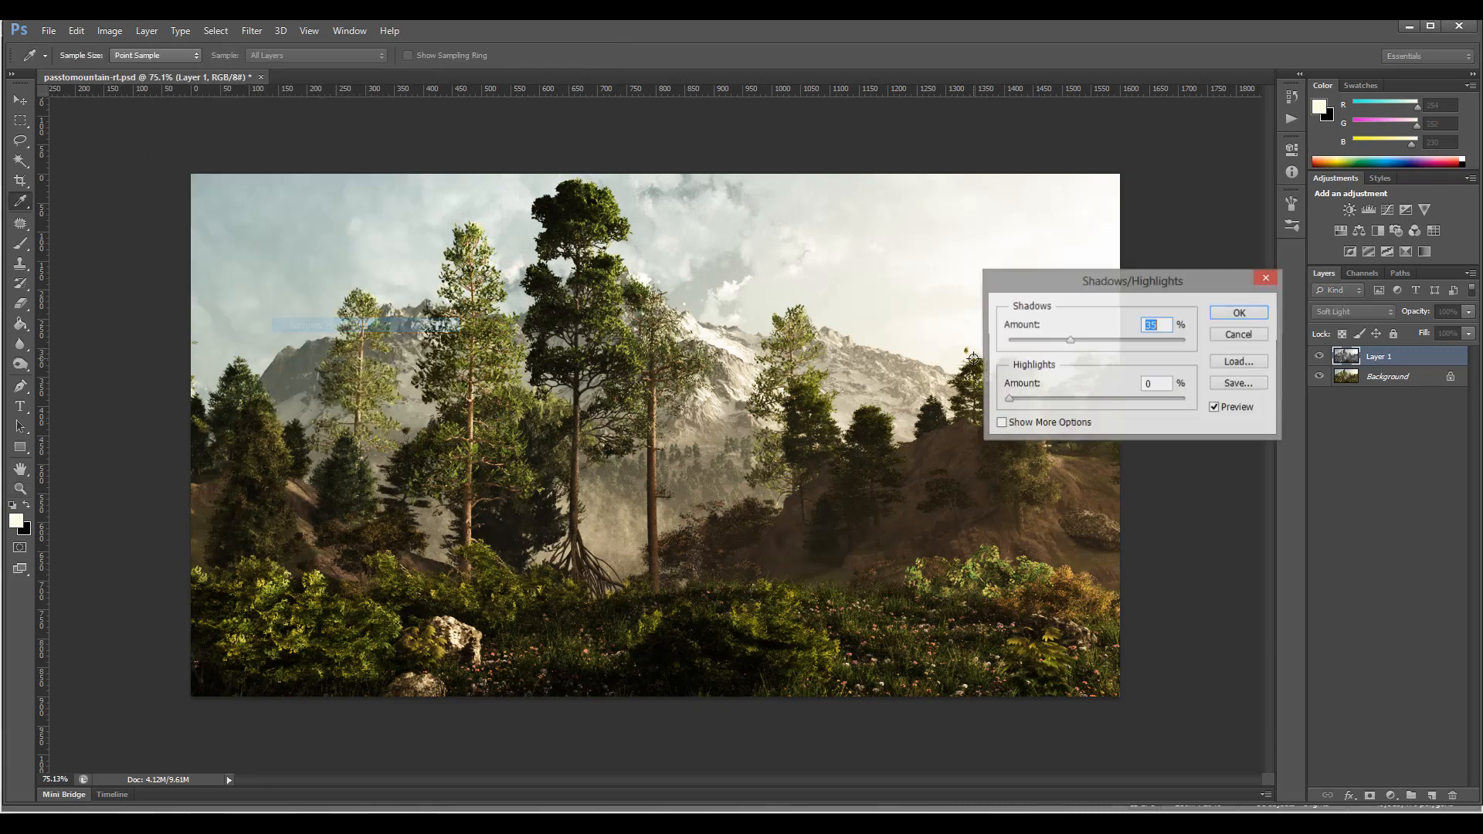
drag(1035, 402, 1236, 404)
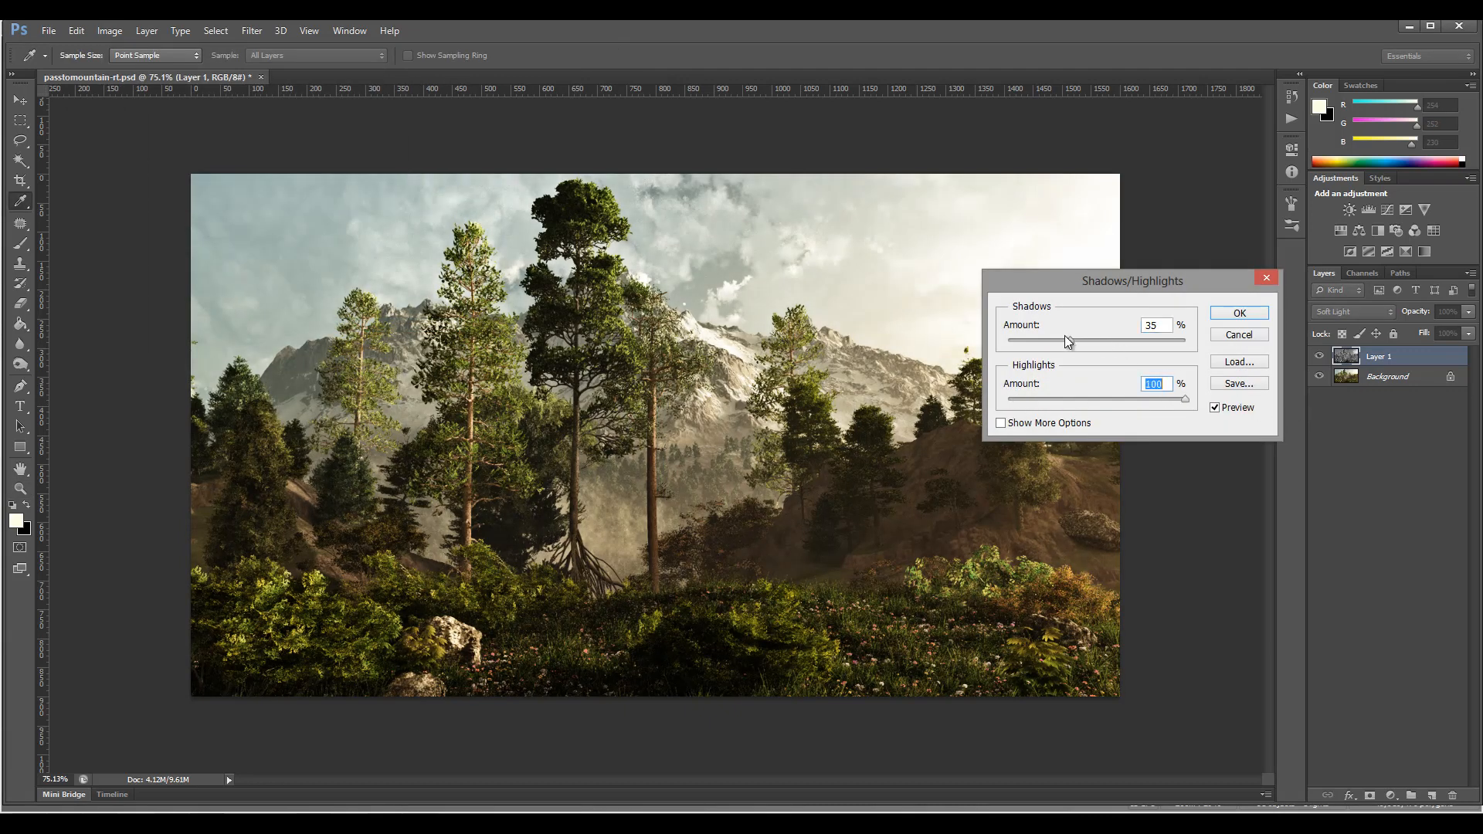
drag(1074, 344, 1169, 346)
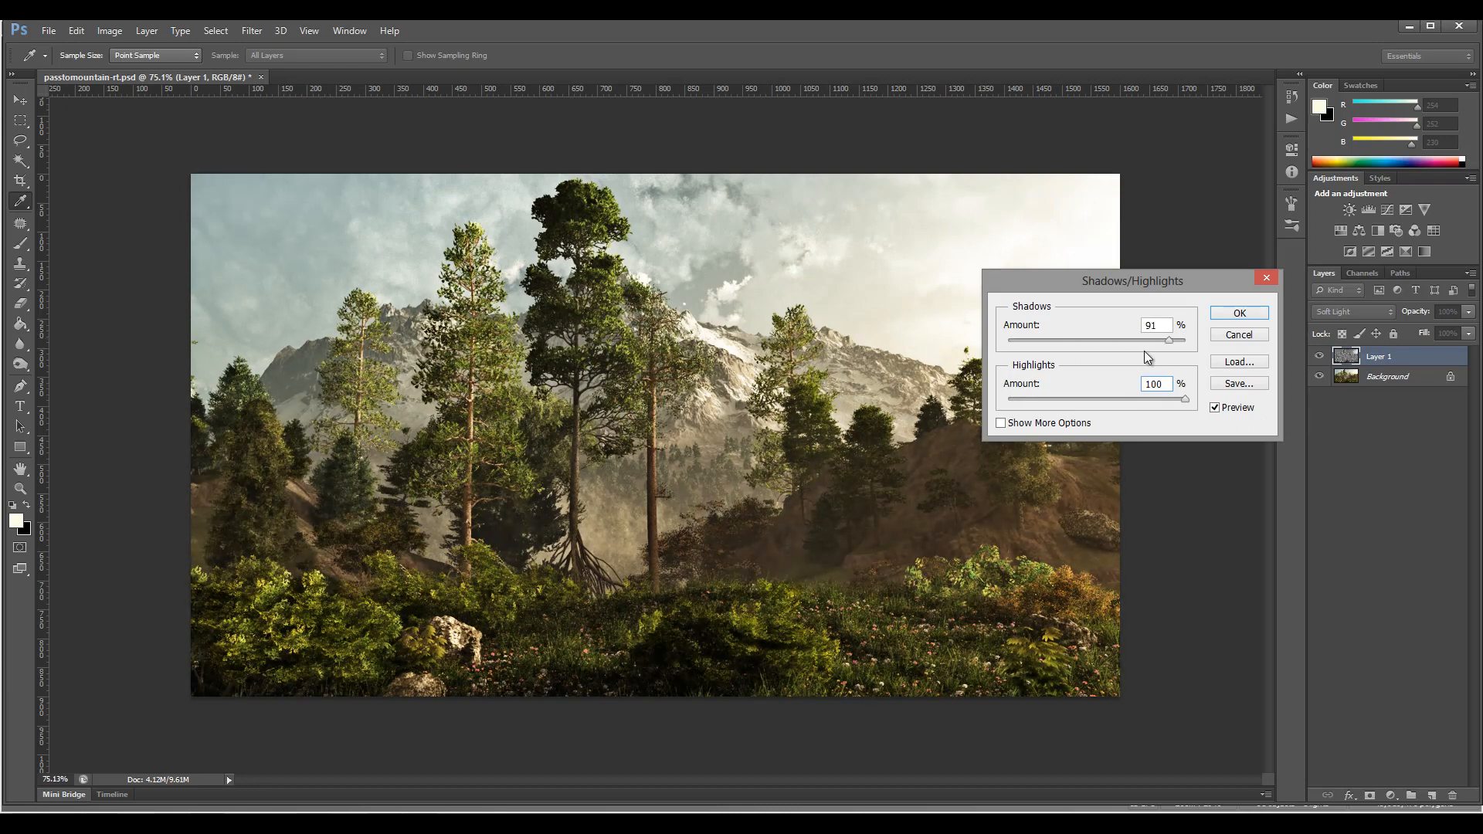
click(1239, 313)
key(z)
Compare the image with and without the Soft Light layer by toggling that layer's visibility.
click(1320, 356)
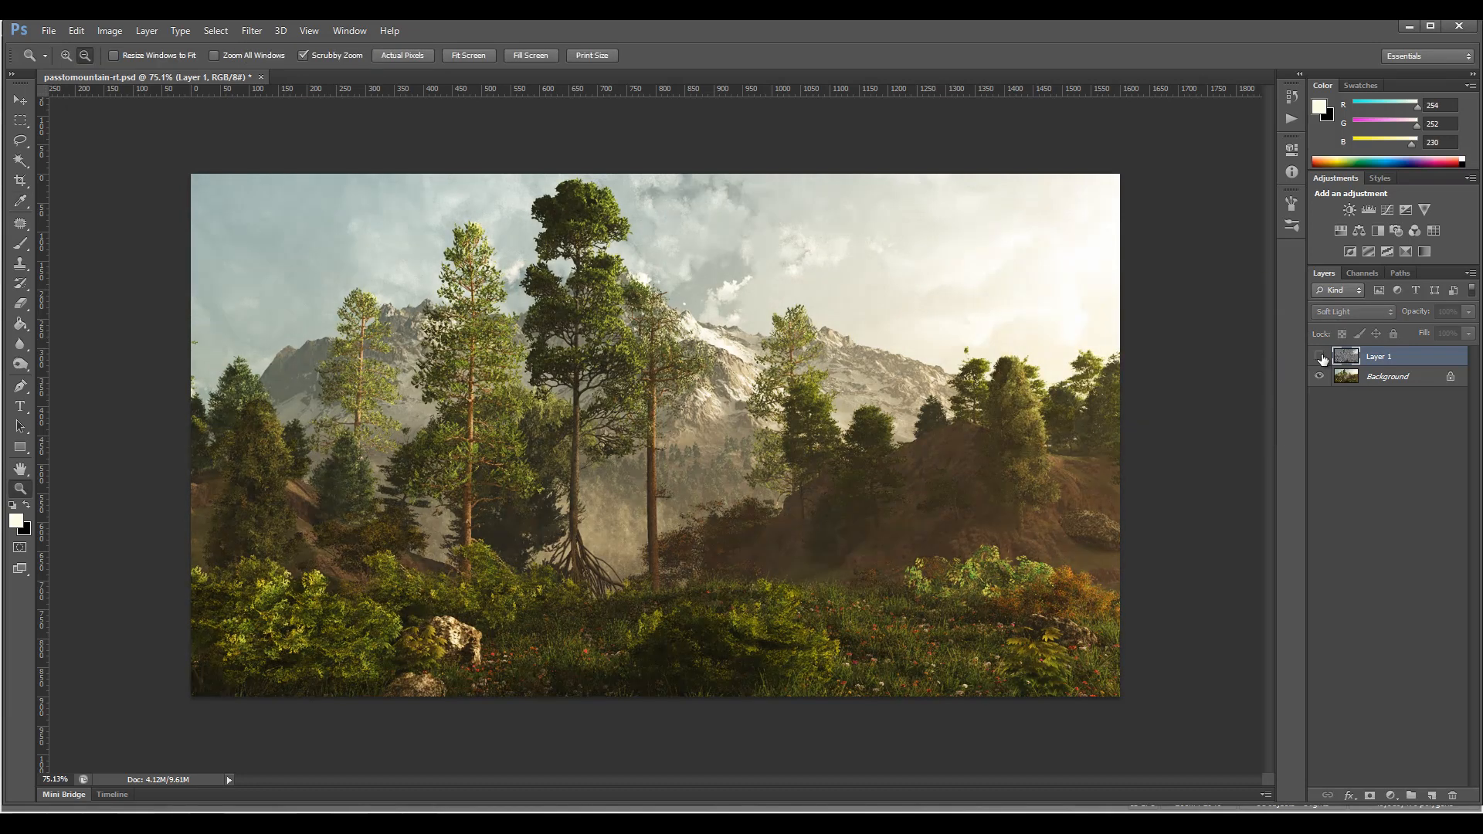
click(1319, 356)
click(1319, 356)
click(1322, 357)
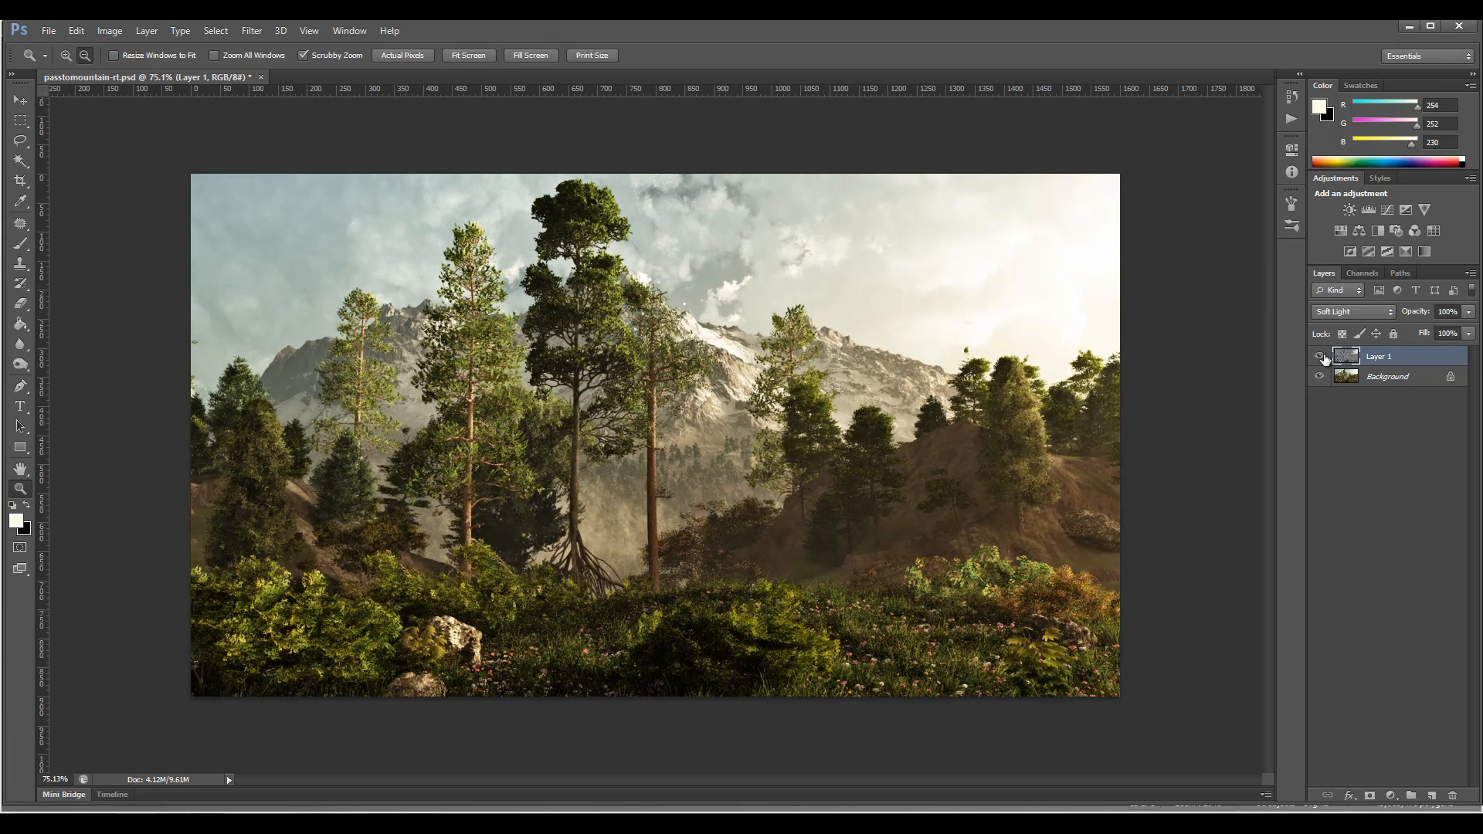
click(1321, 356)
click(1320, 357)
click(1323, 357)
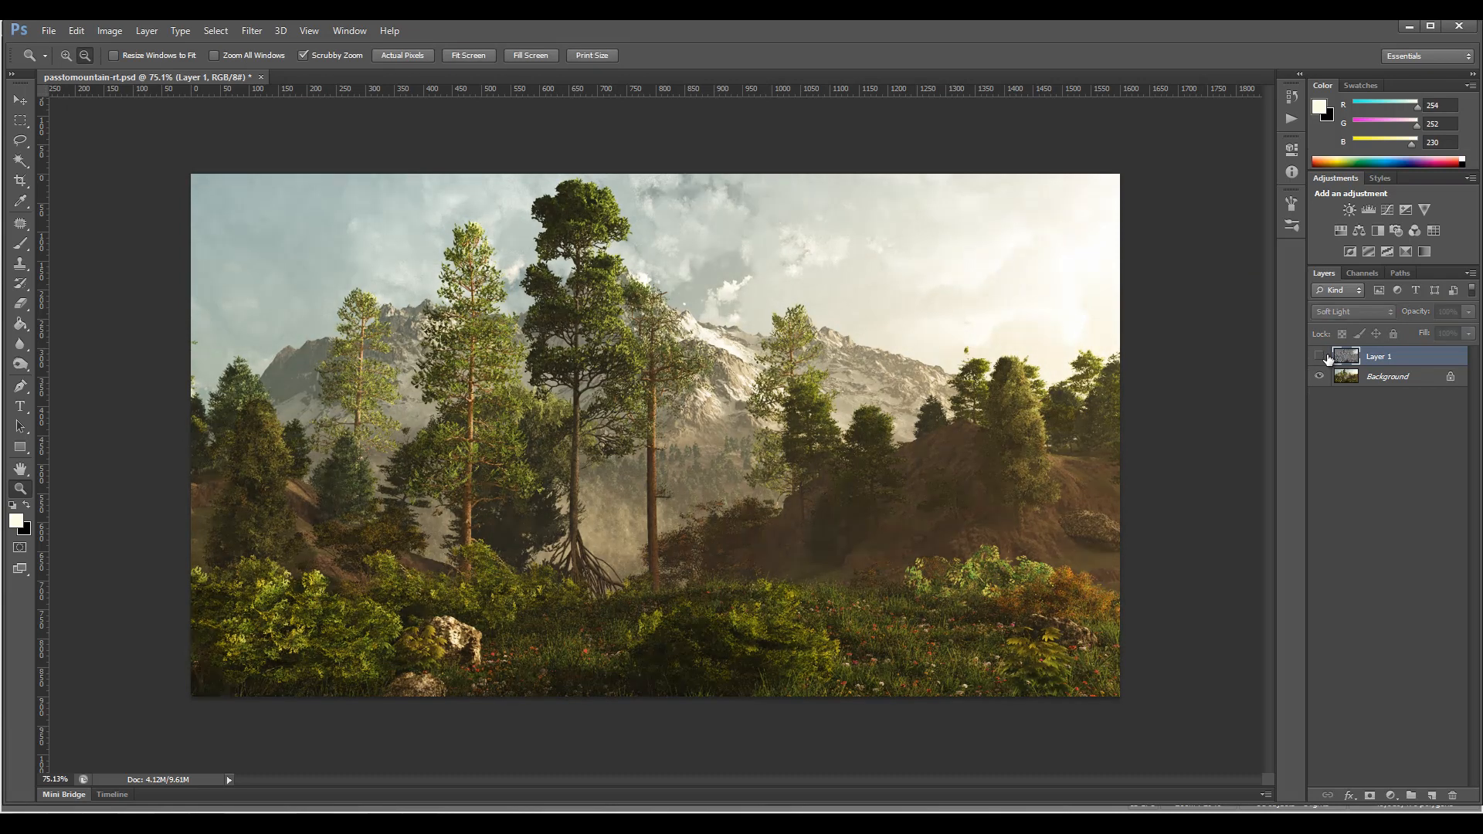
click(1323, 357)
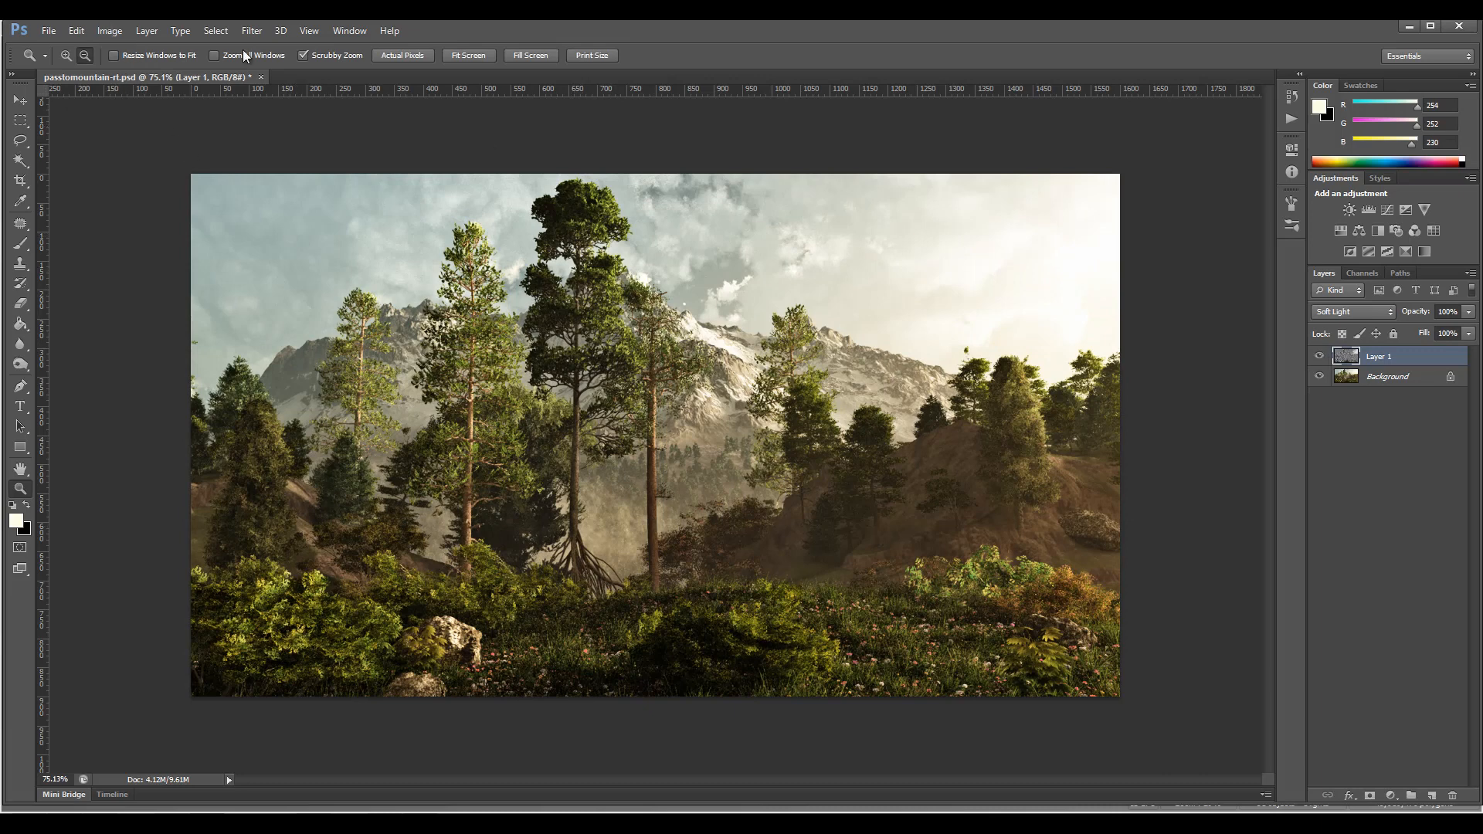
Apply a Gaussian Blur with a radius of about 1.9 pixels to the Soft Light layer.
click(252, 31)
mouse_move(320, 185)
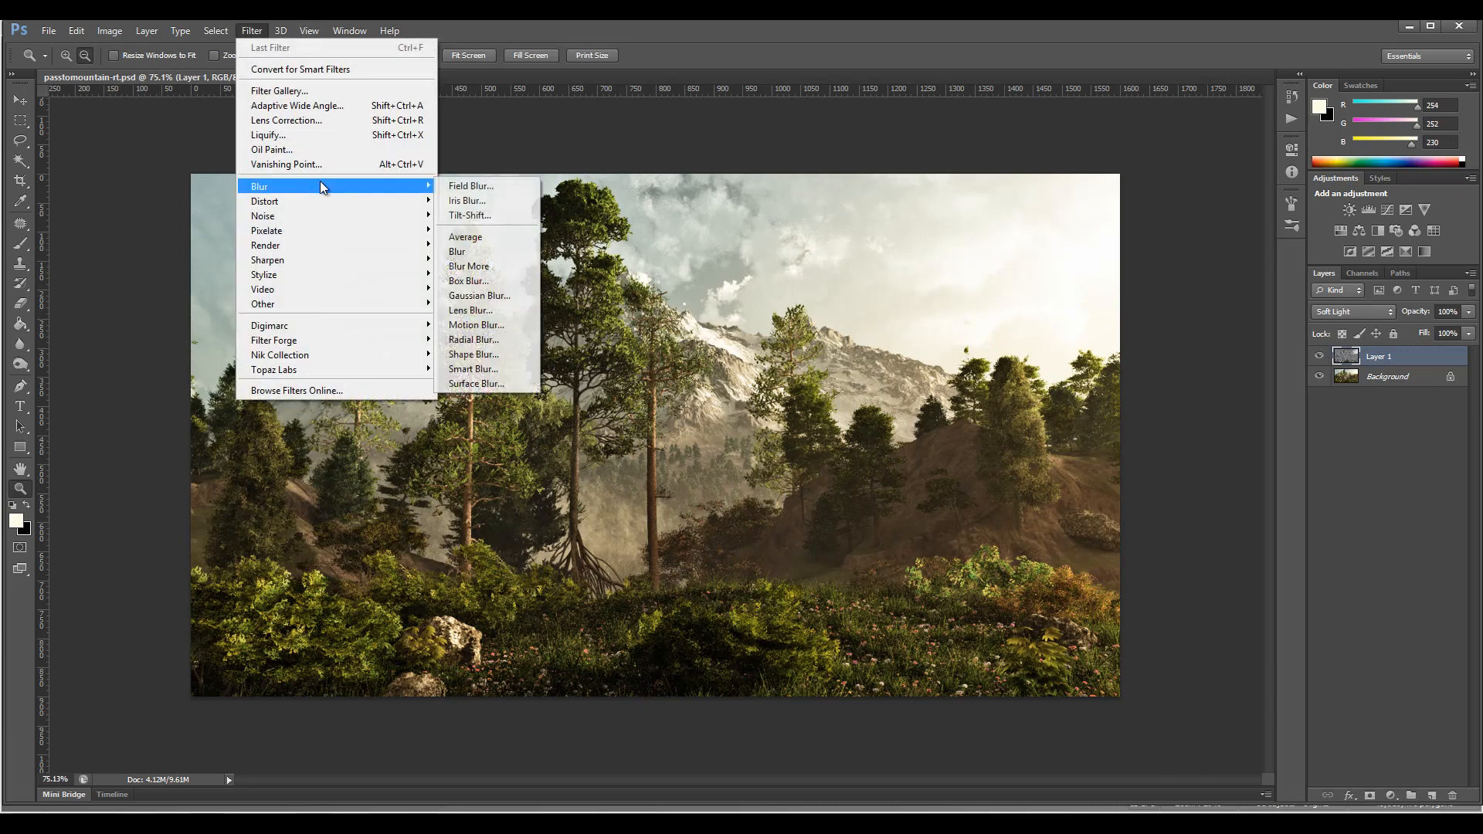
click(477, 295)
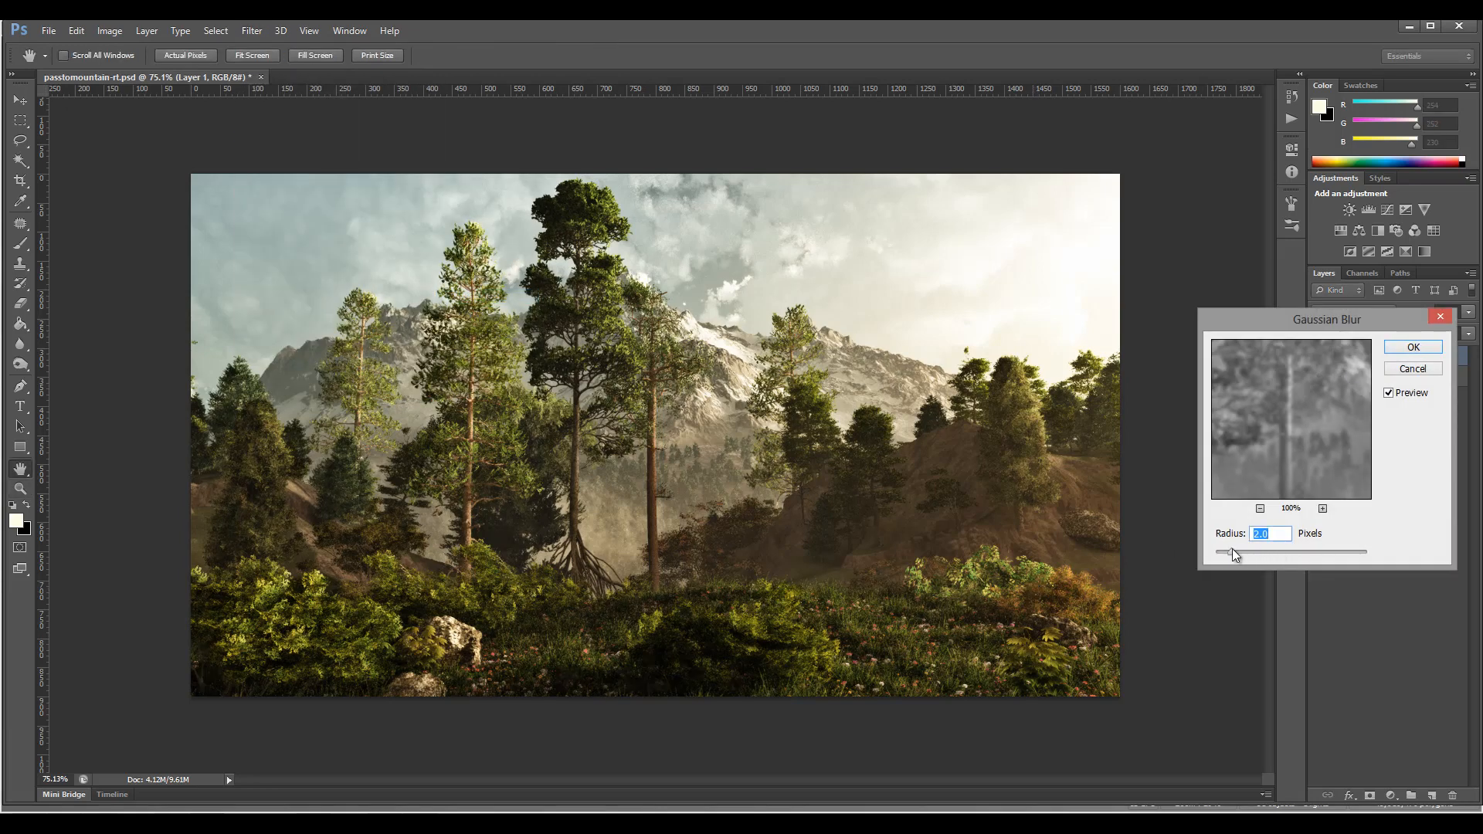
drag(1233, 549, 1254, 554)
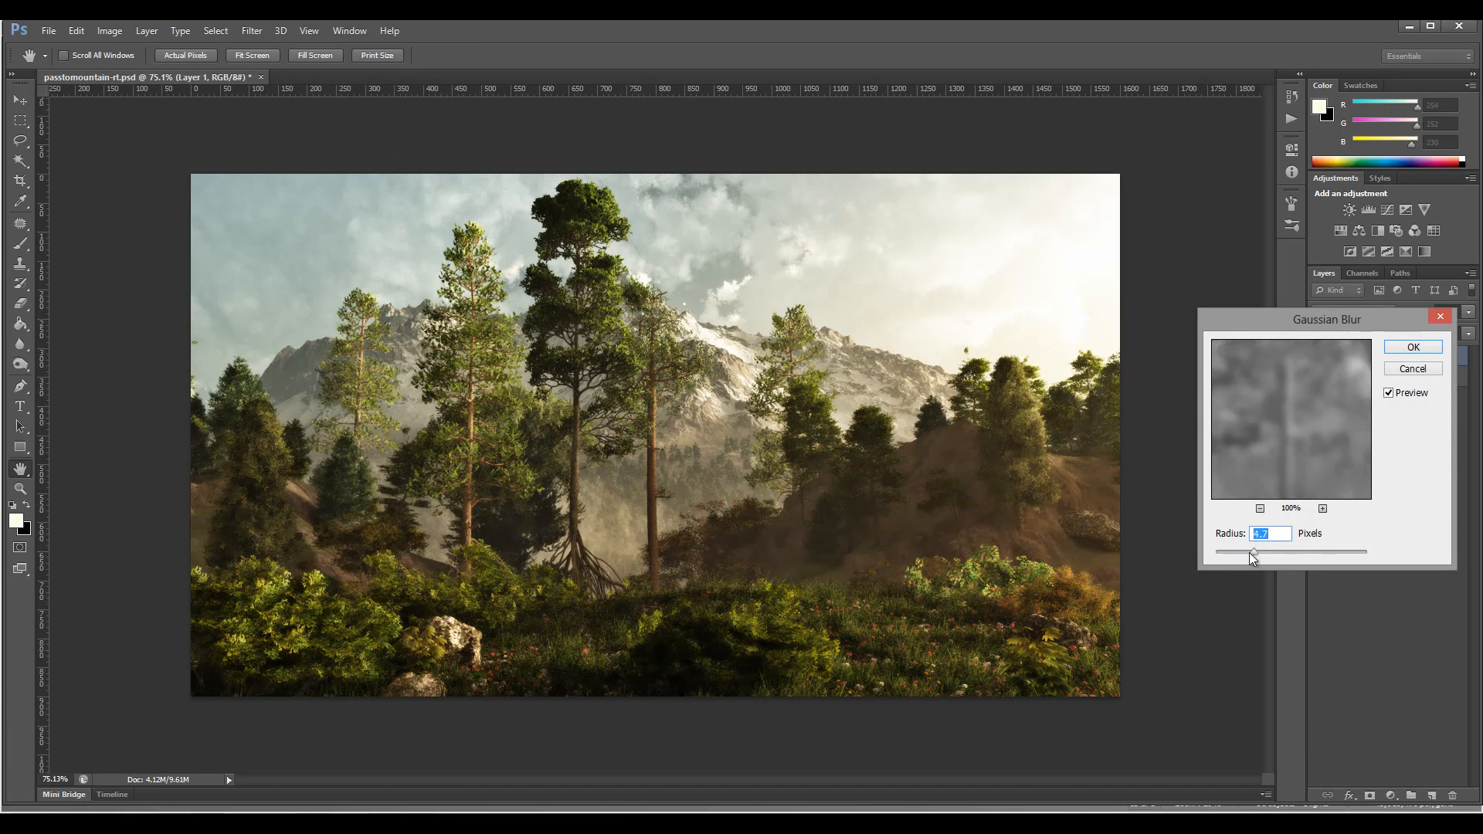
drag(1250, 554, 1230, 554)
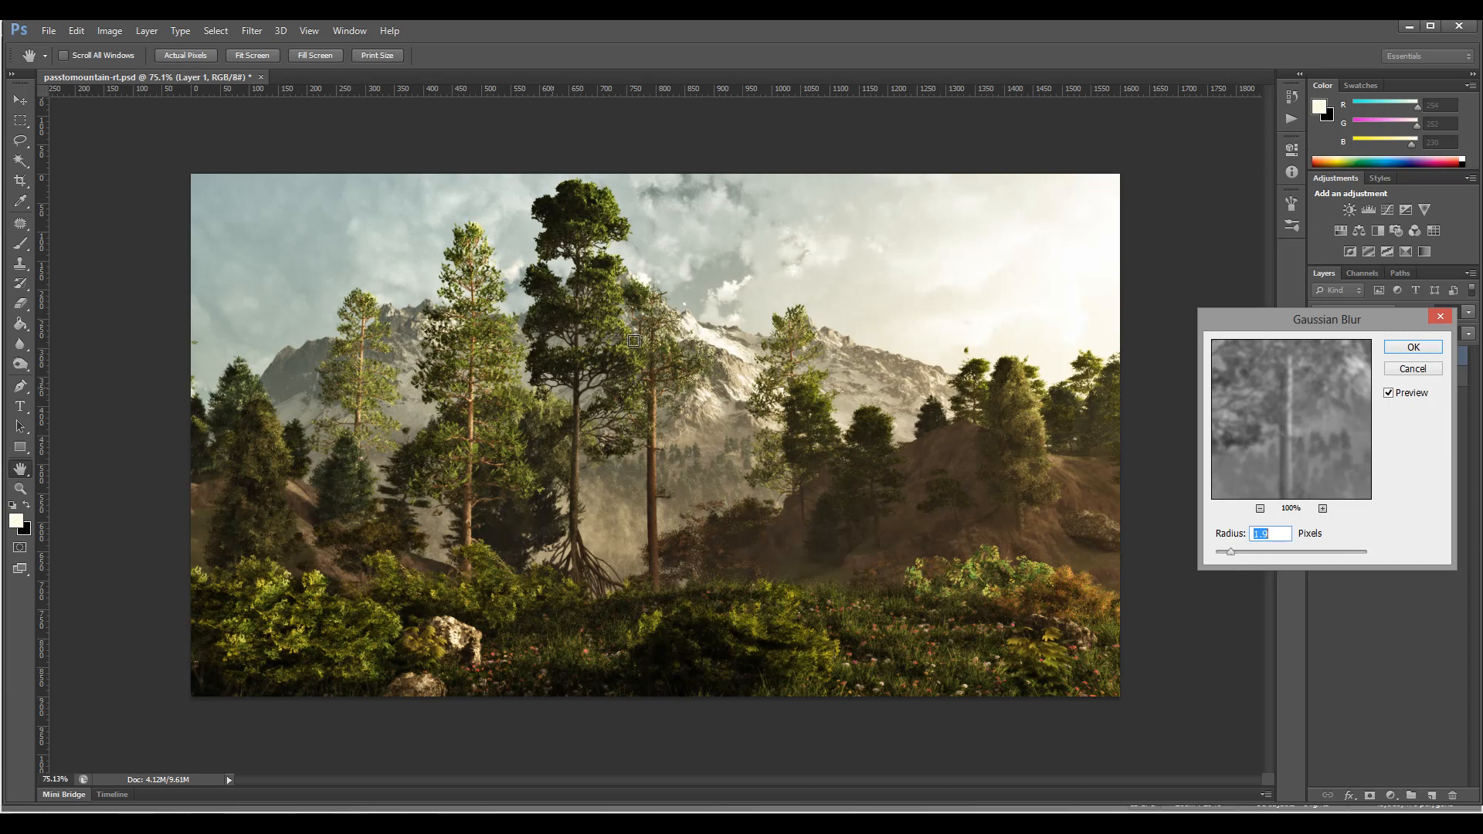
click(1414, 347)
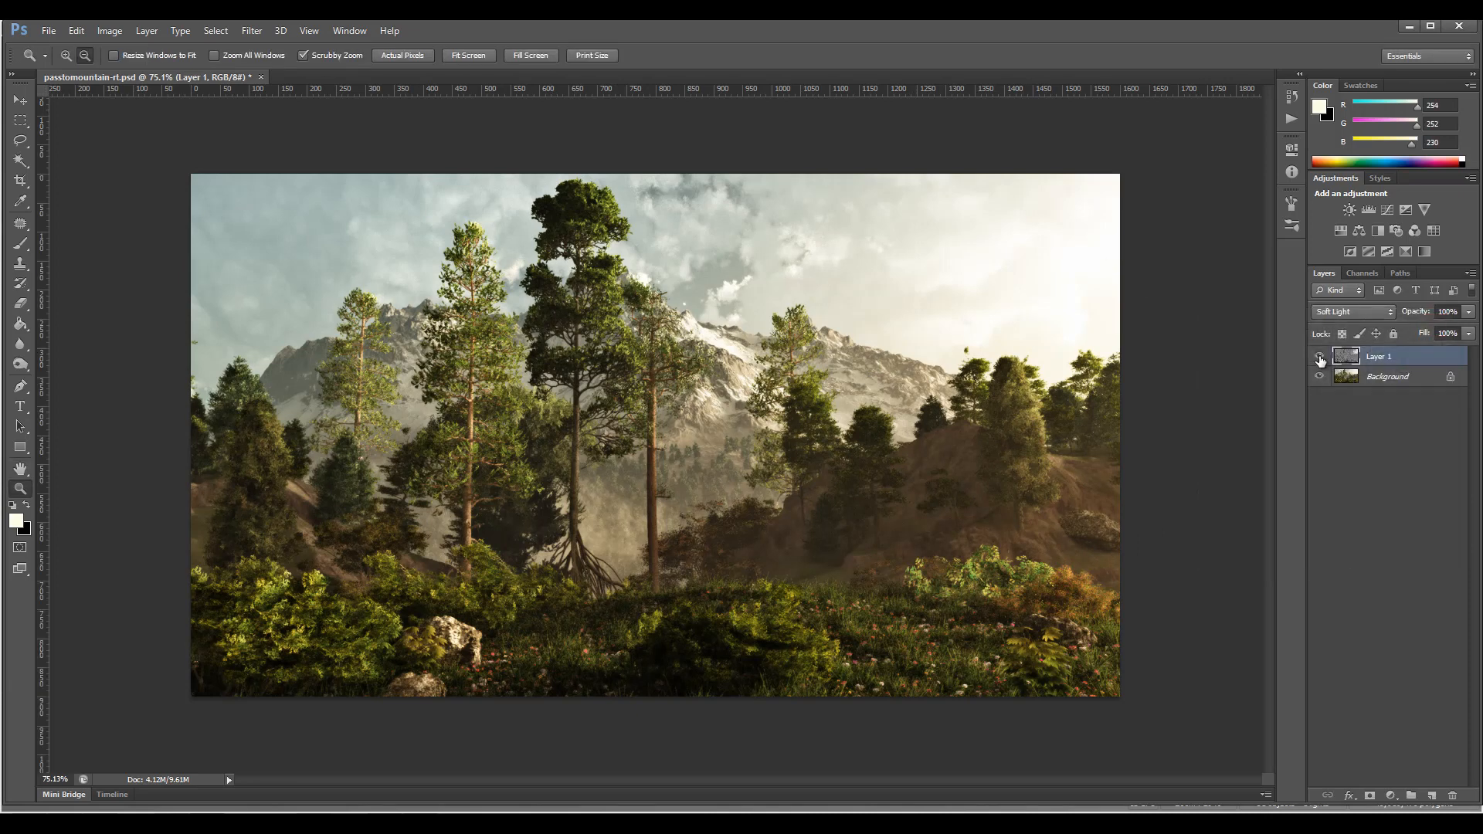
Check the blurred layer's effect by toggling its visibility, and reduce its fill to about 42 %.
click(1320, 358)
click(1320, 359)
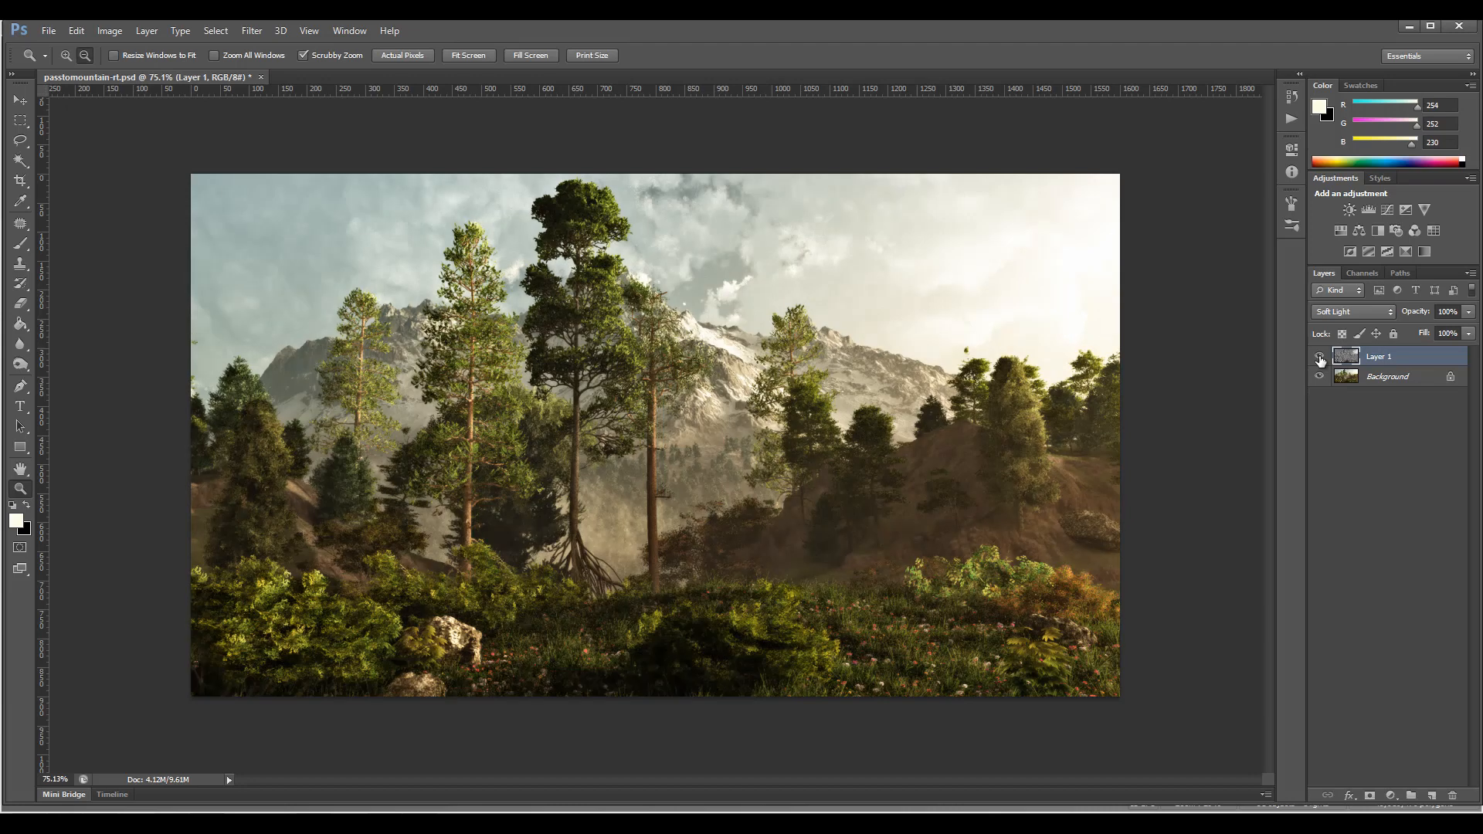
click(1471, 334)
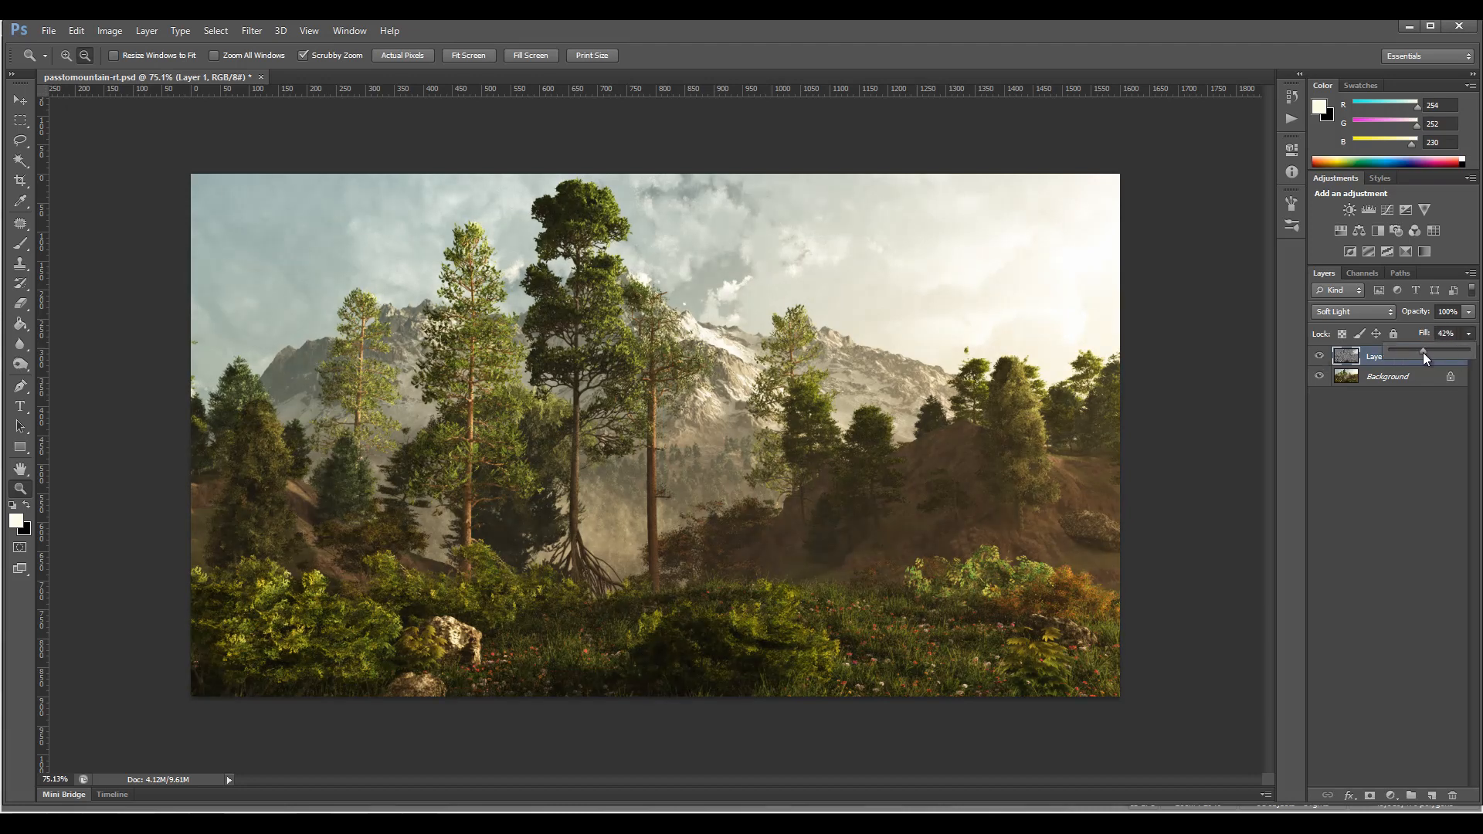
click(1366, 482)
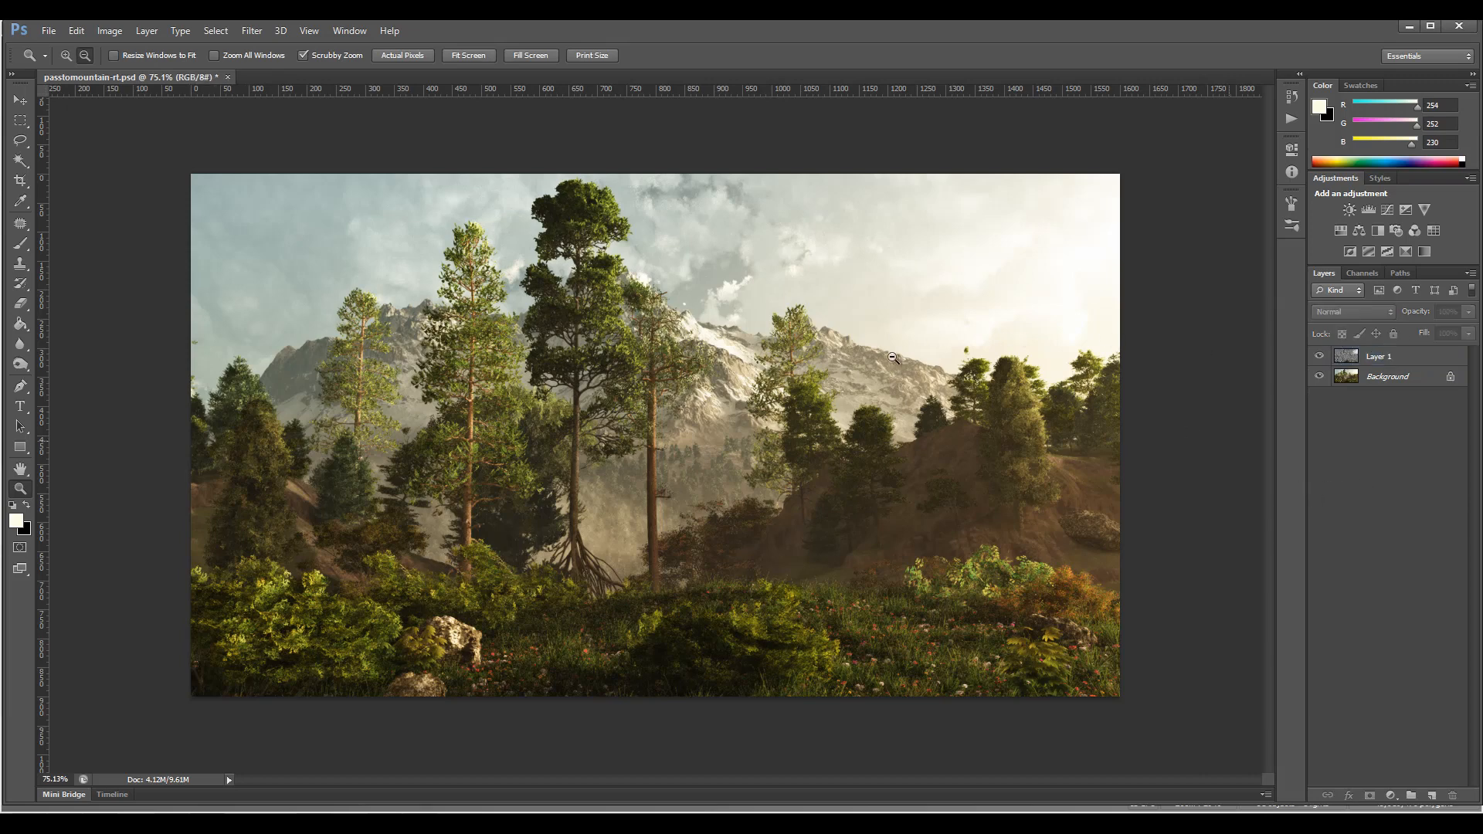
Stamp all visible layers into a new merged layer above Layer 1 and set its blend mode to Overlay.
click(1420, 359)
key(ctrl+alt+shift+e)
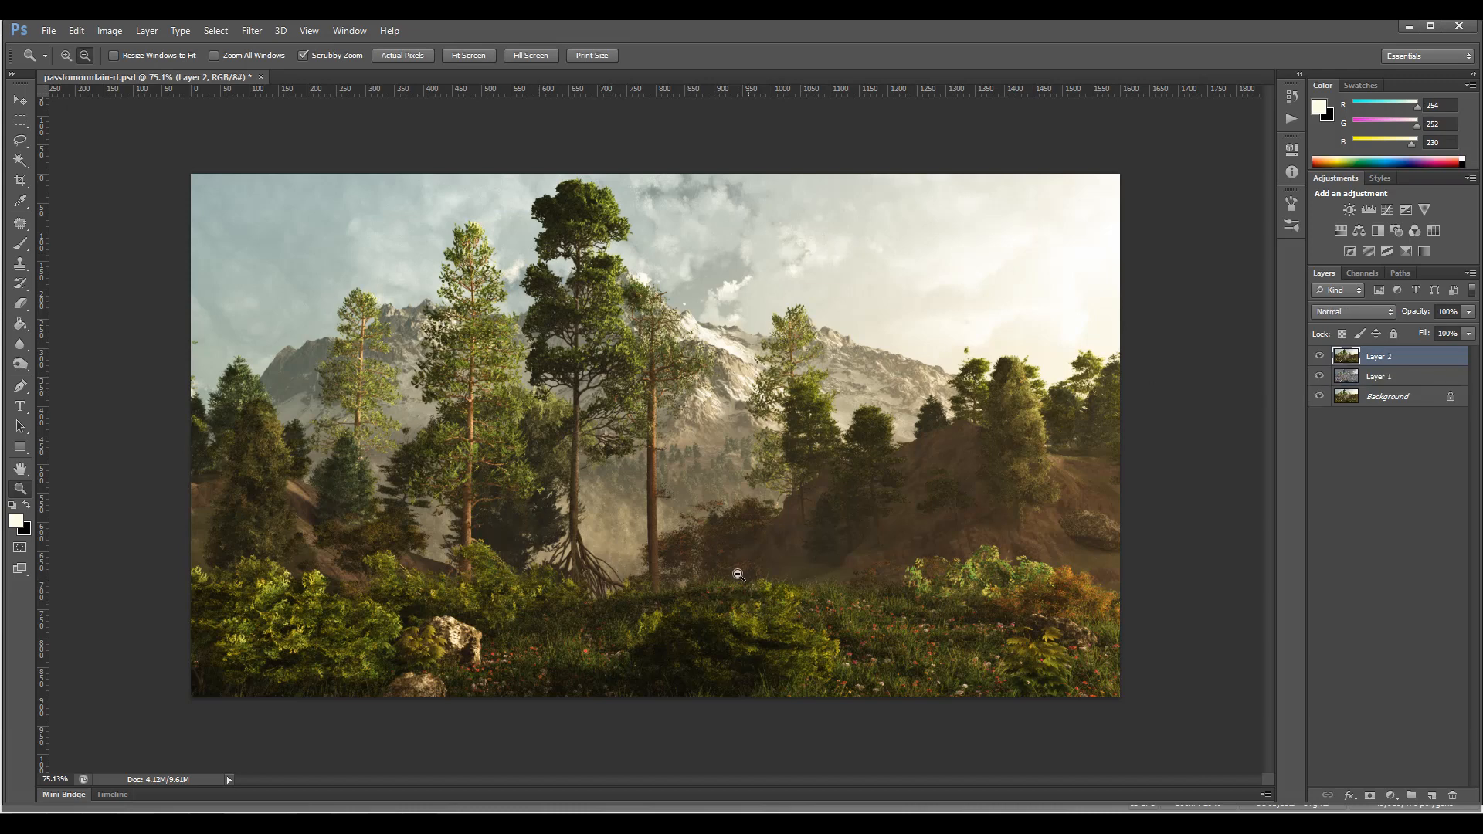
click(1372, 308)
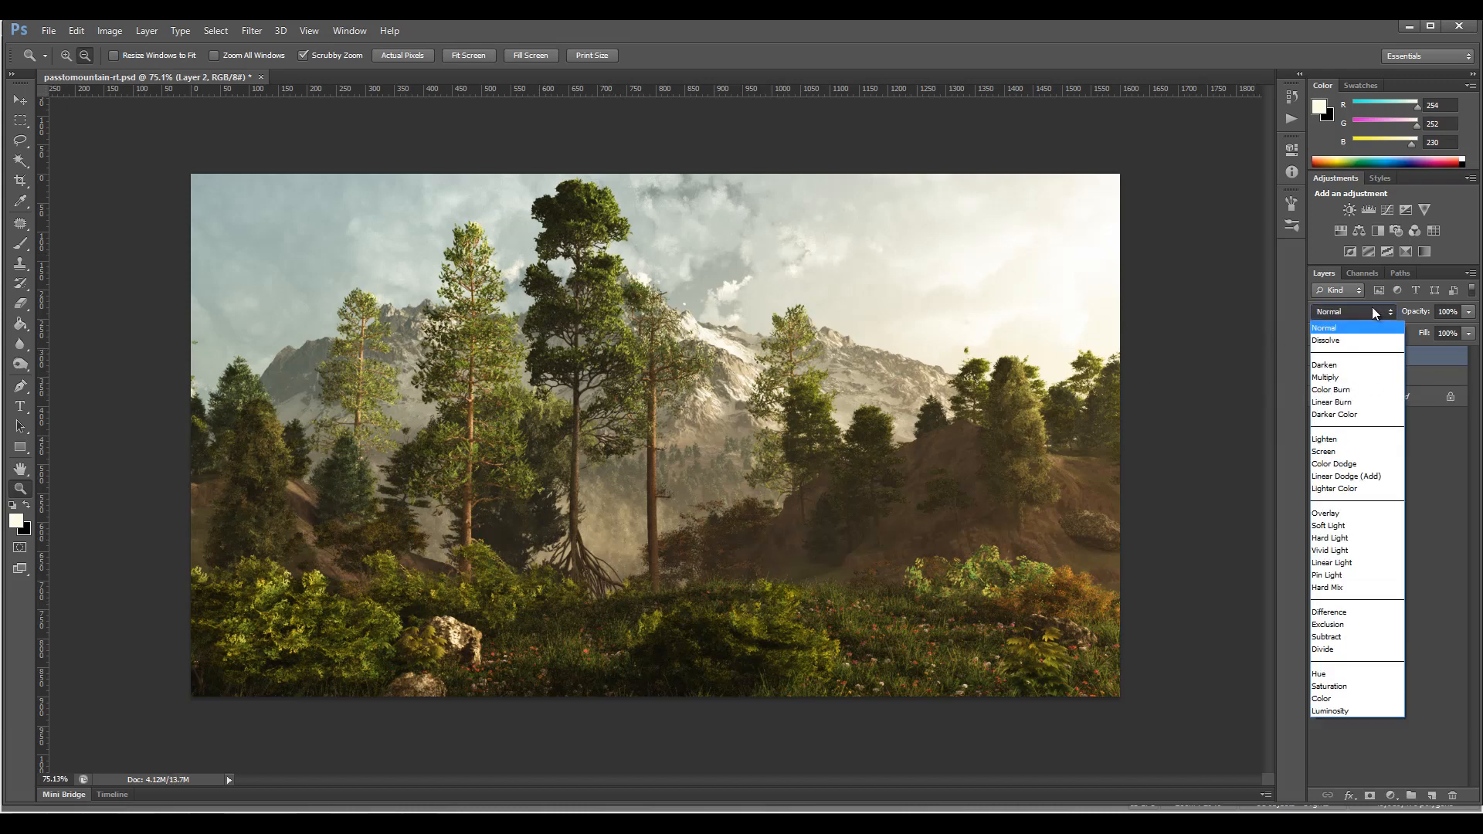
click(1348, 510)
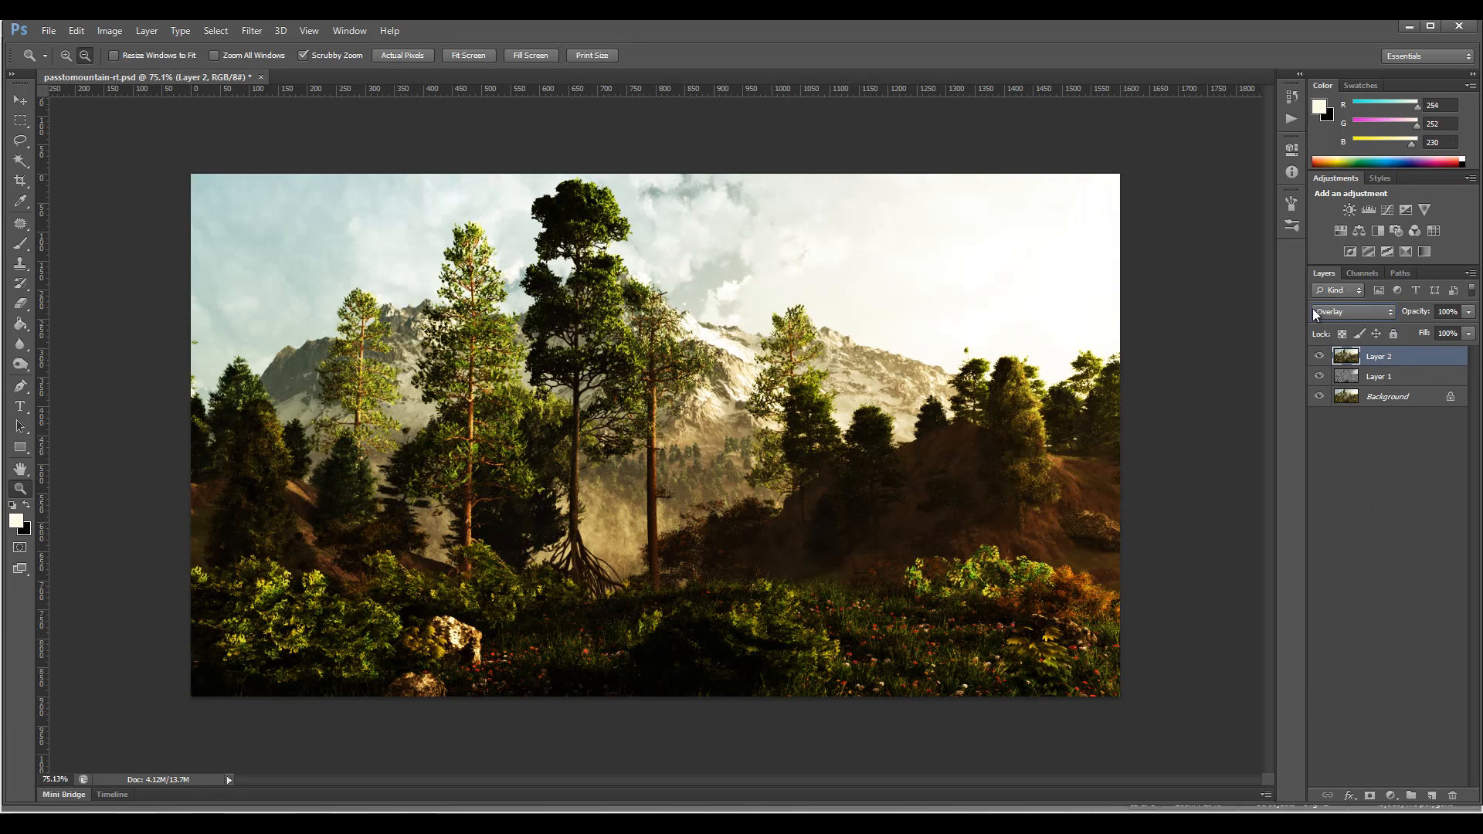
Apply a High Pass filter with a 1.0 pixel radius to Layer 2 and reduce the layer's fill to about 41 %.
click(258, 30)
mouse_move(353, 306)
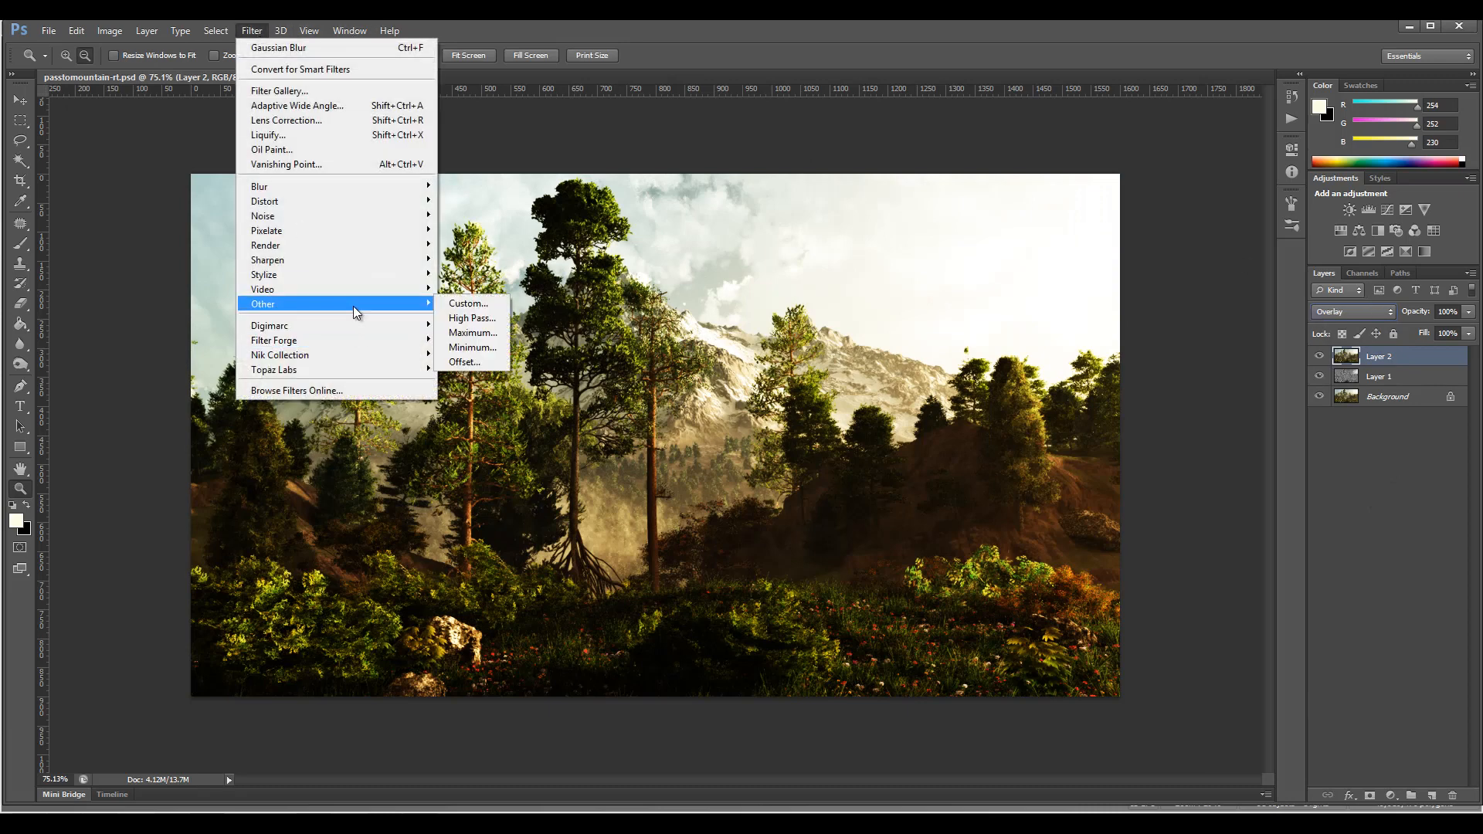
click(469, 318)
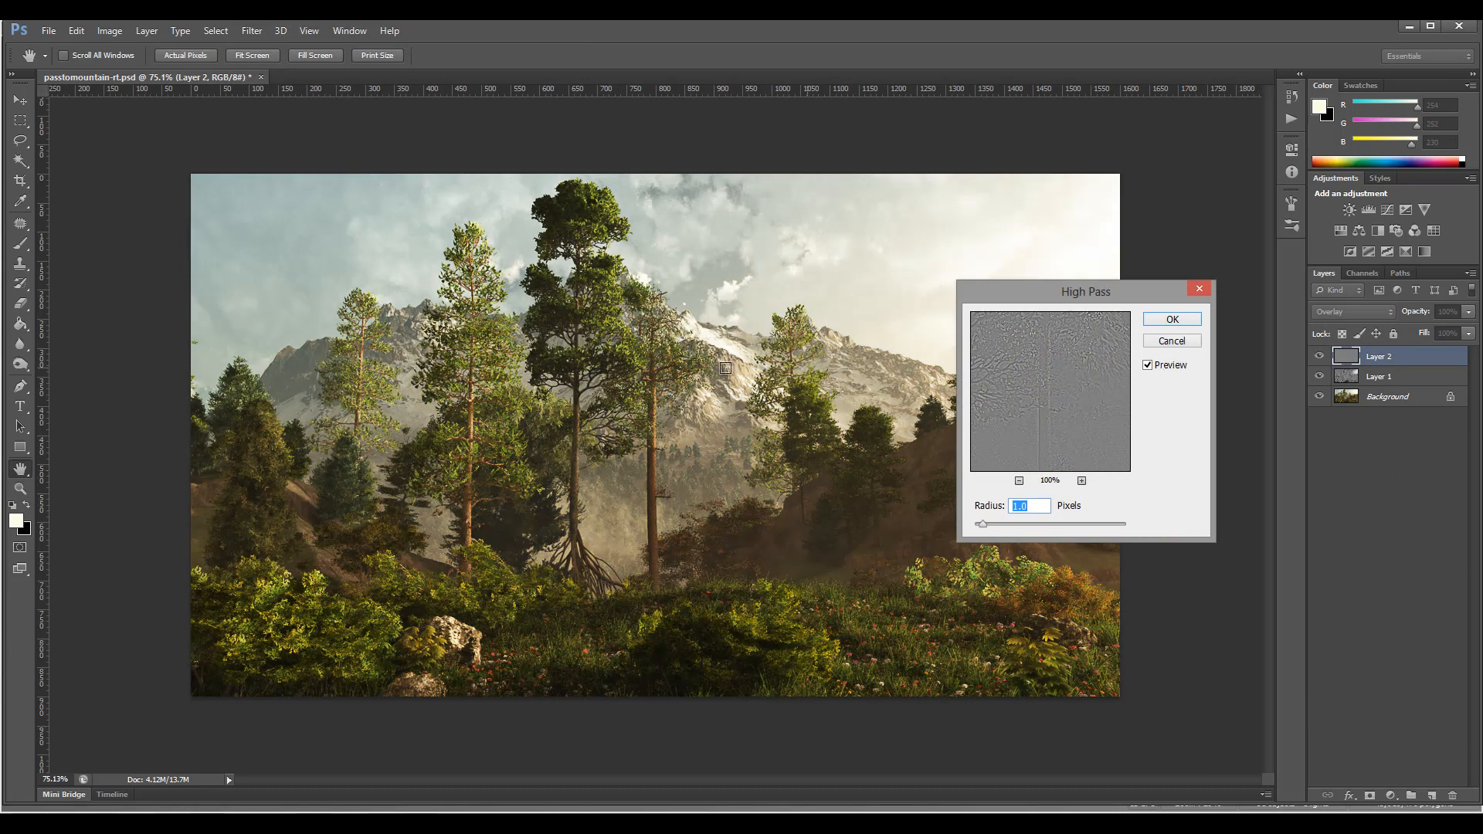
drag(1020, 355, 1074, 394)
click(1148, 365)
click(1147, 366)
click(1172, 319)
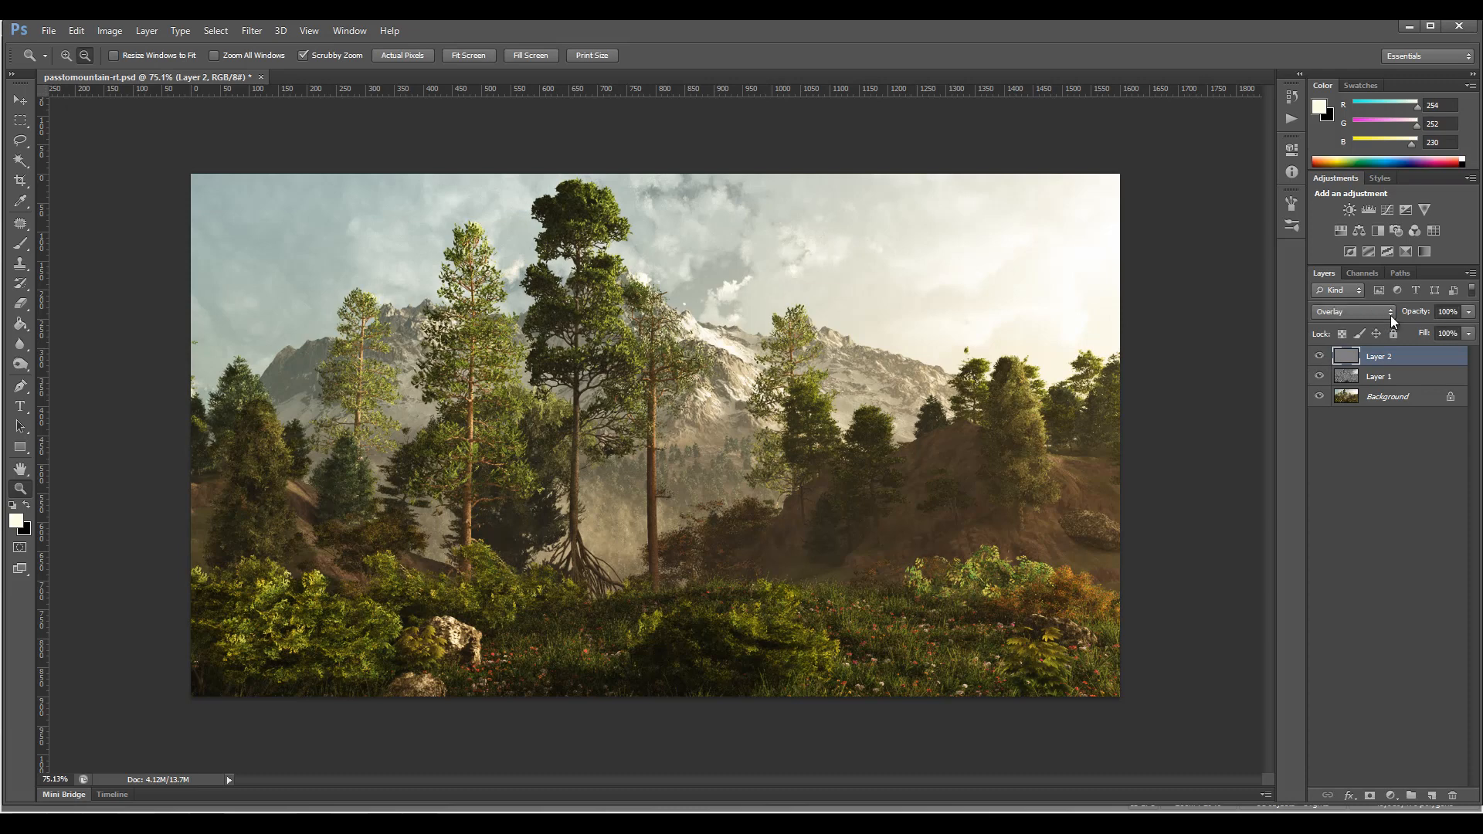
click(1469, 333)
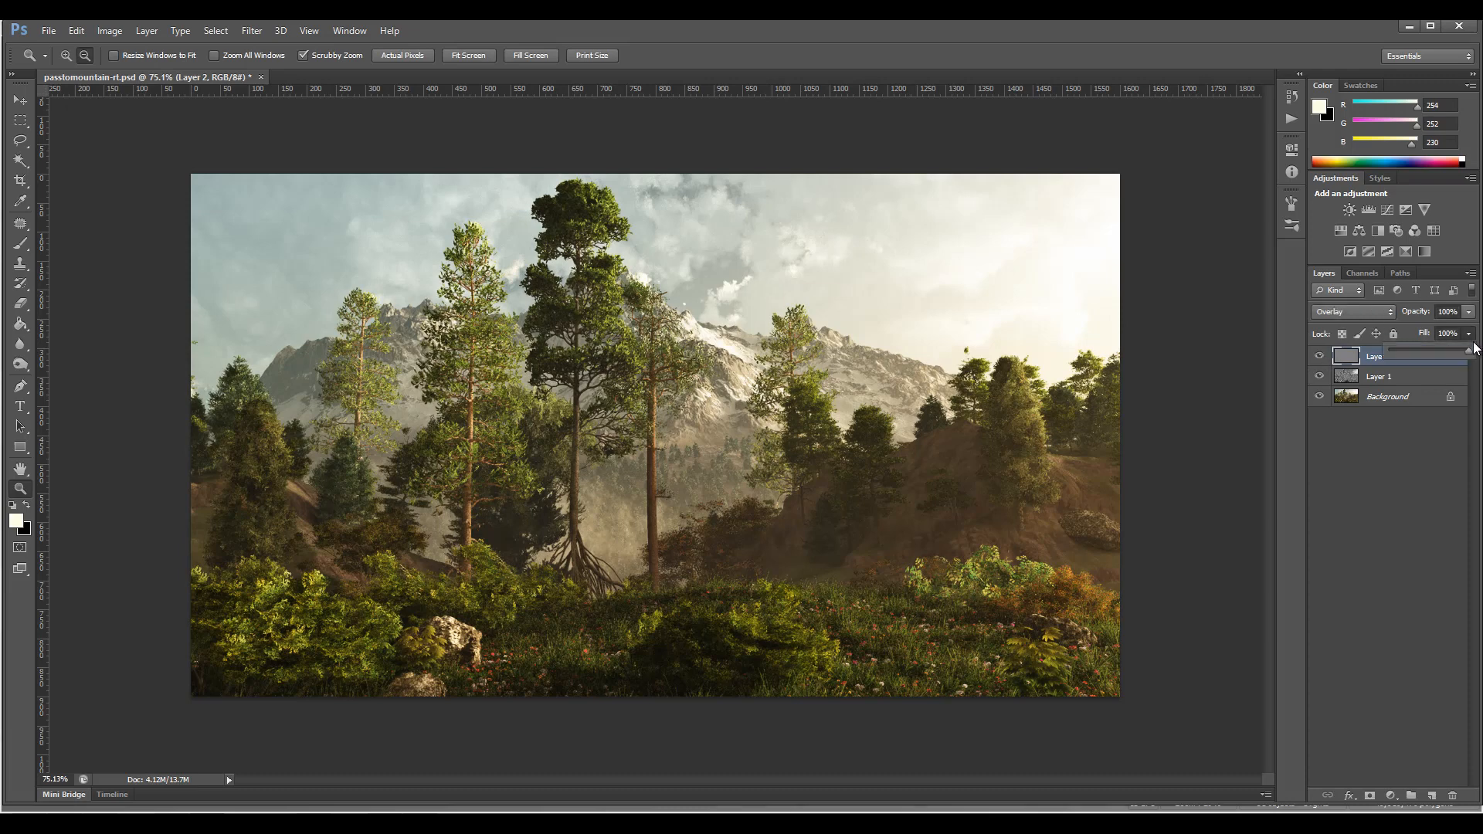
click(1423, 366)
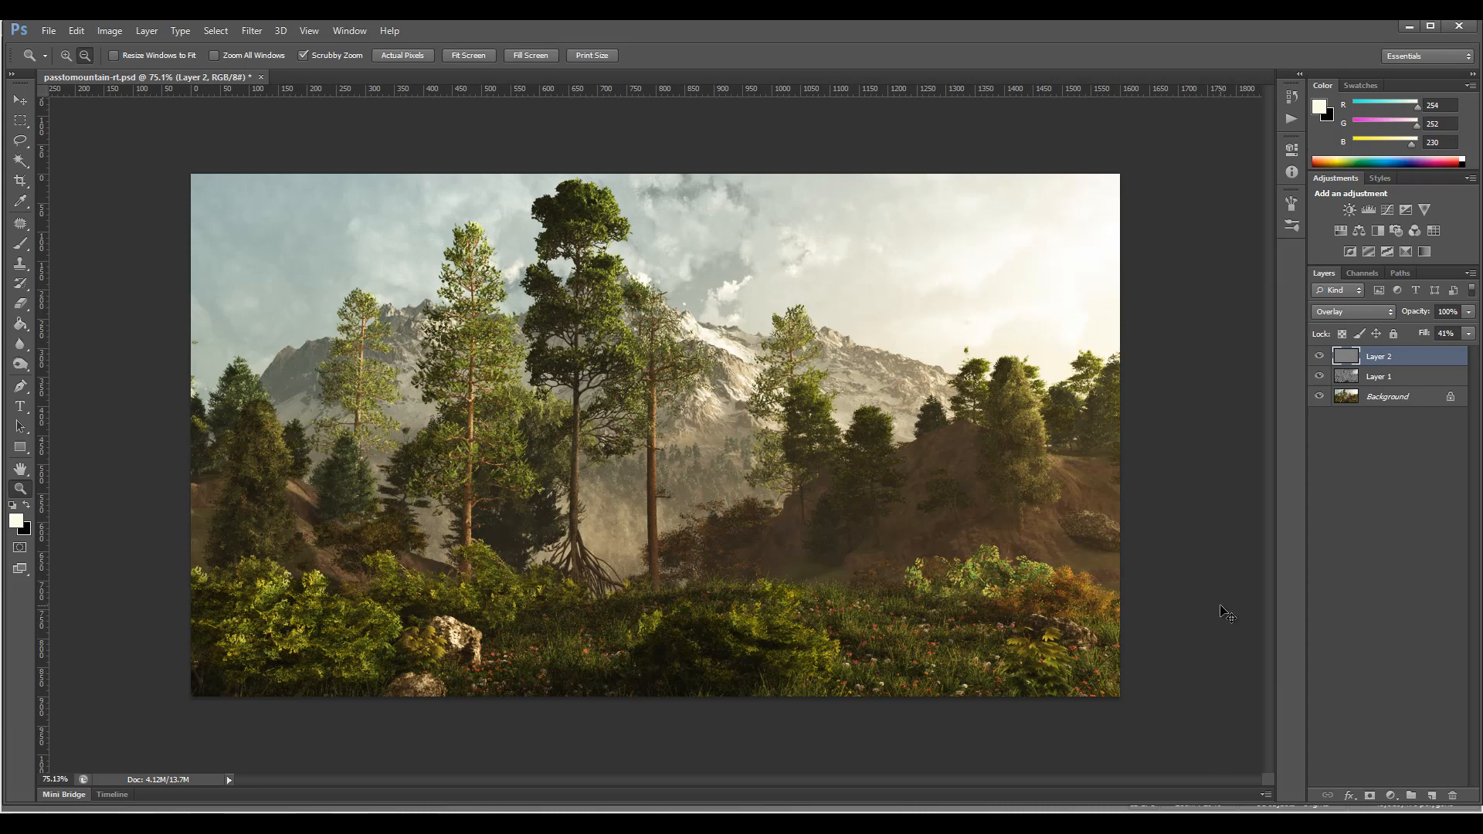
Make two identical merged copies of the visible image above Layer 2 and group them.
key(ctrl+alt+shift+e)
key(ctrl+j)
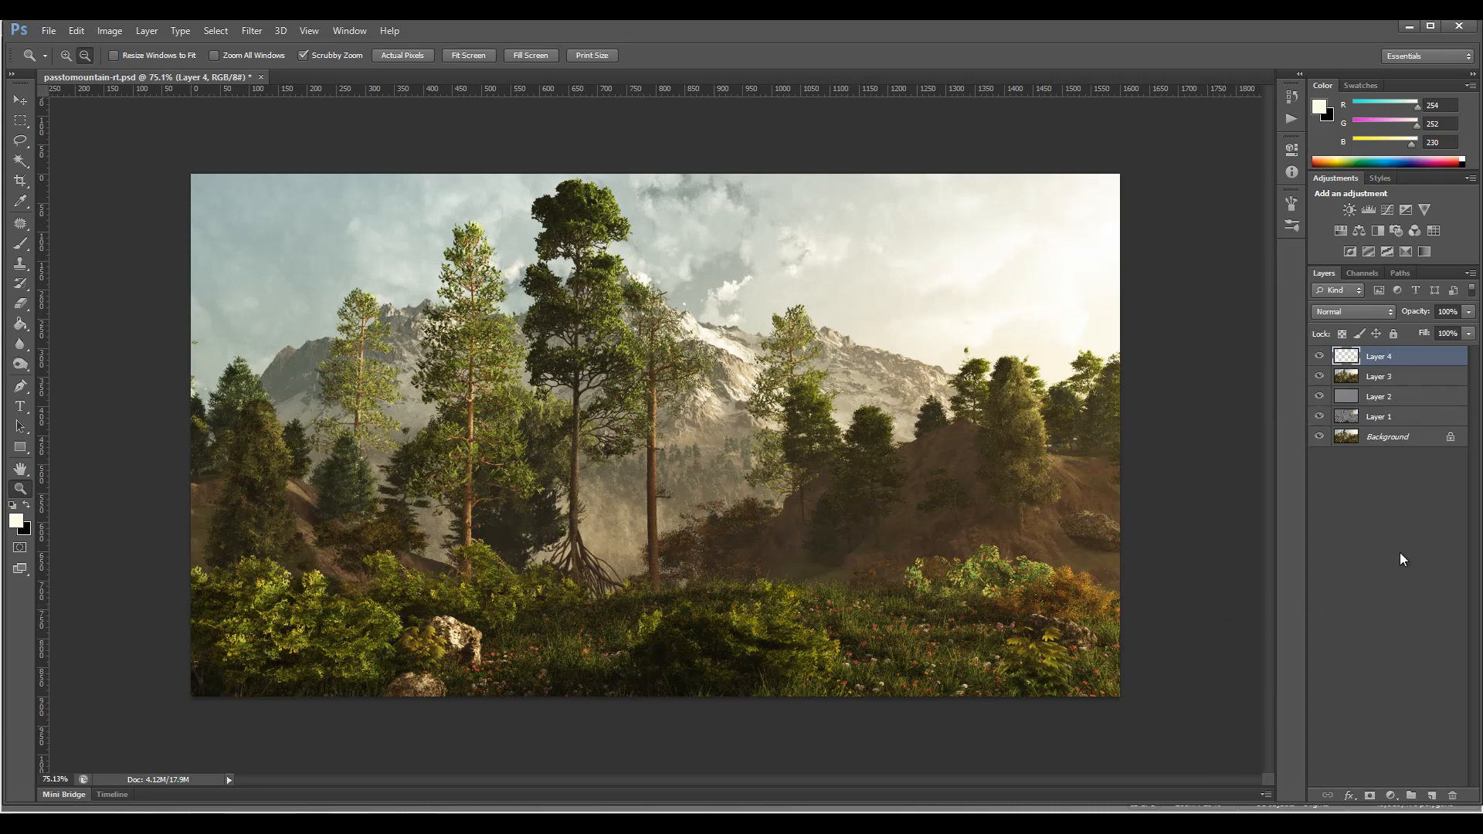
shift+click(1392, 377)
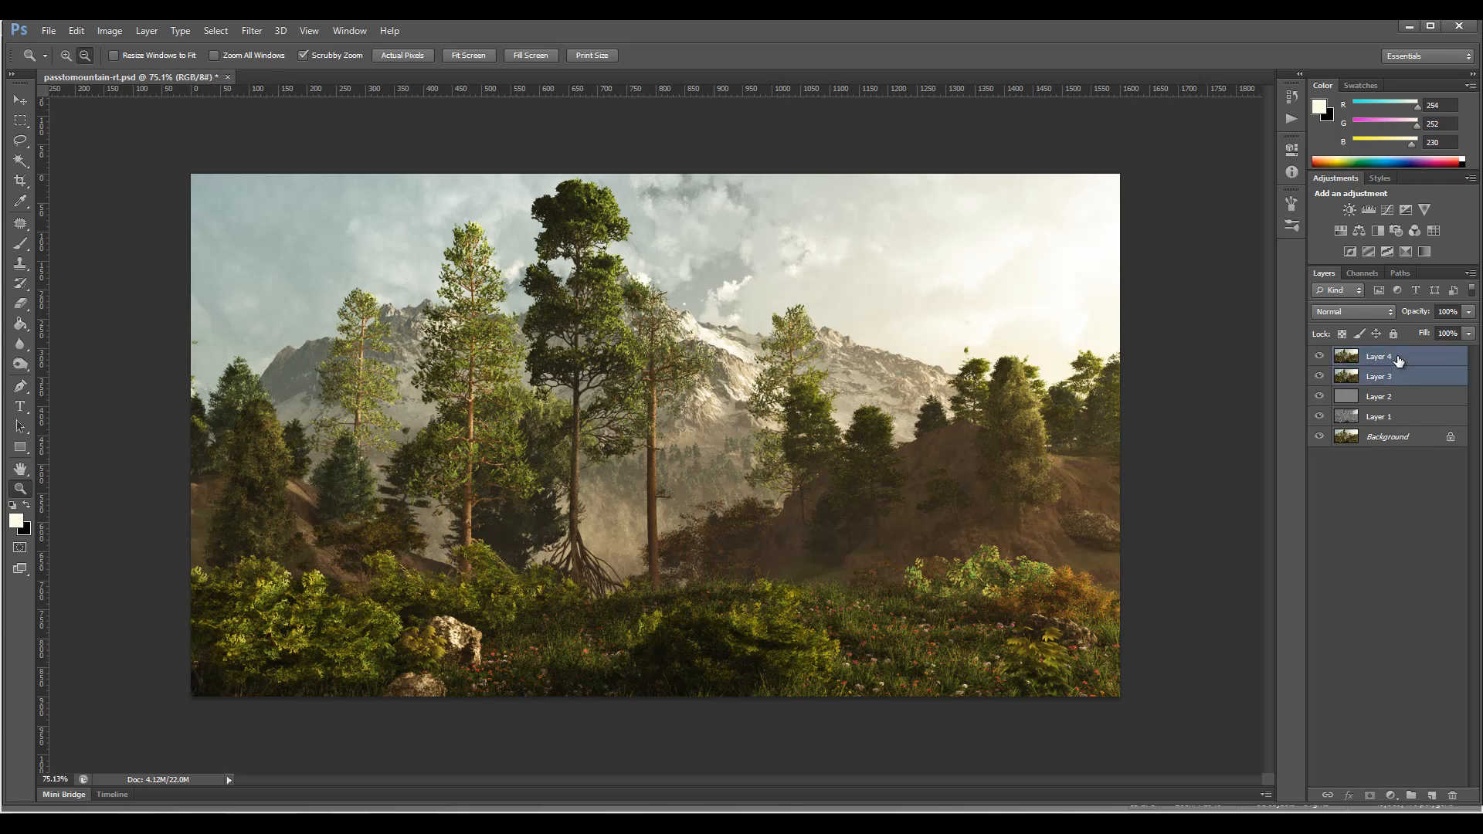
key(ctrl+g)
Set the new group's blend mode to Overlay and expand the group to show its layers.
click(1388, 315)
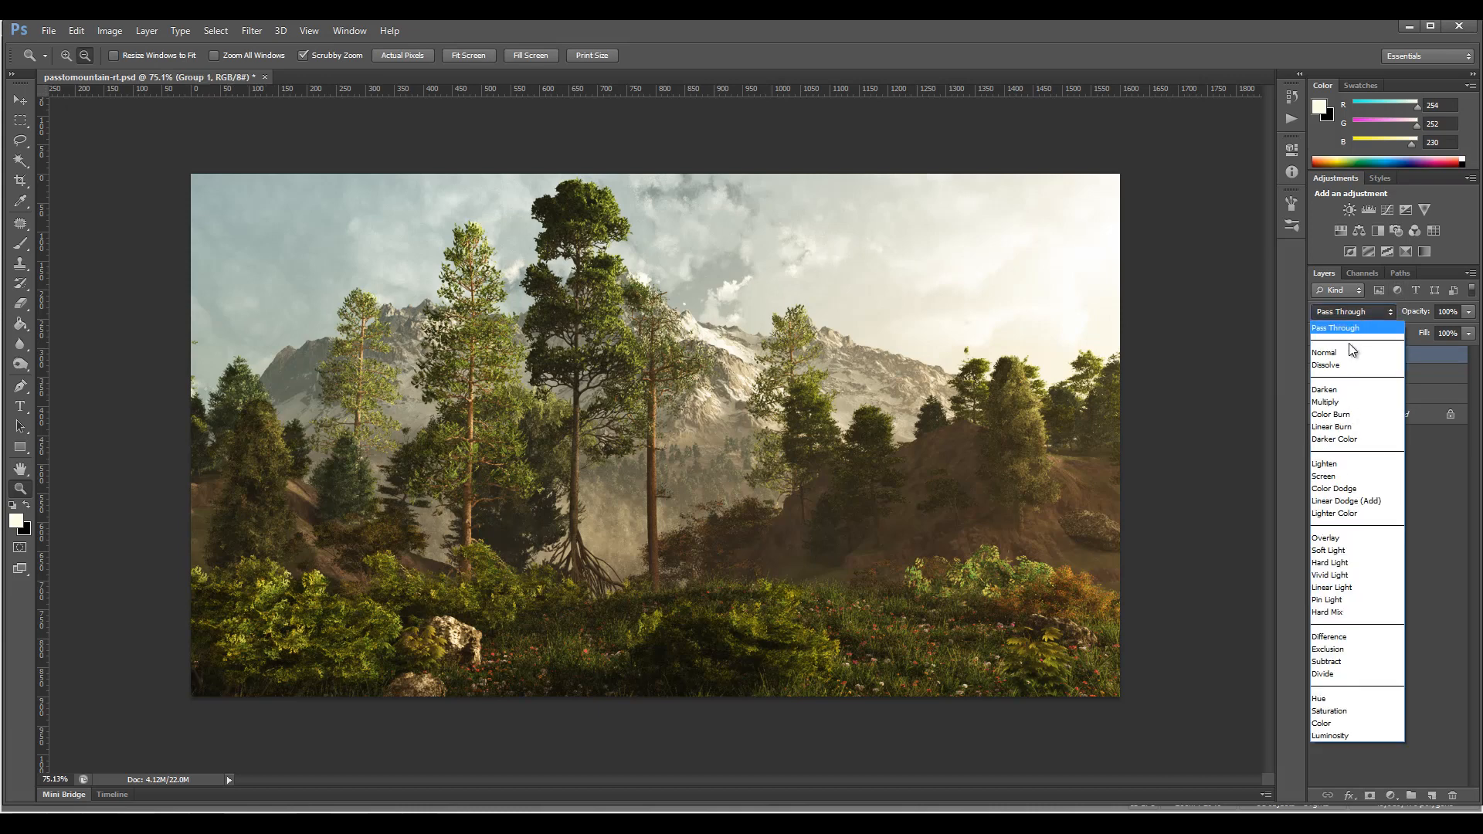
click(1352, 539)
click(1336, 356)
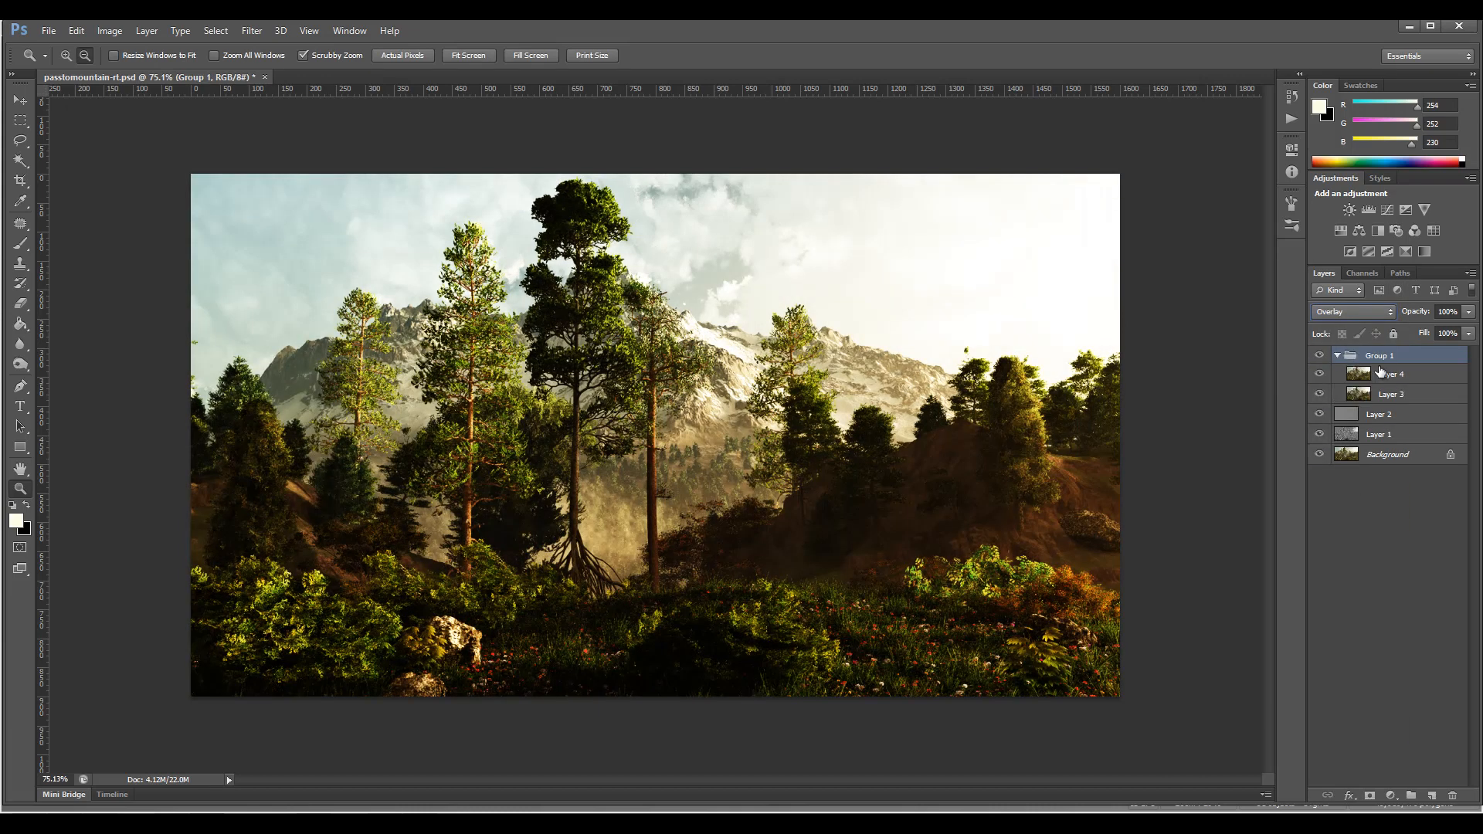
Set Layer 4 inside the group to the Vivid Light blend mode and invert its colours.
click(1391, 375)
click(1372, 314)
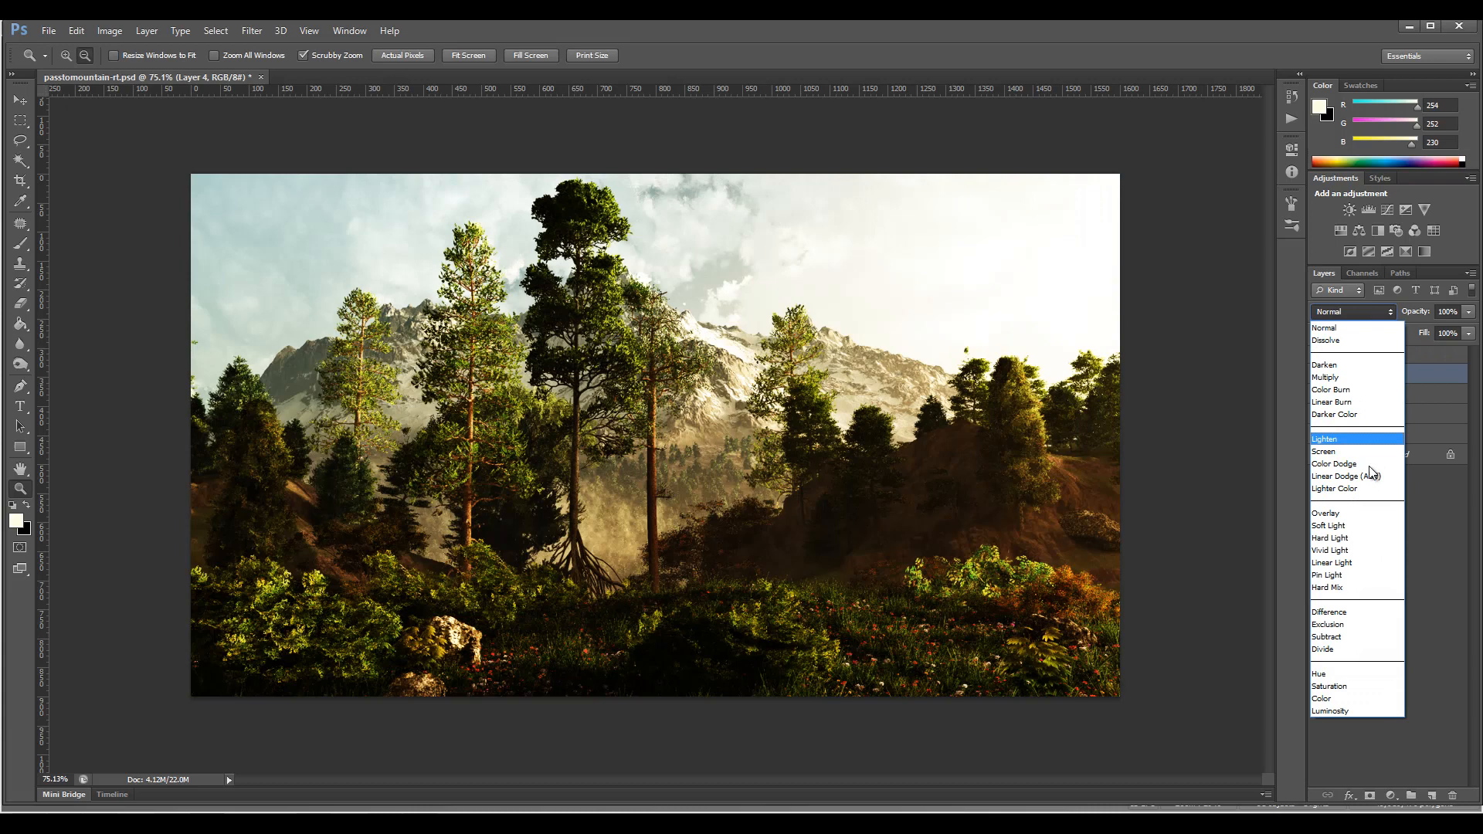
click(1359, 550)
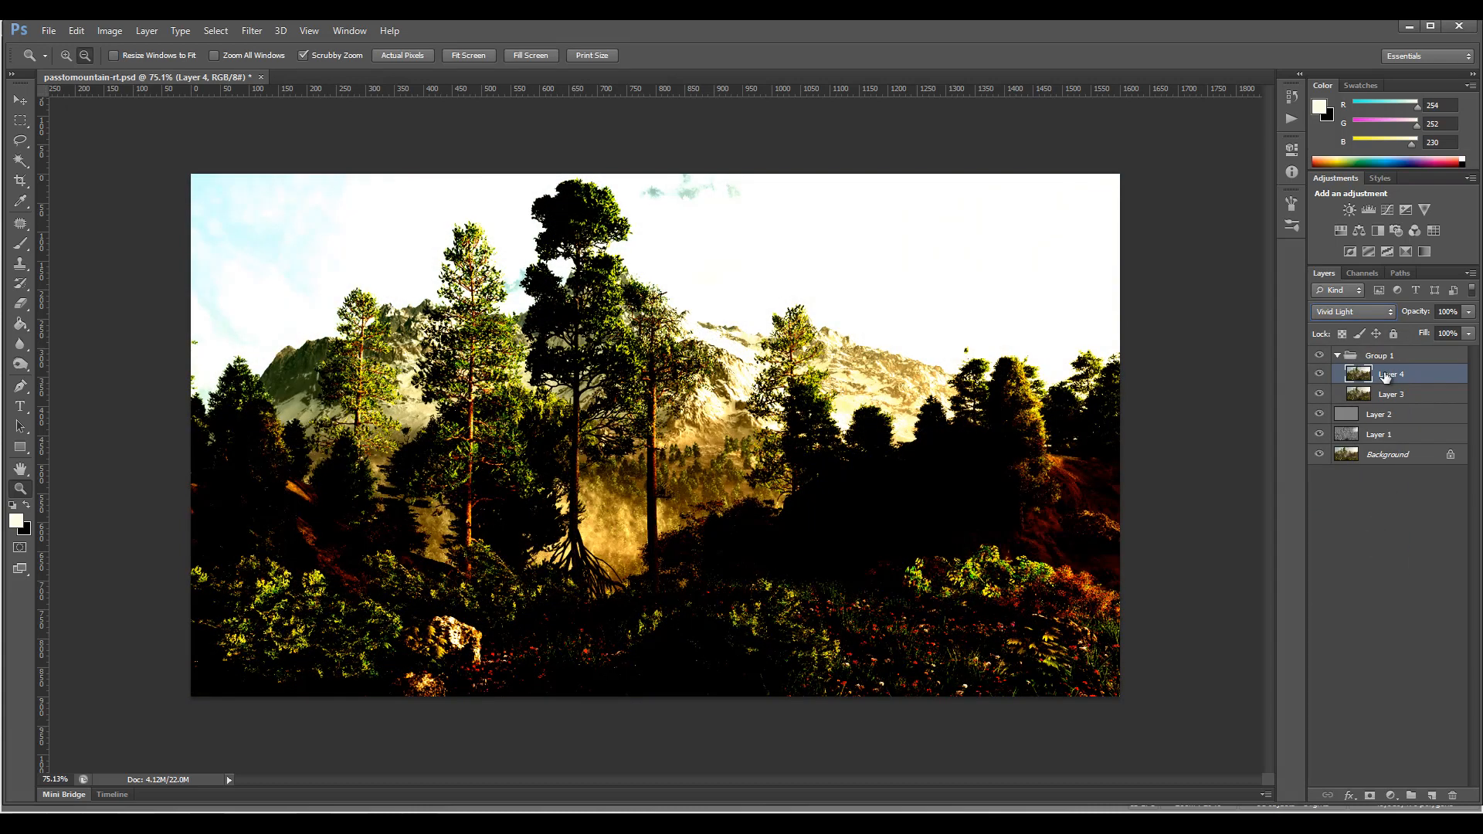
key(ctrl+i)
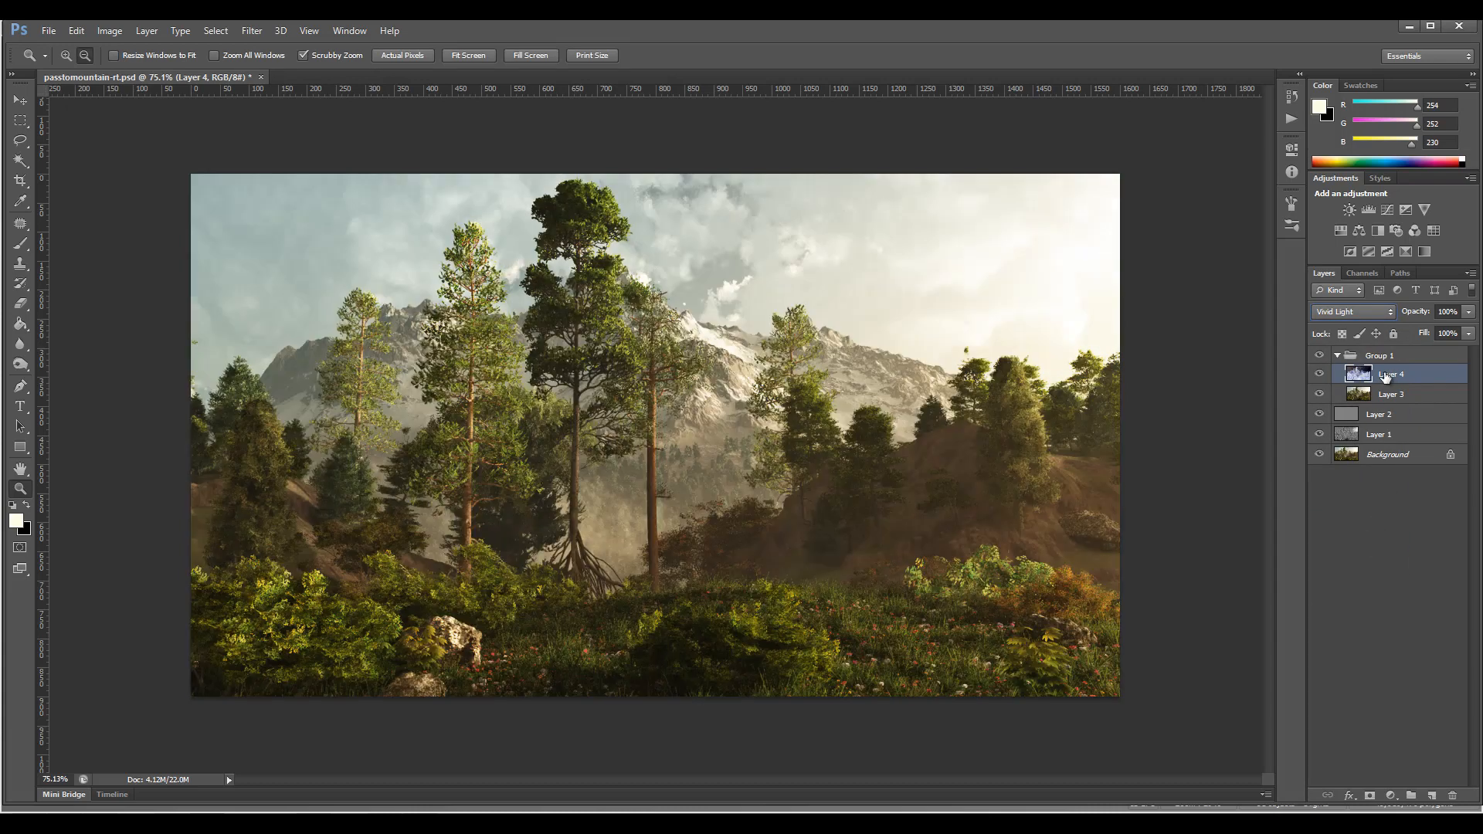
Apply a Surface Blur with a radius of 7 pixels and a threshold of 7 levels to the inverted Layer 4.
click(254, 31)
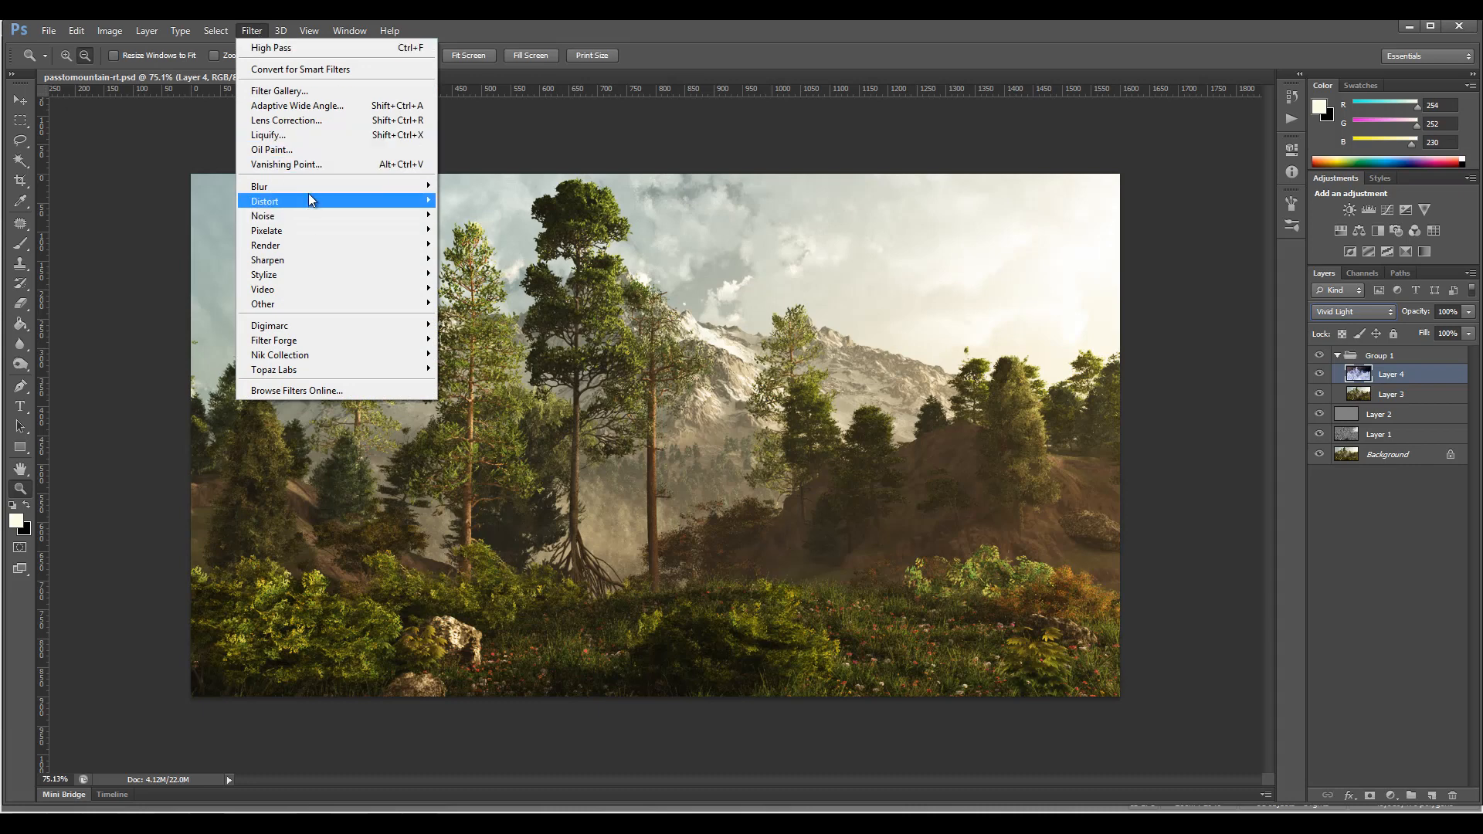
mouse_move(313, 188)
click(495, 383)
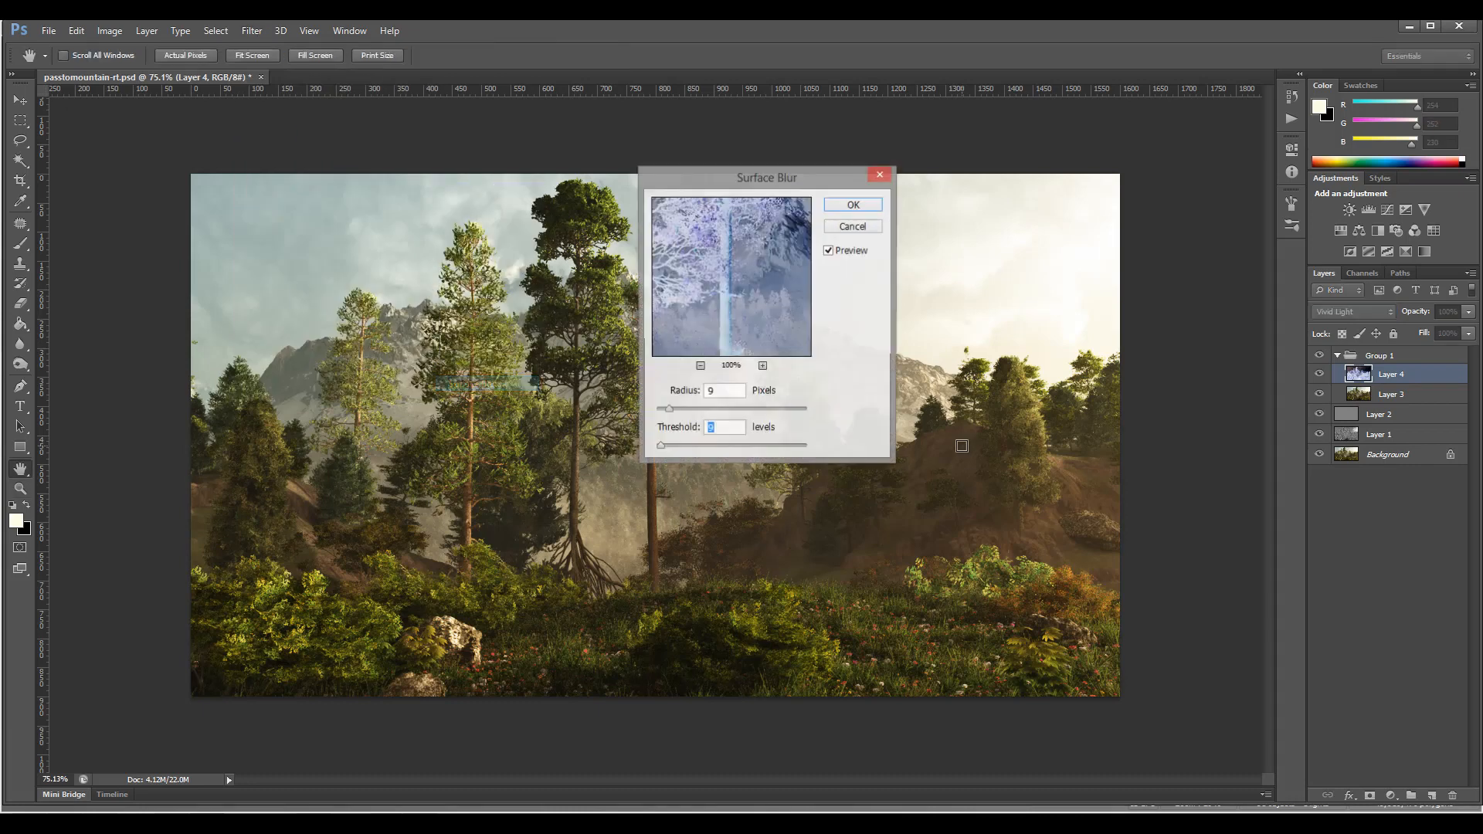
drag(766, 182, 928, 257)
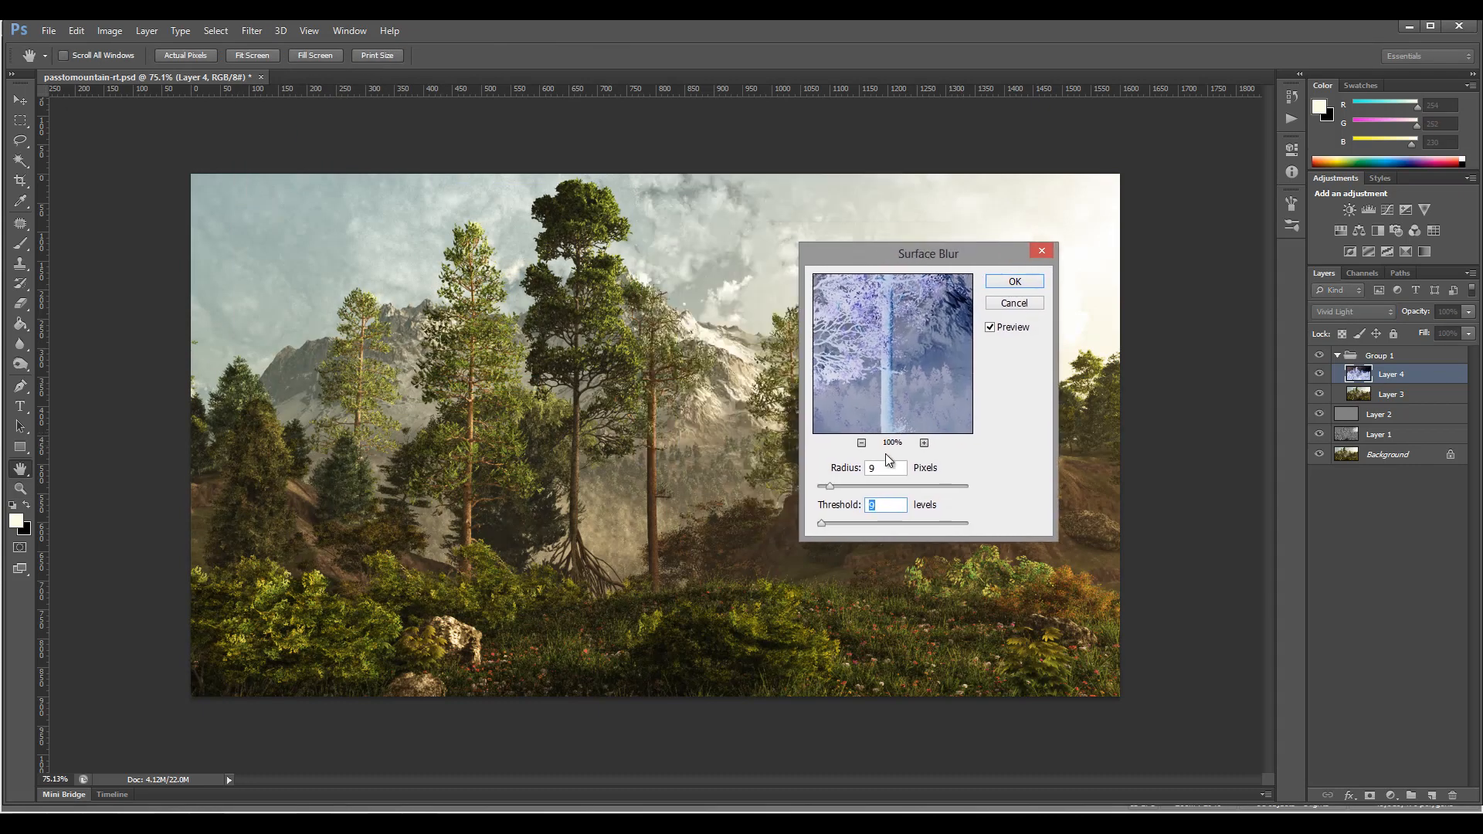
drag(893, 309, 888, 370)
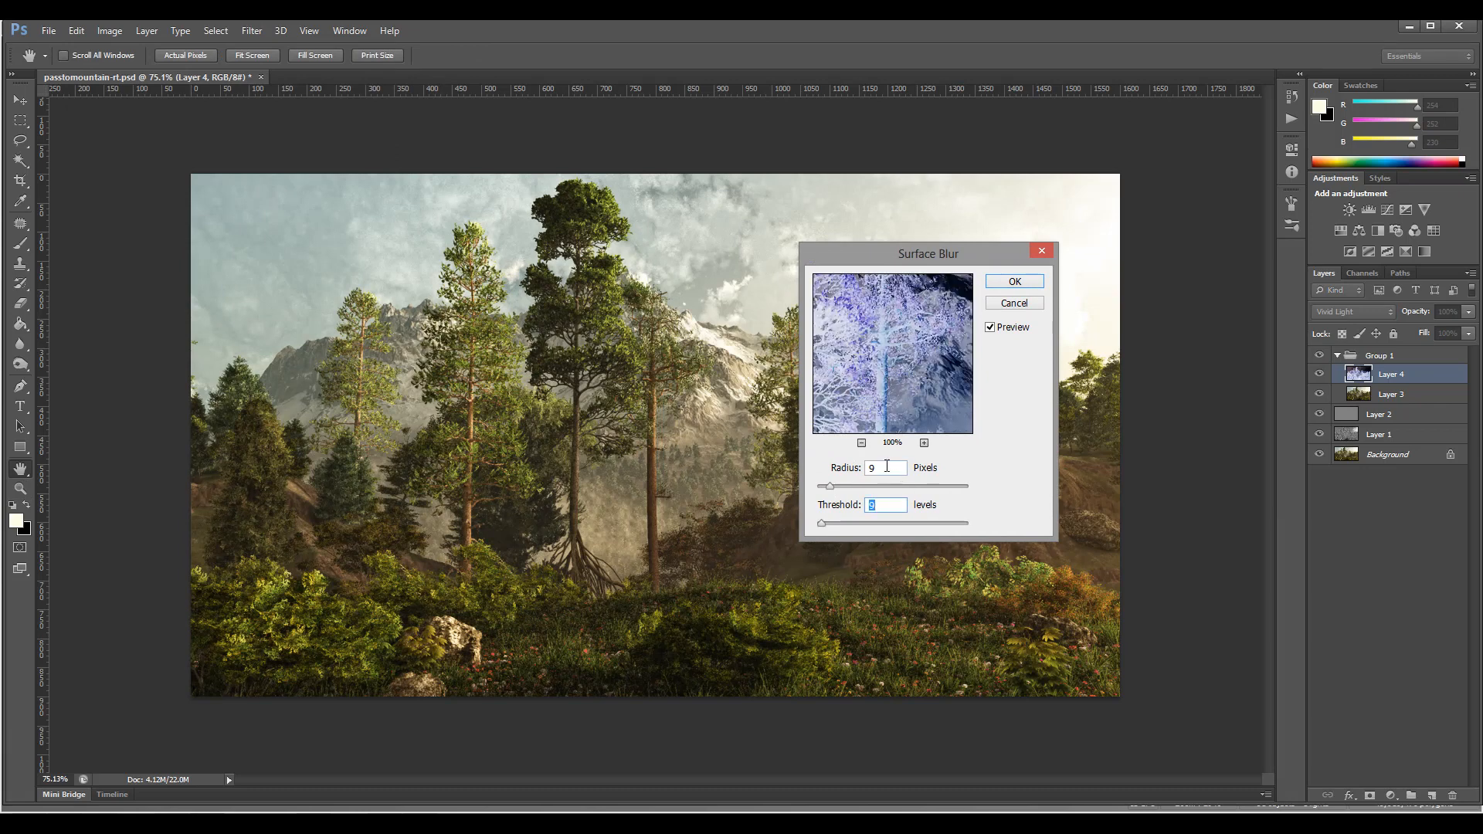
text(7)
click(893, 505)
click(621, 483)
click(640, 470)
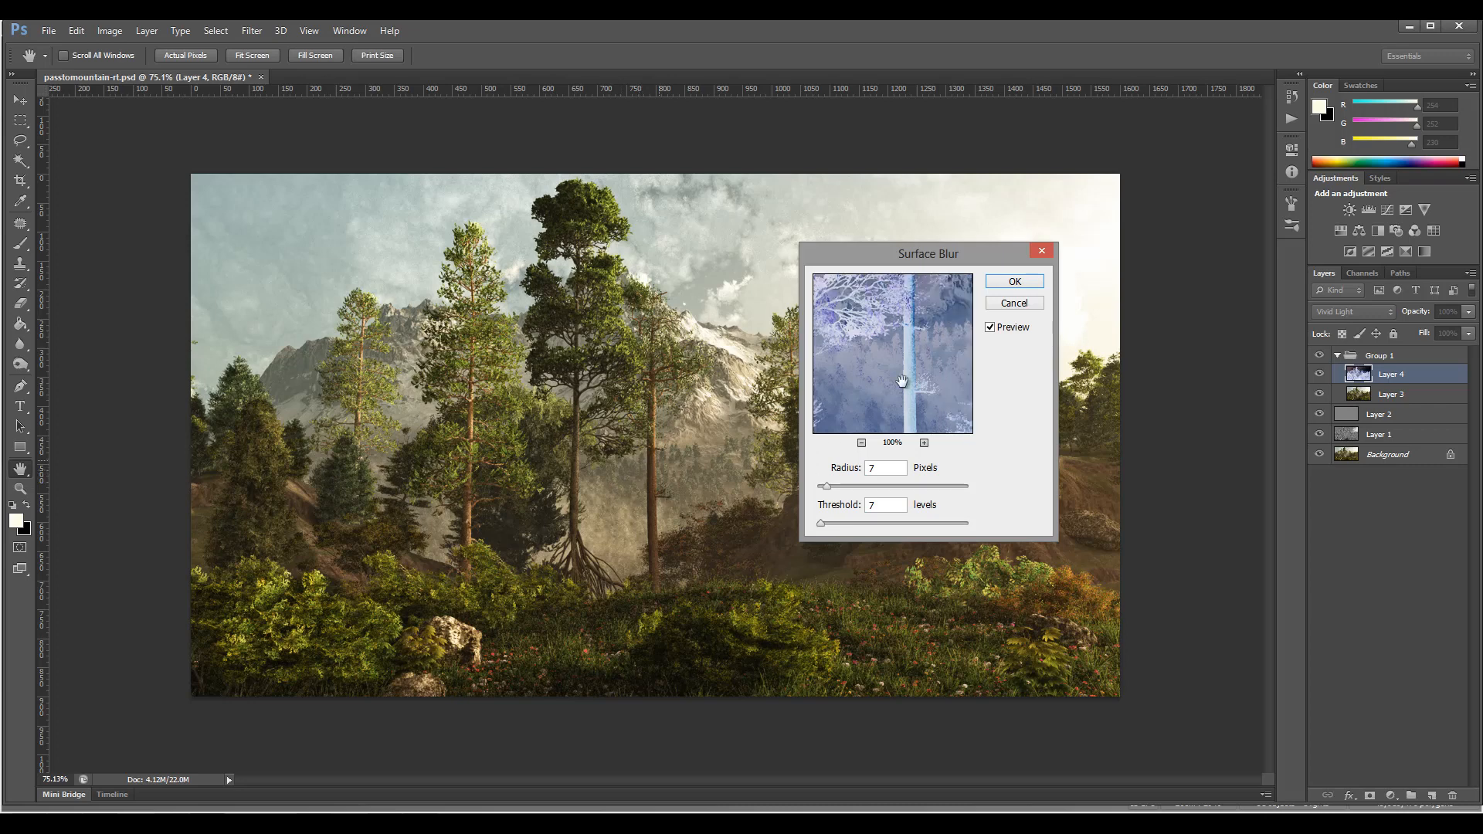
click(990, 327)
click(1017, 281)
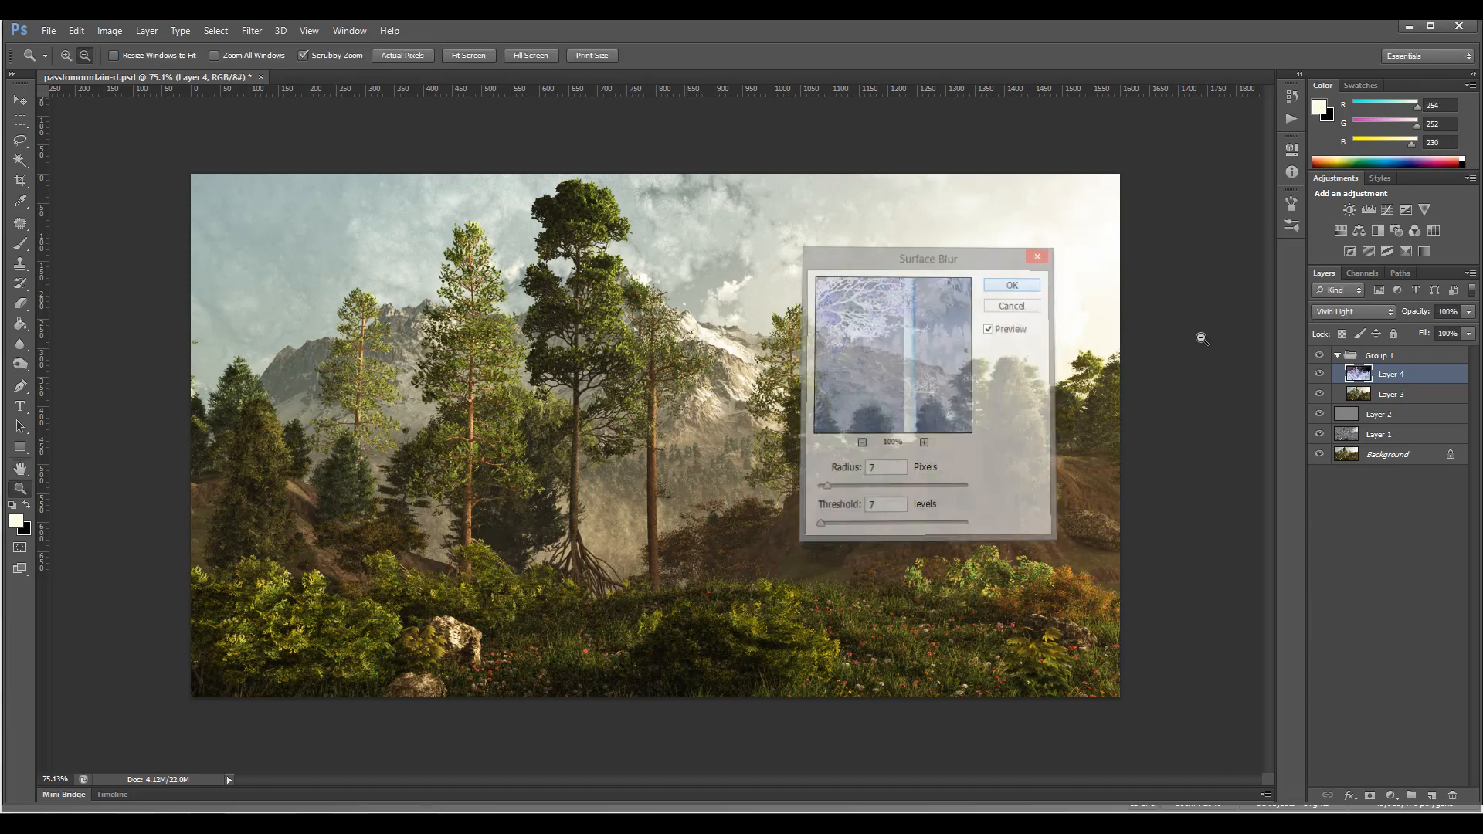
Collapse Group 1 and compare the image with and without it by toggling the group's visibility.
click(1339, 356)
click(1320, 357)
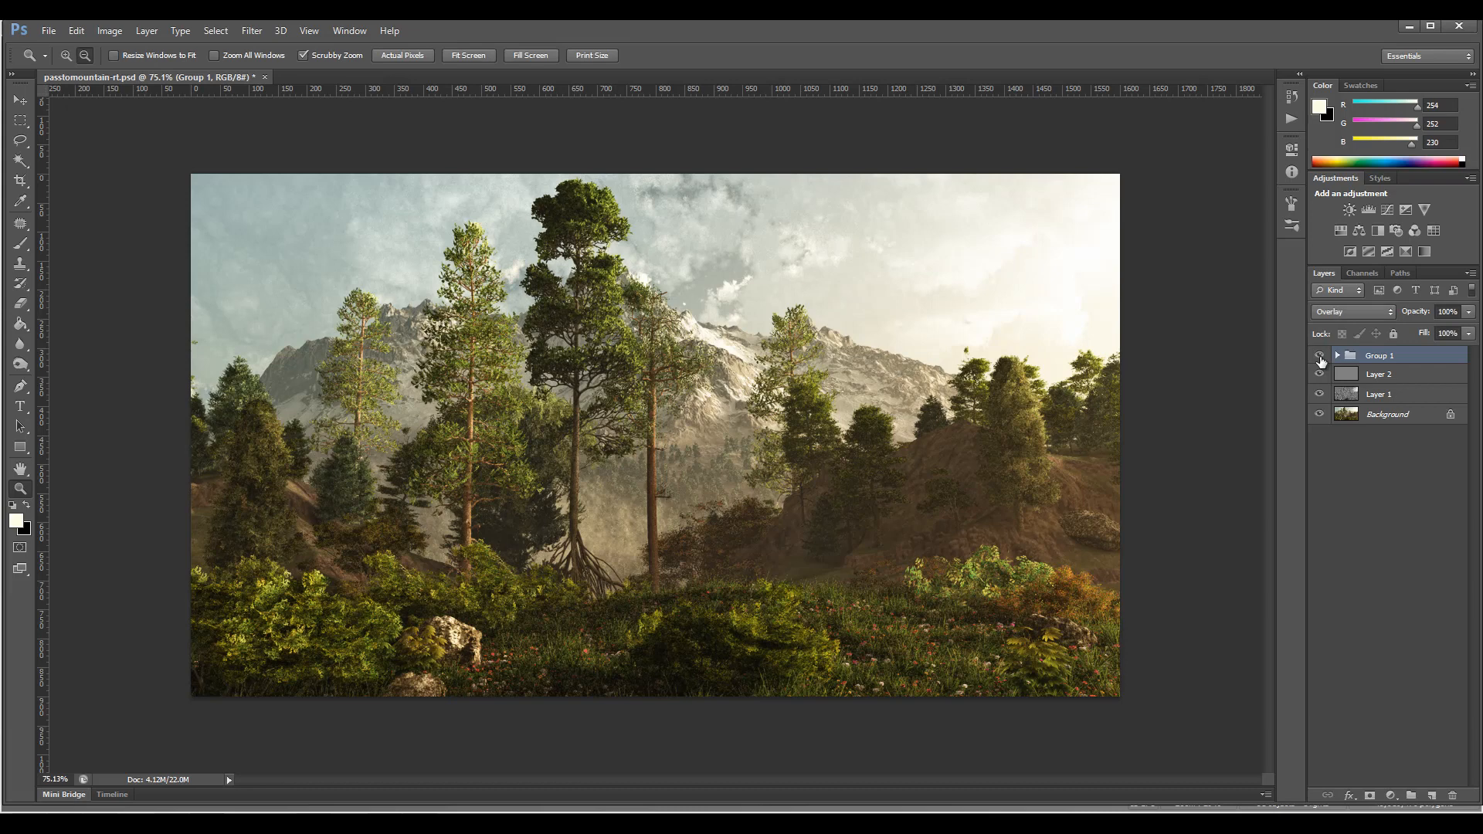
click(1320, 357)
Add a layer mask to Group 1 and paint parts of it black with a soft 89 px brush, checking the group's effect.
click(1371, 795)
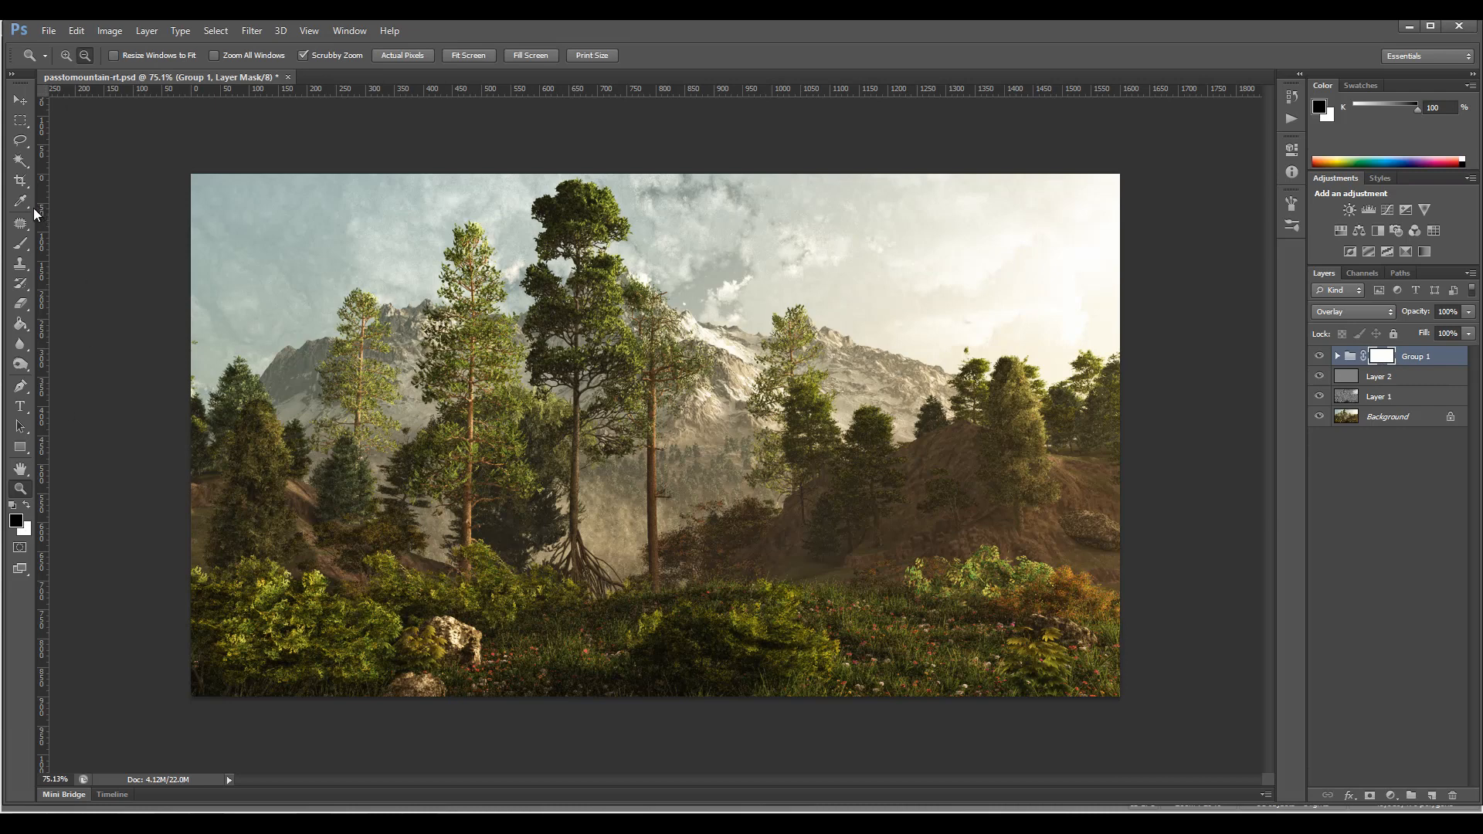
click(21, 244)
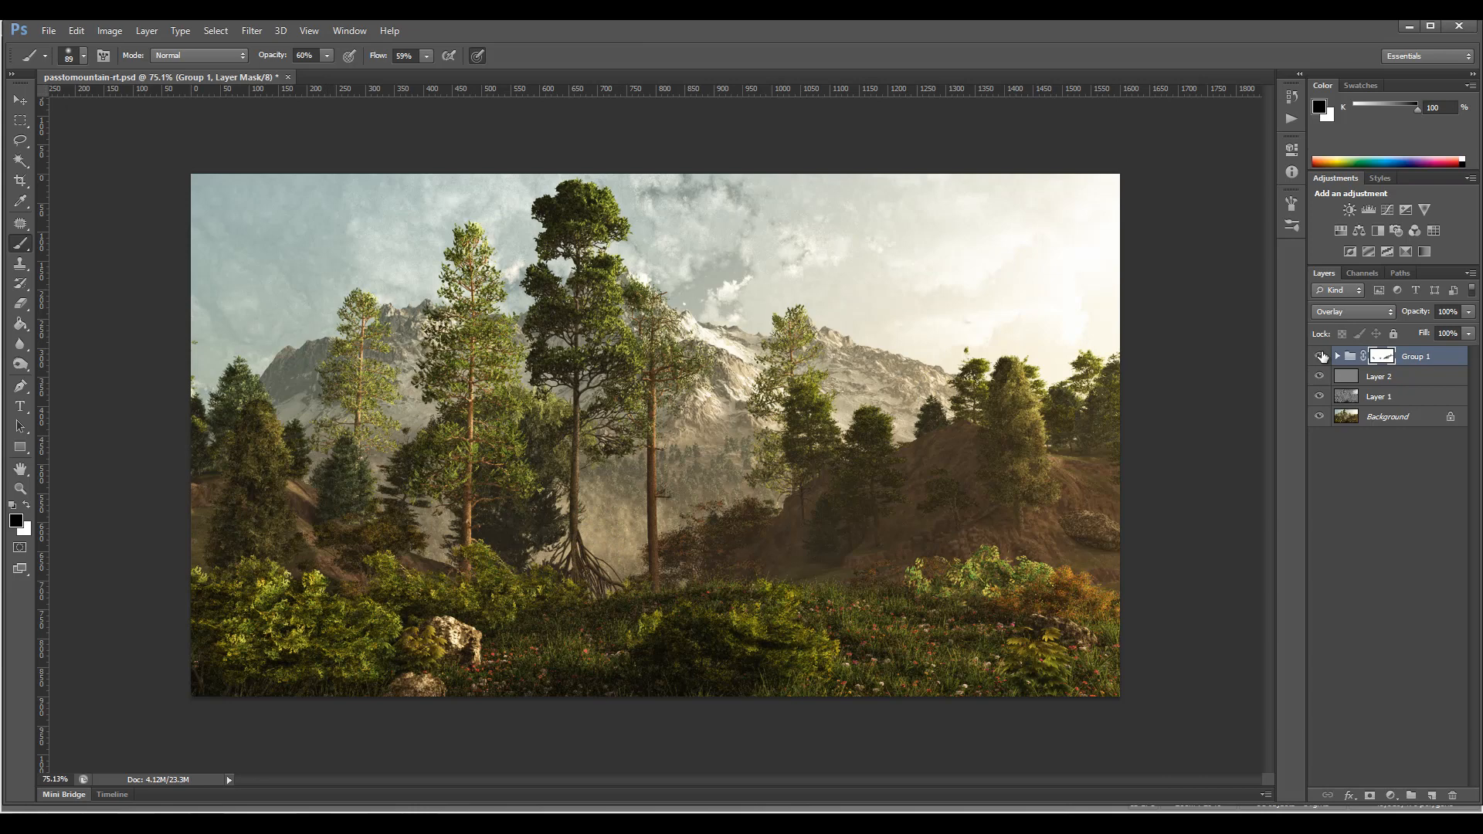
click(1321, 357)
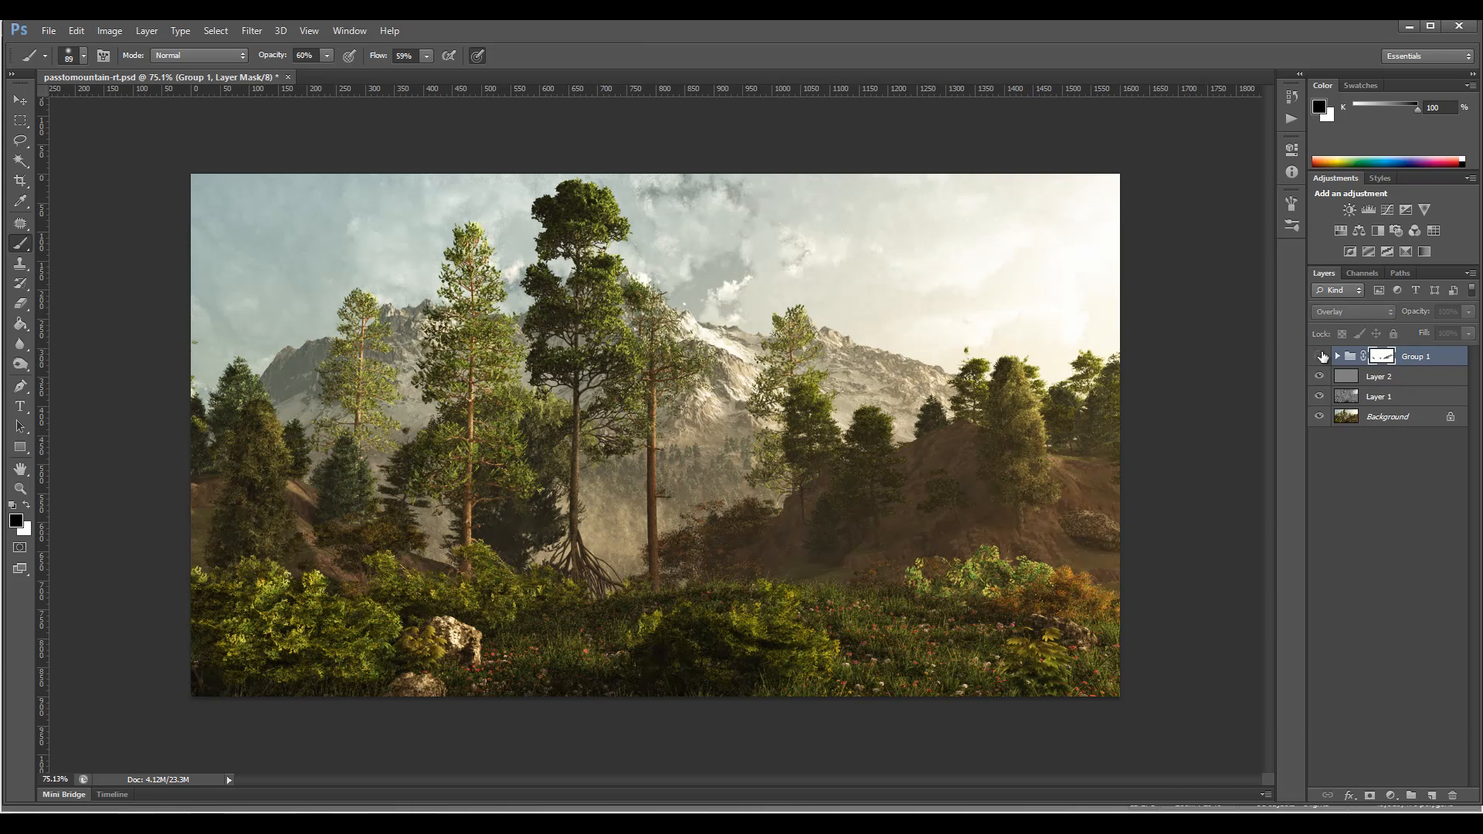
click(1320, 356)
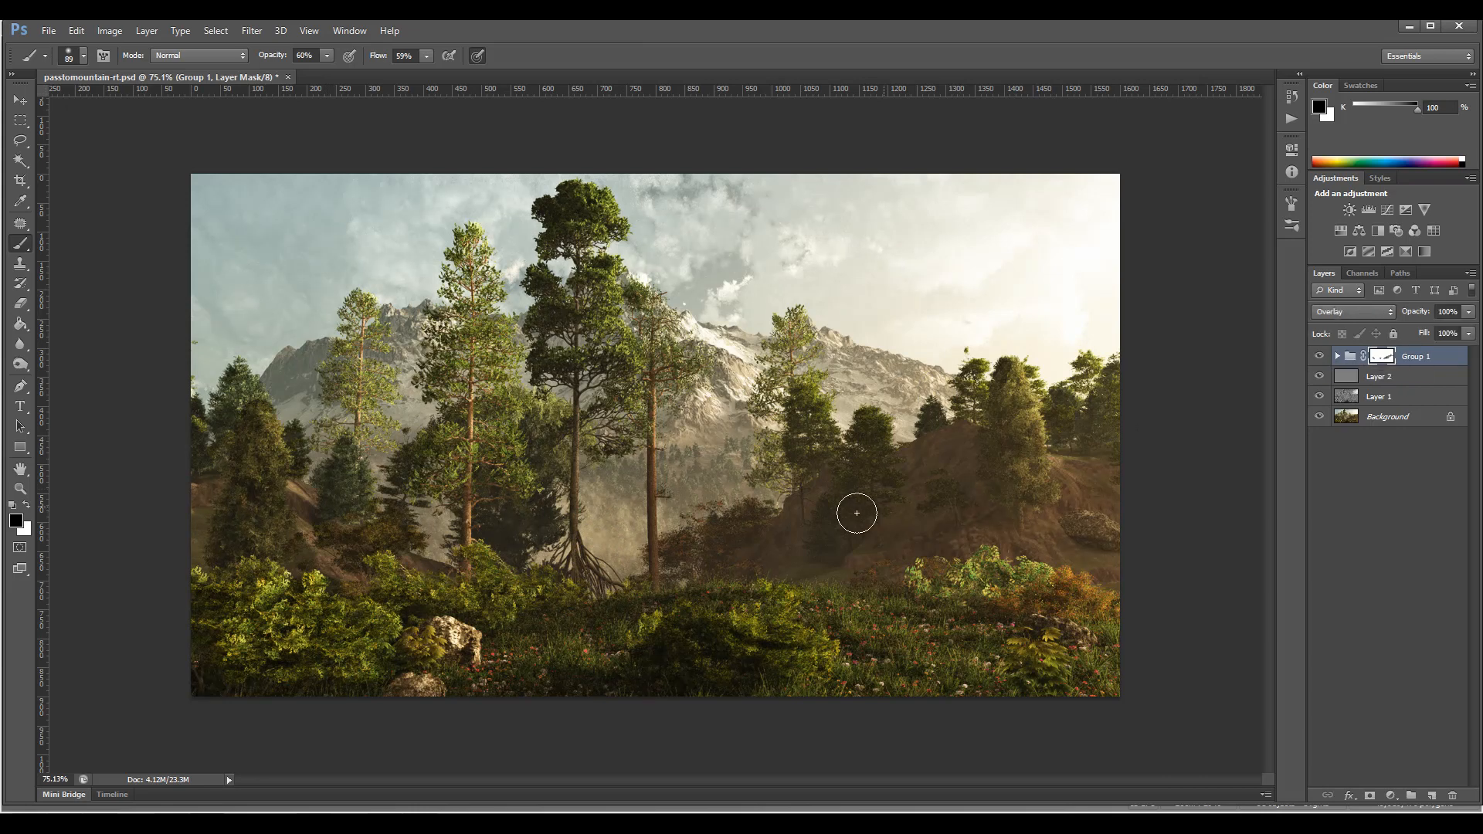
Mask out more of the group's effect over the dark brown hillside and compare the result by toggling Group 1.
drag(806, 512, 853, 515)
click(1321, 357)
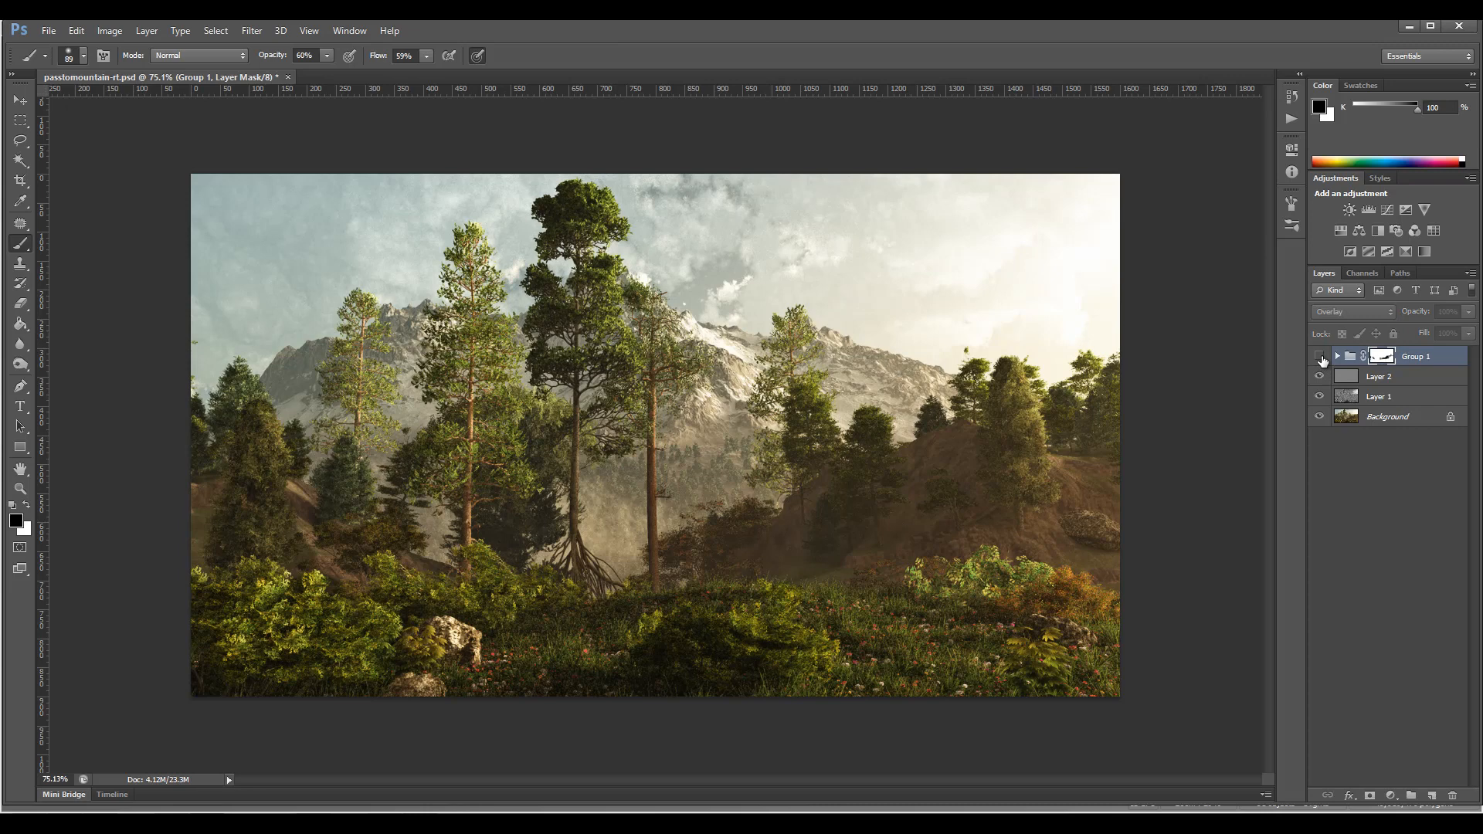
click(1321, 357)
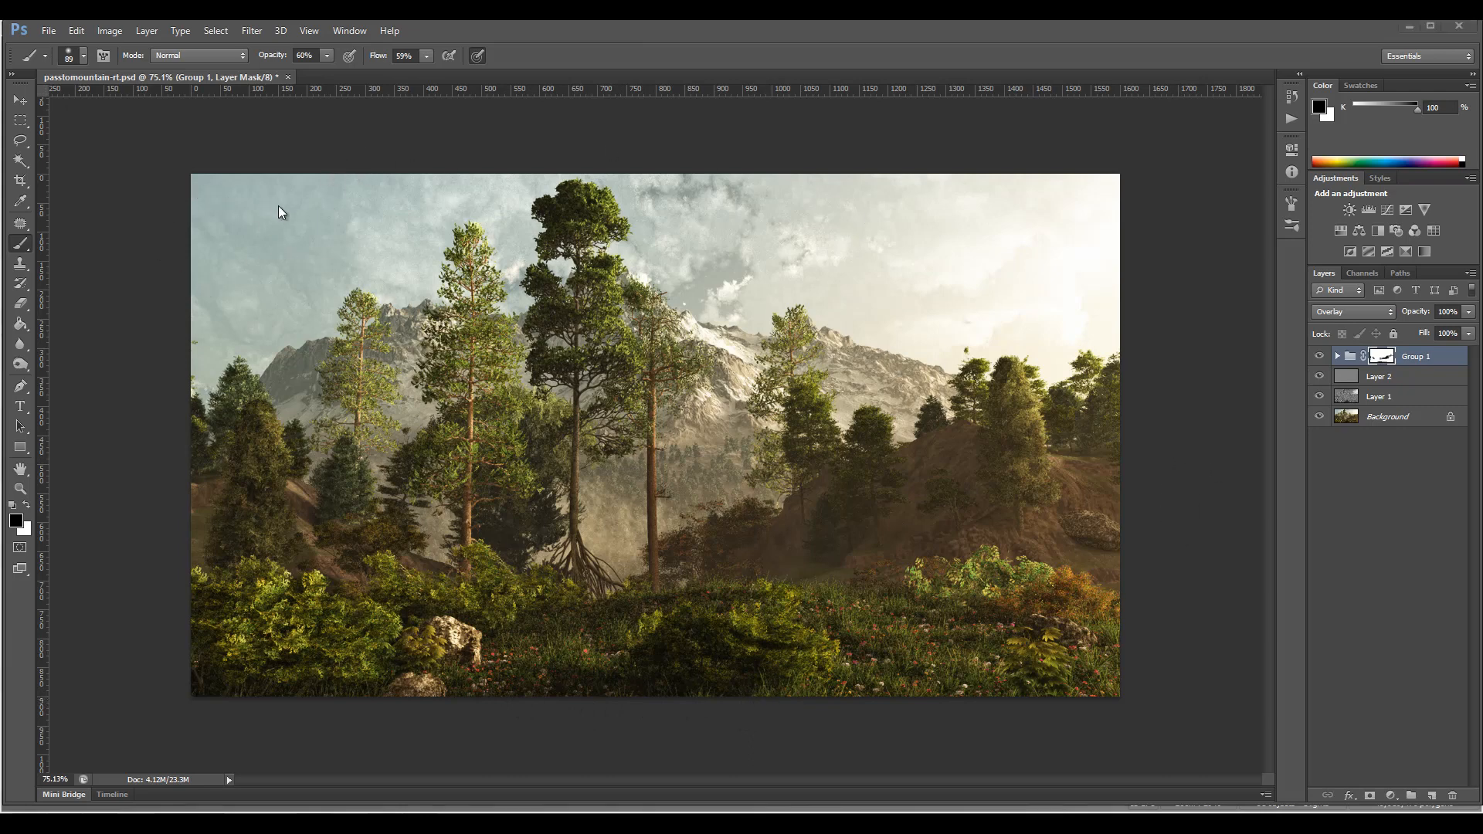
Add a new layer above Group 1 and set up the brush with 100 % opacity and the 789 px cloud tip.
click(1433, 797)
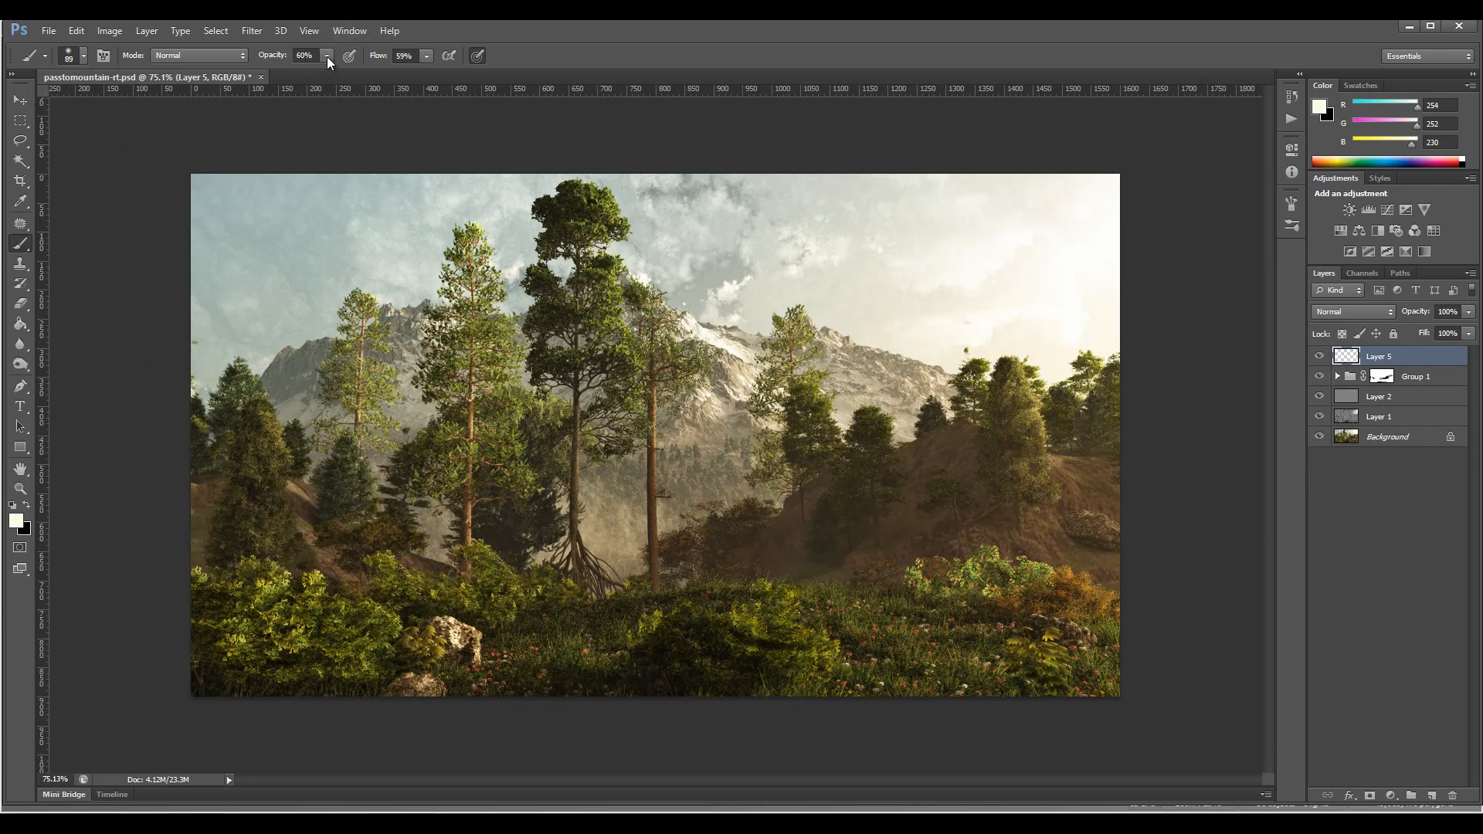
key(0)
right_click(254, 134)
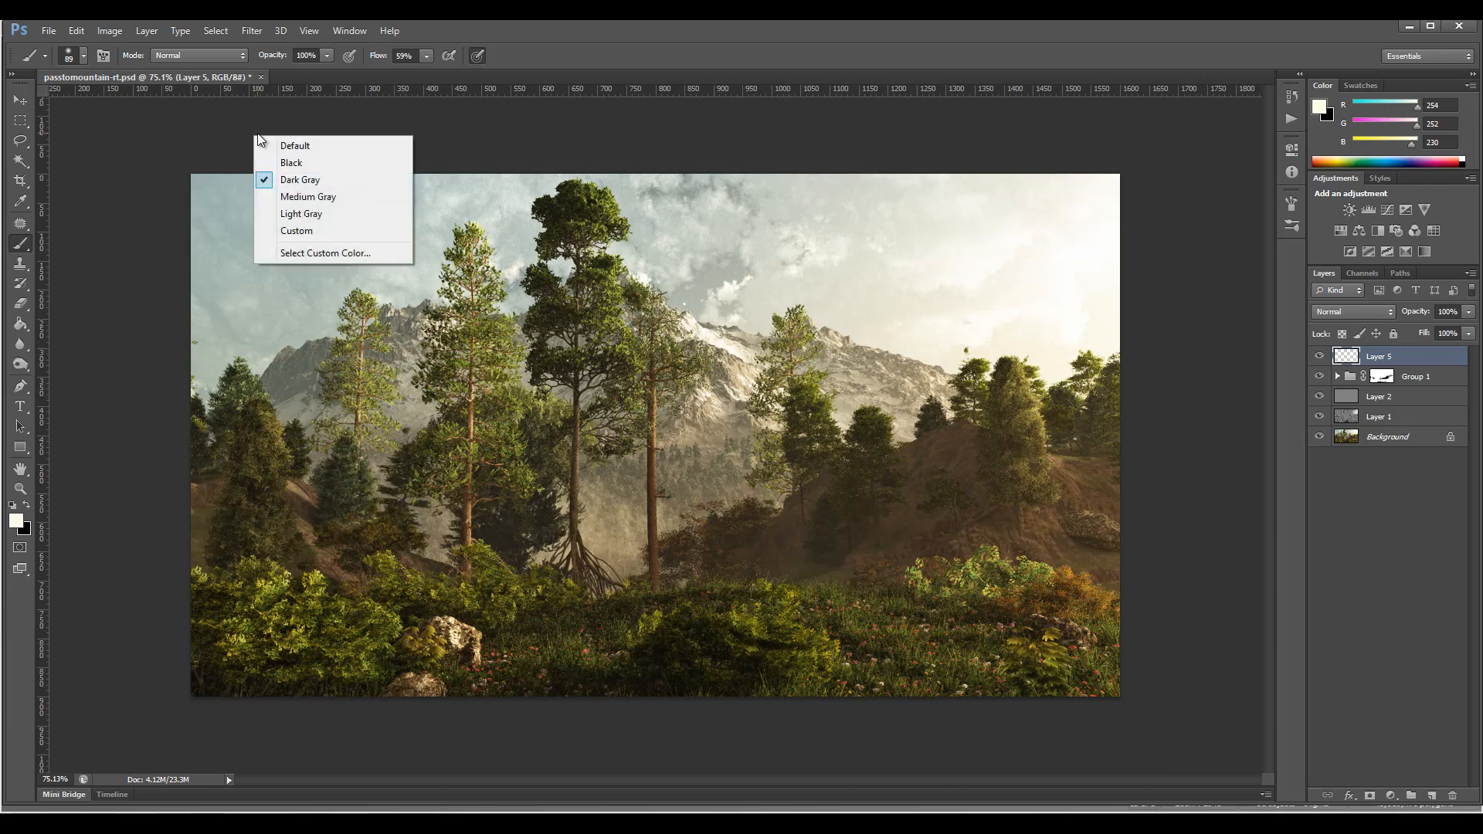
key(Escape)
right_click(271, 305)
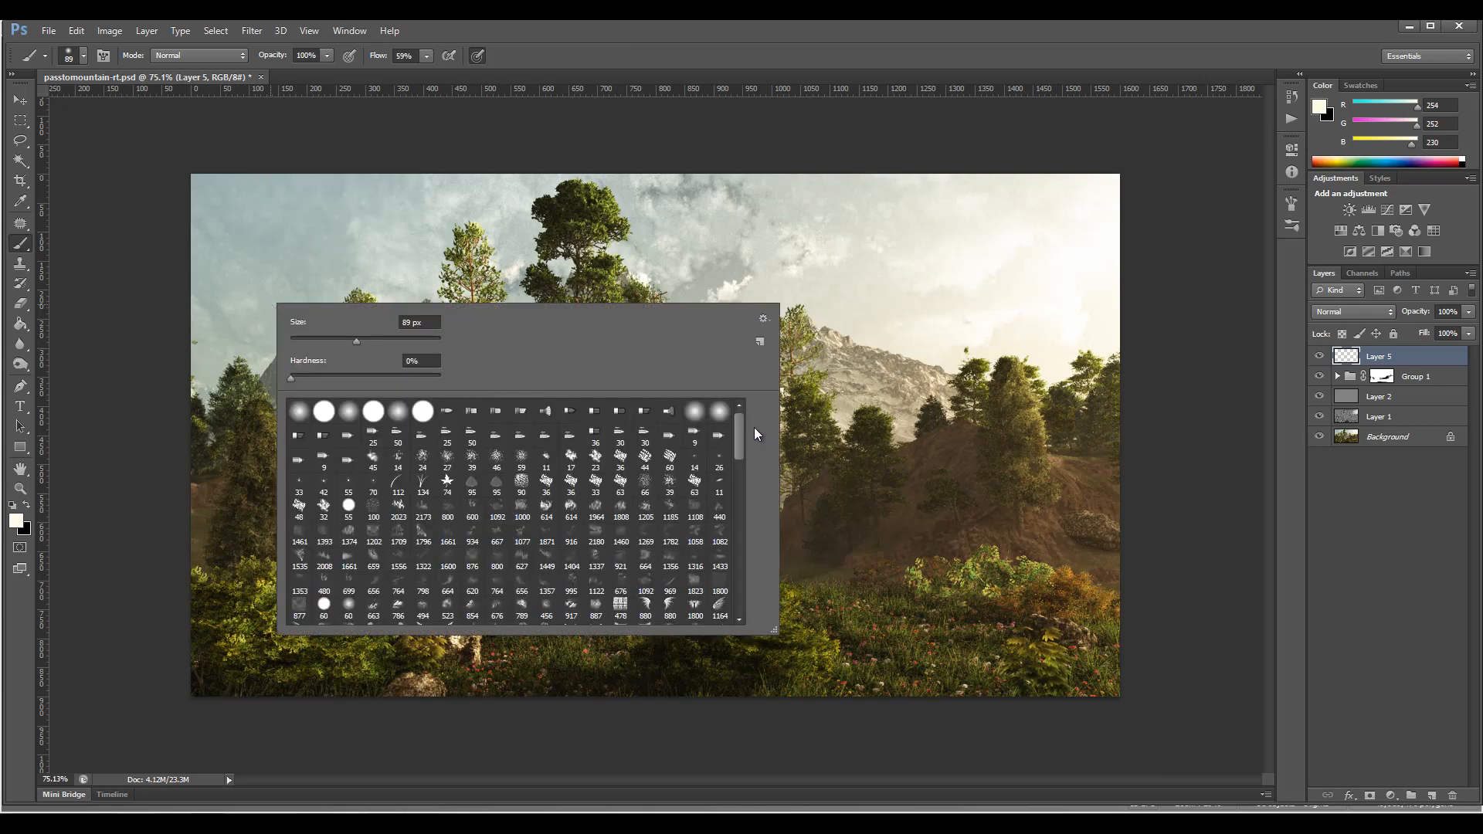
drag(742, 431, 740, 443)
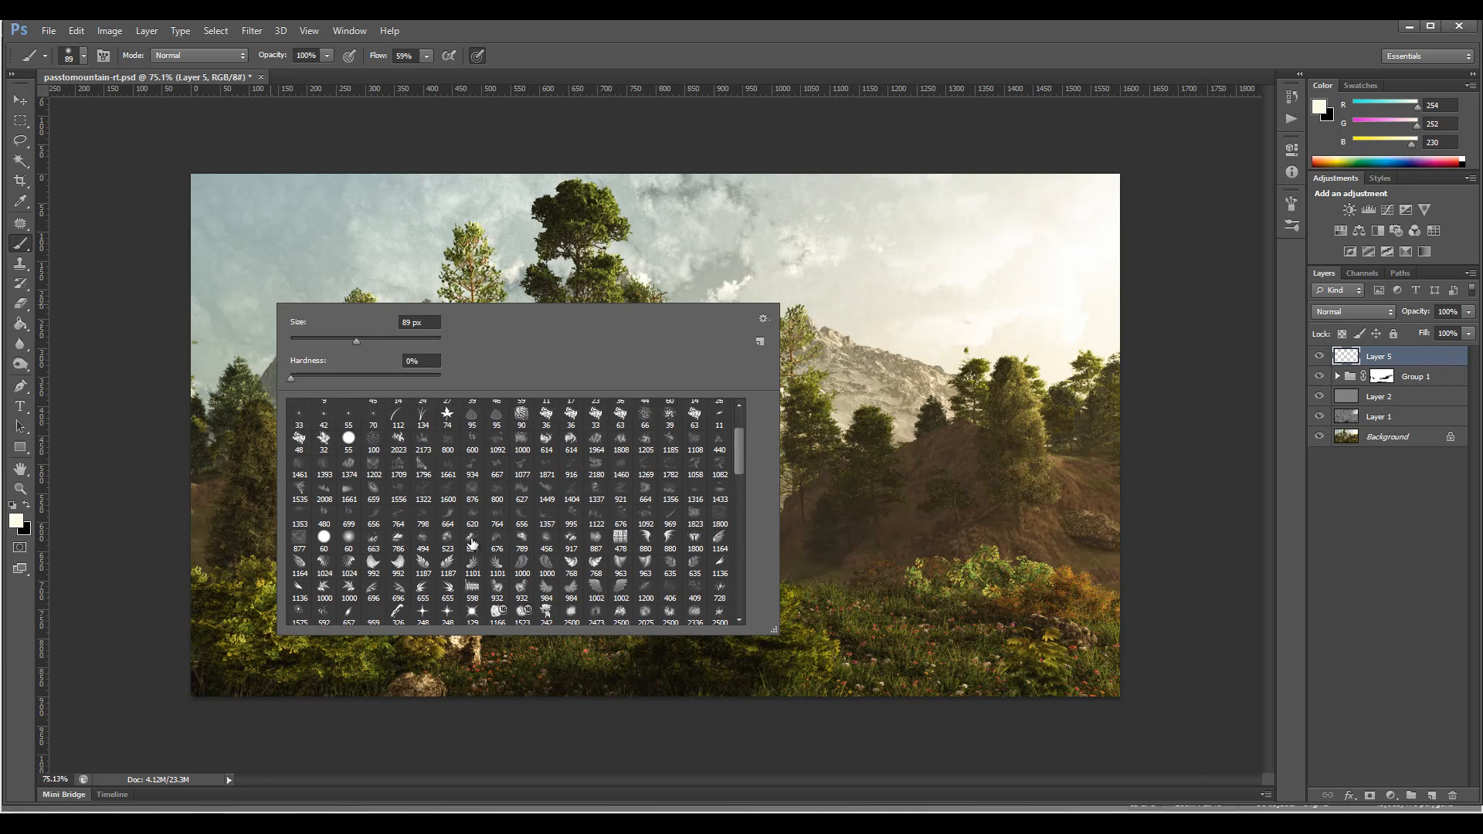
click(521, 543)
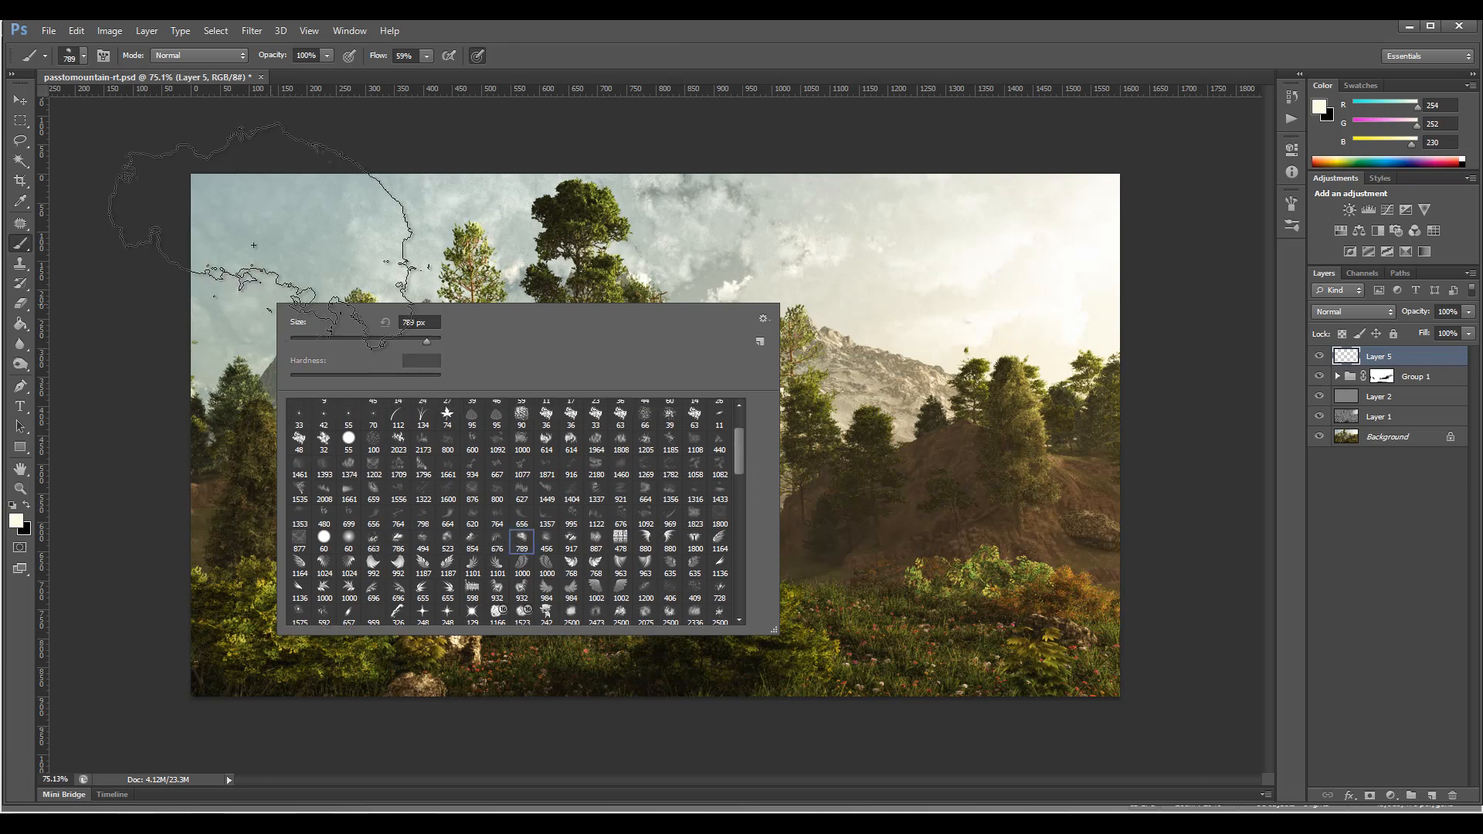
right_click(98, 162)
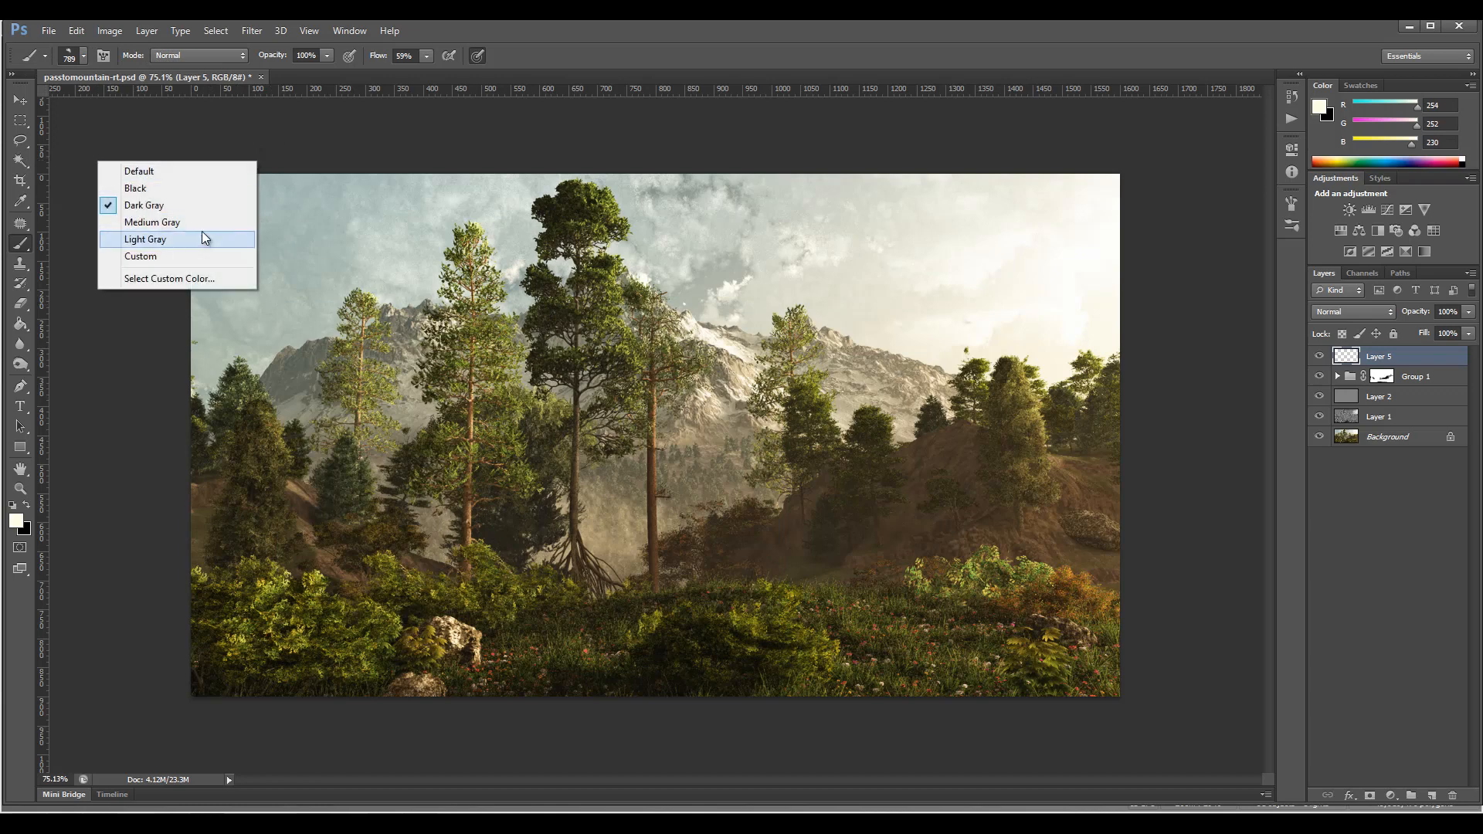
click(297, 152)
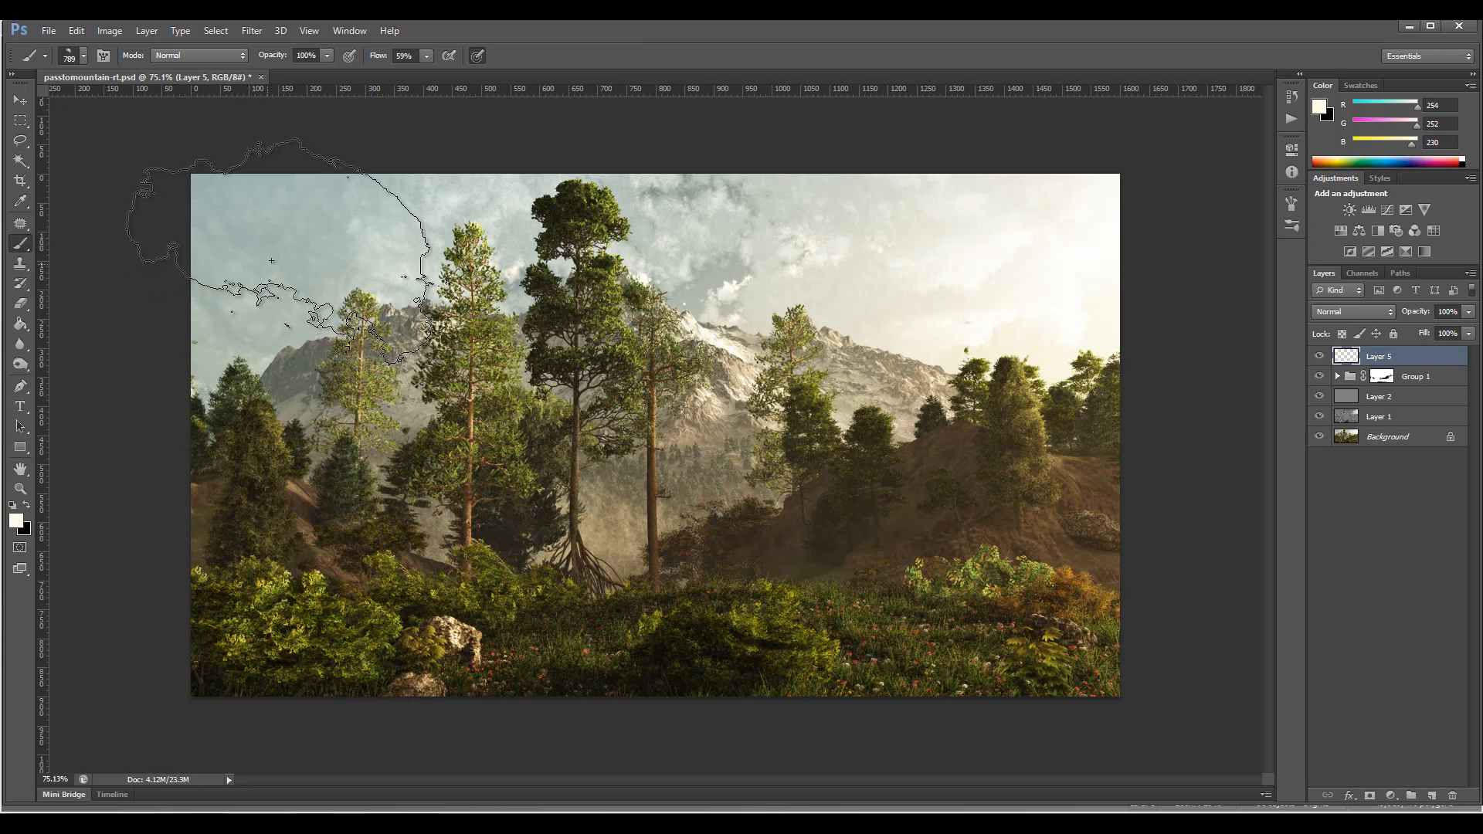
Reduce the cloud brush to 500 px and stamp one pale cloud in the open sky at the image's upper left.
key(bracketleft)
key(bracketleft)
key(bracketleft)
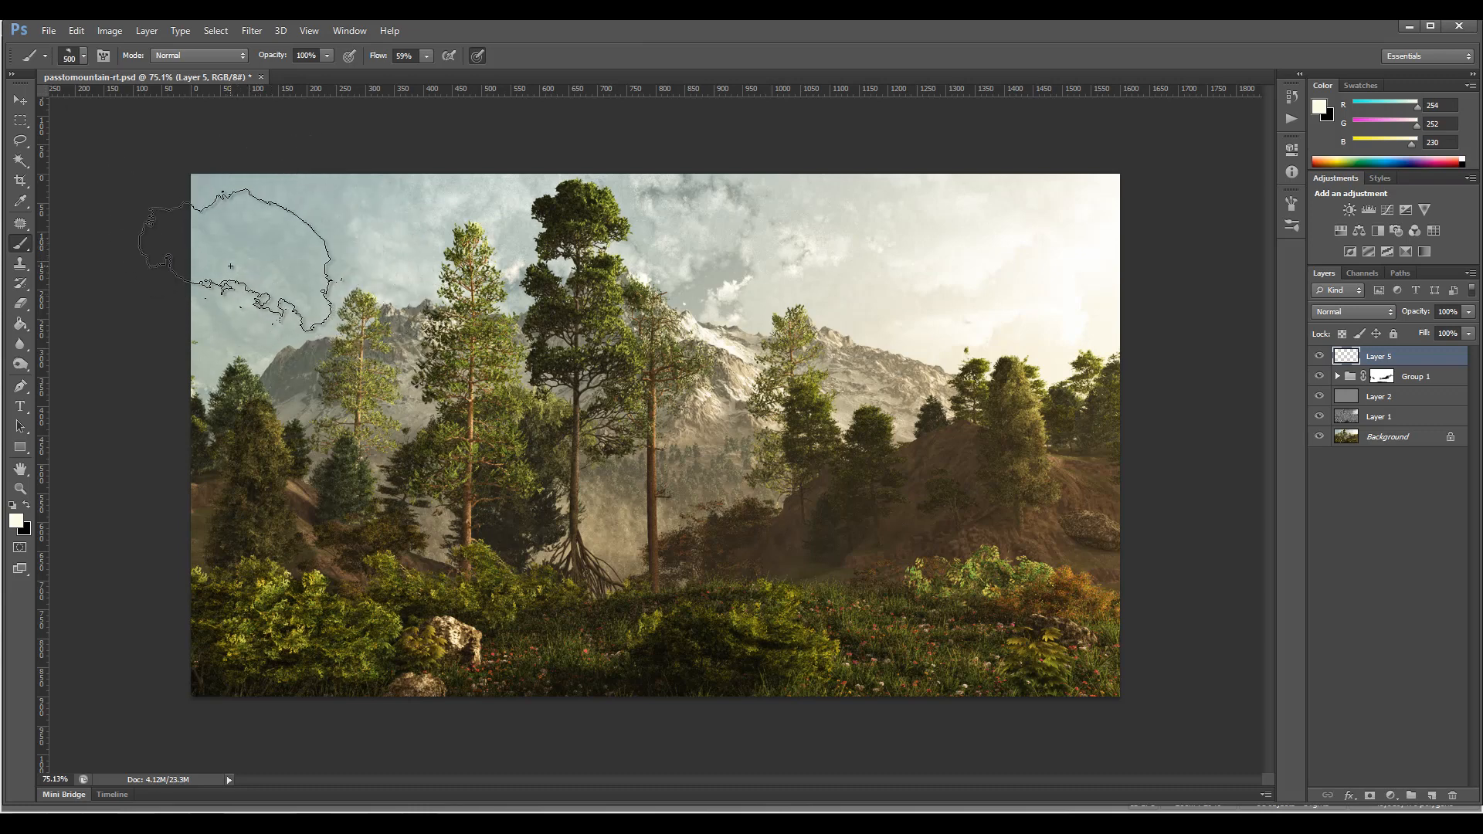
click(231, 266)
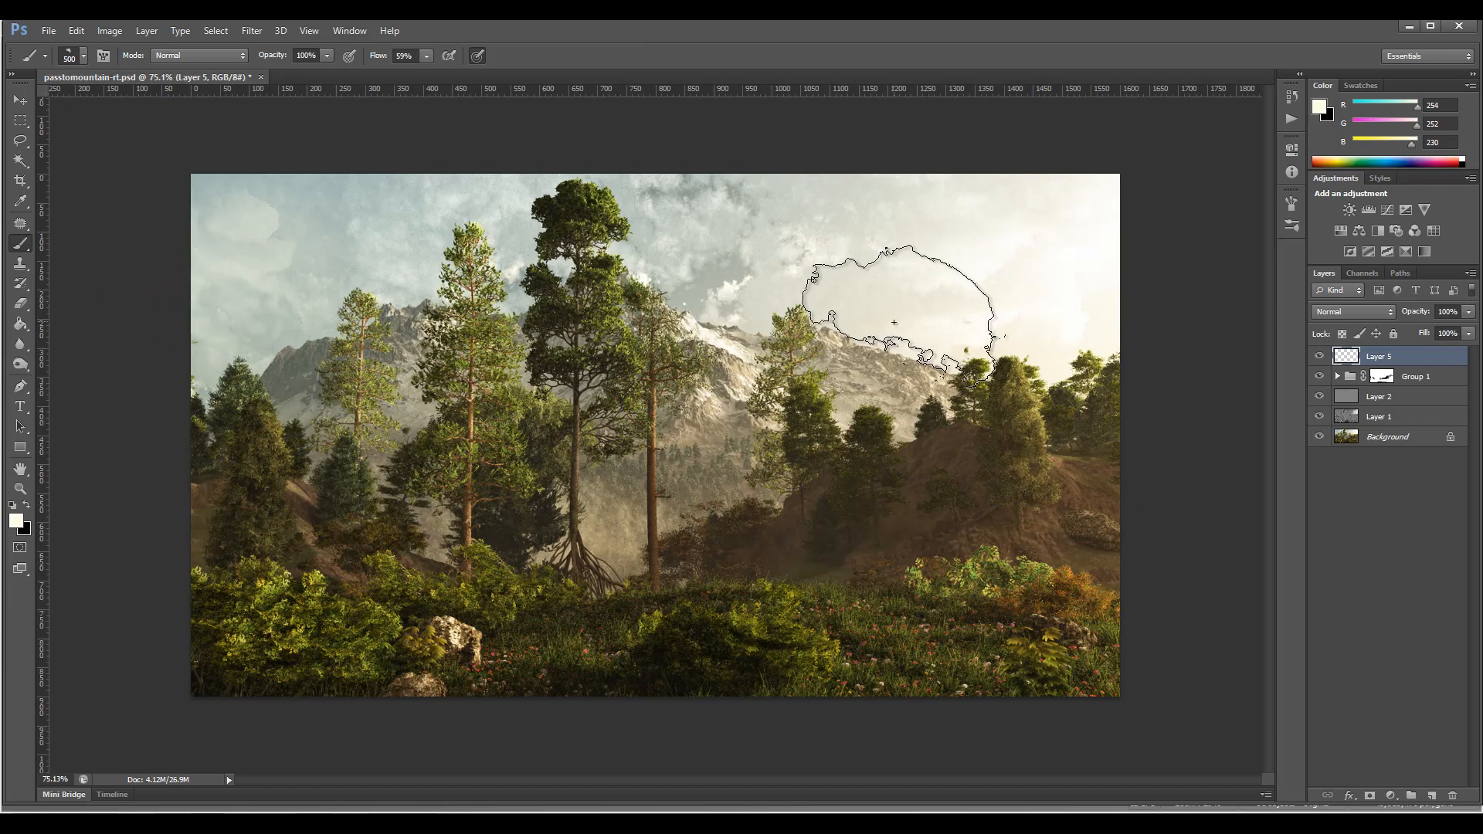
Switch the brush to the 854 px cloud tip, reduce it to 400 px and add pale cloud to the sky.
click(84, 56)
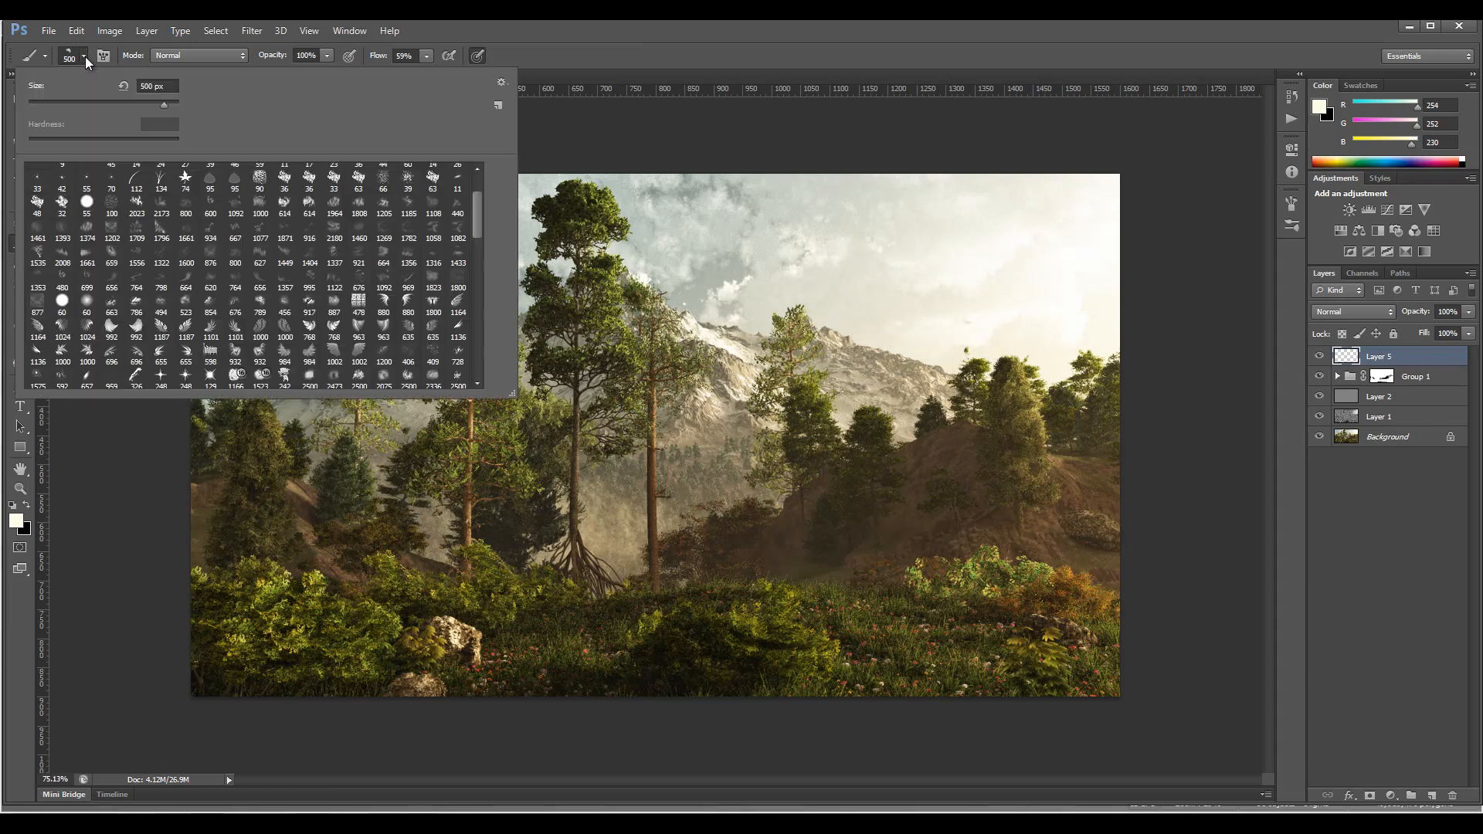
click(217, 305)
click(84, 58)
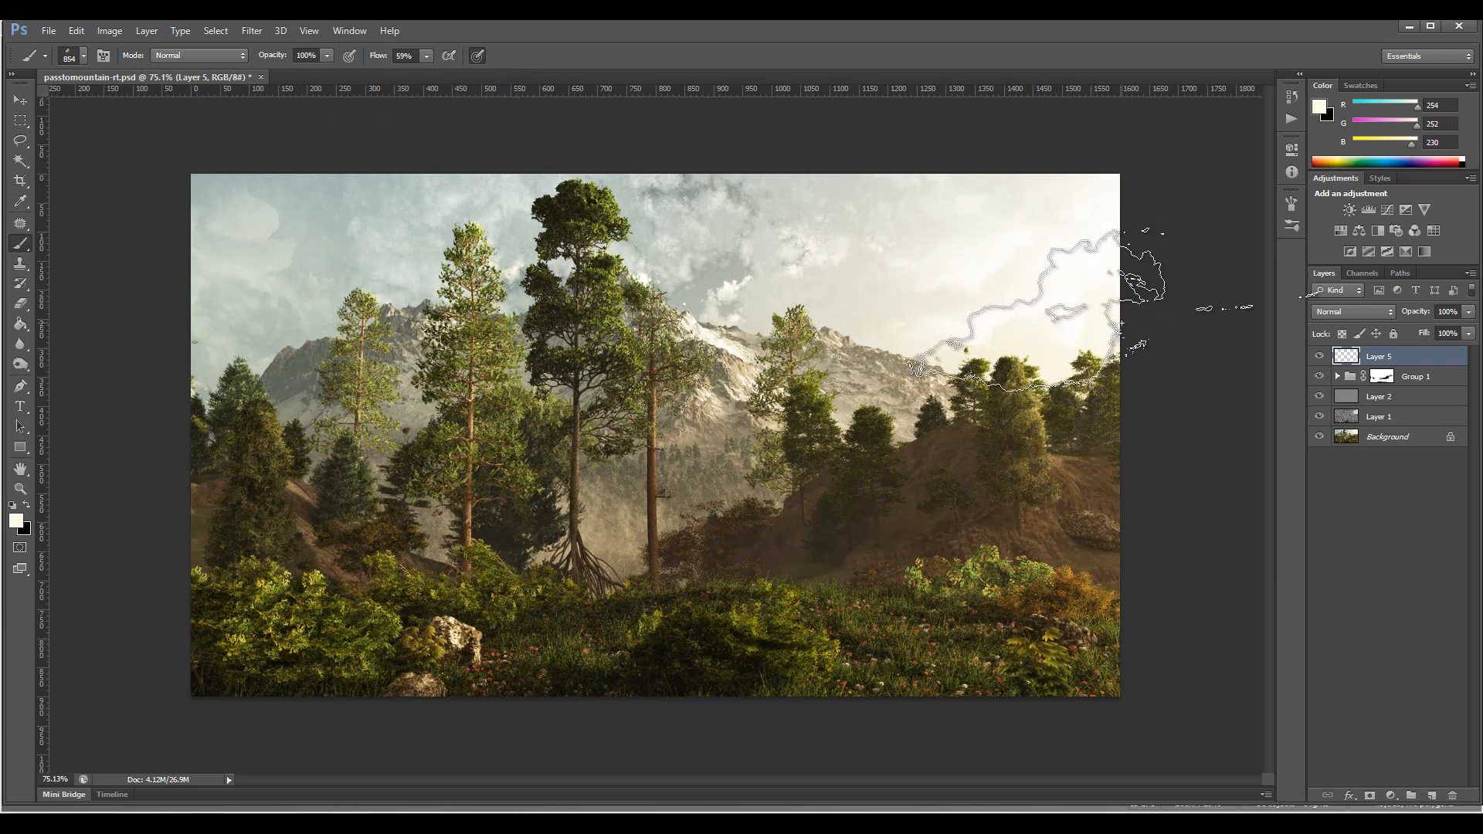
key(bracketleft)
key(bracketleft)
key(bracketleft)
key(bracketleft)
key(bracketleft)
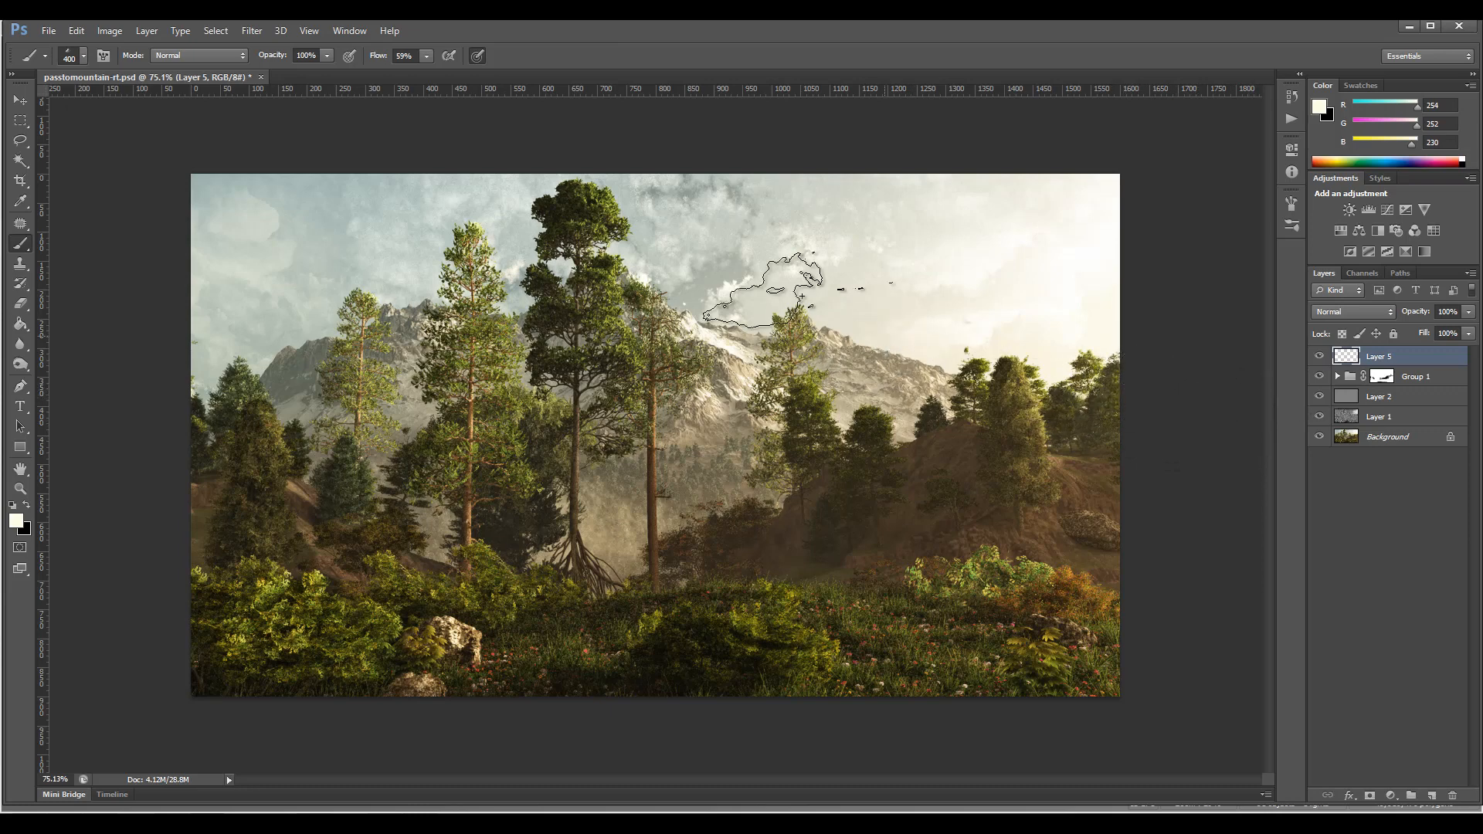
Choose the 456 px cloud tip for the brush and add a new layer above Layer 5.
click(84, 56)
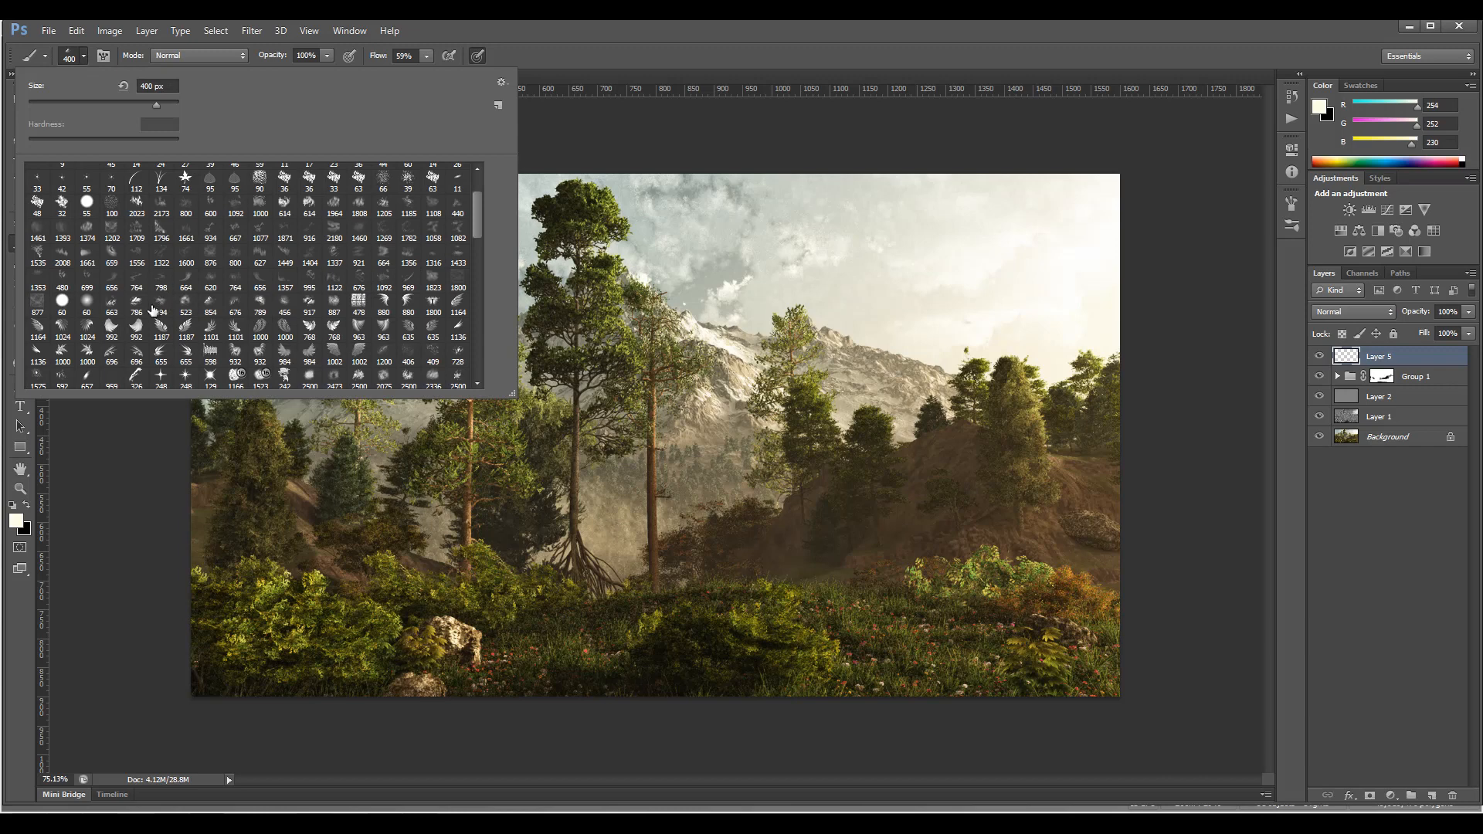
click(290, 306)
click(84, 55)
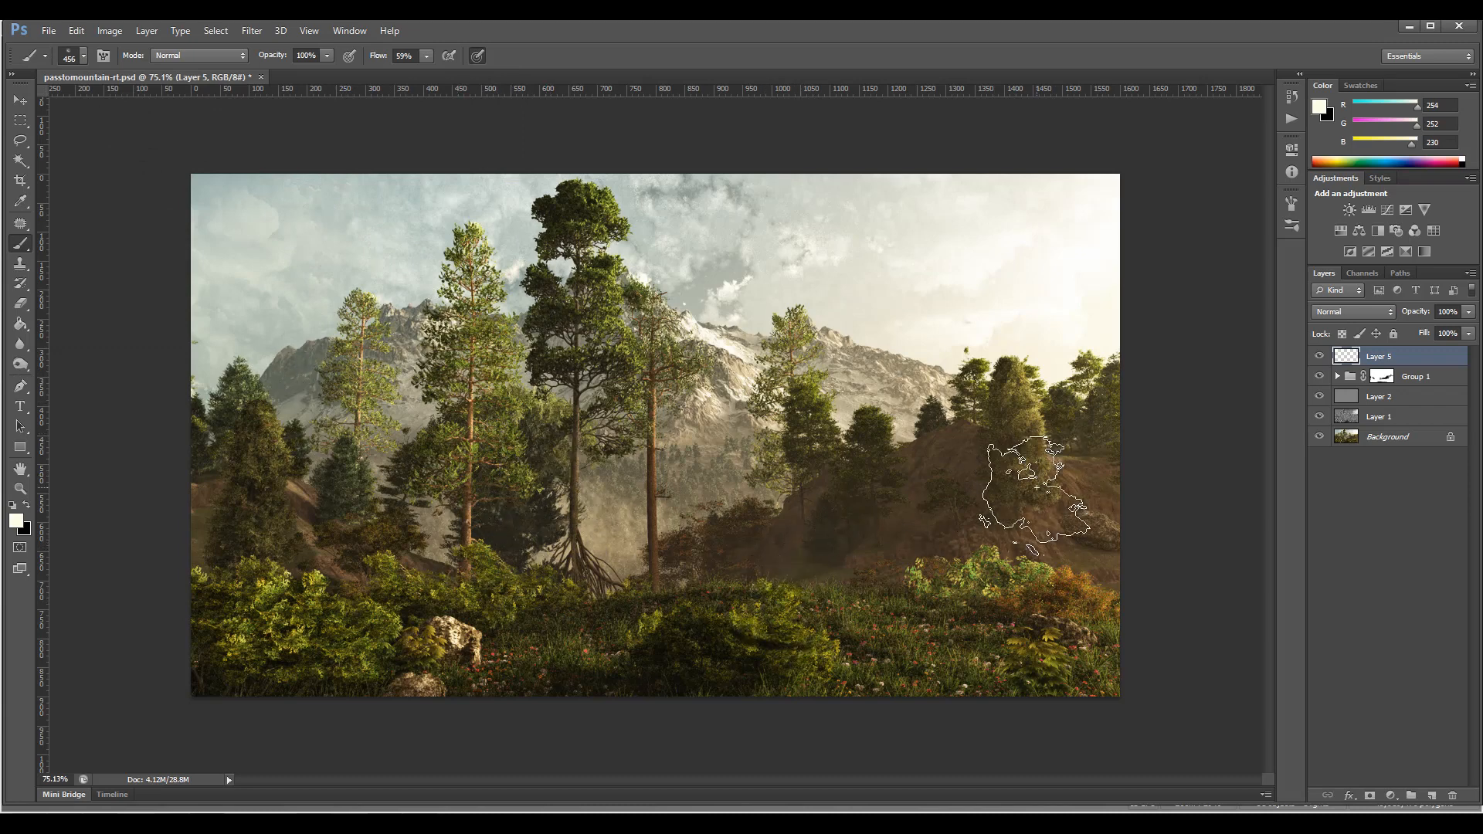
click(1433, 796)
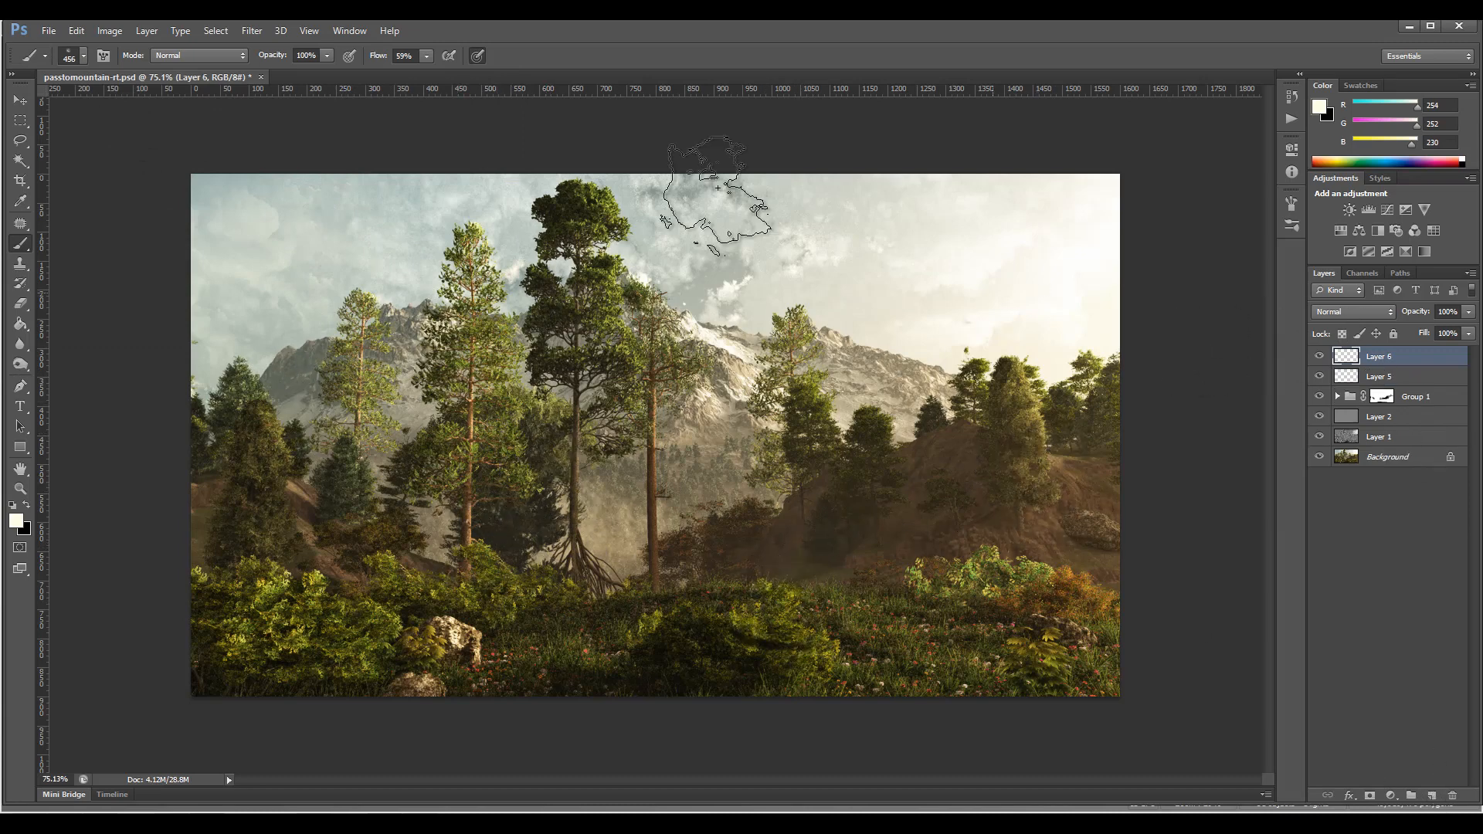
Set the foreground colour to grey #979797 and brush it into the sky on the new layer.
click(17, 520)
click(772, 377)
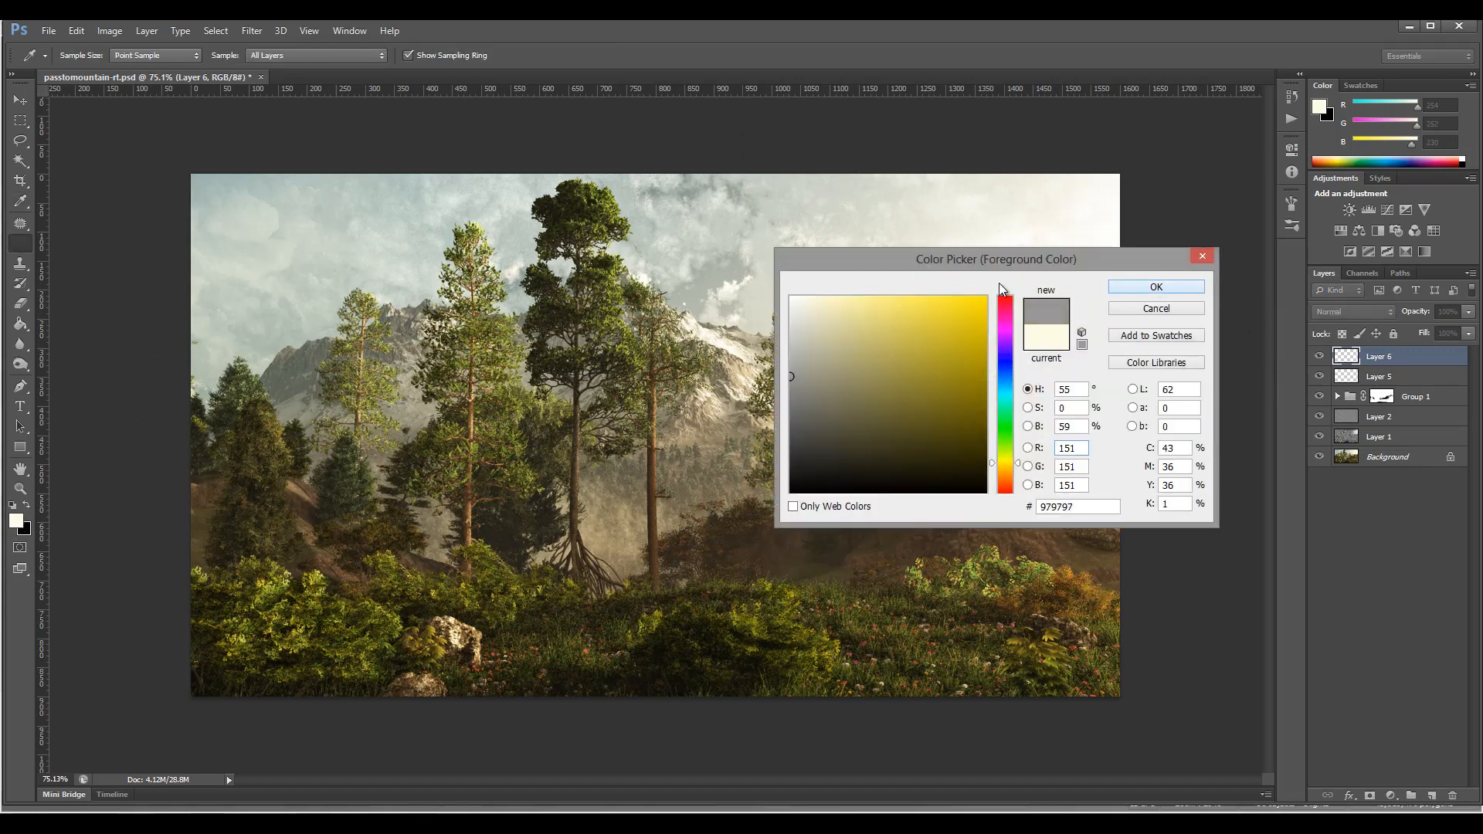
click(1157, 286)
key(b)
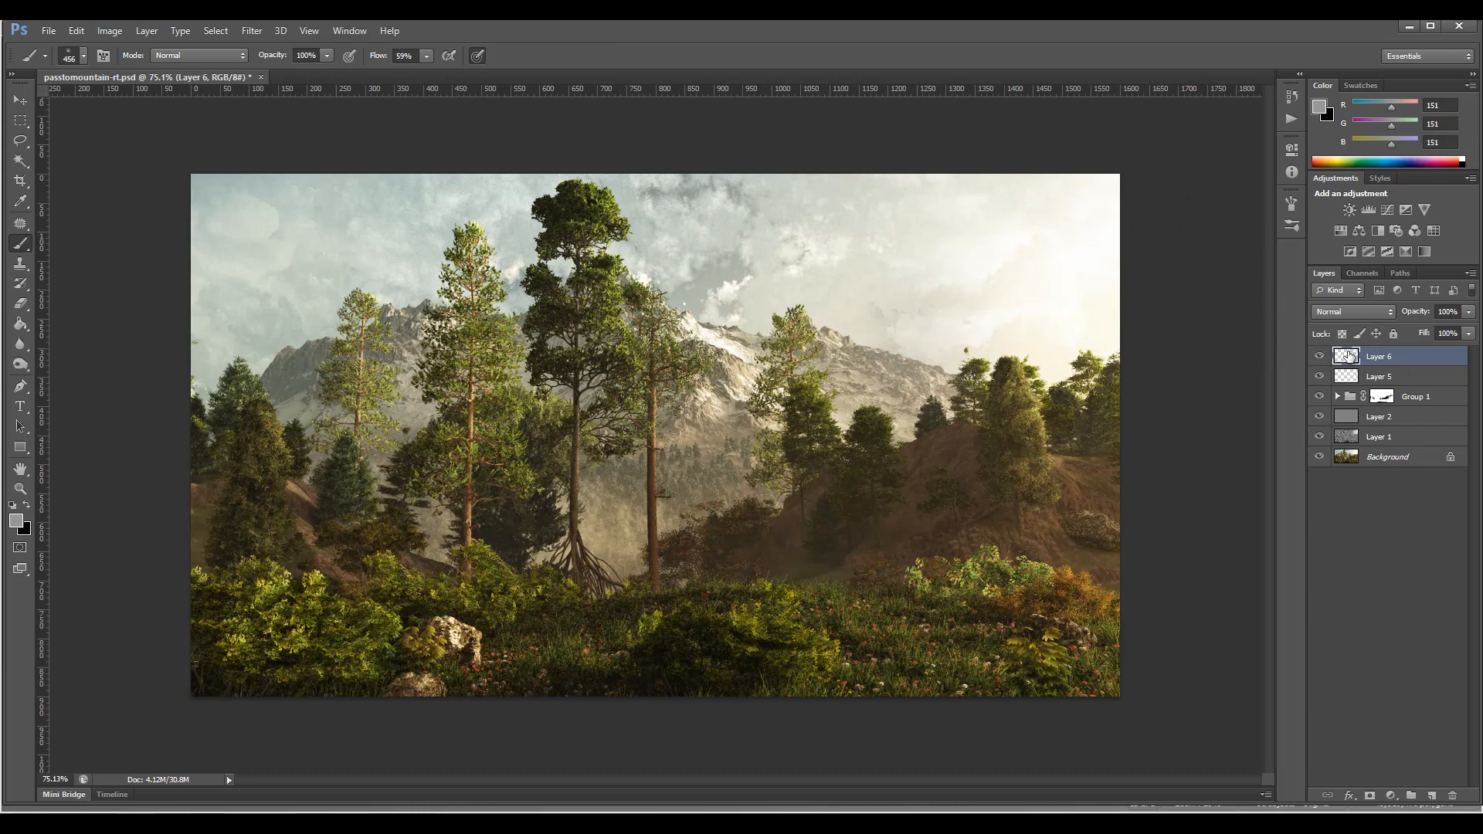
Change the foreground colour to white and choose the 480 px cloud tip for the brush.
click(13, 506)
click(26, 504)
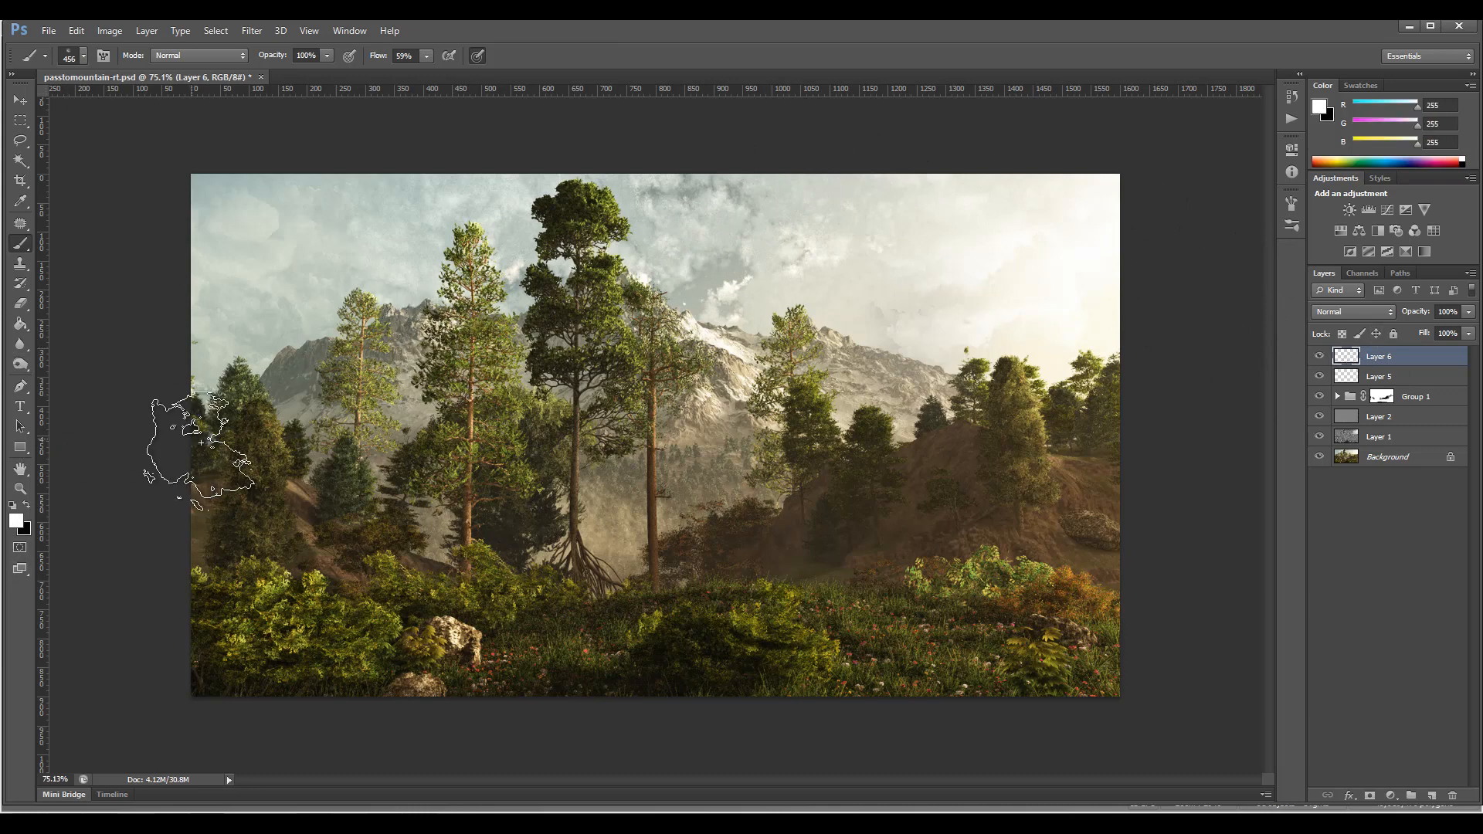
click(83, 56)
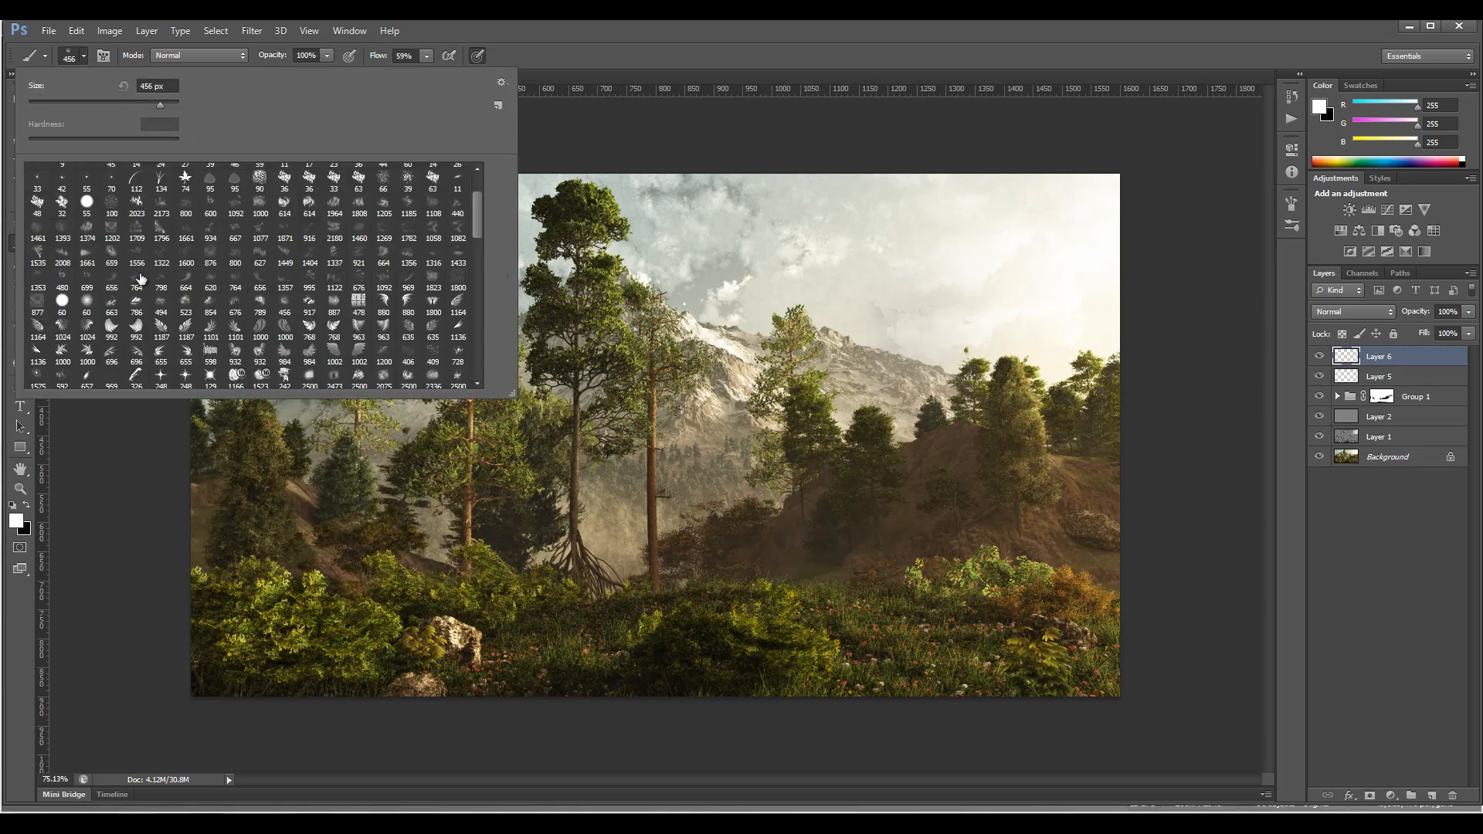
click(67, 287)
Try stamping white mist over the bushes in the image's lower-left corner and near the base of the tall central pine.
click(229, 678)
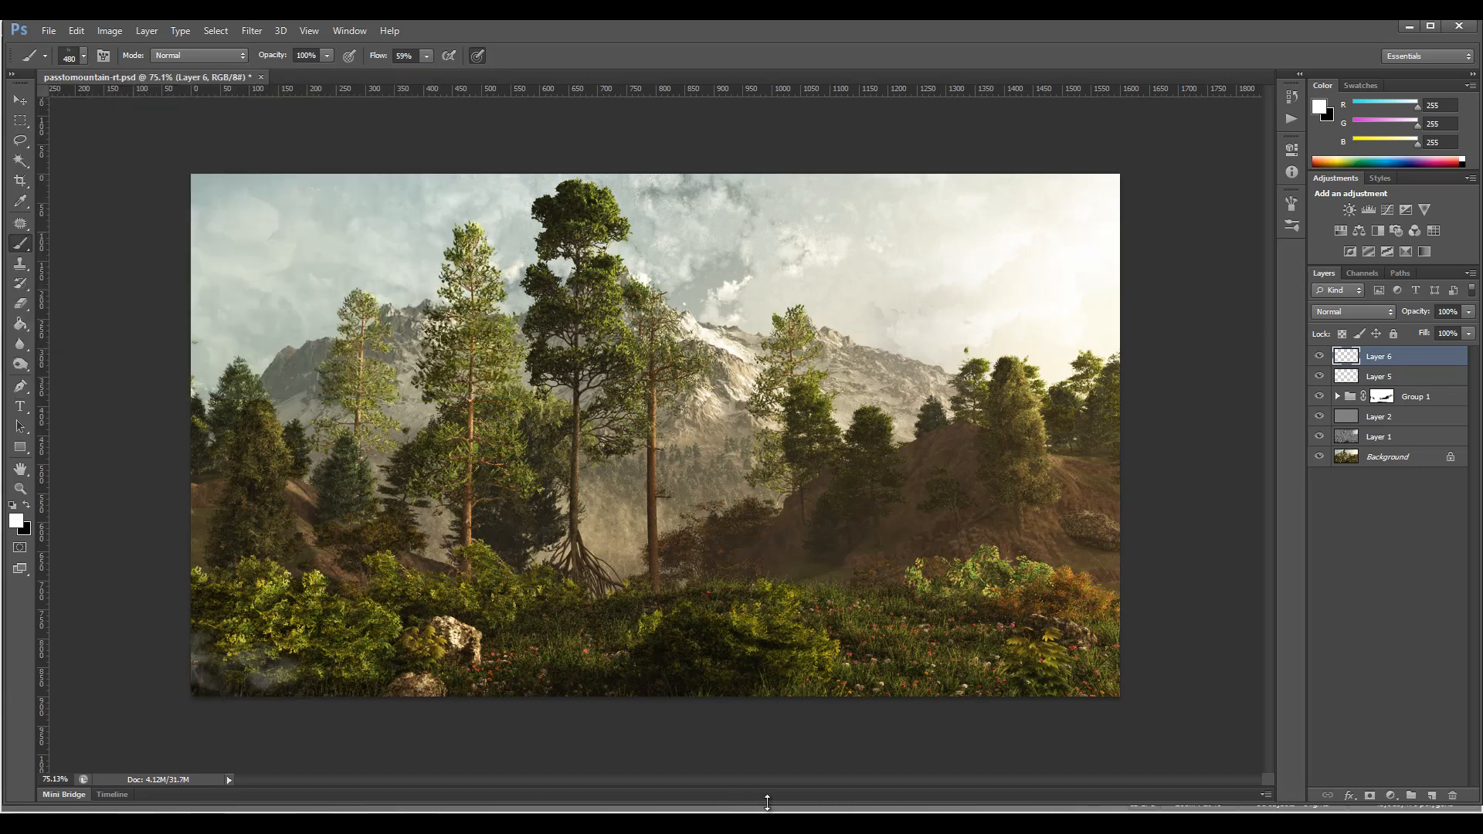
key(ctrl+z)
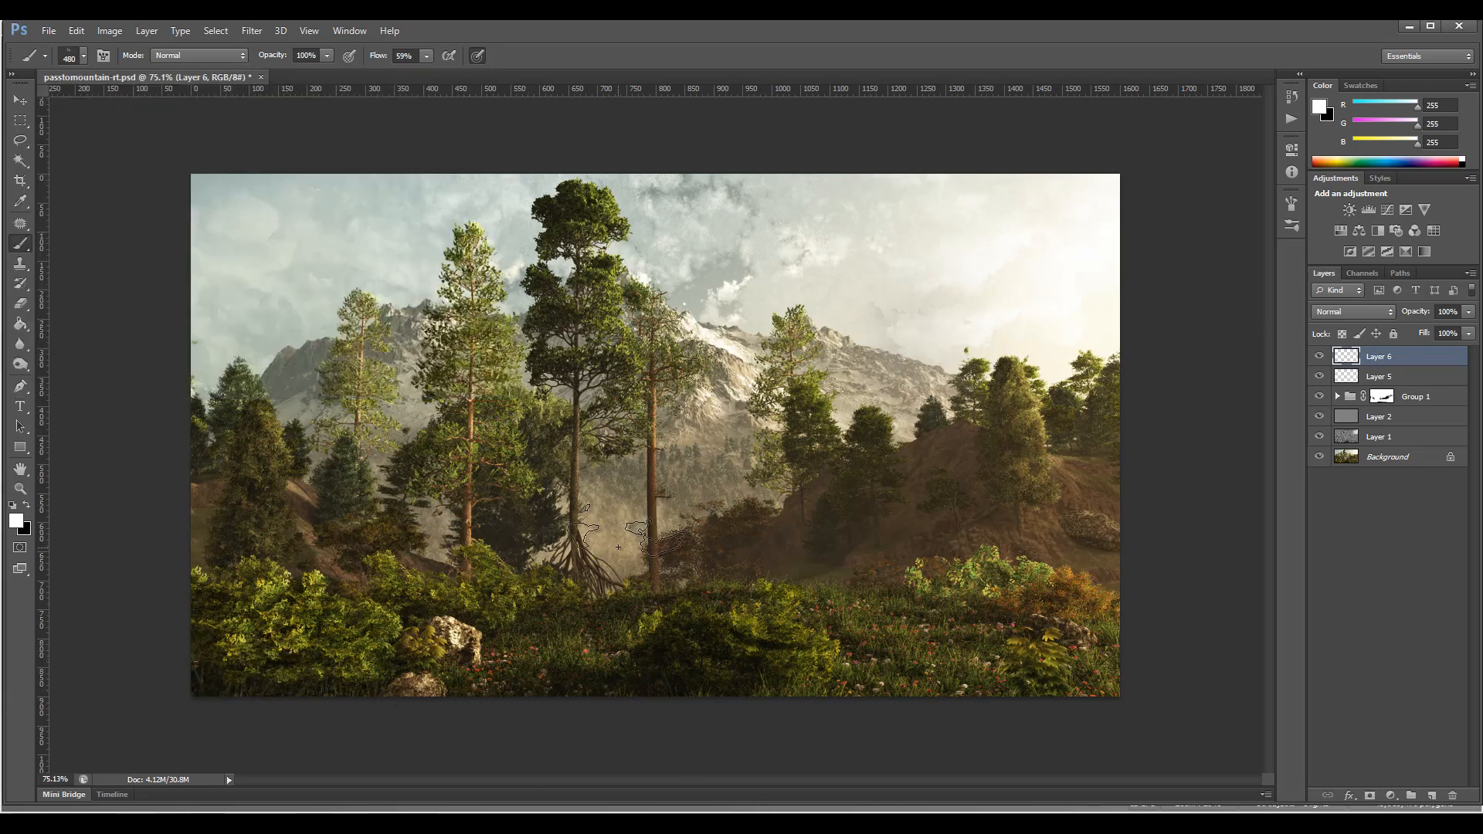
click(610, 525)
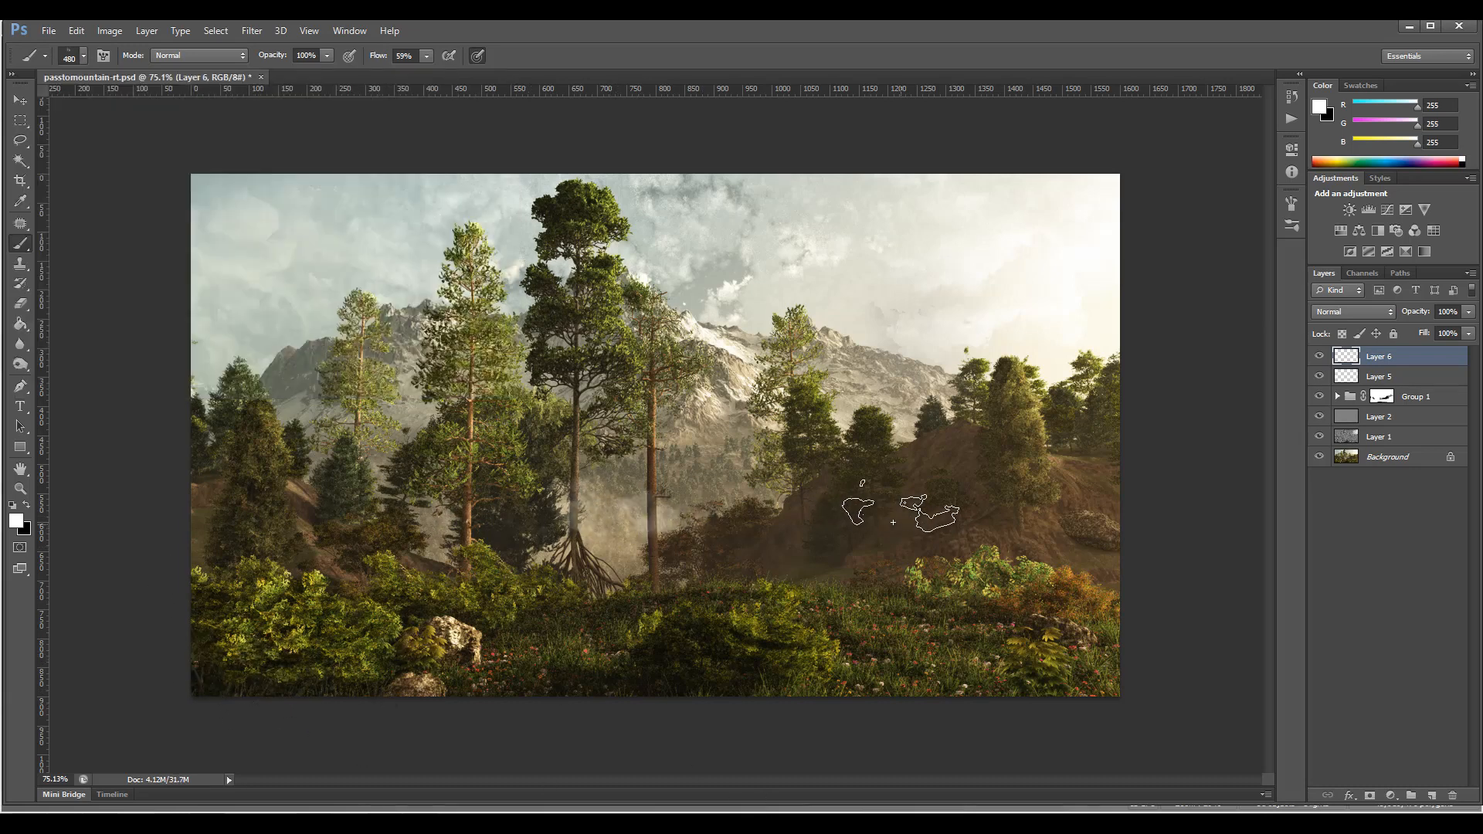
key(ctrl+z)
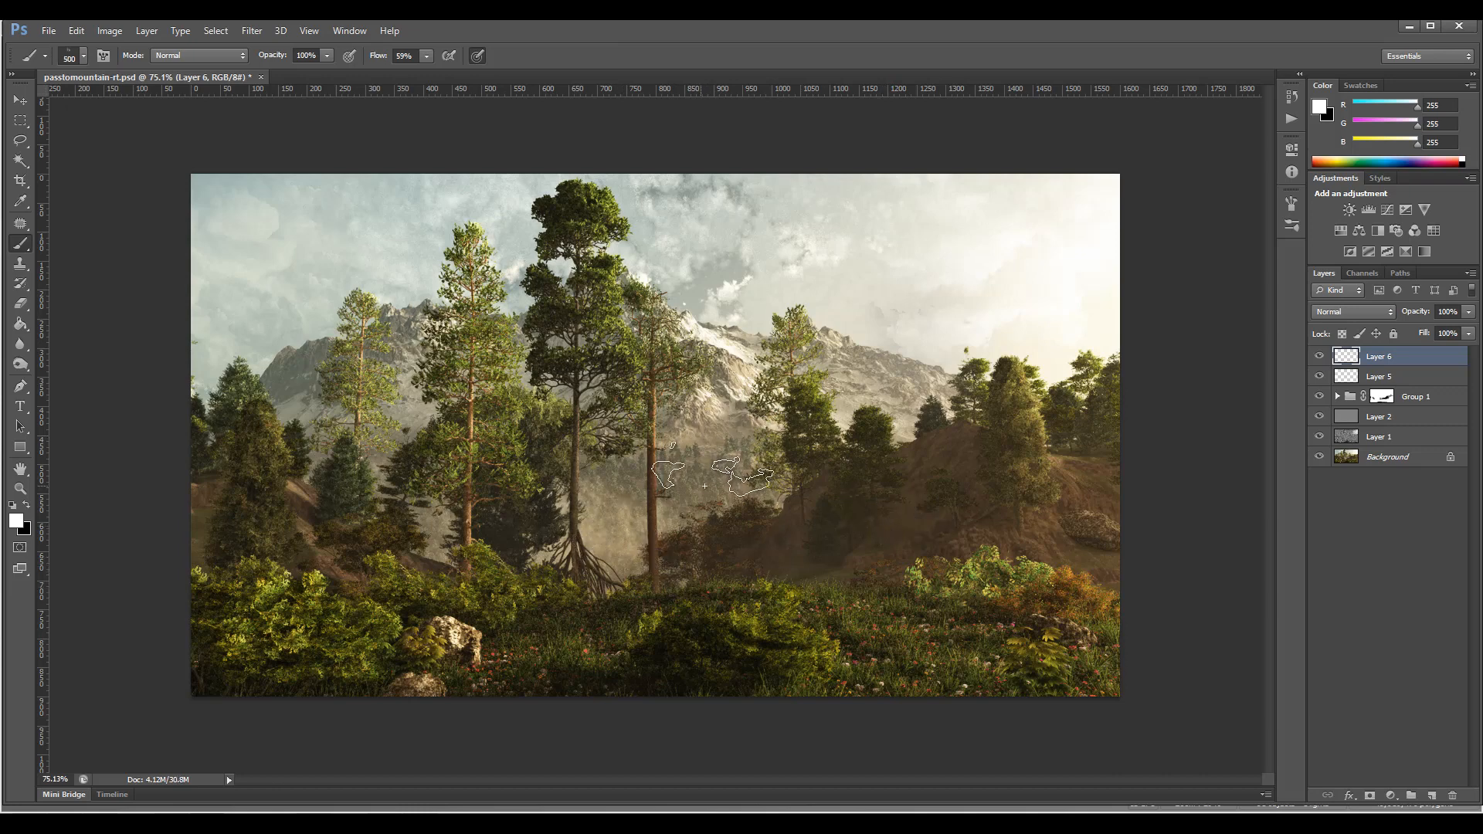
Enlarge the brush to 500 px, lower its opacity to 50 % and stamp faint mist around the base of the central trees.
key(bracketright)
click(623, 563)
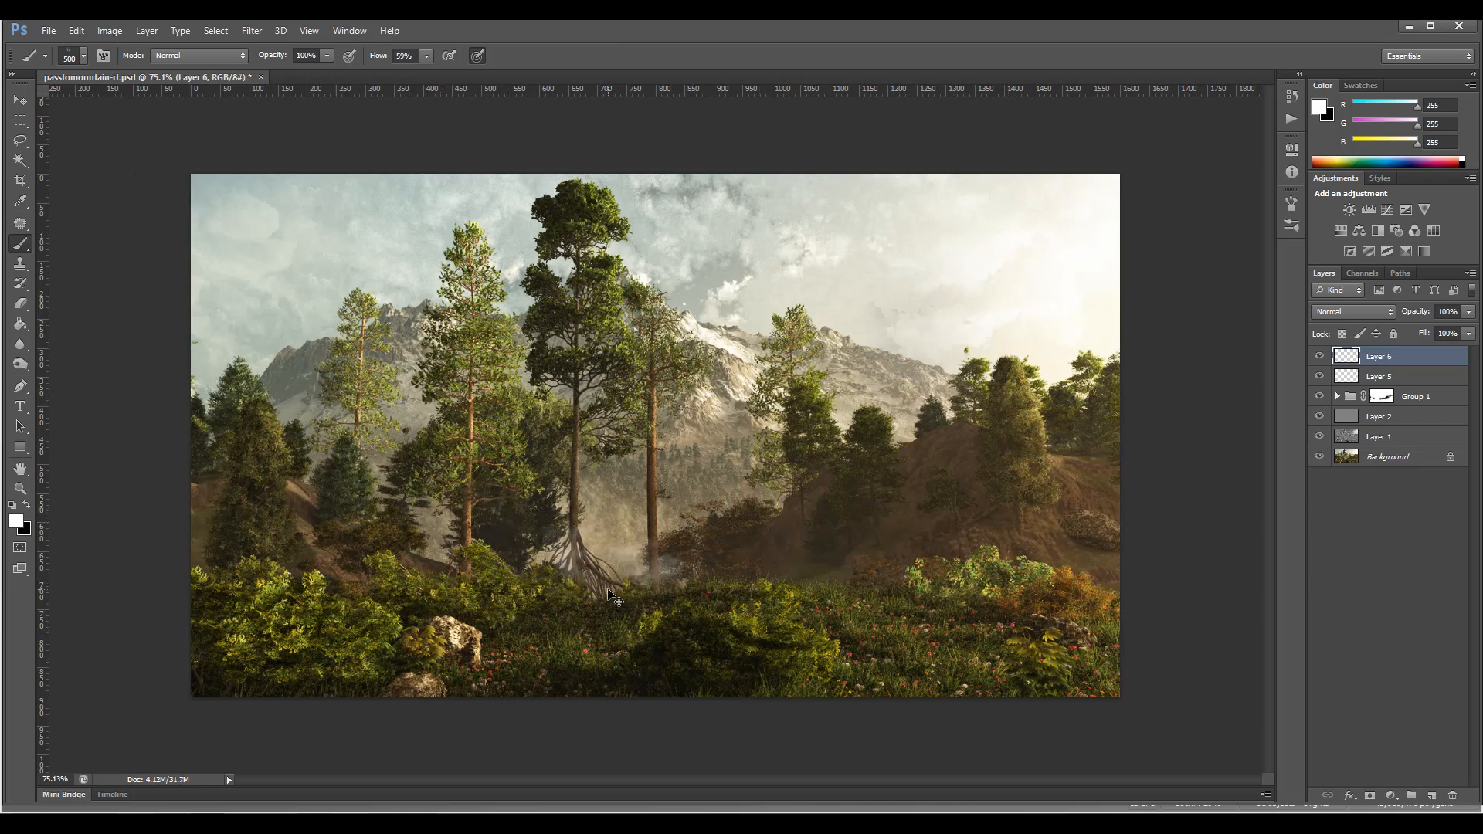
key(ctrl+z)
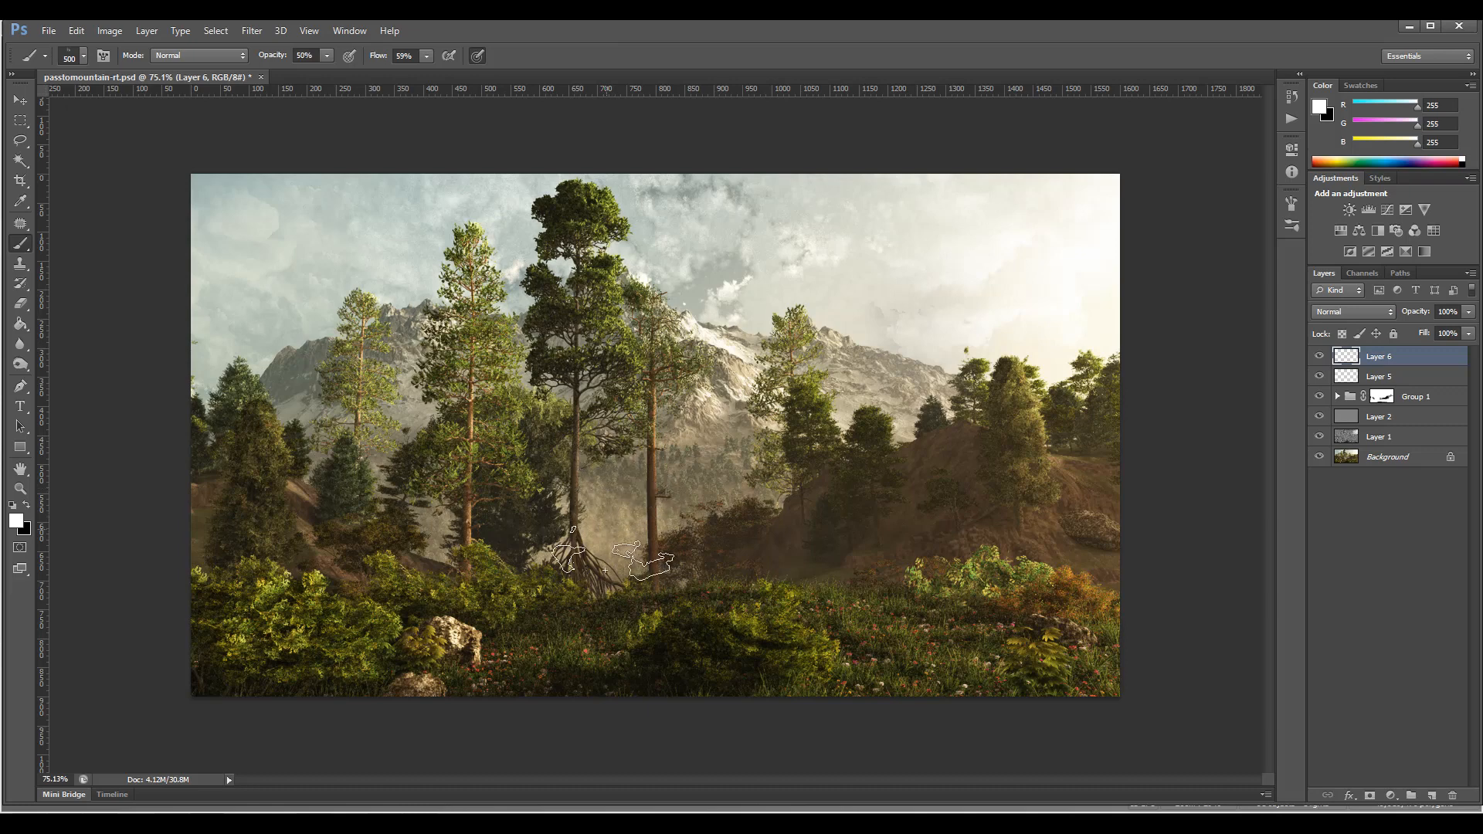
key(5)
click(574, 583)
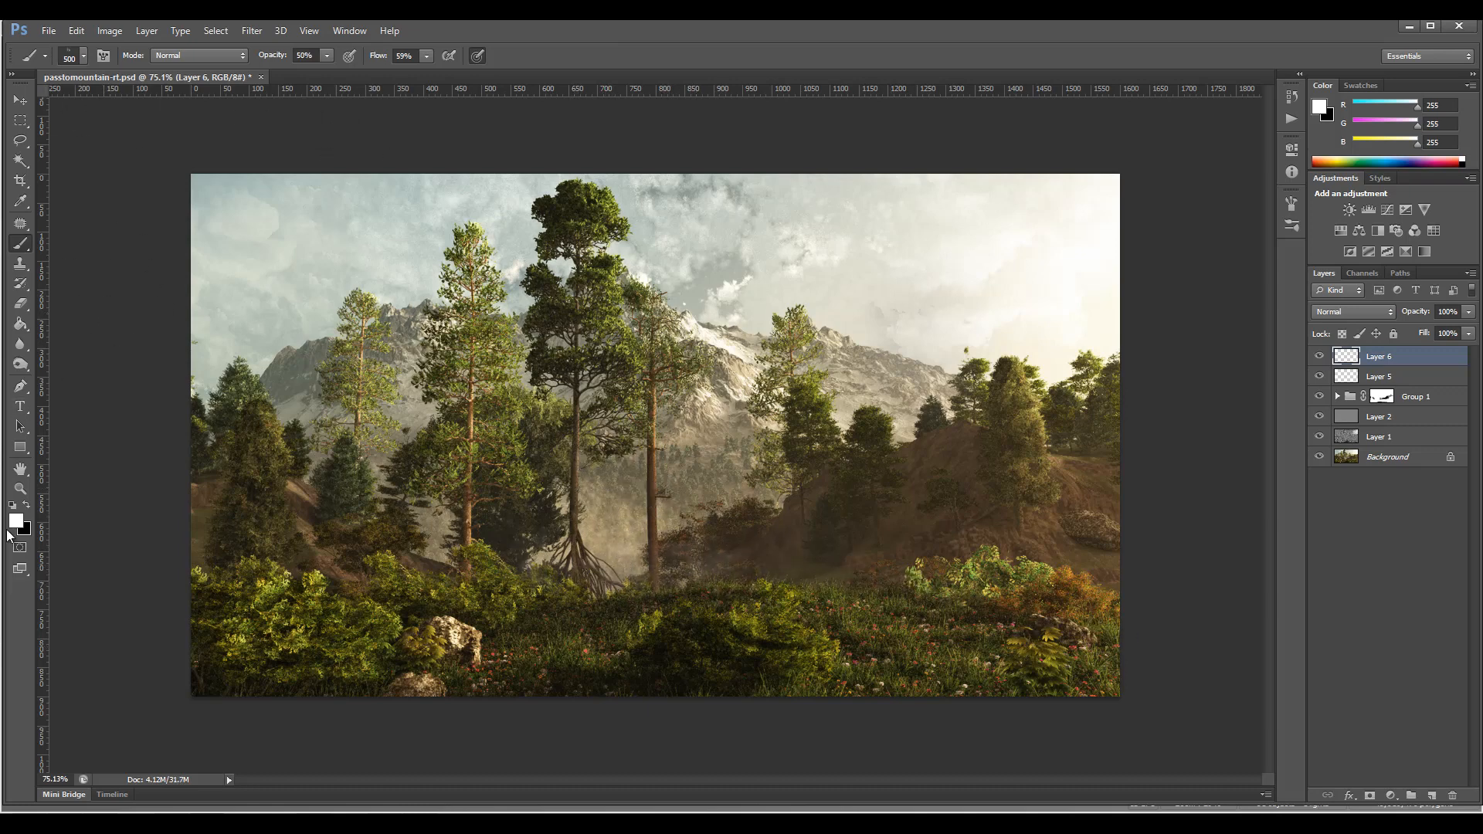
Switch to the 664 px cloud tip and paint light mist over the foreground towards the image's lower corners.
click(86, 57)
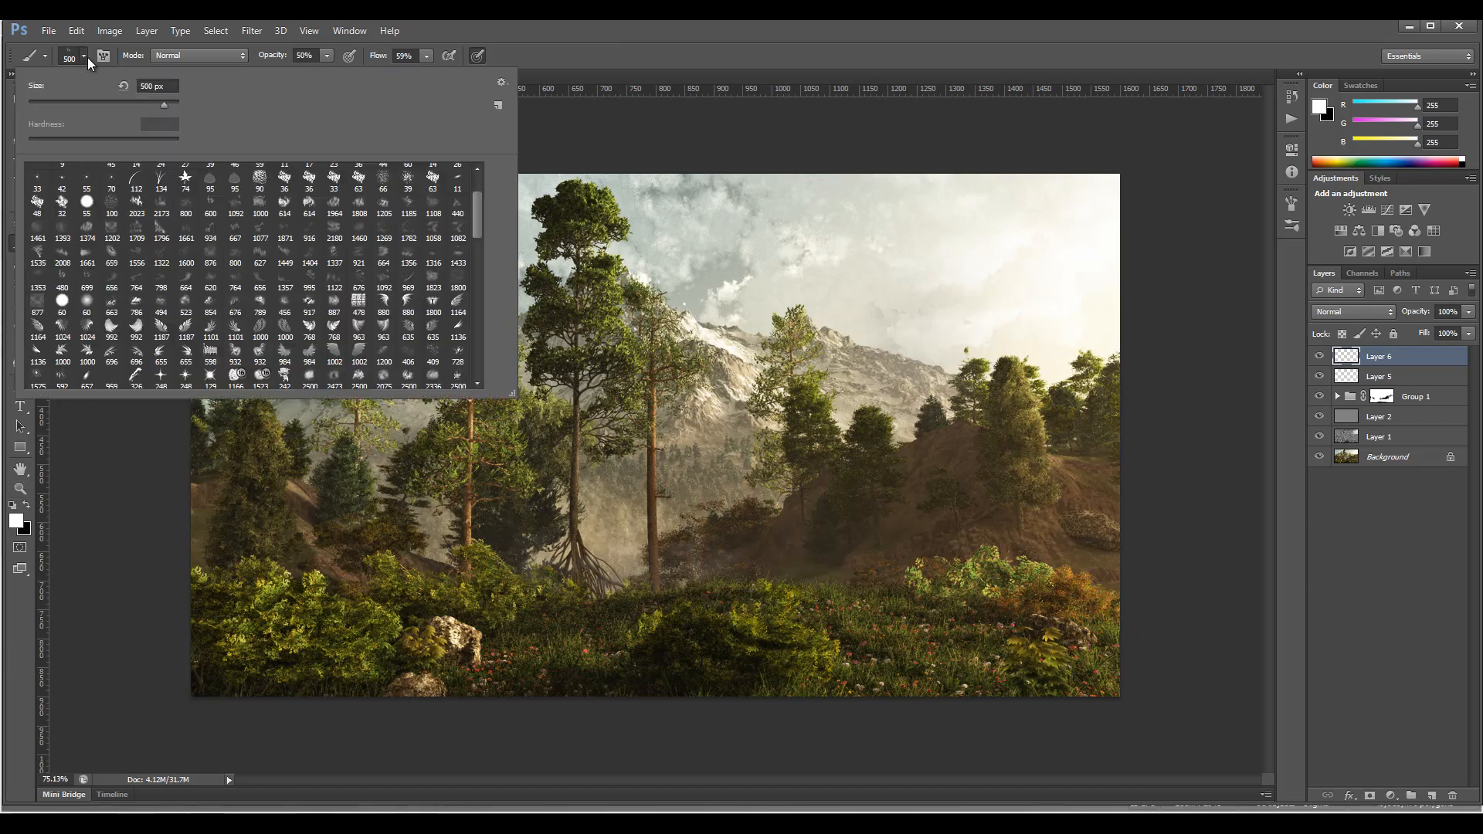
click(186, 280)
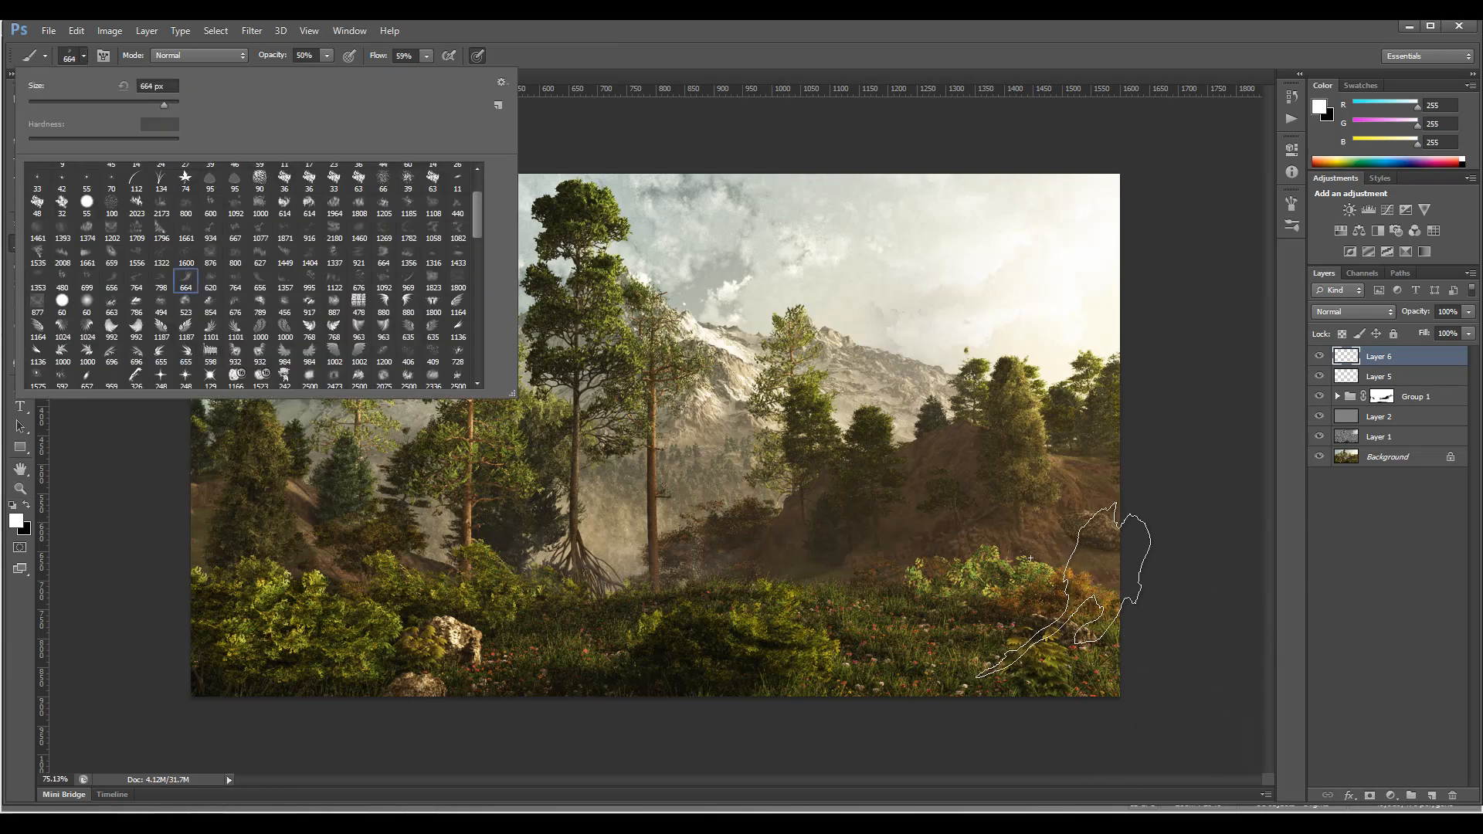
key(Return)
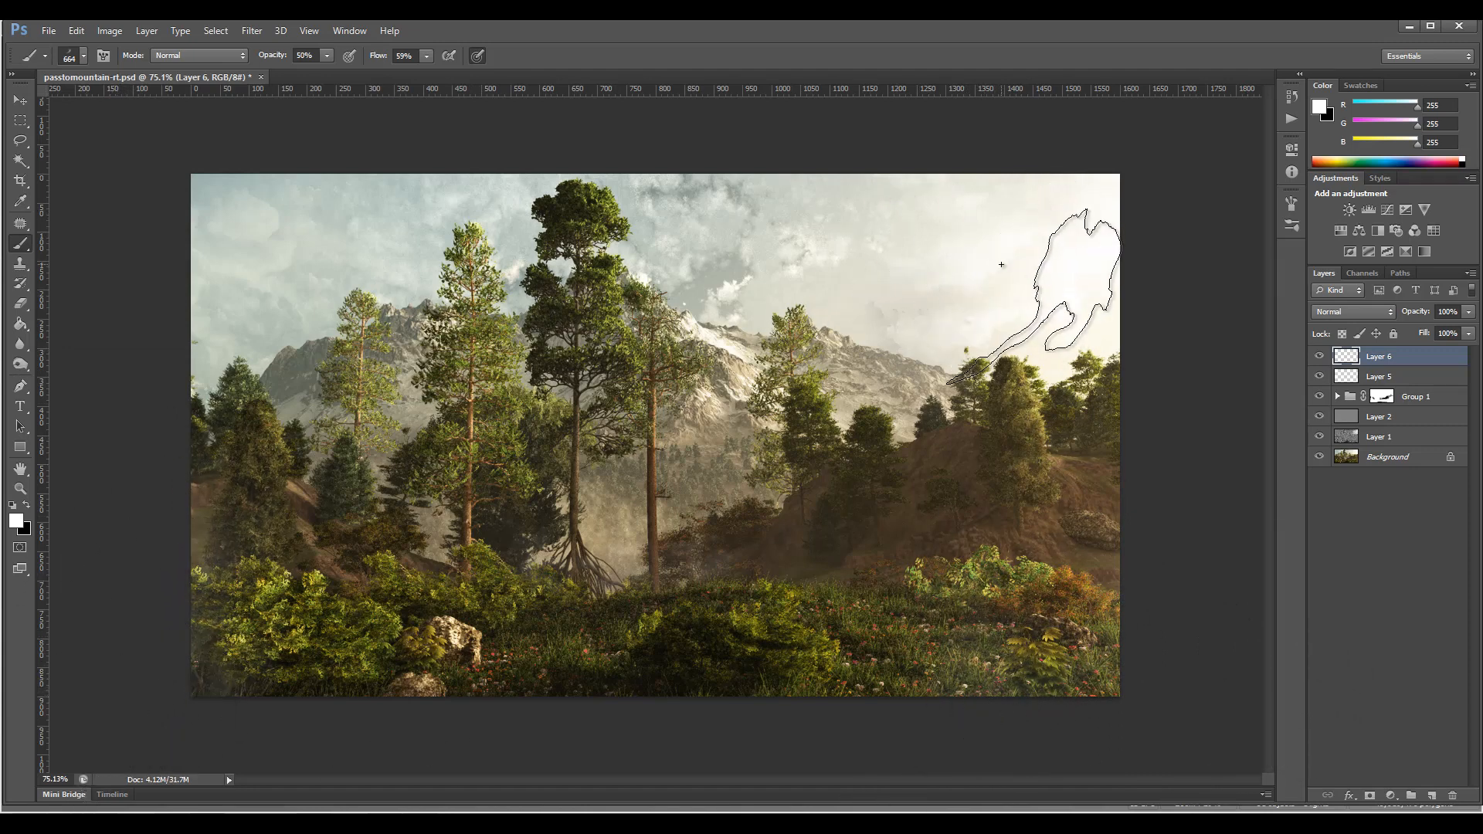
Choose the 627 px cloud tip and stamp thin mist along the foot of the brown hillside.
click(84, 57)
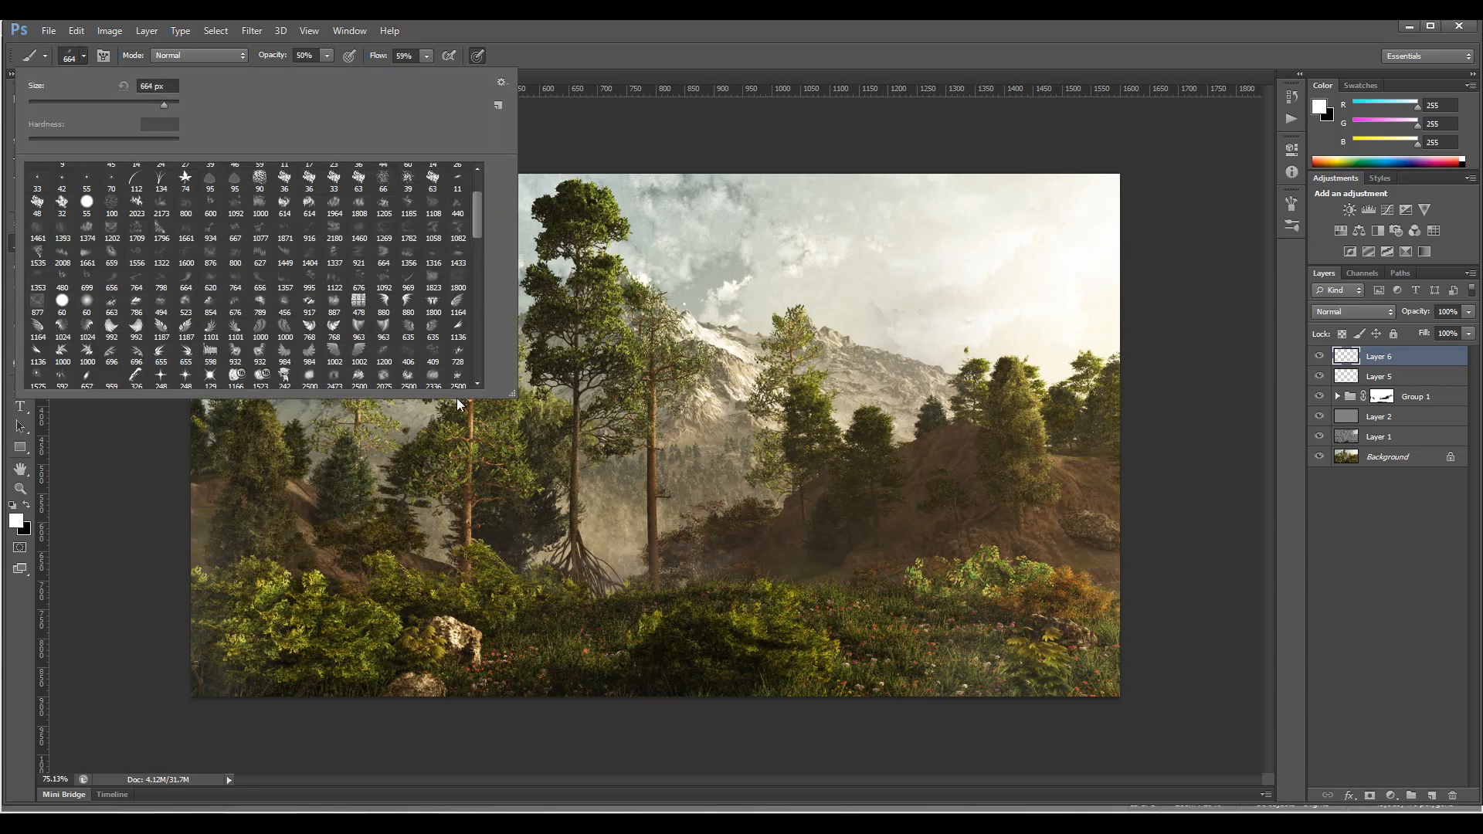
click(261, 257)
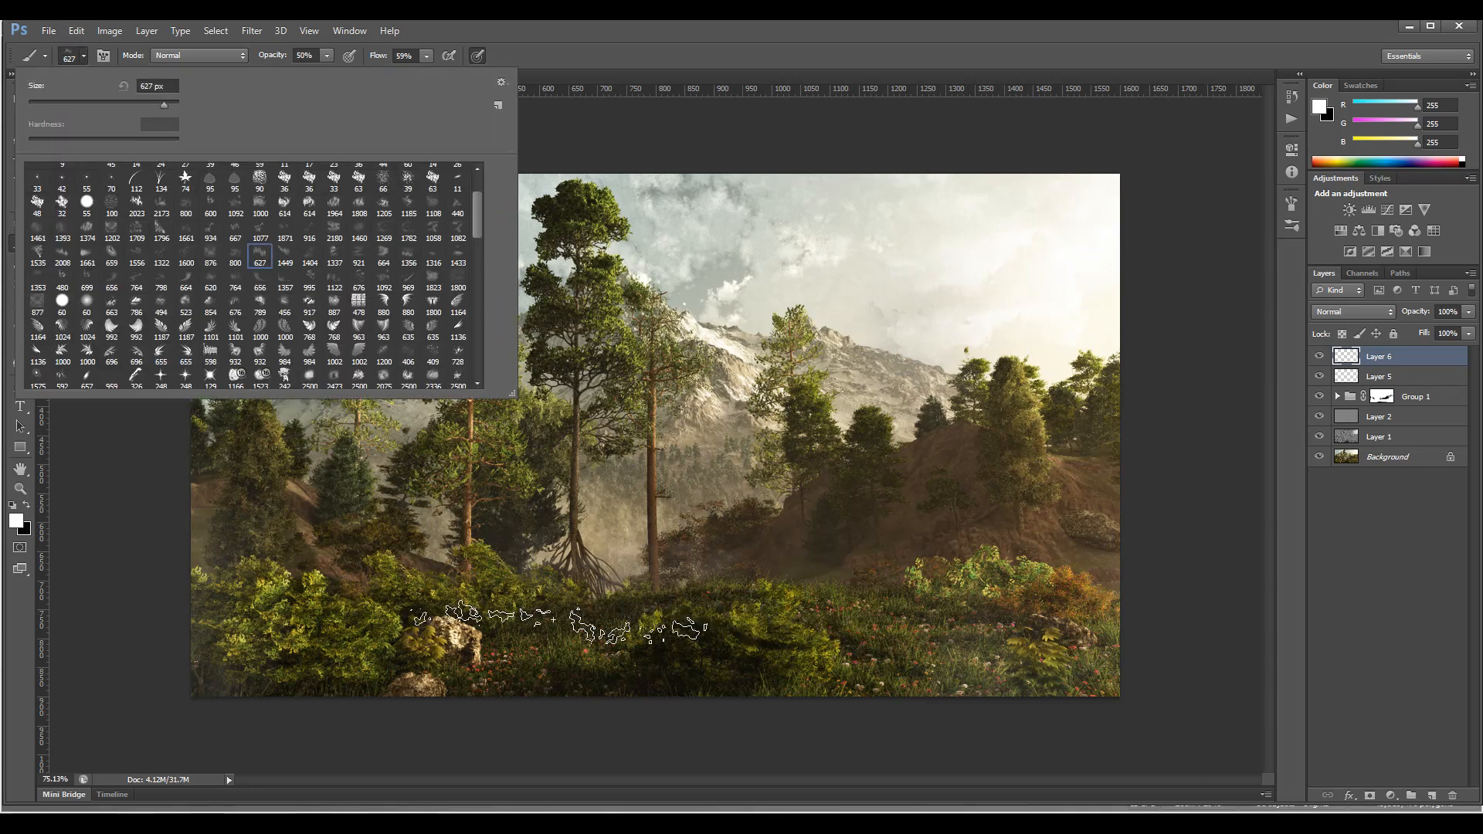
click(637, 558)
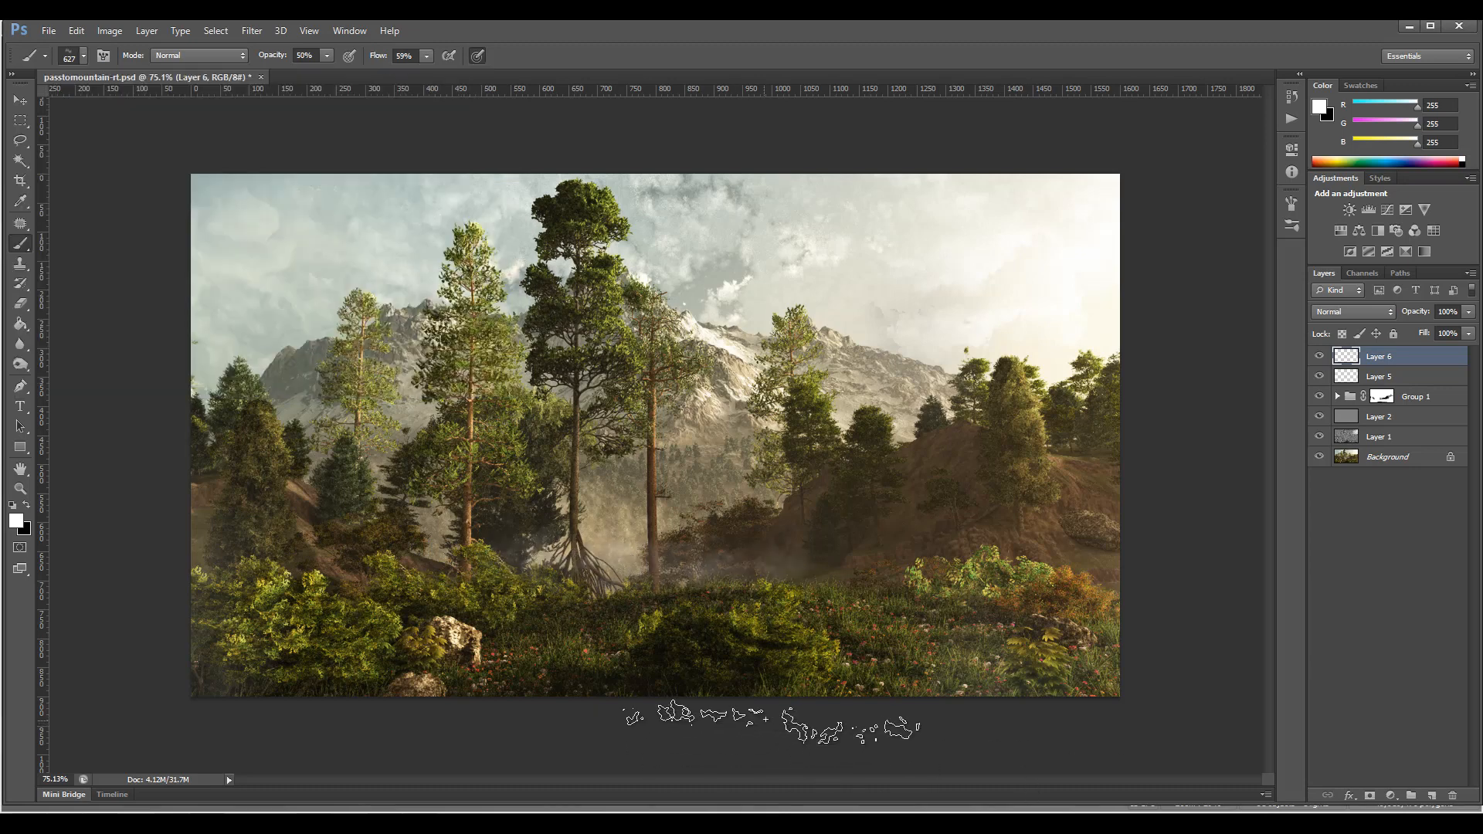
key(ctrl+z)
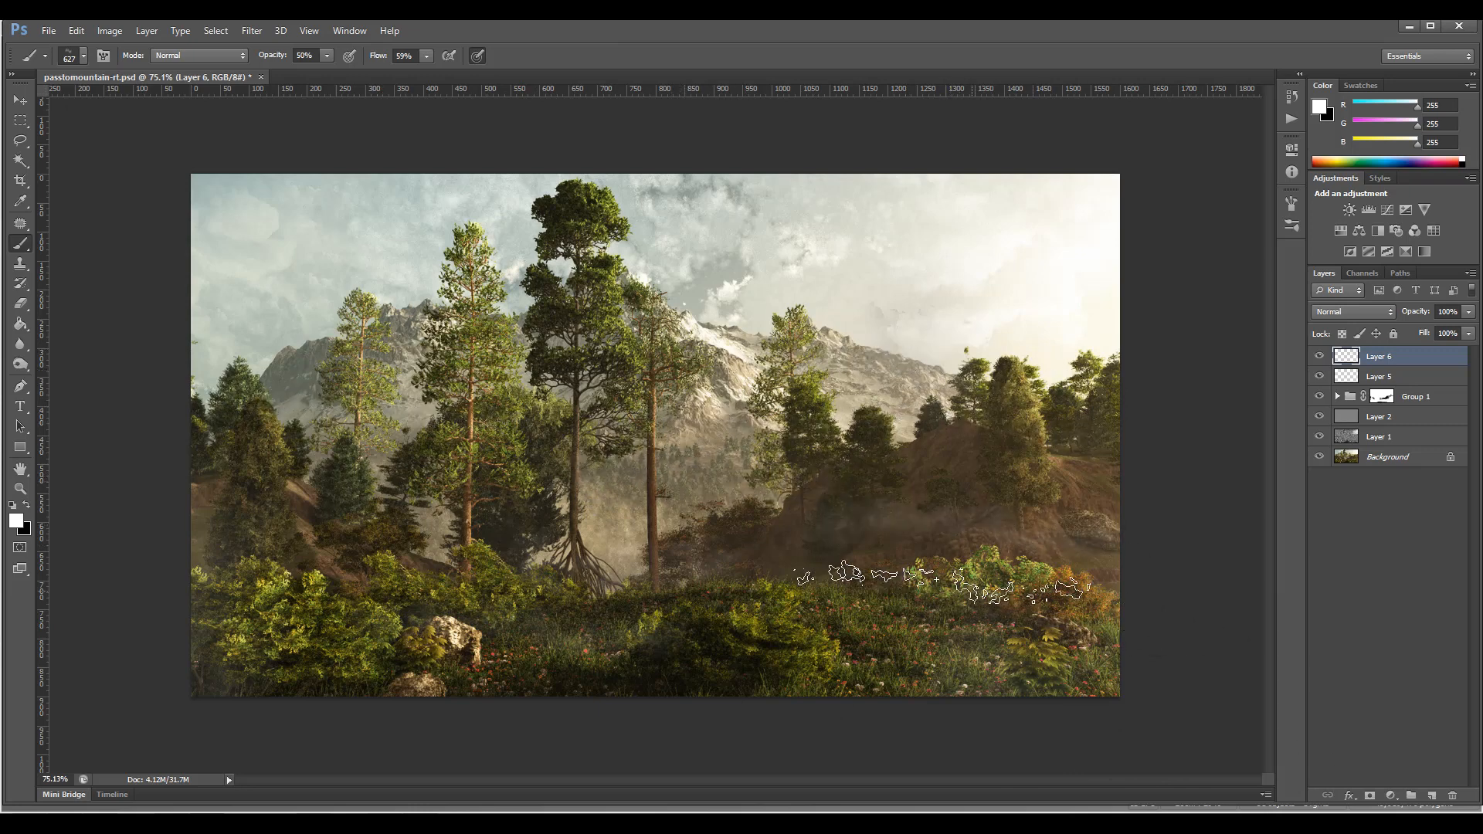
click(779, 565)
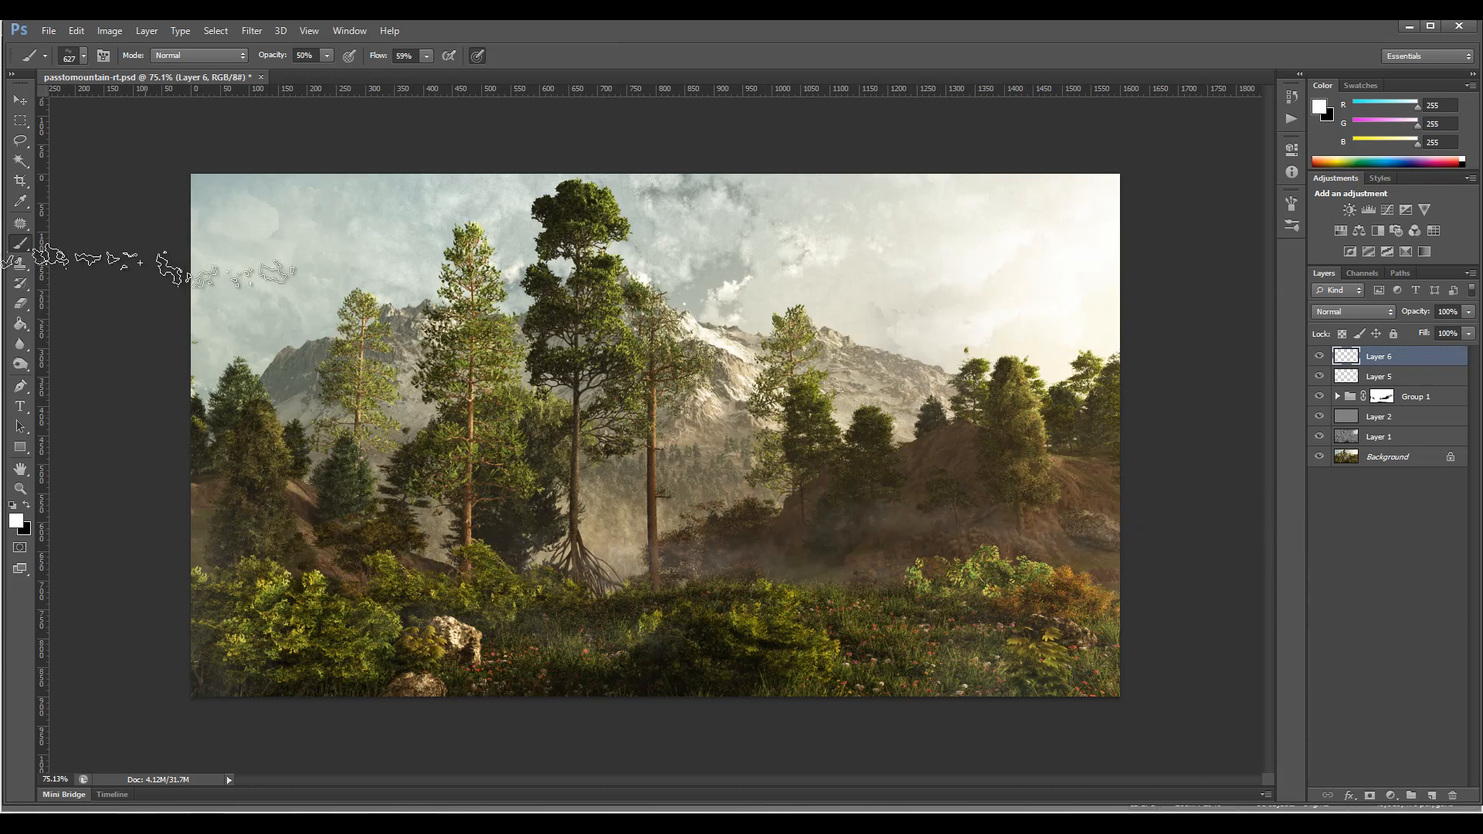
Return to the 664 px cloud tip and thicken the mist over the brown hillside.
click(83, 56)
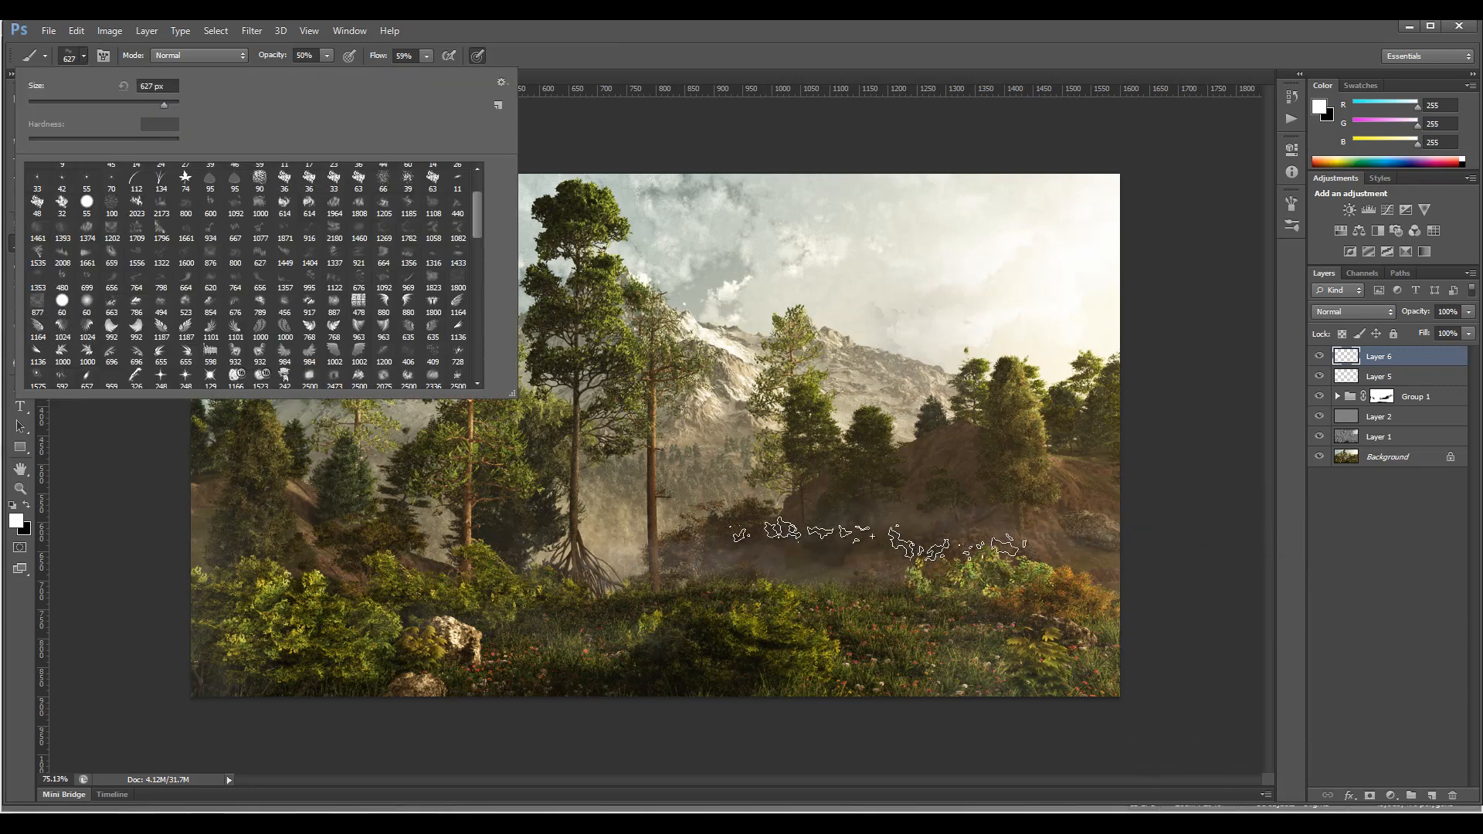
click(185, 279)
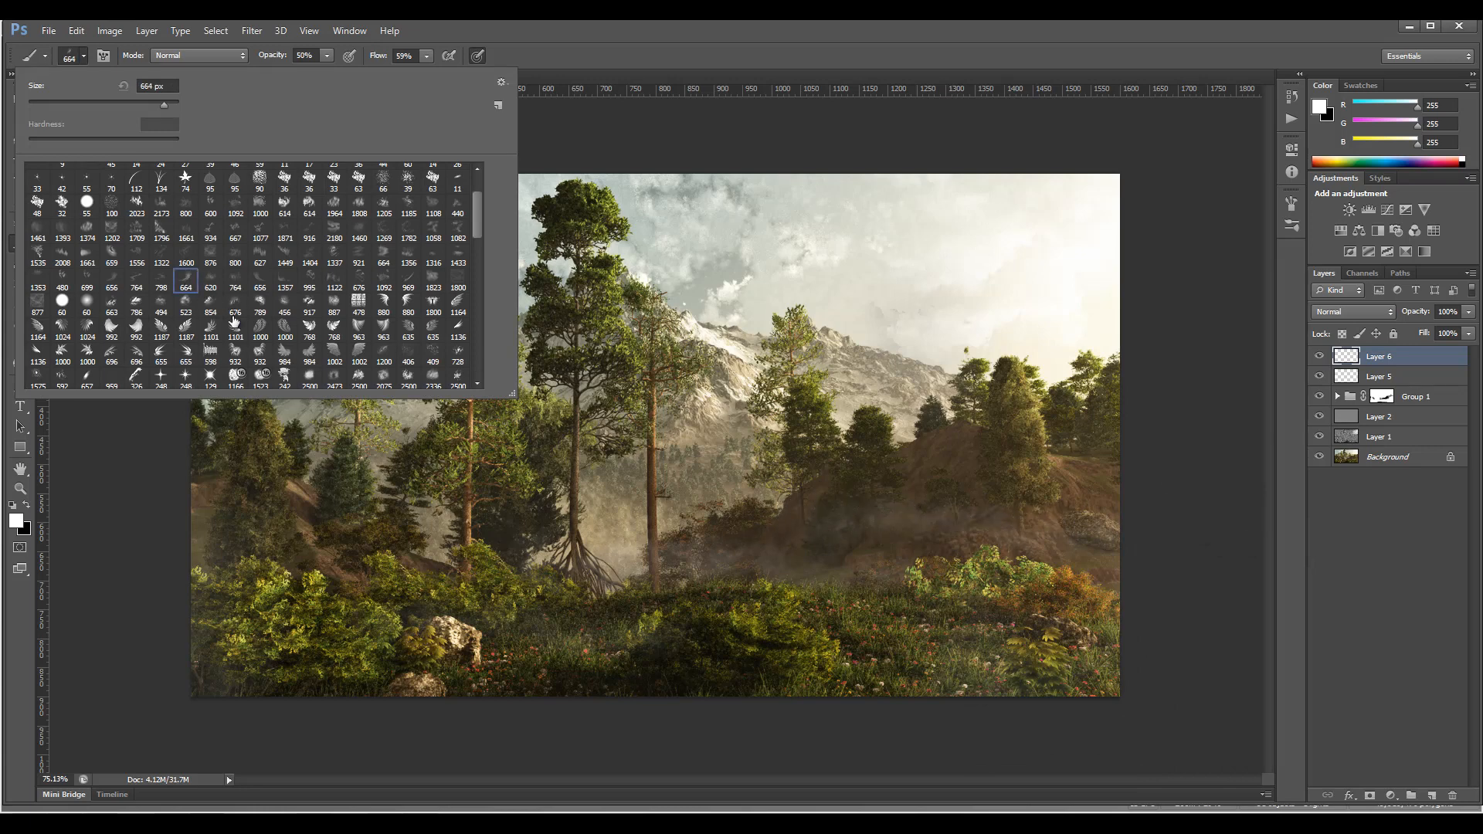
click(883, 527)
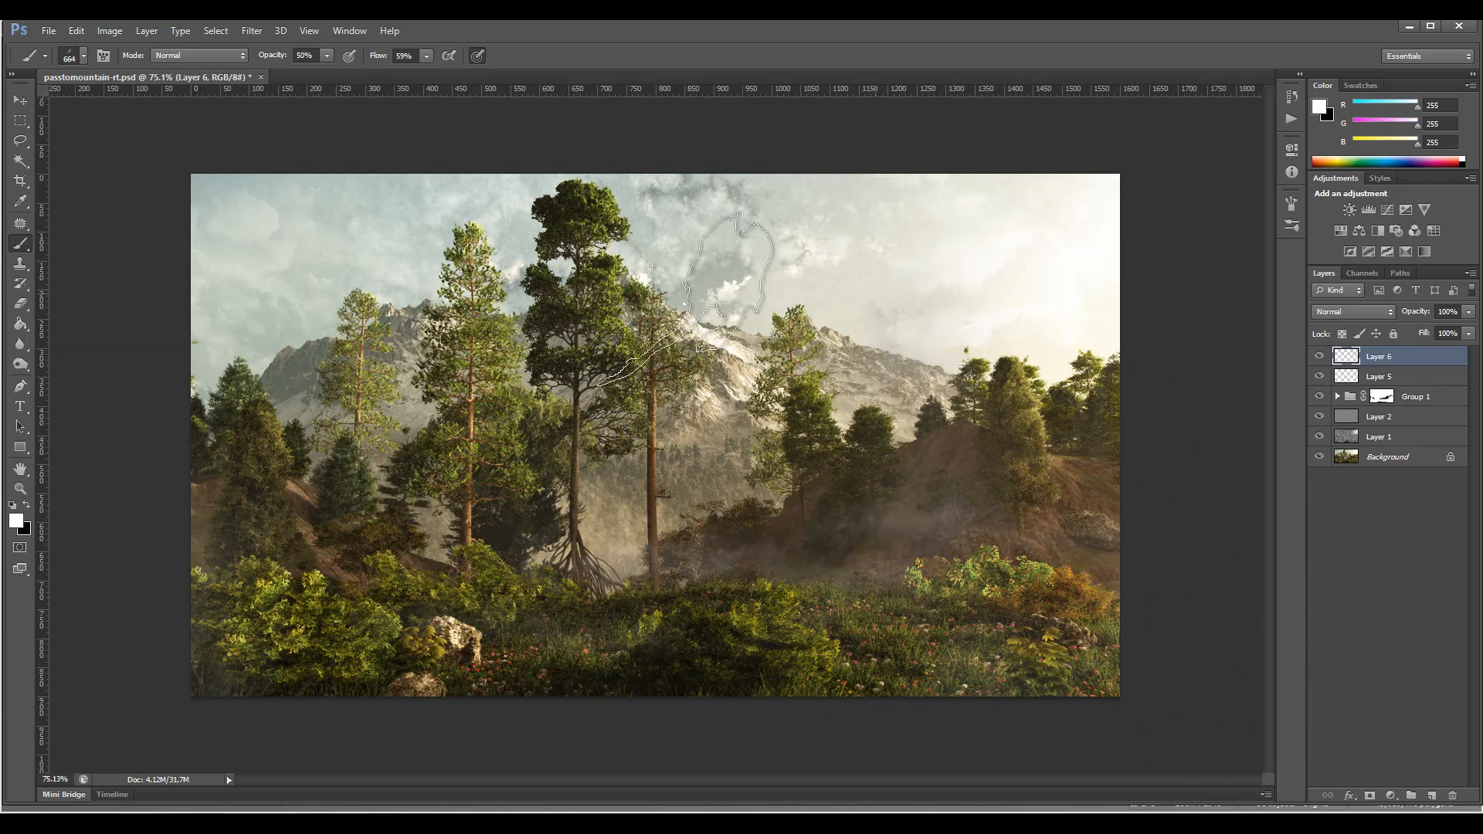
Pick the 656 px cloud tip and stamp mist over the bushes and tree bases in the image's left half.
click(84, 55)
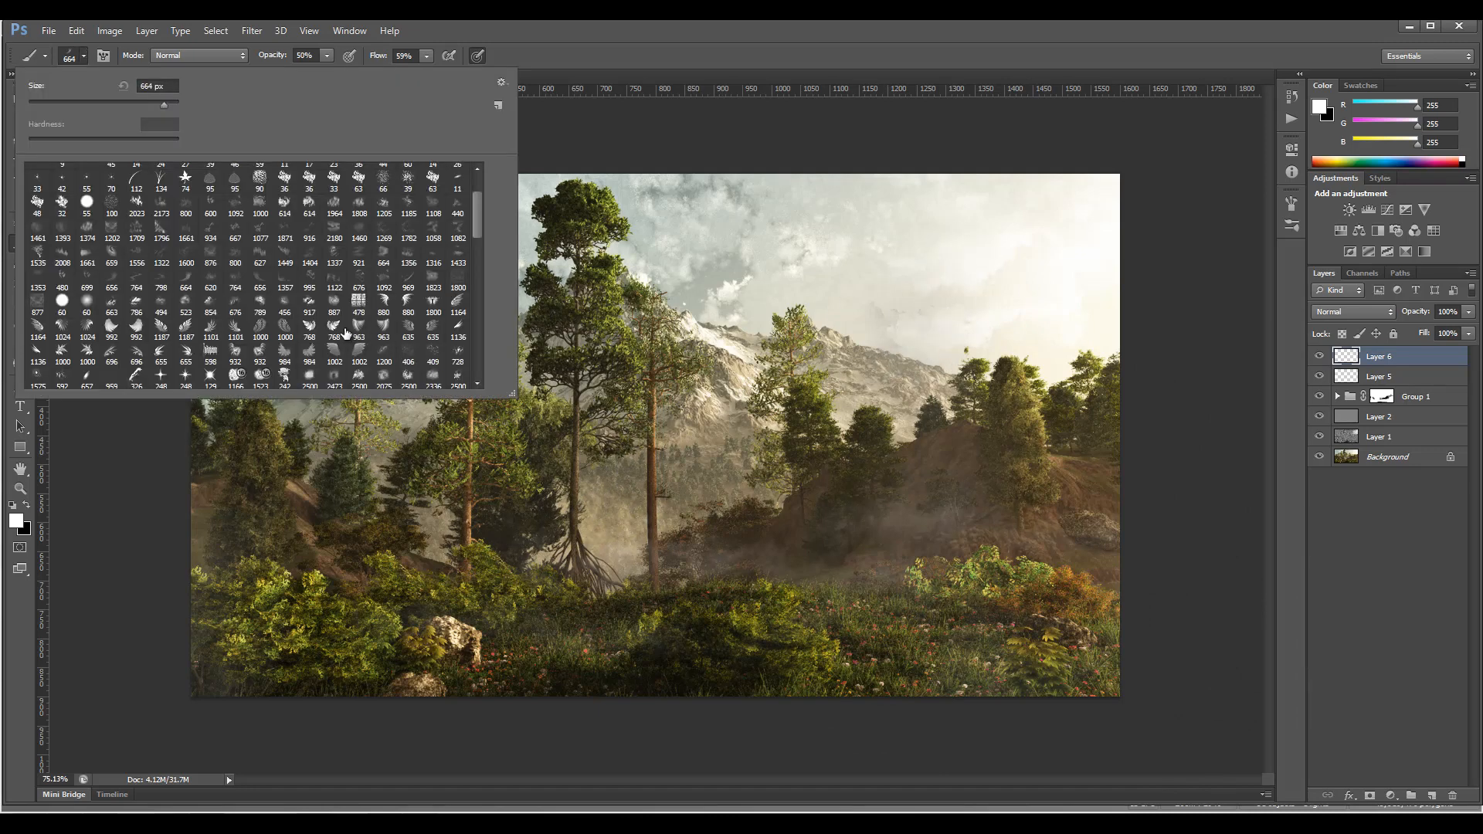
click(257, 285)
click(408, 566)
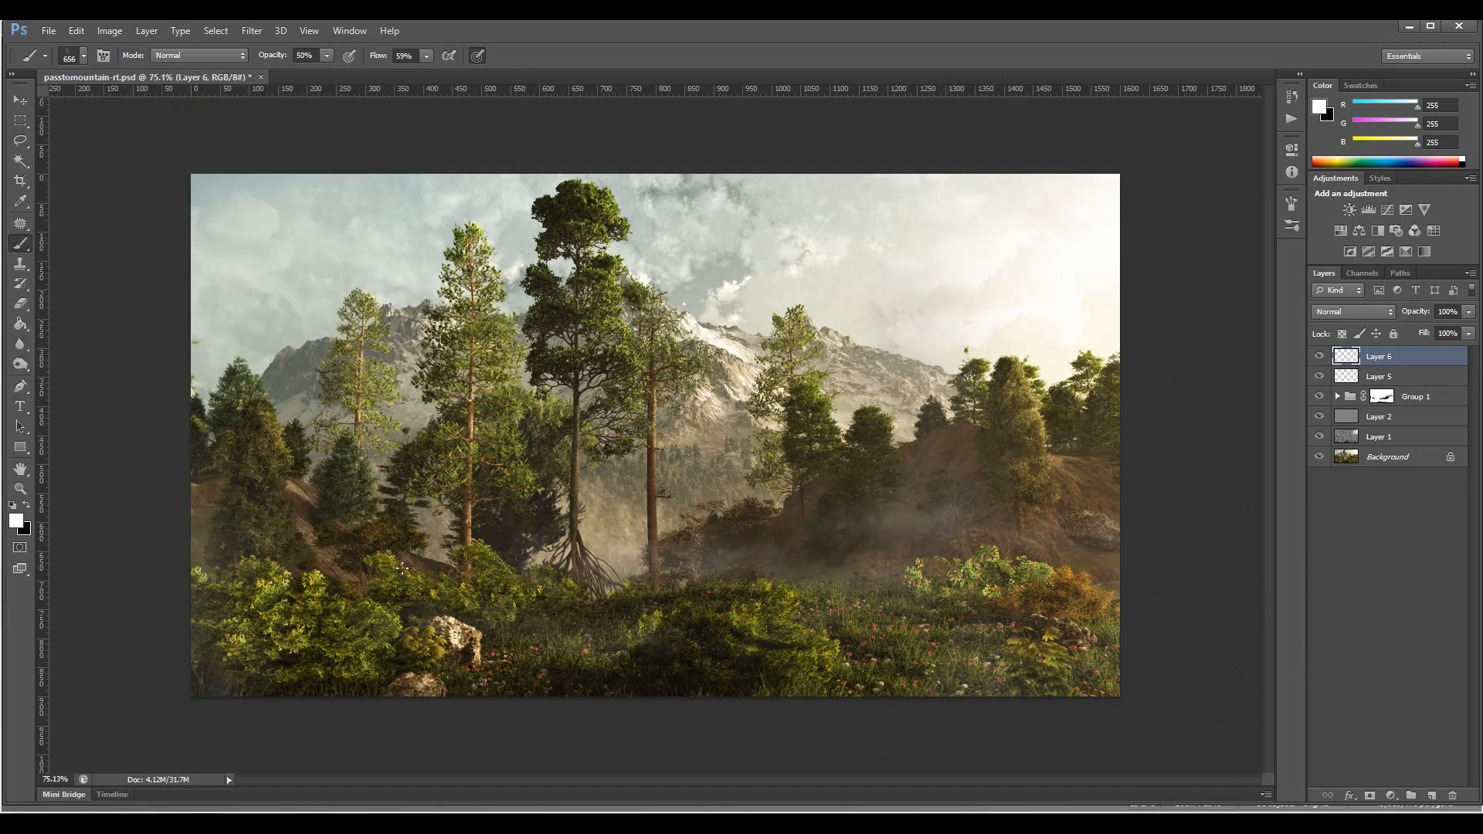
click(446, 544)
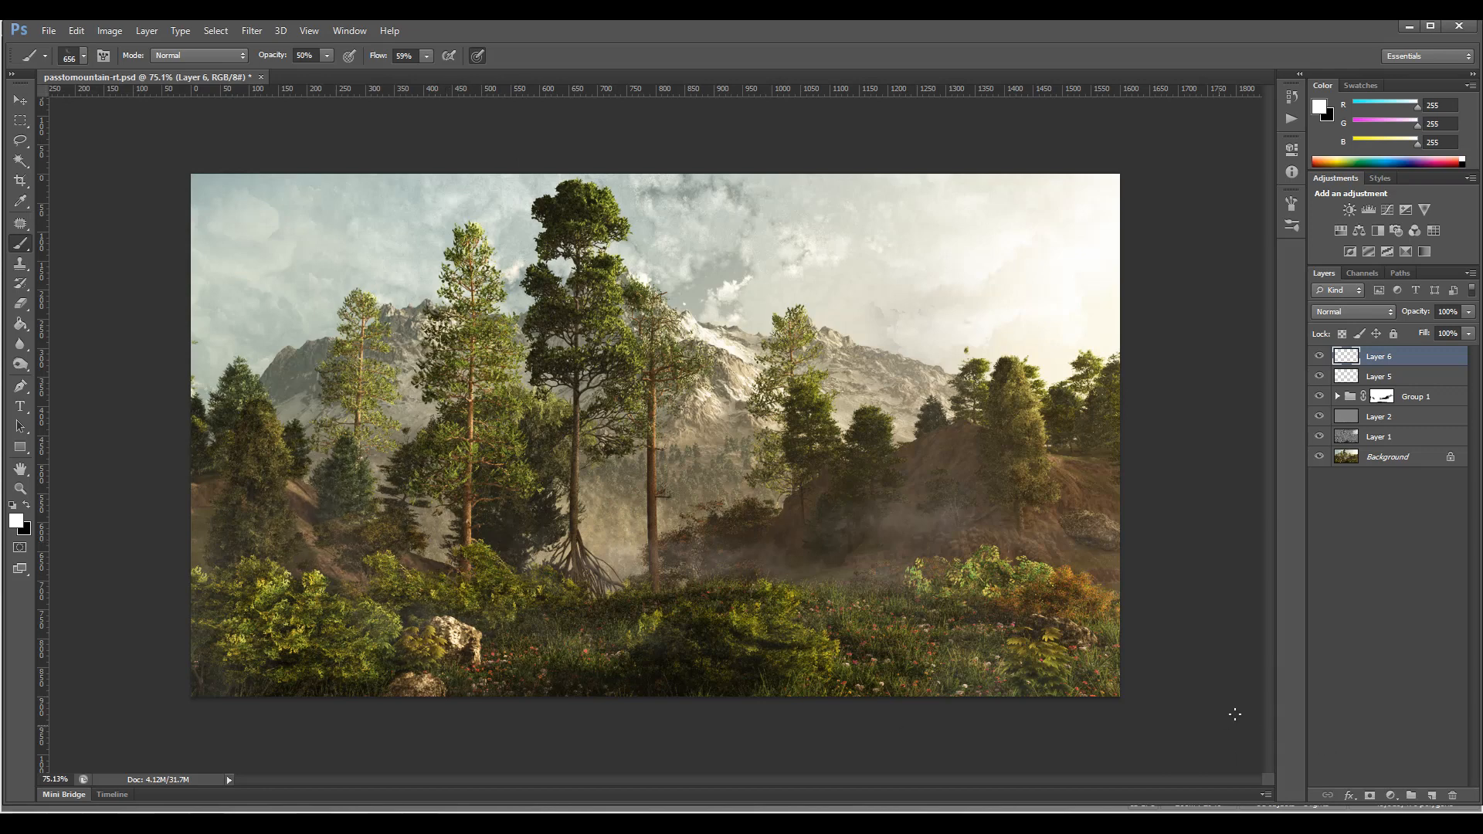
Toggle Layer 6's visibility repeatedly to compare the image with and without the painted mist.
click(1320, 356)
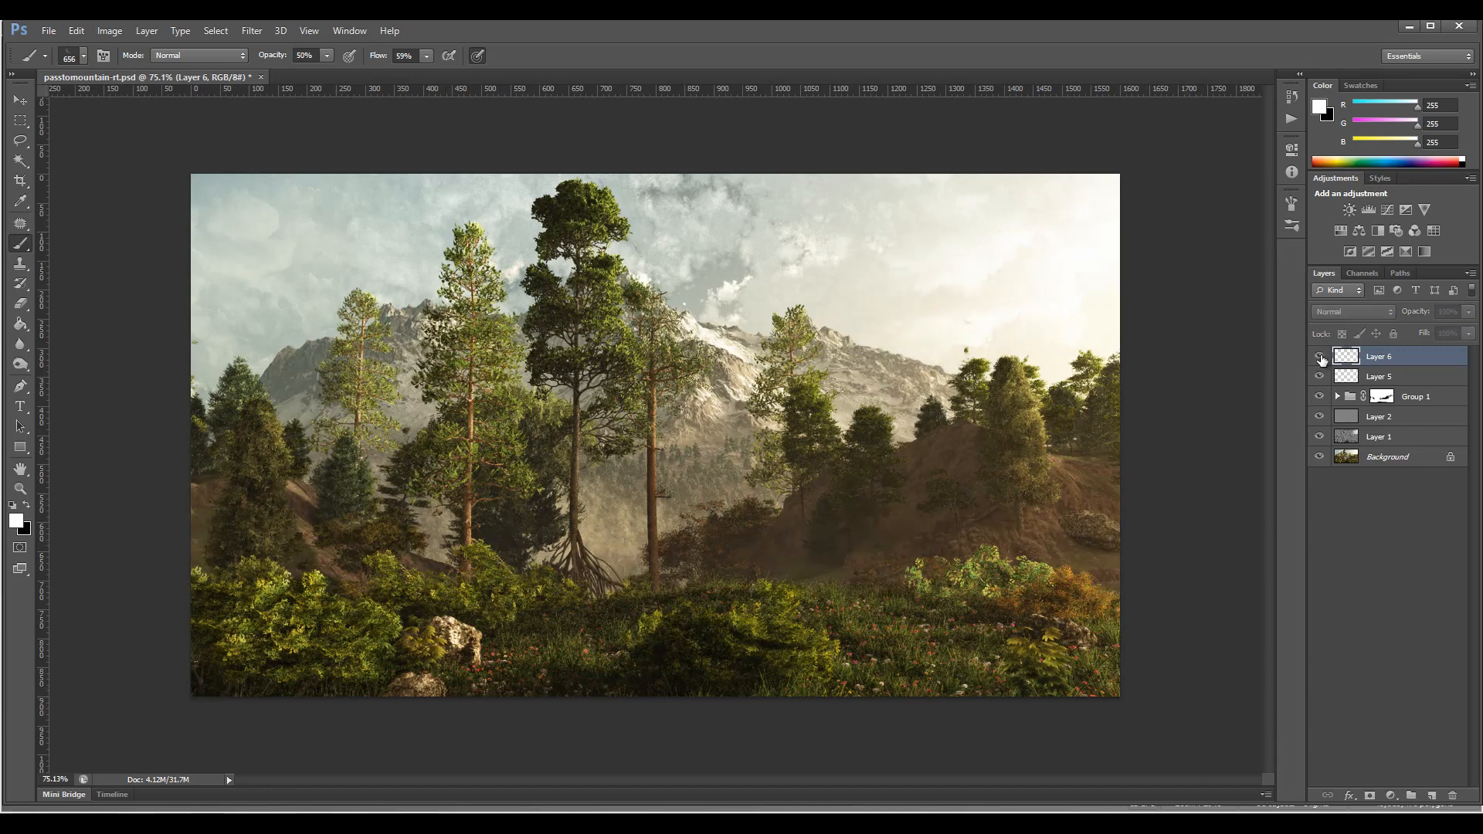
click(1319, 356)
click(1320, 356)
click(1319, 356)
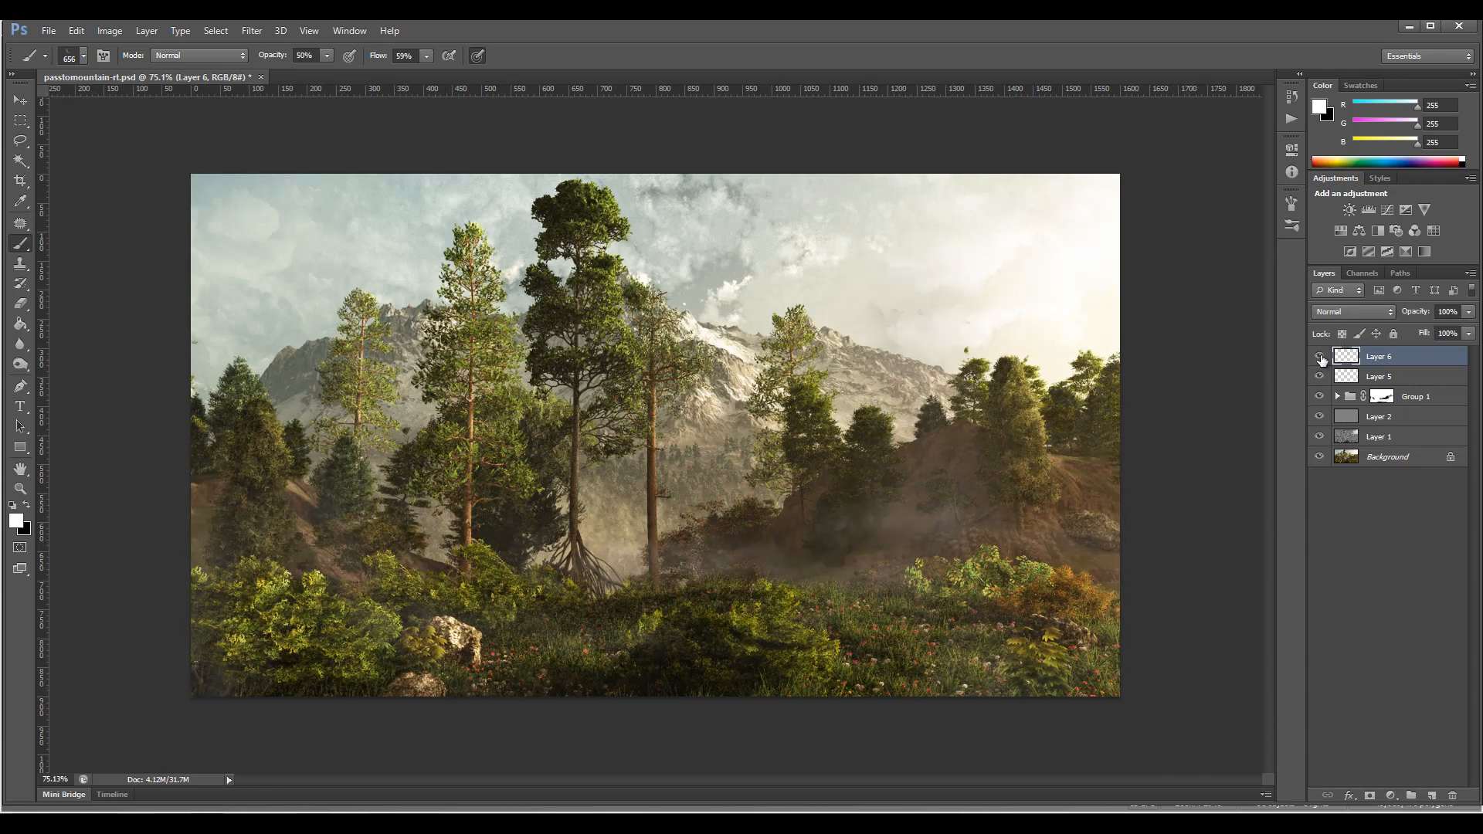
click(1321, 357)
click(1320, 357)
click(1320, 357)
click(1321, 357)
Stamp all visible layers into a new top layer and open it in Filter Forge 3, accepting the update check.
key(ctrl+shift+alt+e)
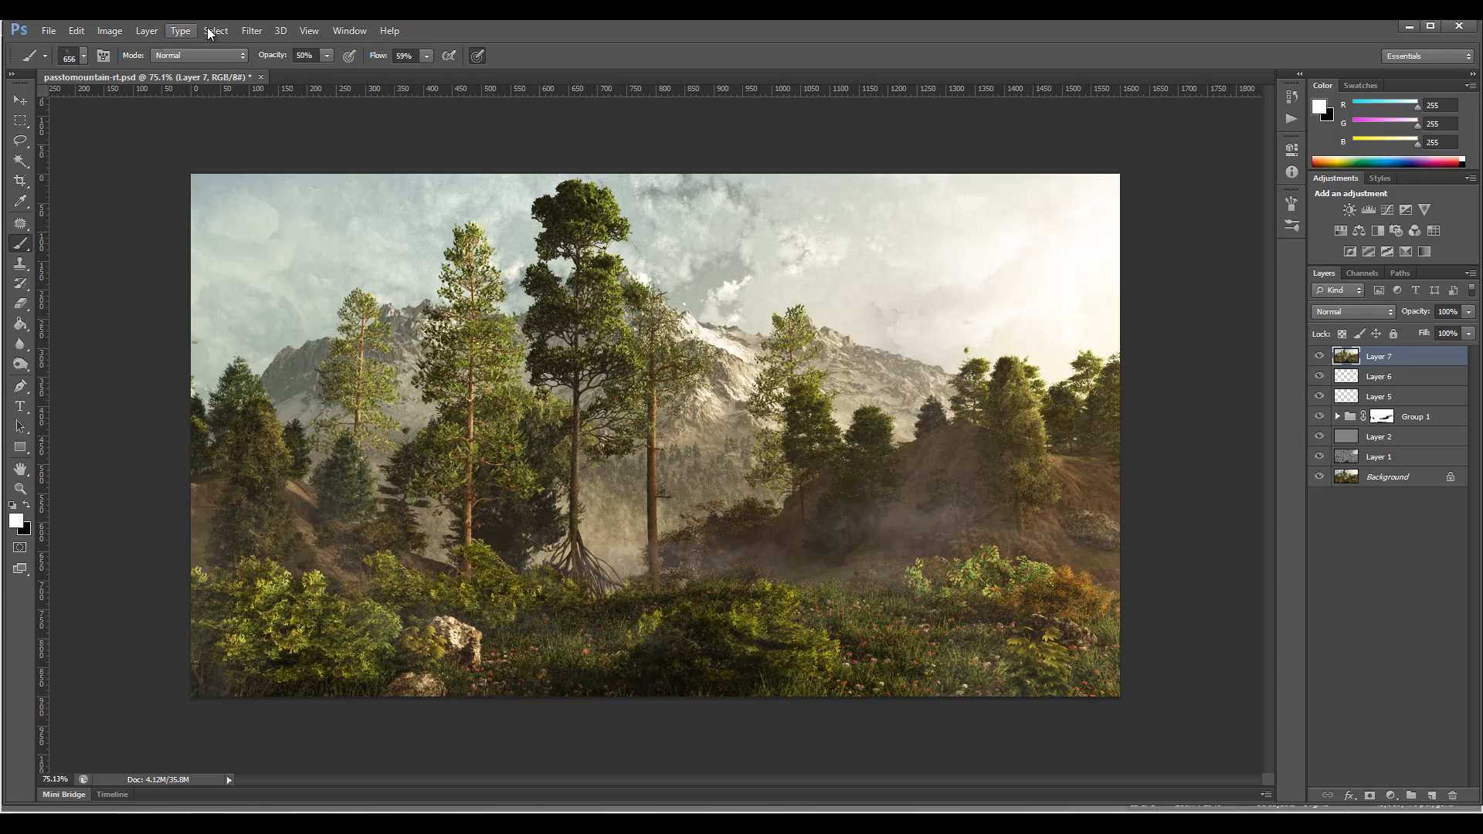
click(247, 33)
mouse_move(377, 340)
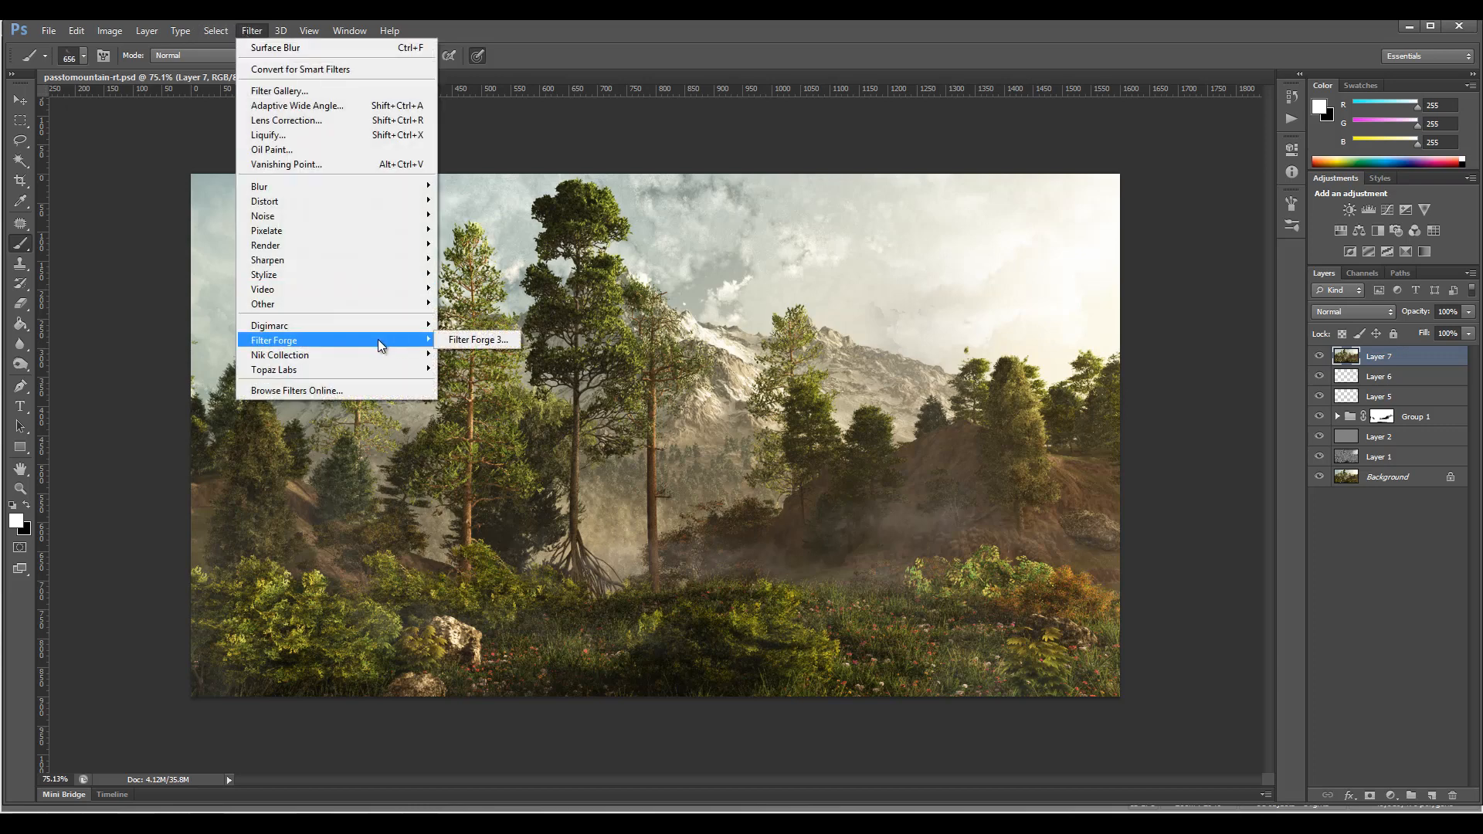
click(469, 341)
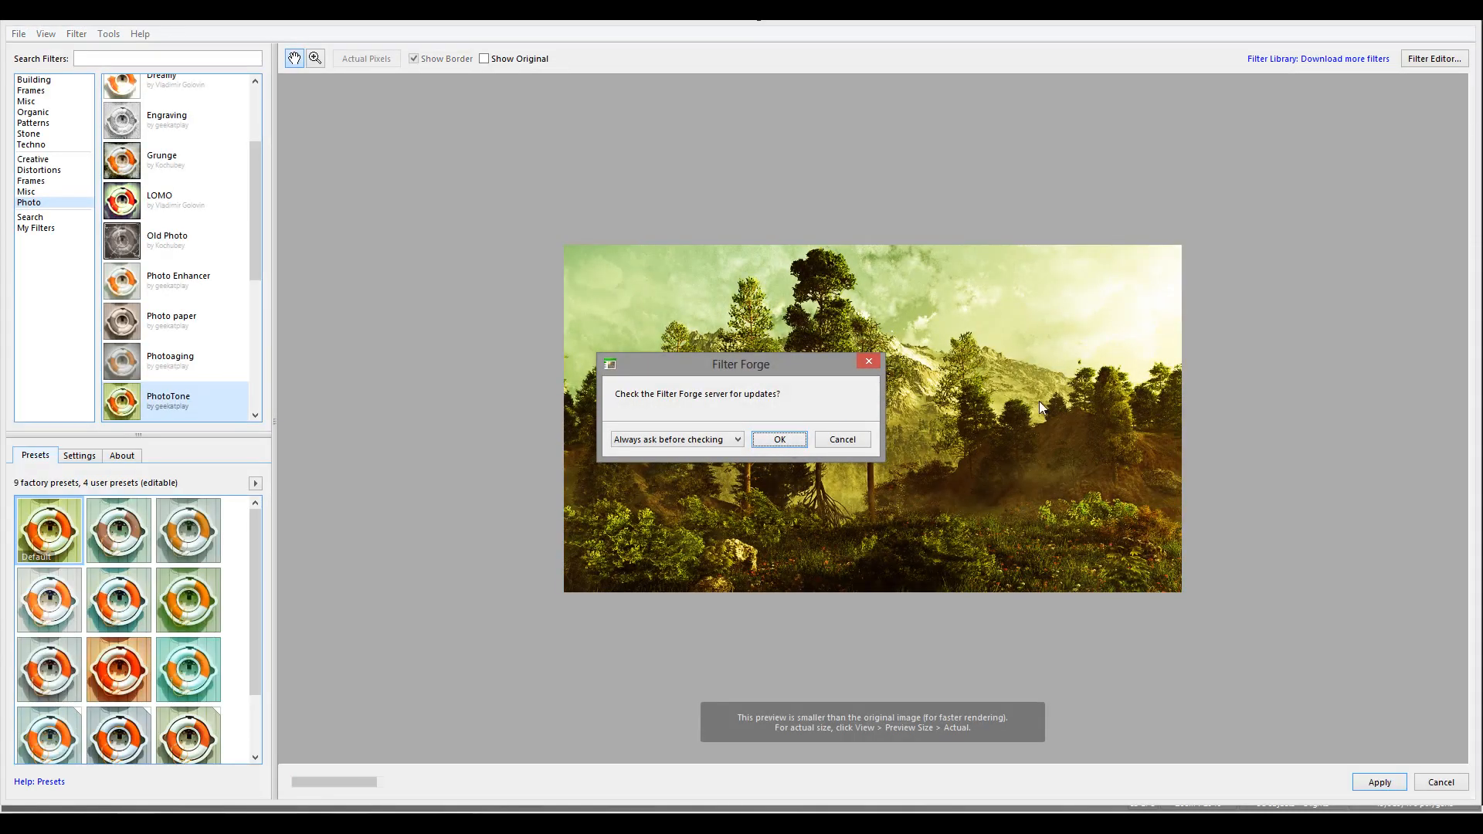
click(779, 439)
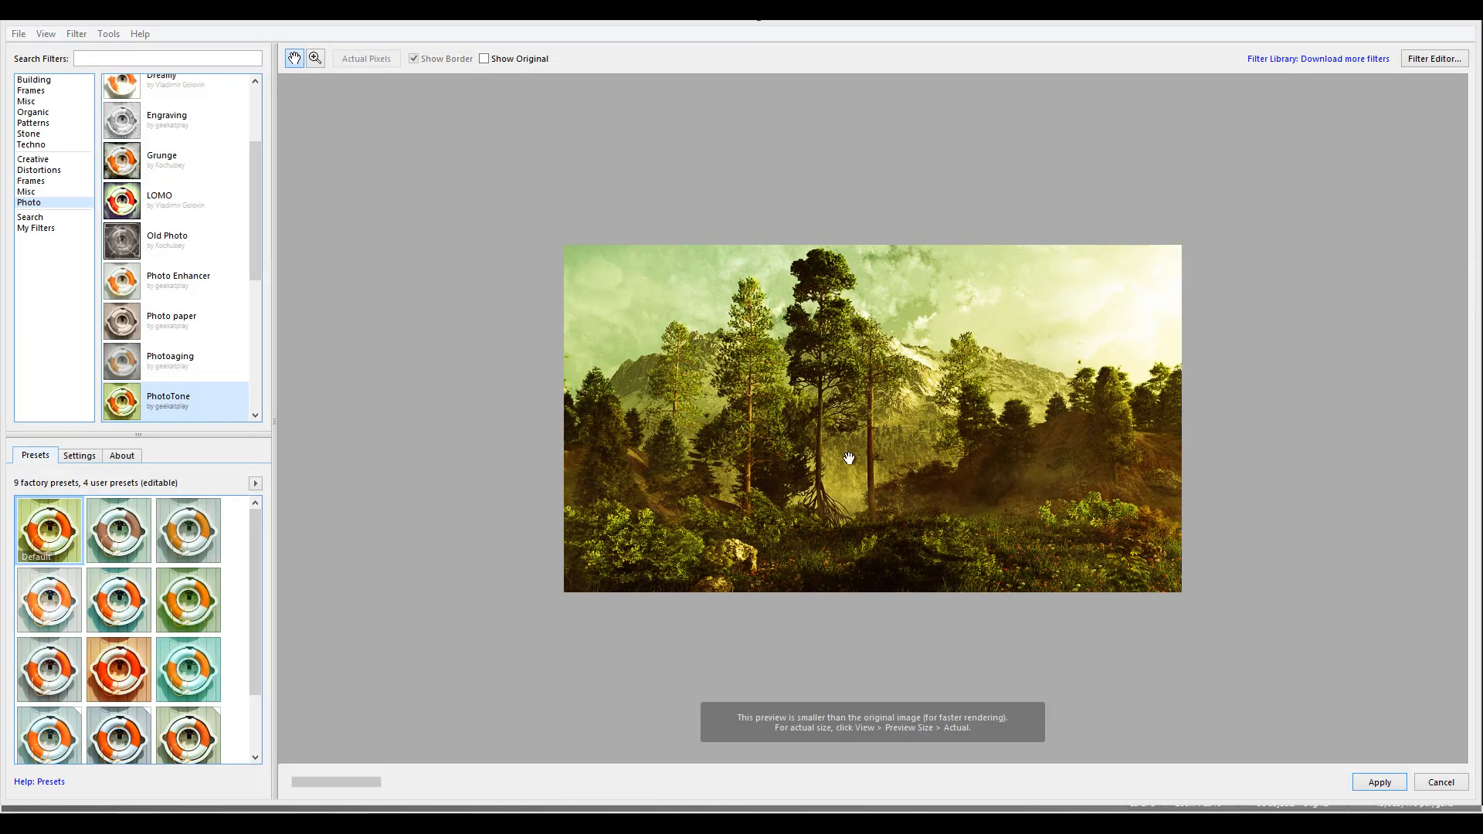
Preview several PhotoTone presets on the forest image to compare their color tones.
click(107, 533)
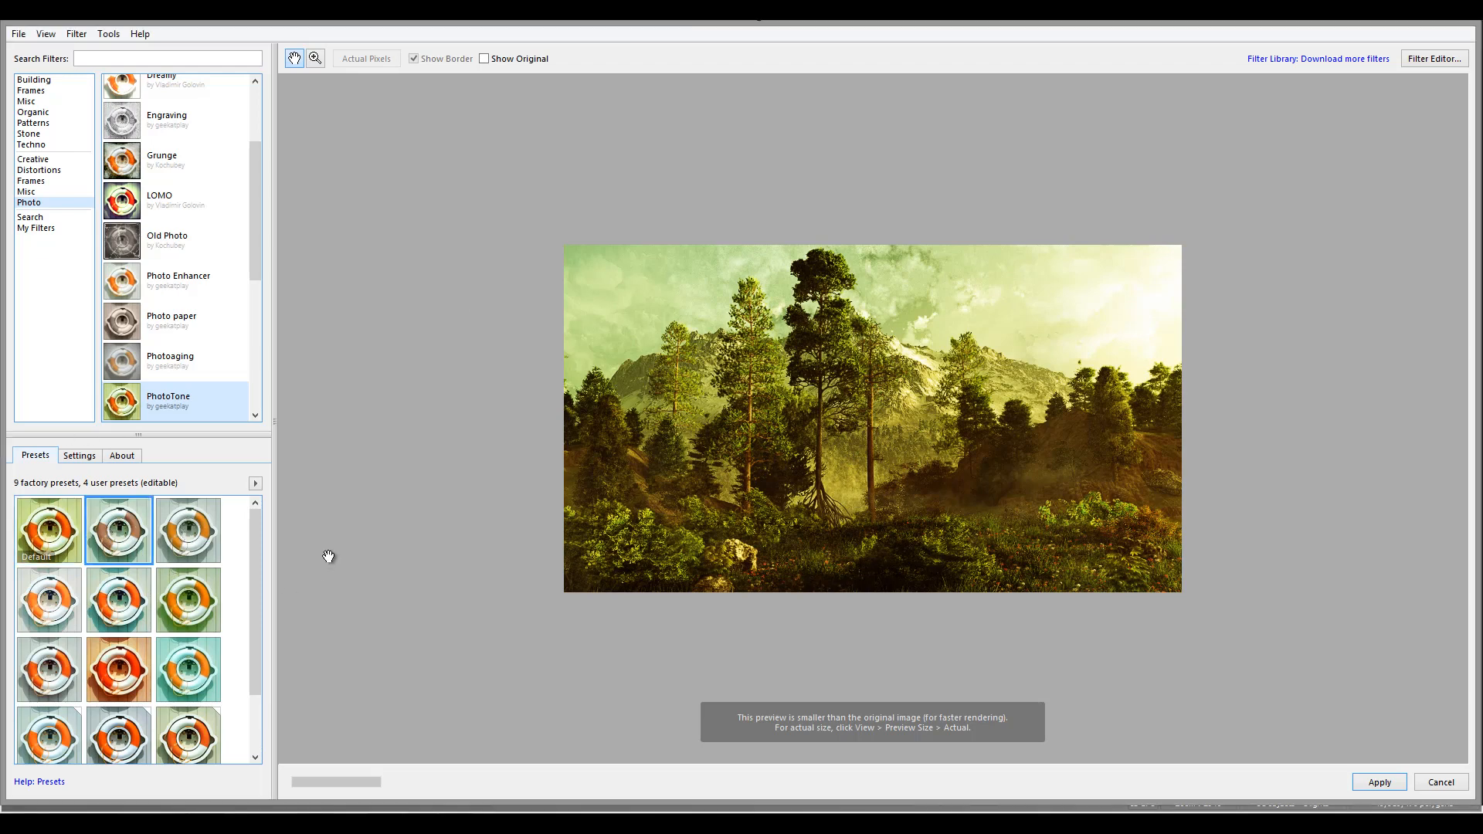
scroll(248, 553, down, 2)
click(189, 659)
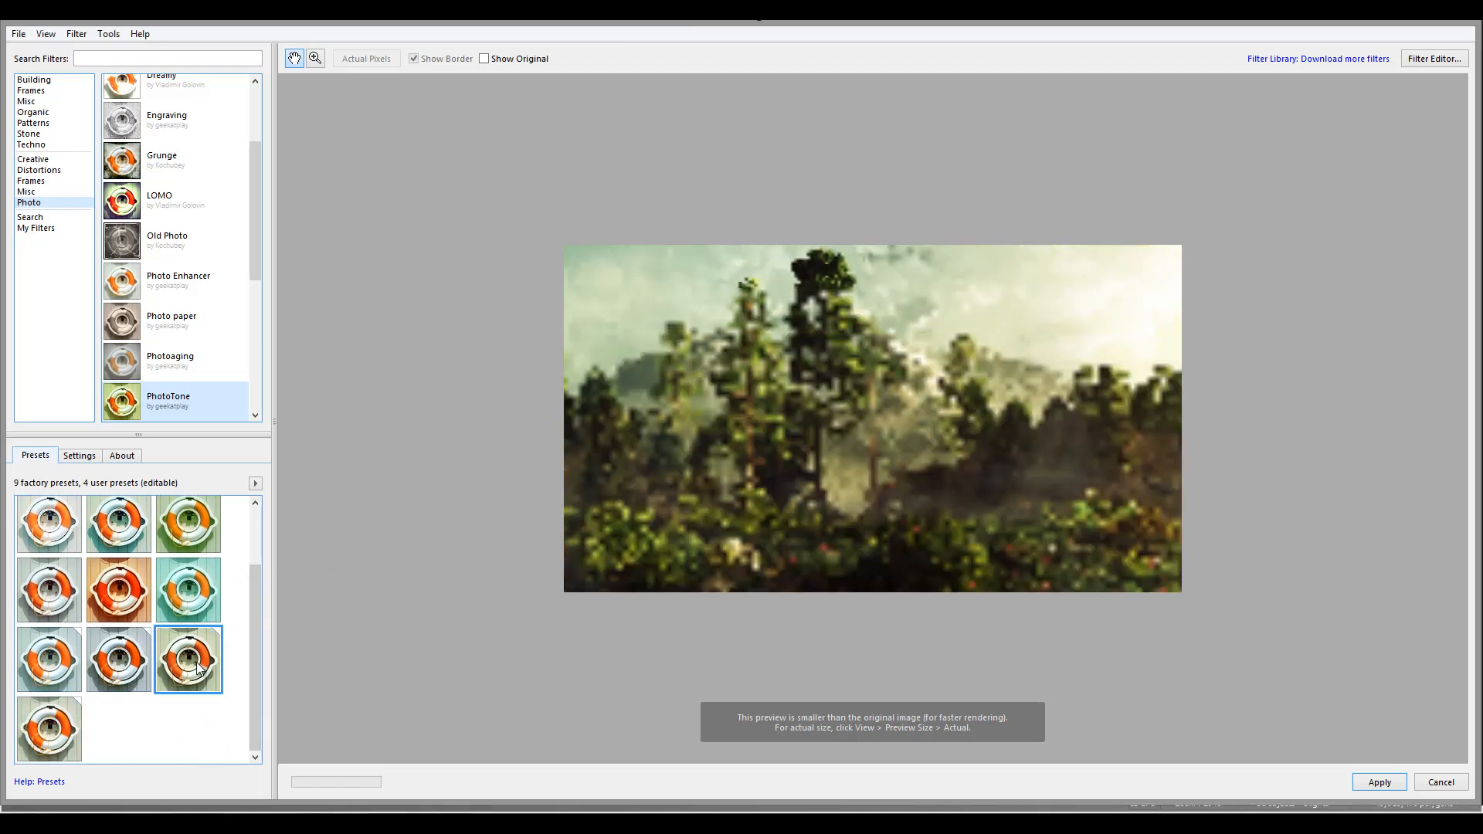
click(51, 725)
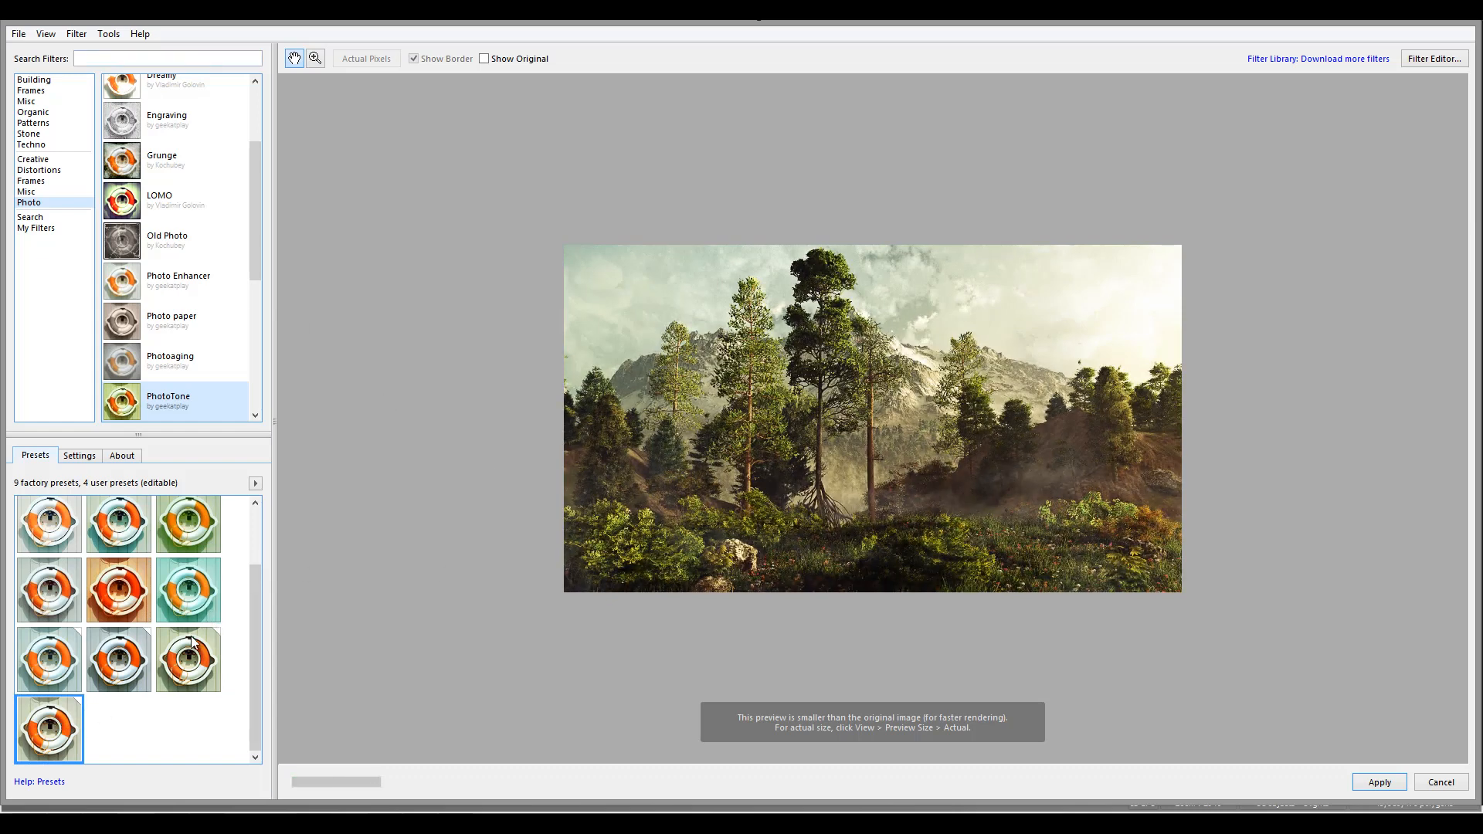
click(117, 660)
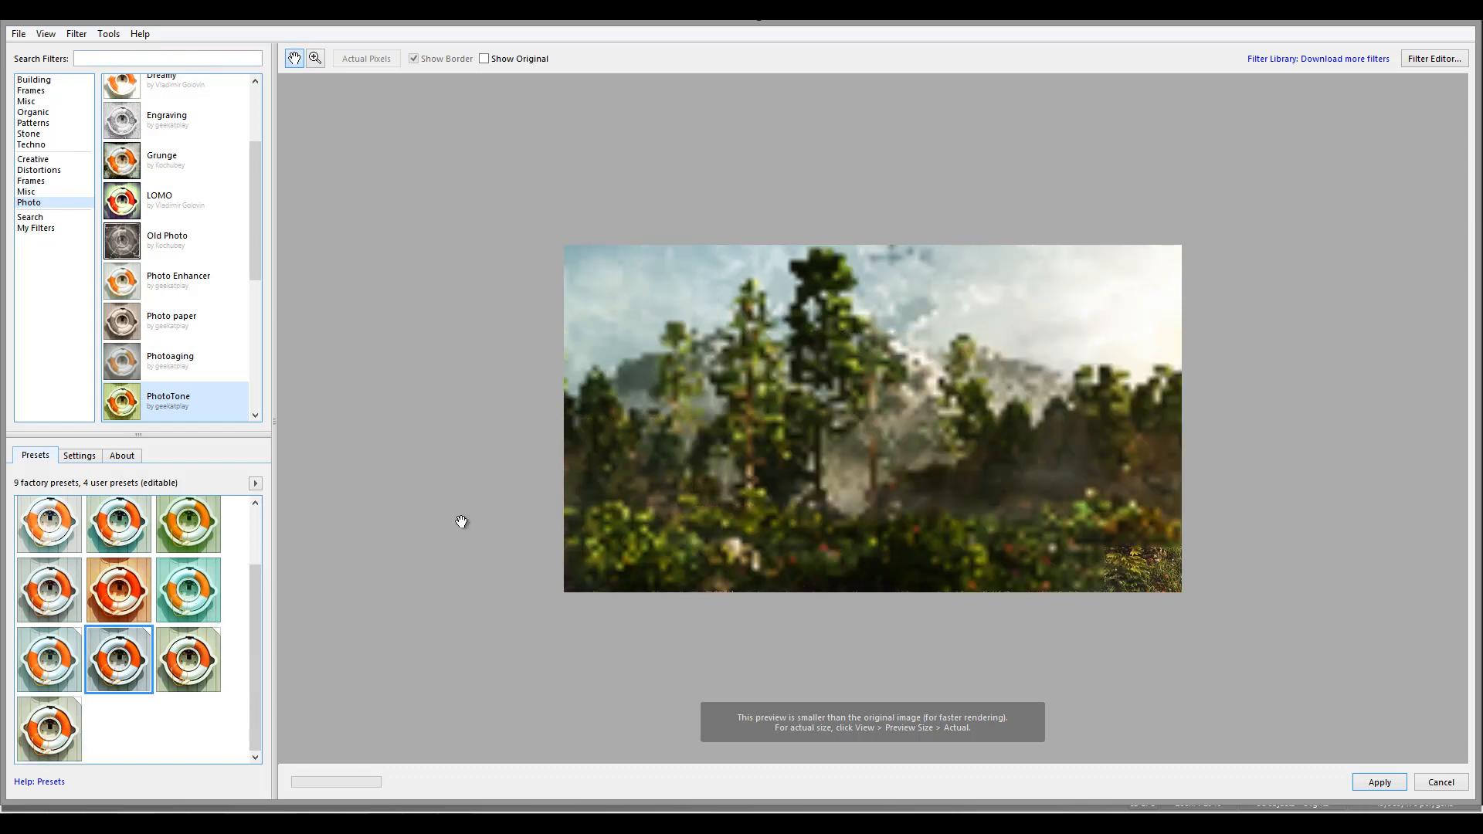
click(185, 661)
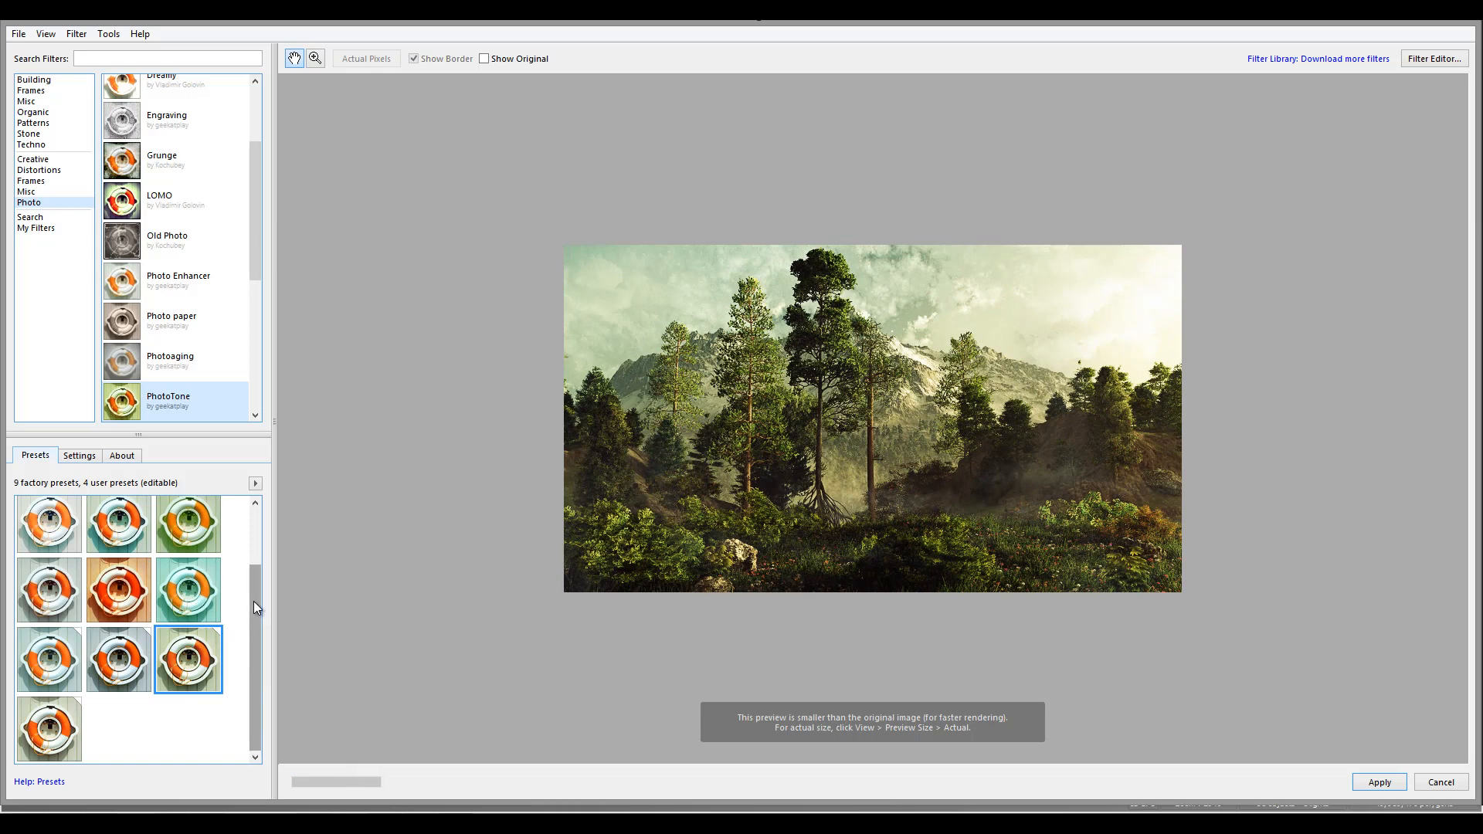
drag(254, 601, 156, 536)
click(135, 533)
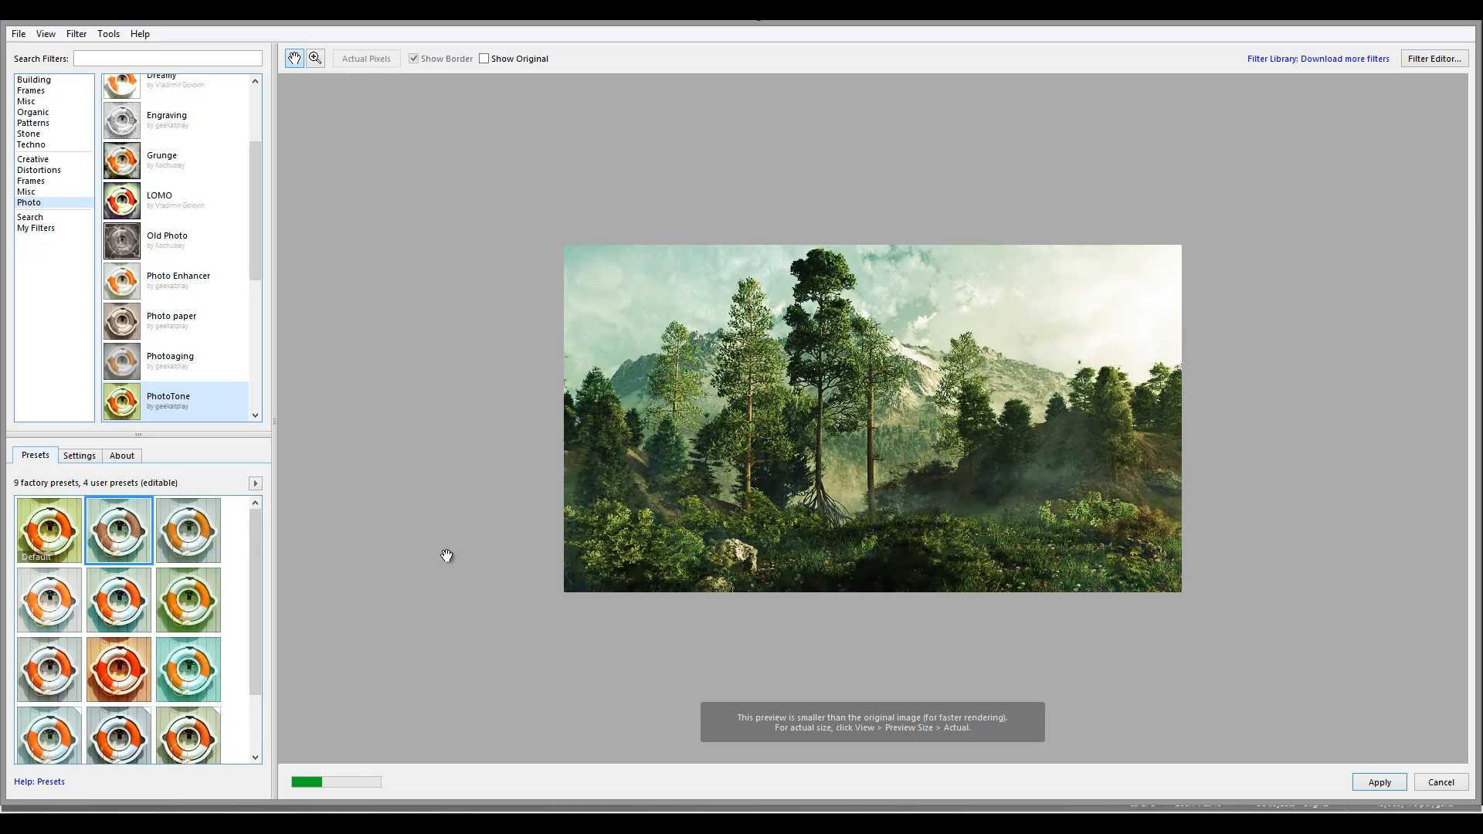
Apply the last PhotoTone user preset to the merged layer.
drag(257, 601, 255, 666)
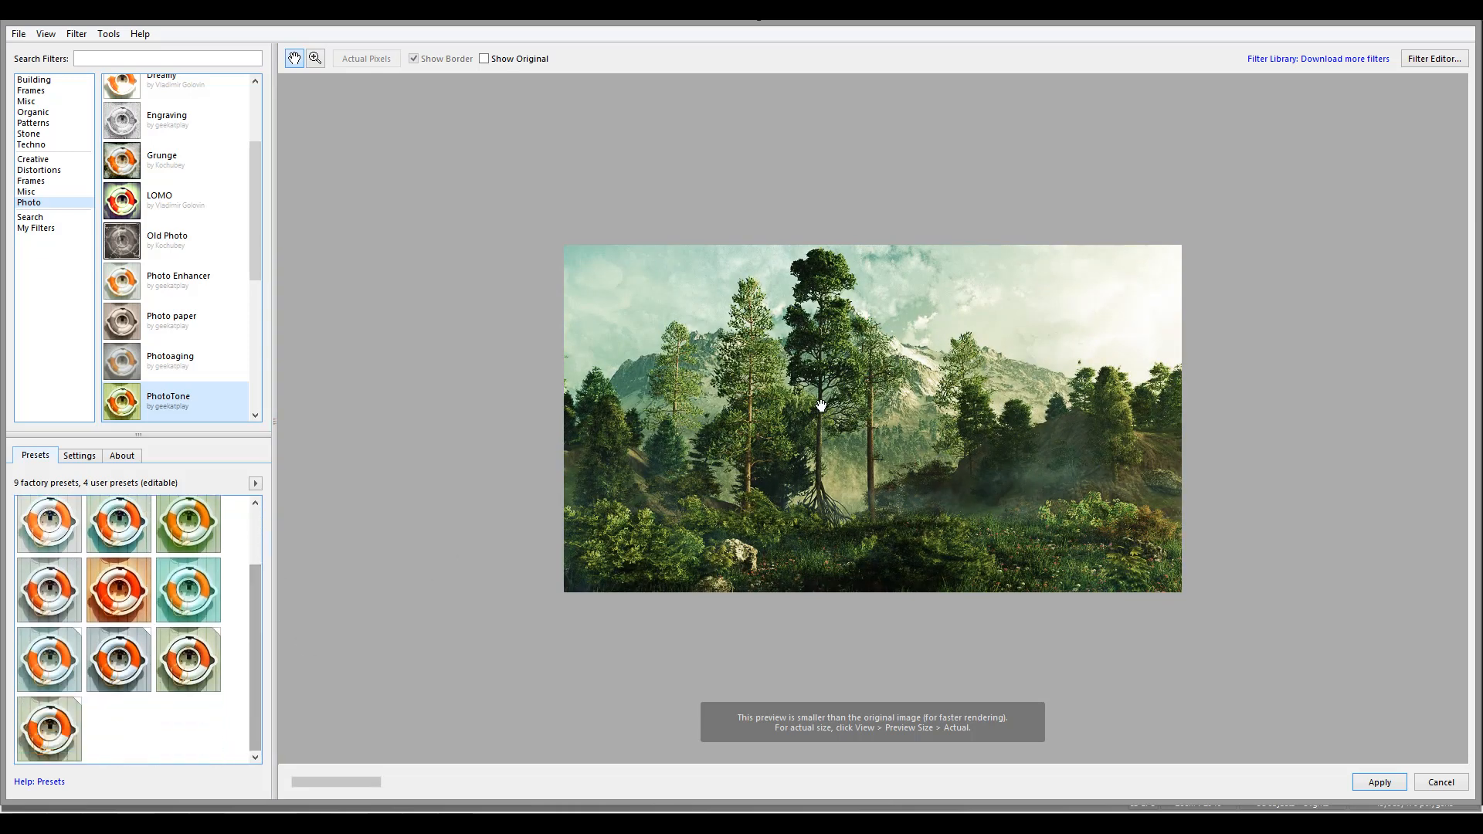
click(58, 724)
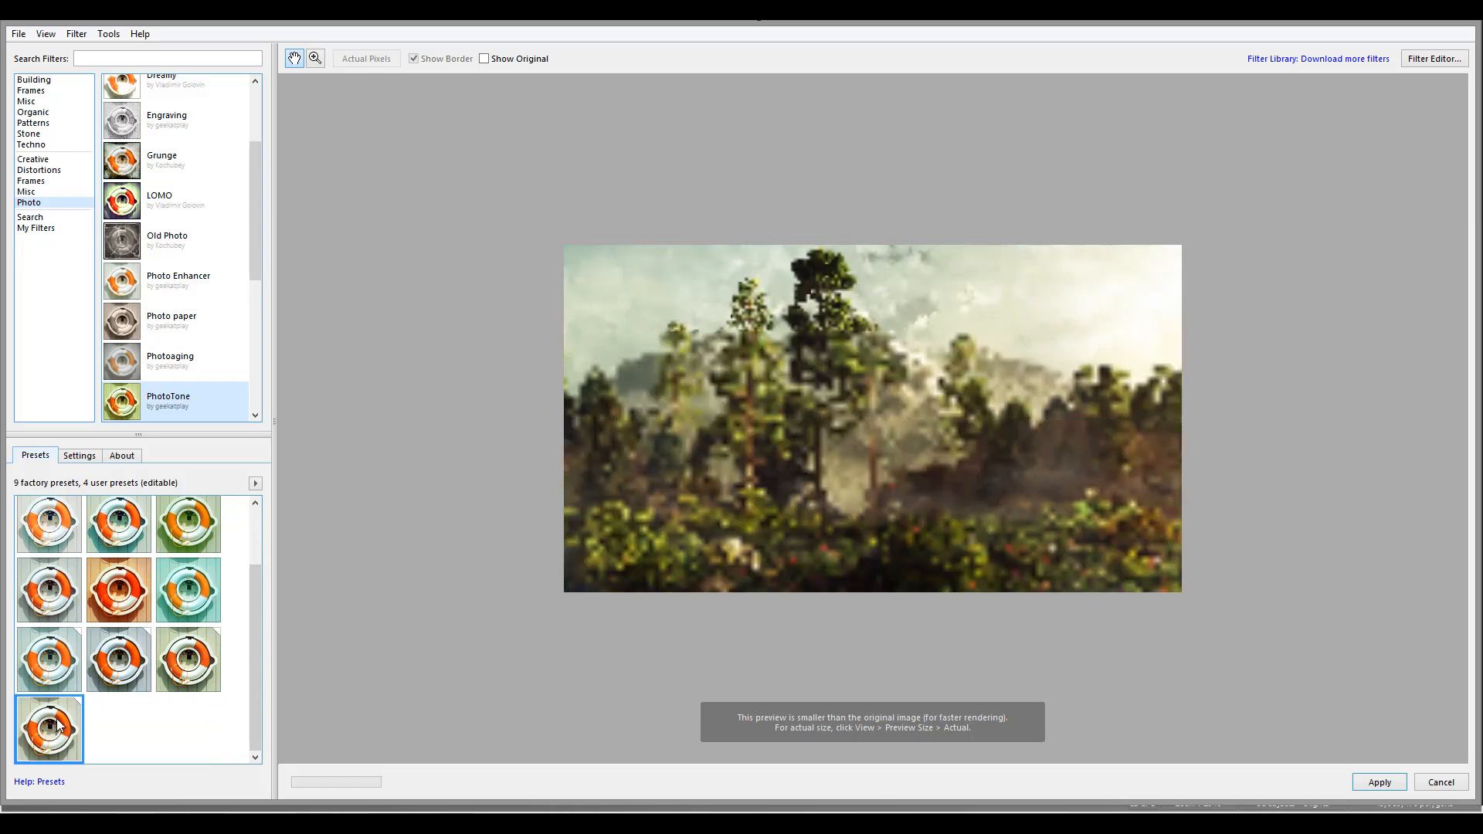
click(1372, 782)
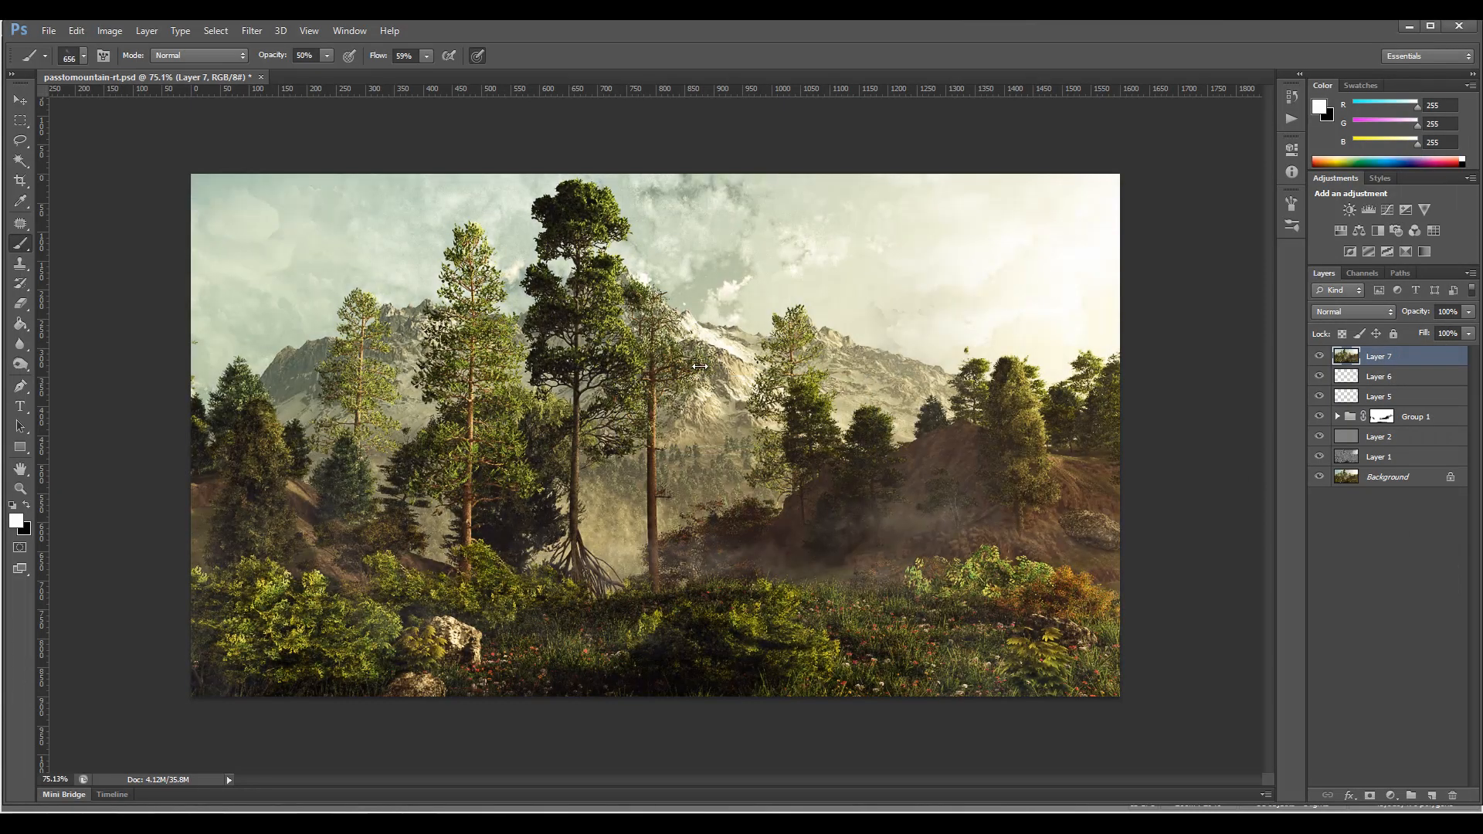
Toggle Layer 7's visibility repeatedly to compare the image with and without the PhotoTone effect.
click(1321, 356)
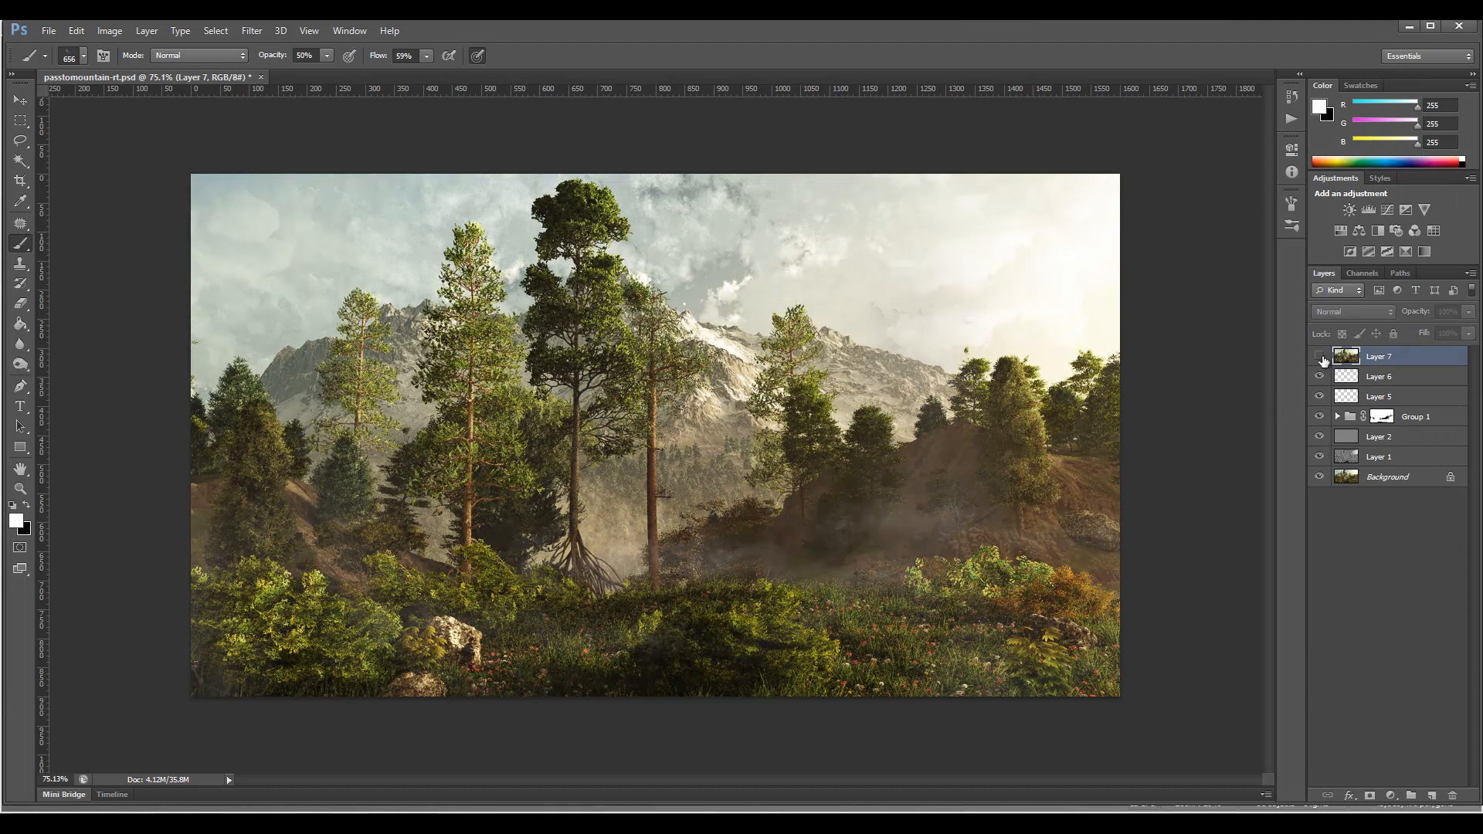
click(1320, 356)
click(1320, 357)
click(1321, 357)
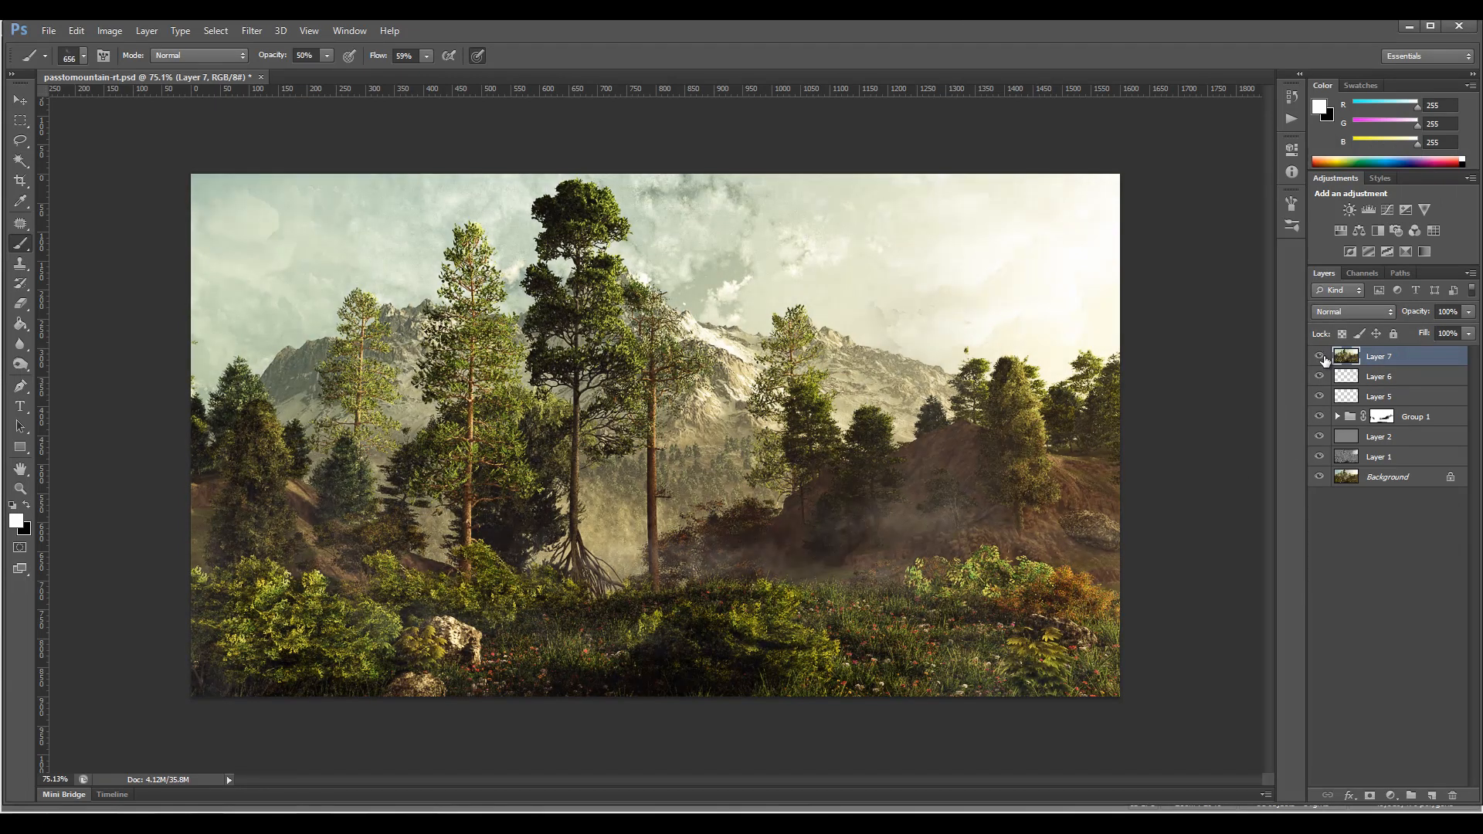
click(1320, 357)
click(1320, 357)
click(1320, 357)
click(1320, 357)
Reduce Layer 7's fill to 61% and add a white layer mask to it.
click(1469, 339)
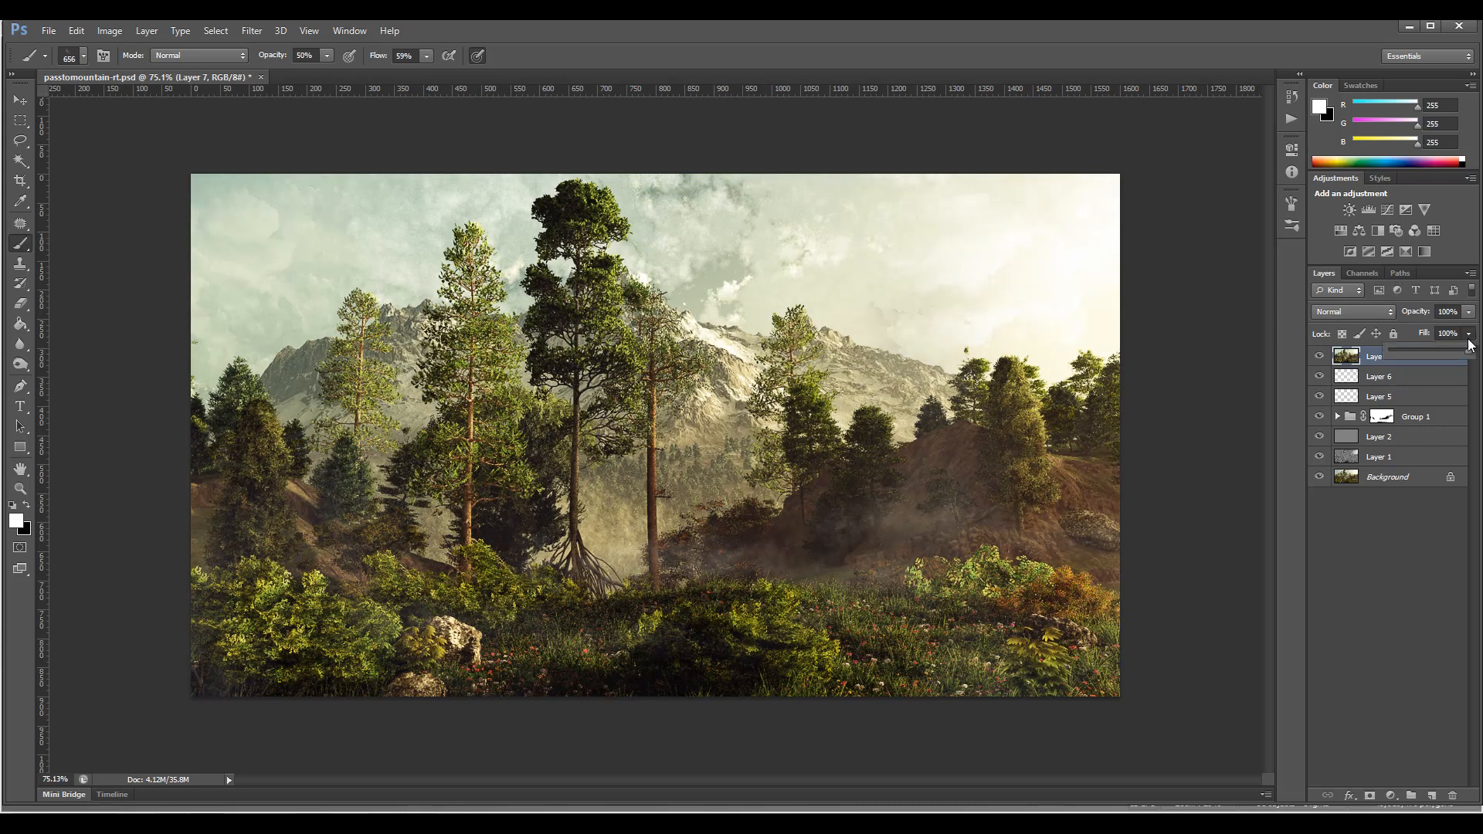
click(1424, 364)
click(1370, 796)
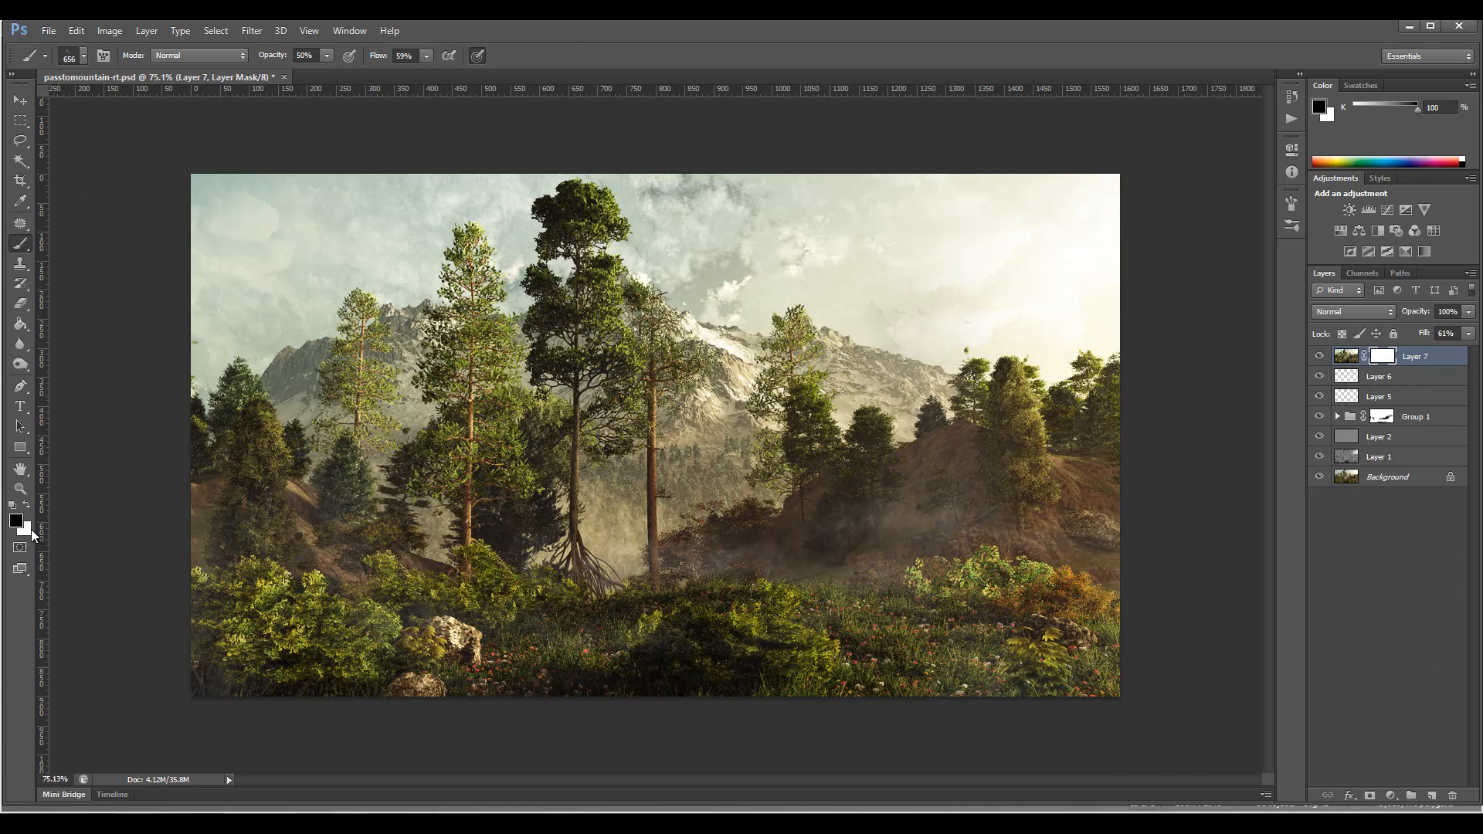
Replace the 656 px cloud brush tip with a soft round tip for masking.
right_click(103, 183)
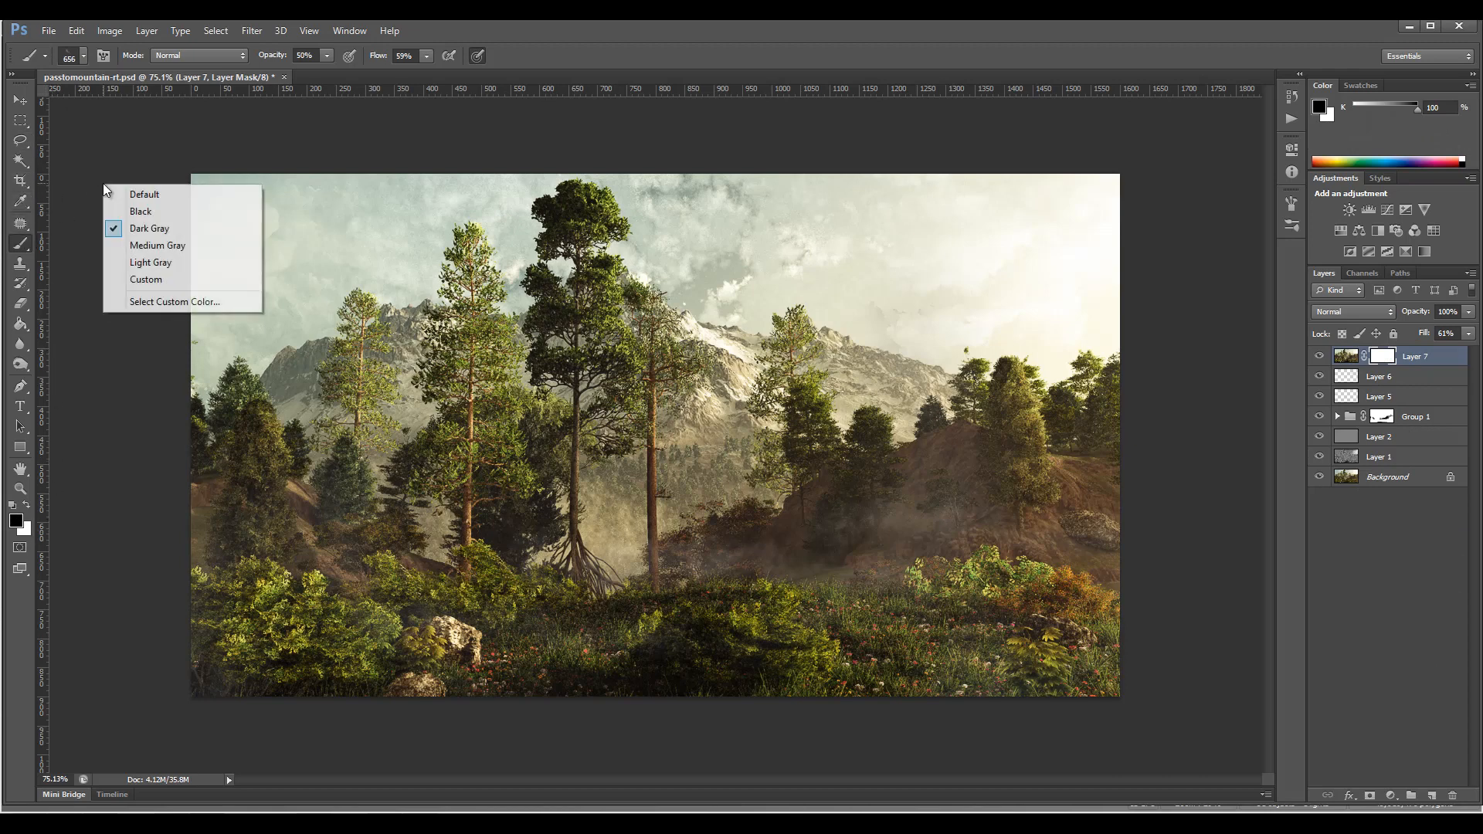
click(83, 54)
click(83, 54)
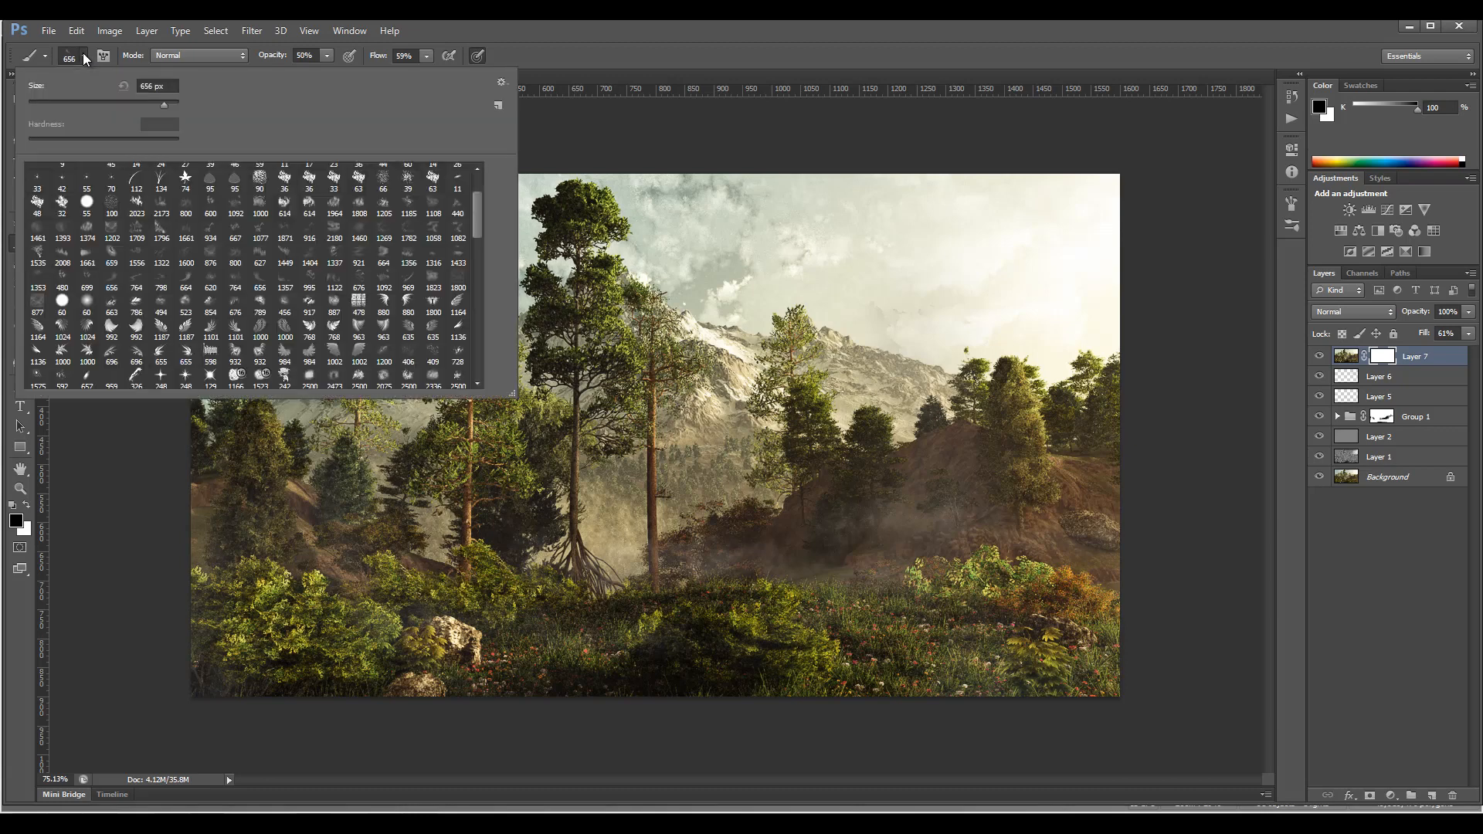
drag(476, 217, 484, 161)
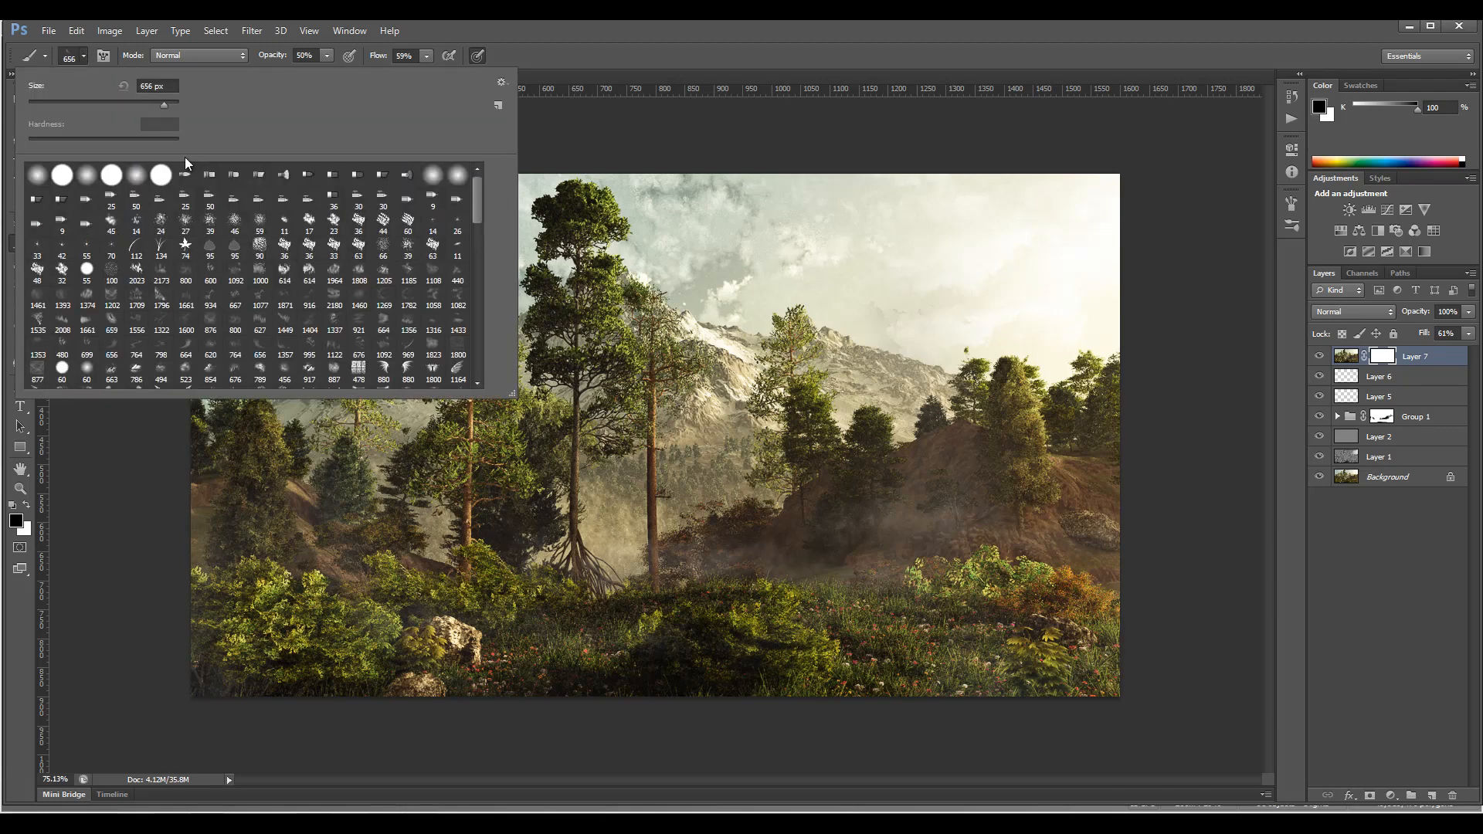
click(134, 178)
click(83, 56)
Paint black over the sky on Layer 7's mask with the brush at 250 px and 70% opacity.
key(bracketleft)
key(bracketleft)
key(bracketleft)
key(bracketleft)
key(bracketleft)
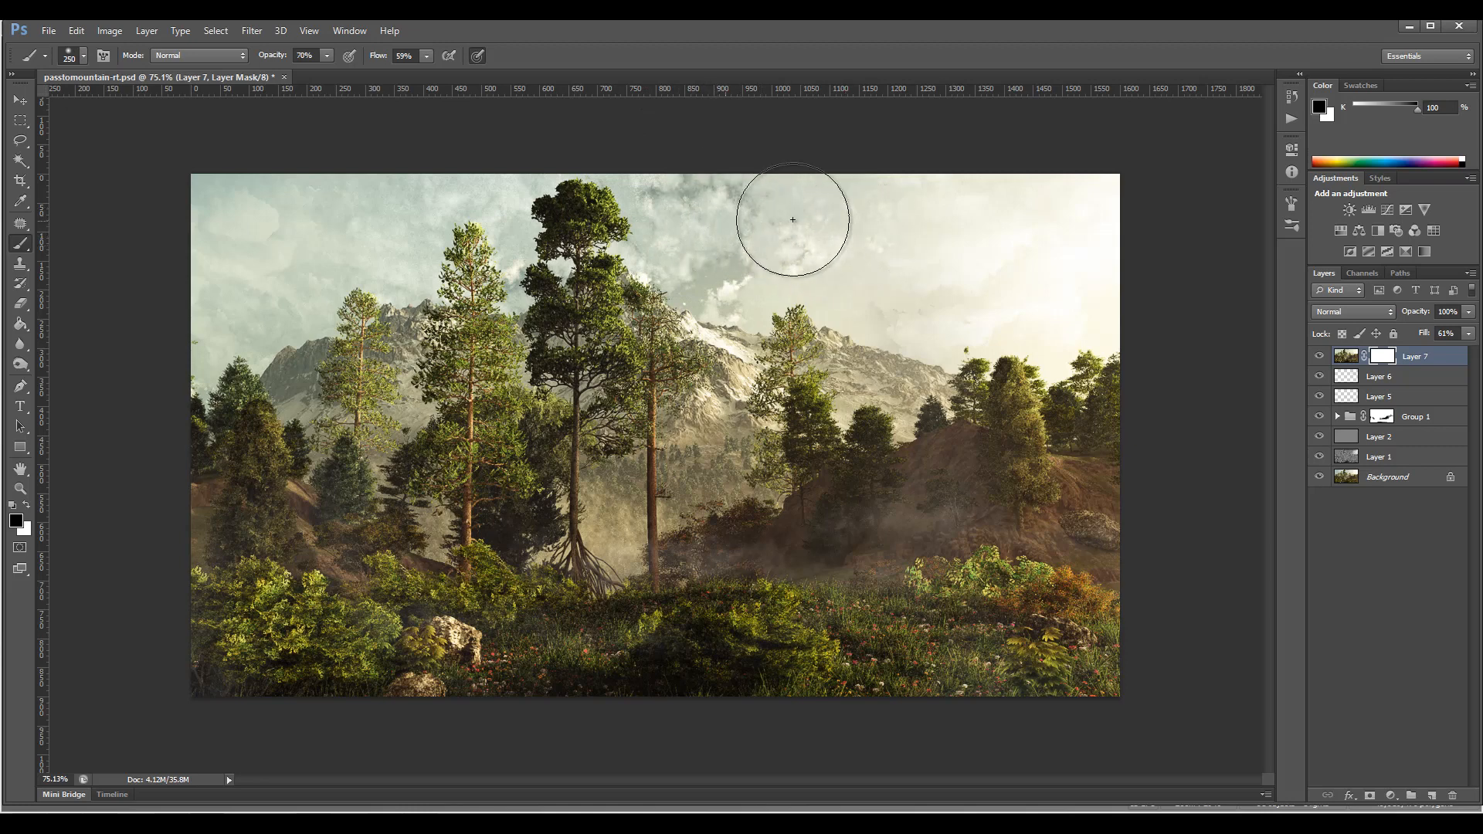
key(7)
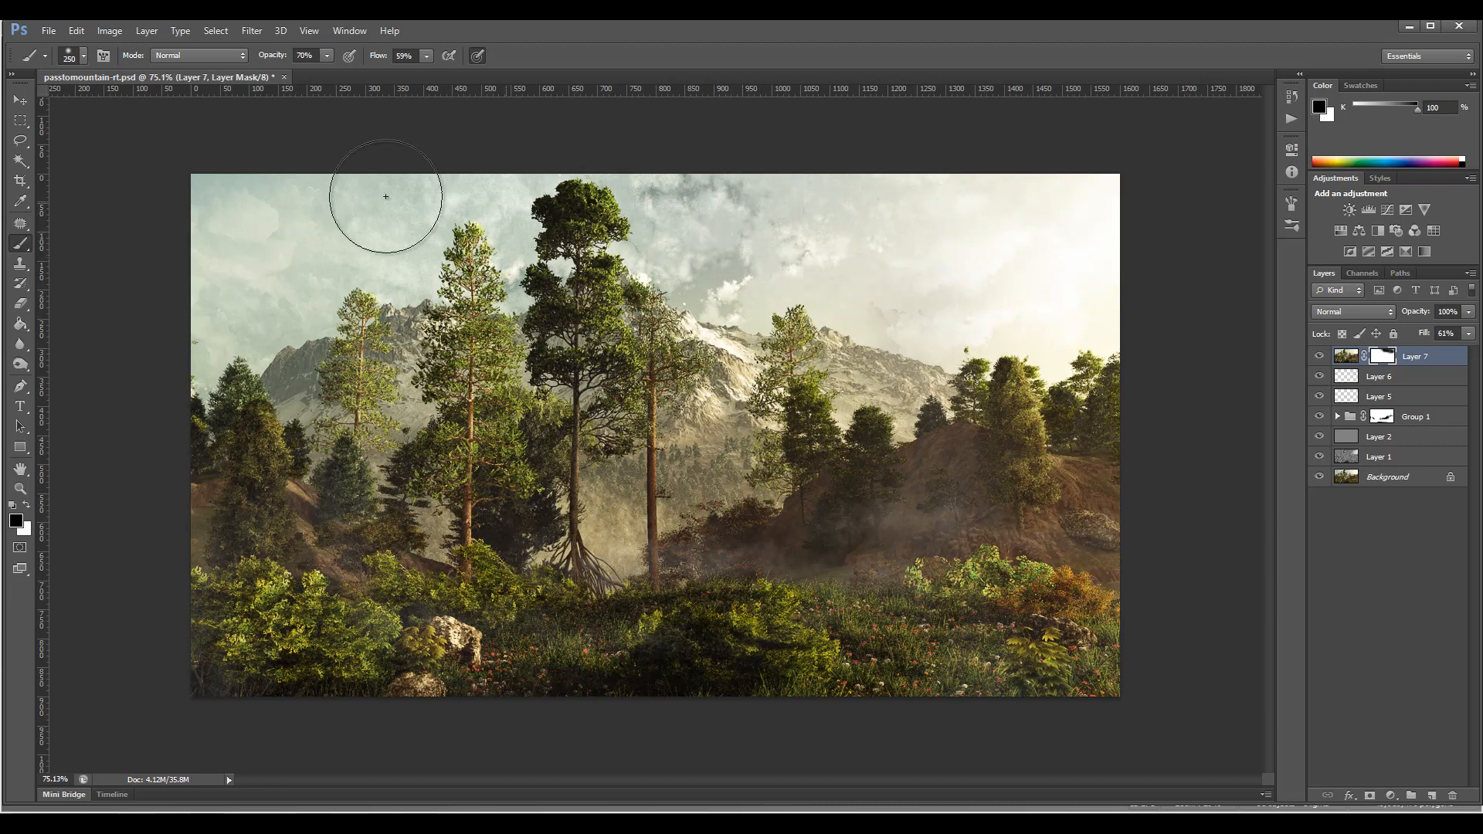
mouse_move(311, 248)
mouse_down()
mouse_move(259, 227)
mouse_move(289, 206)
mouse_move(305, 234)
mouse_up()
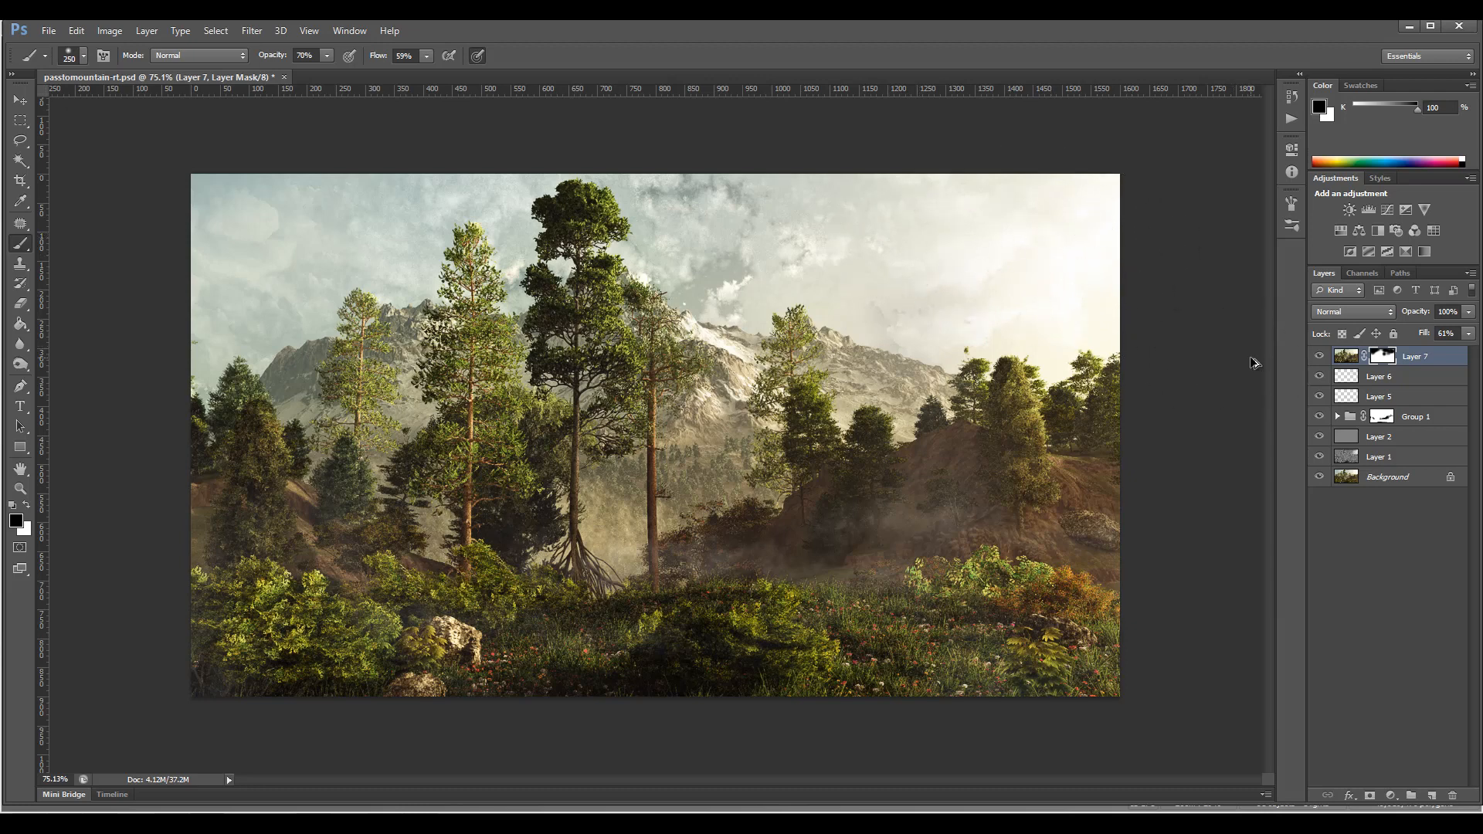
Stamp all visible layers into a new top layer and add a Color Balance adjustment layer above it.
key(x)
key(ctrl+shift+alt+e)
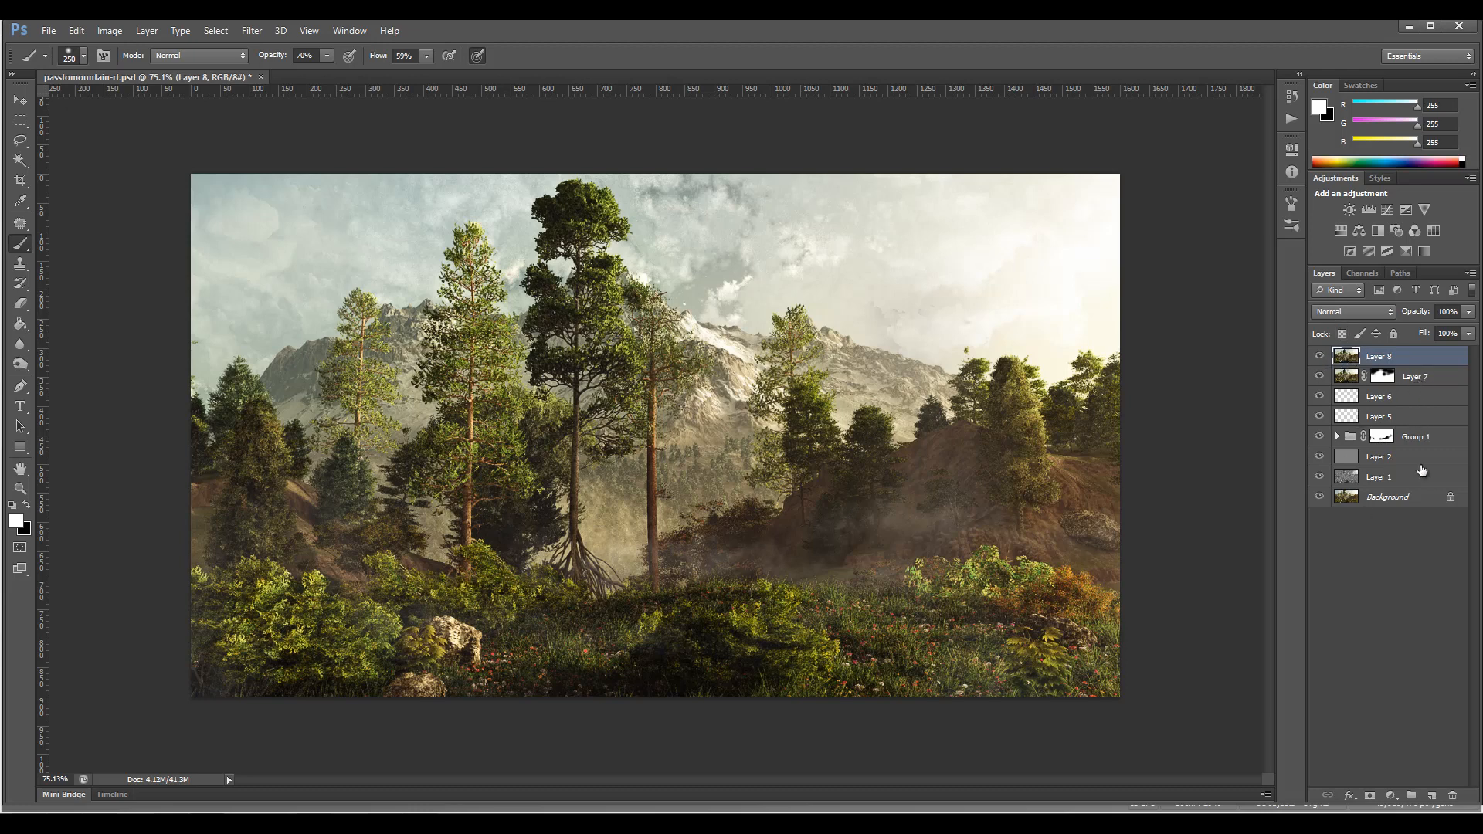
click(1395, 799)
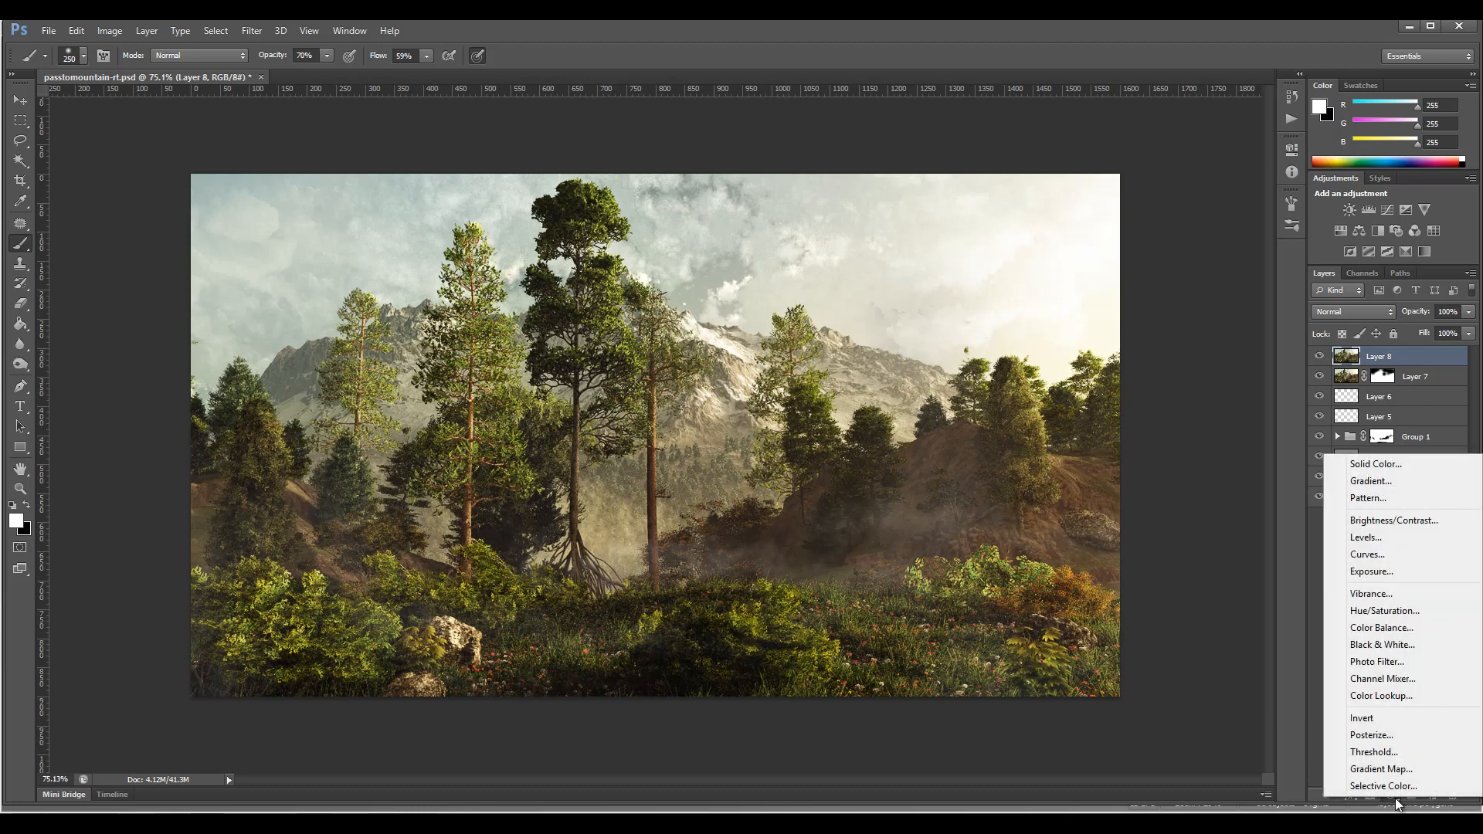
click(1397, 627)
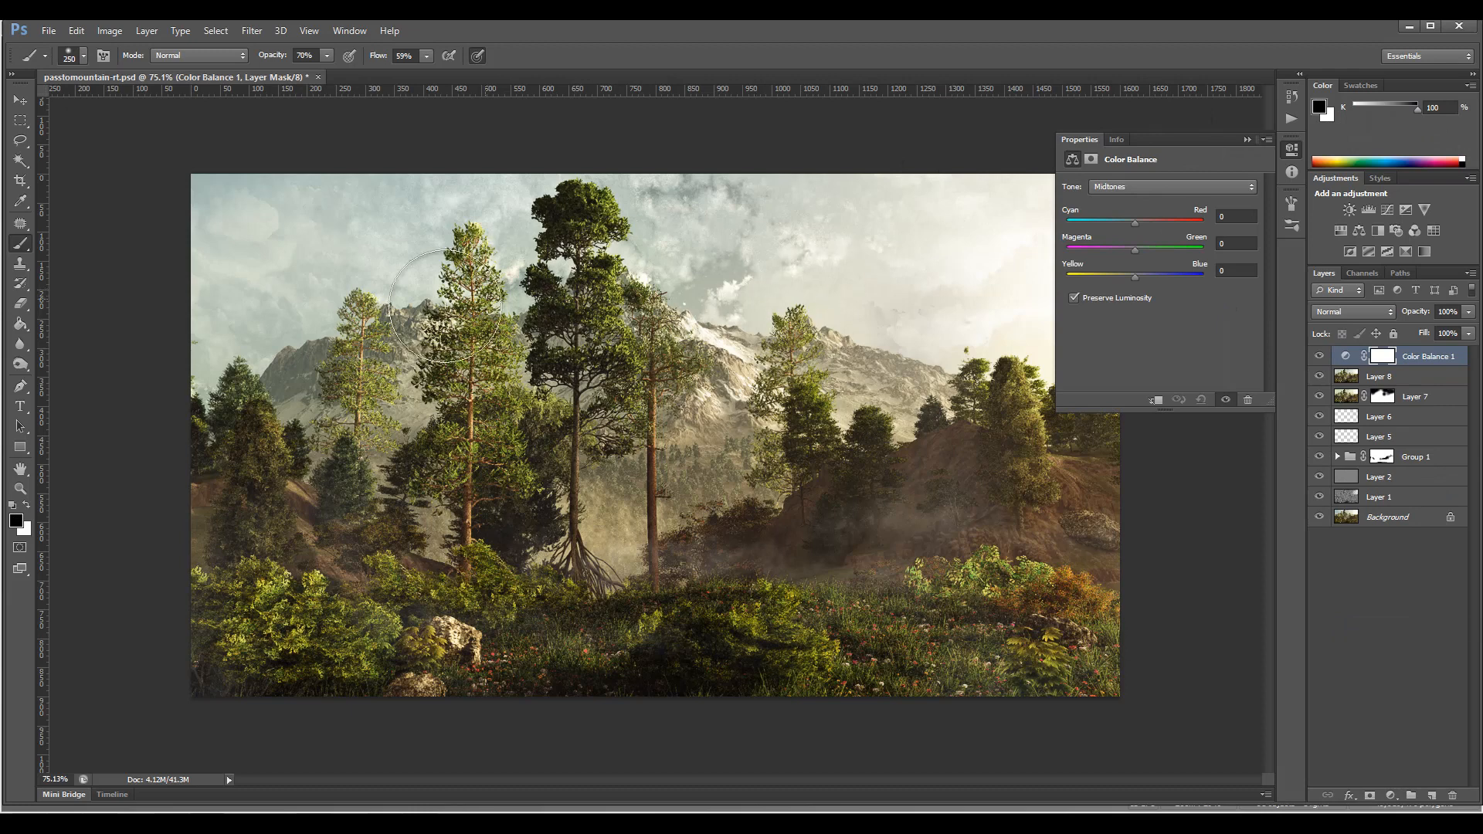
click(17, 101)
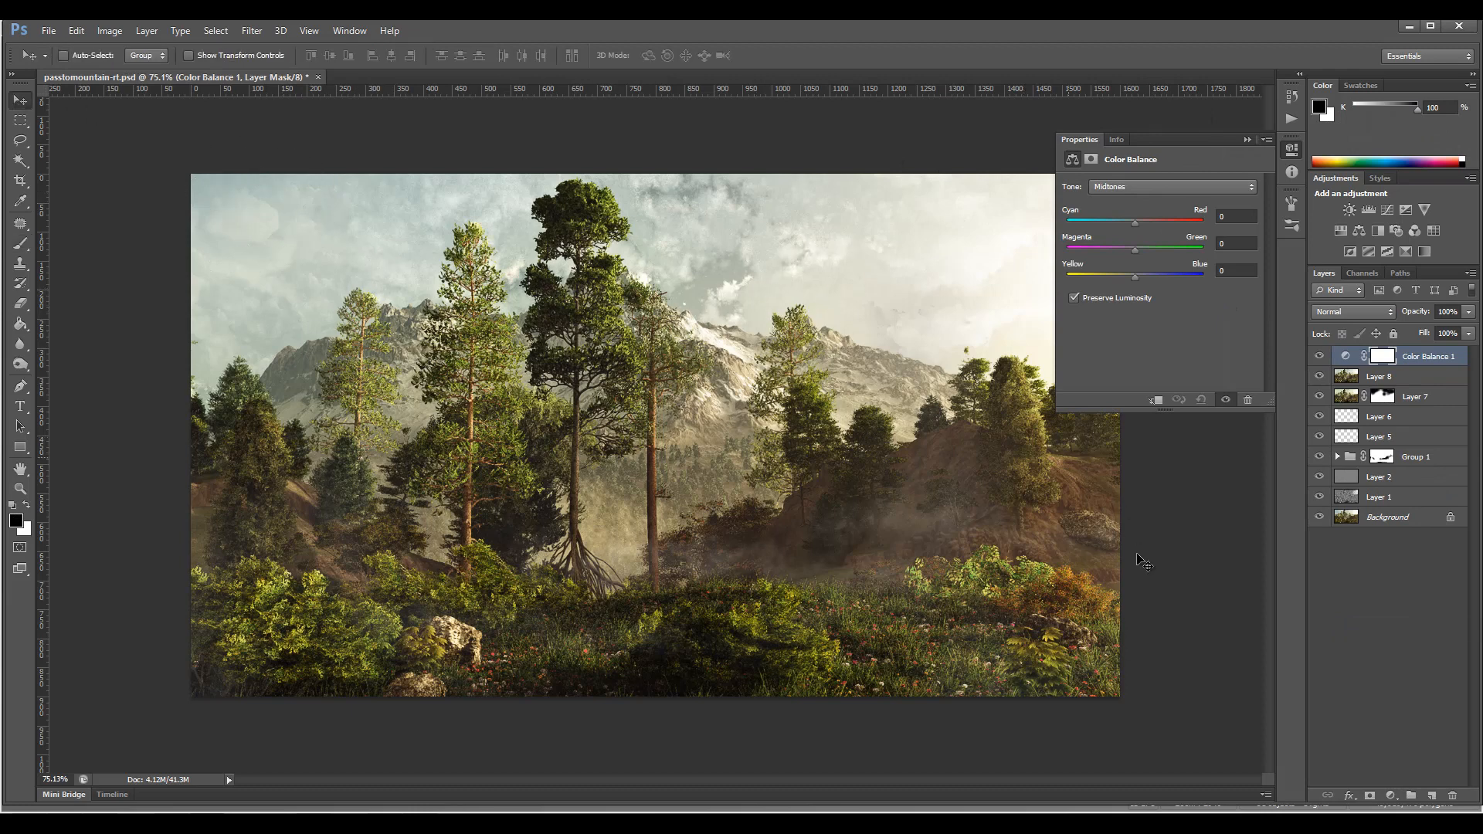
Set the Color Balance shadows to +17 blue.
click(1152, 187)
click(1142, 199)
drag(1144, 277, 1146, 280)
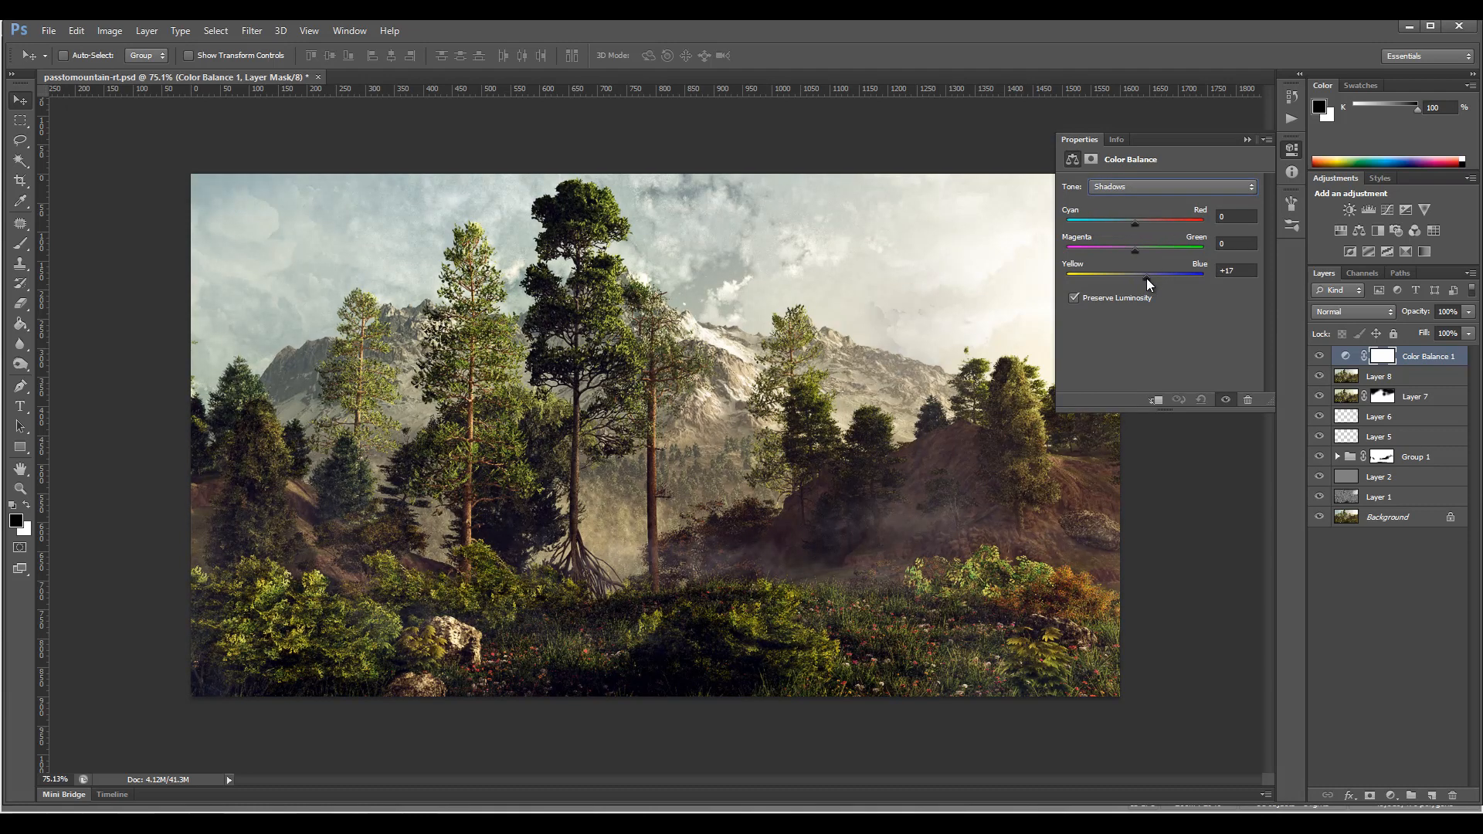
Shift the Color Balance midtones slightly toward red, with green at +1 and blue at +9.
click(1116, 187)
click(1136, 213)
mouse_move(1149, 224)
mouse_down()
mouse_move(1117, 224)
mouse_move(1138, 224)
mouse_up()
click(1138, 249)
drag(1136, 282, 1144, 278)
click(1141, 277)
Set the Color Balance highlights to +3 red, nudge them toward blue, and close the adjustment's properties.
click(1142, 186)
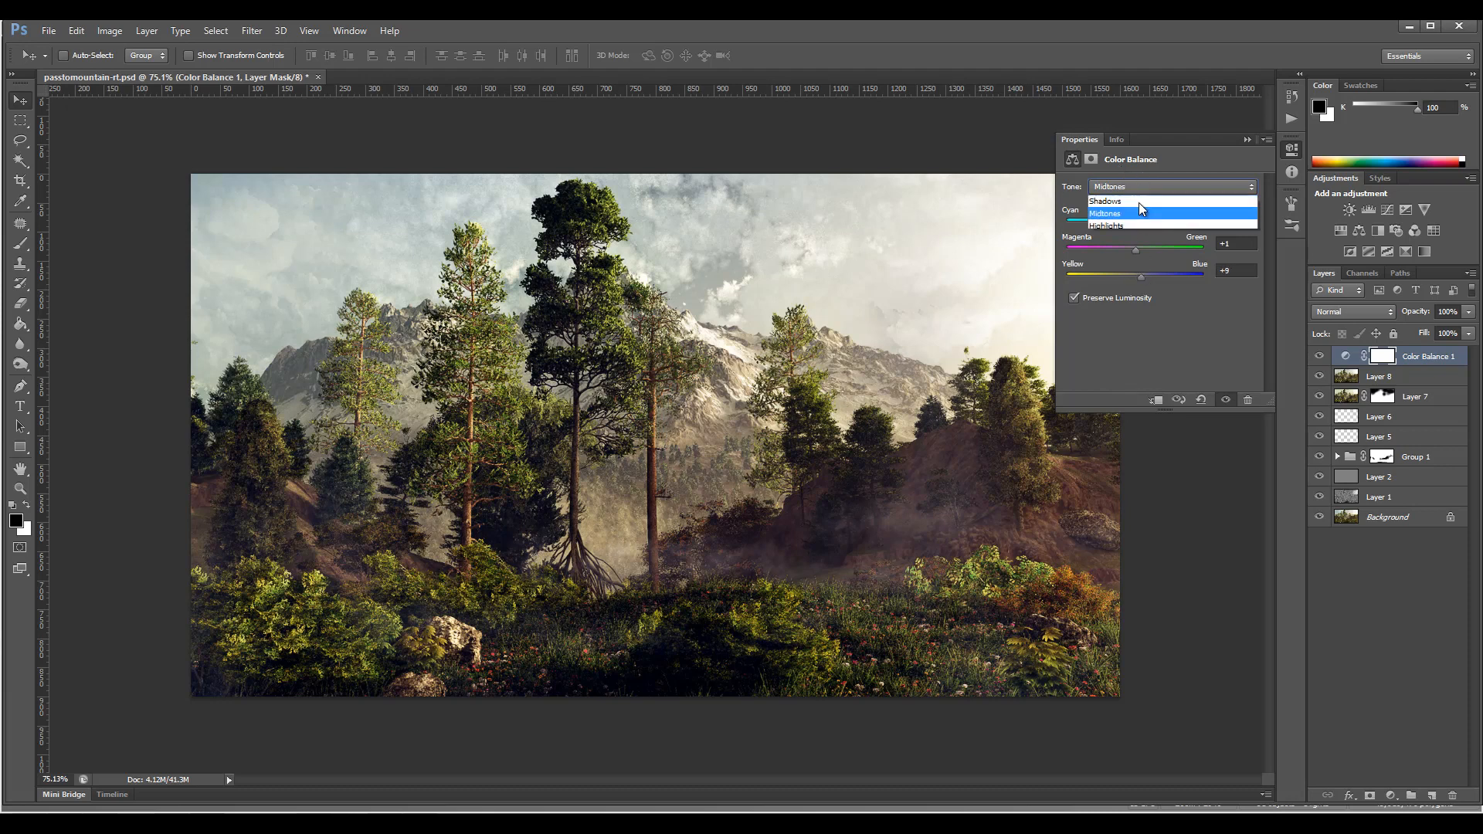
click(1136, 221)
mouse_move(1138, 221)
mouse_down()
mouse_move(1125, 220)
mouse_move(1144, 221)
mouse_up()
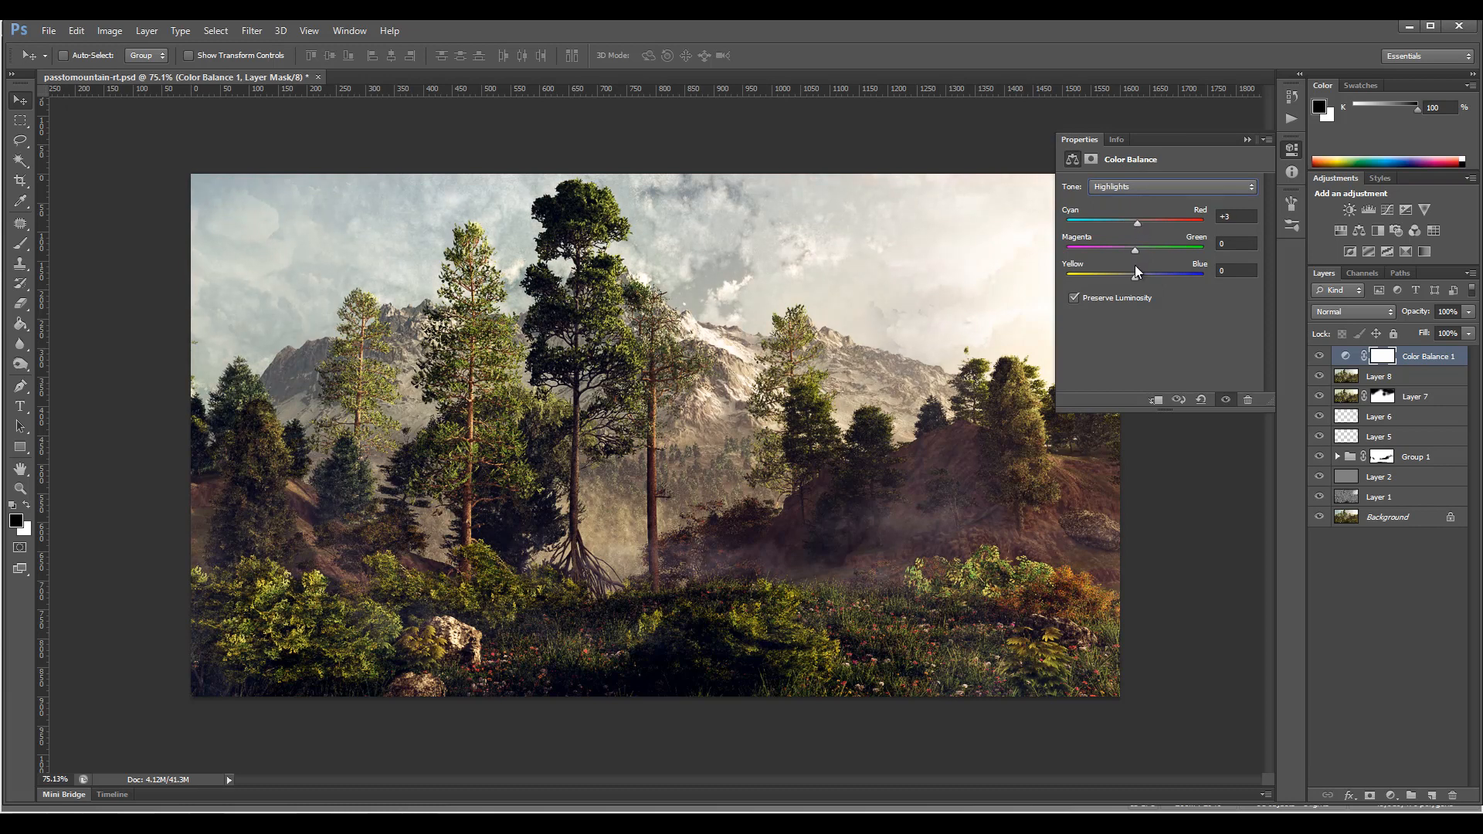
drag(1141, 275, 1142, 280)
click(1292, 148)
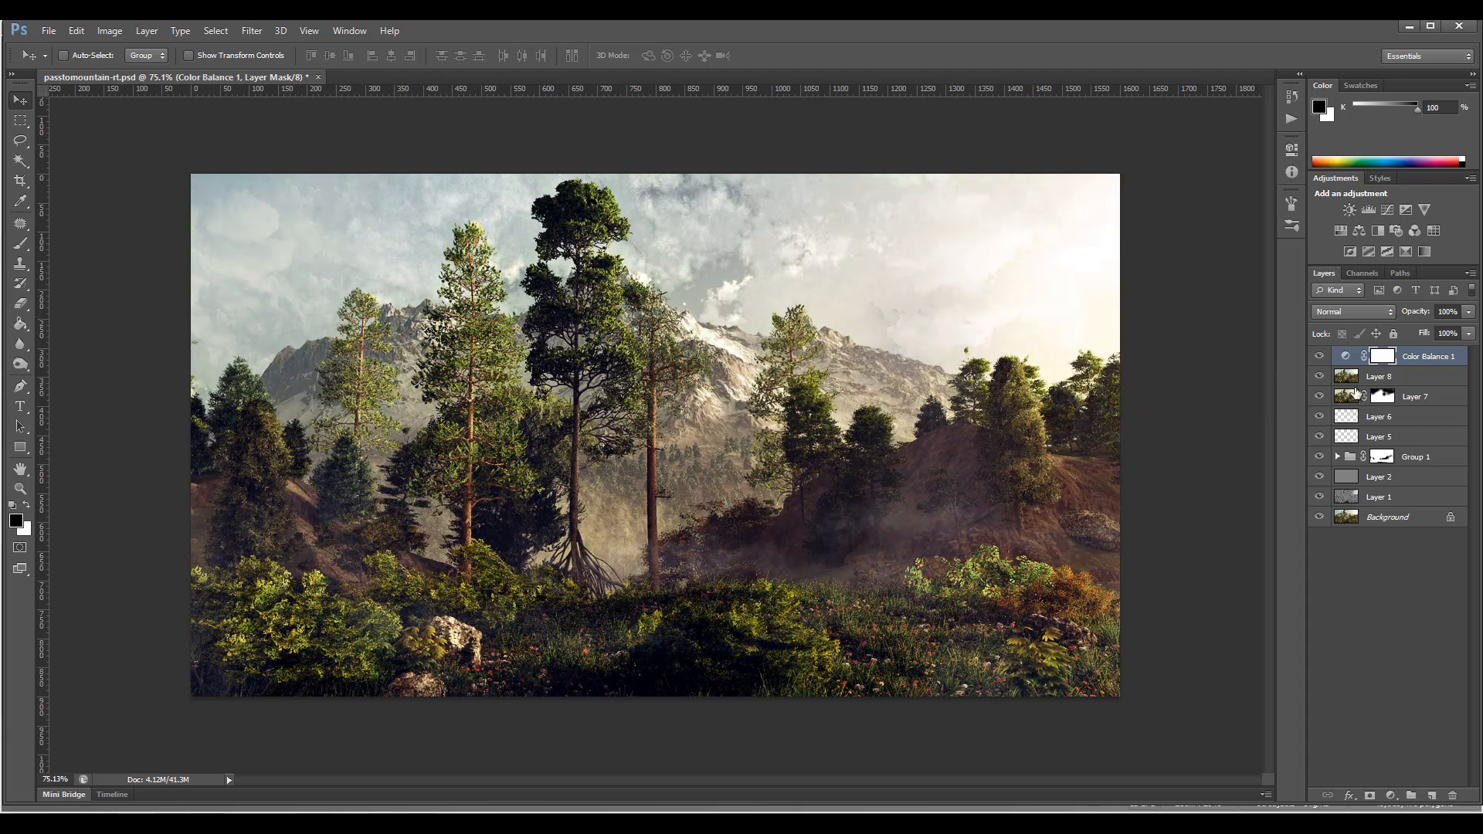
Toggle the Color Balance layer's visibility to compare the image with and without the color shift.
click(1321, 356)
click(1321, 356)
click(1321, 356)
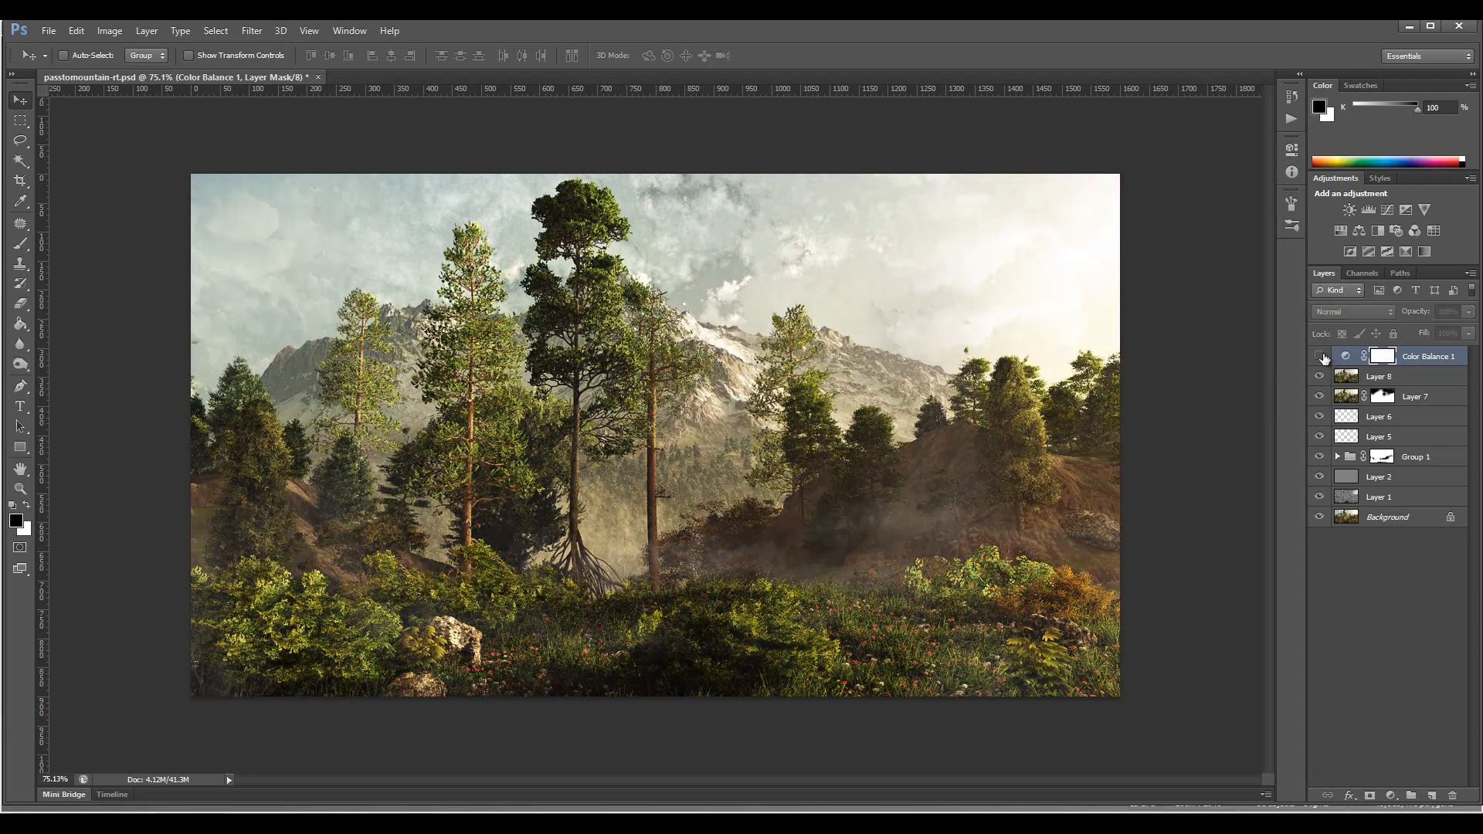
click(1321, 356)
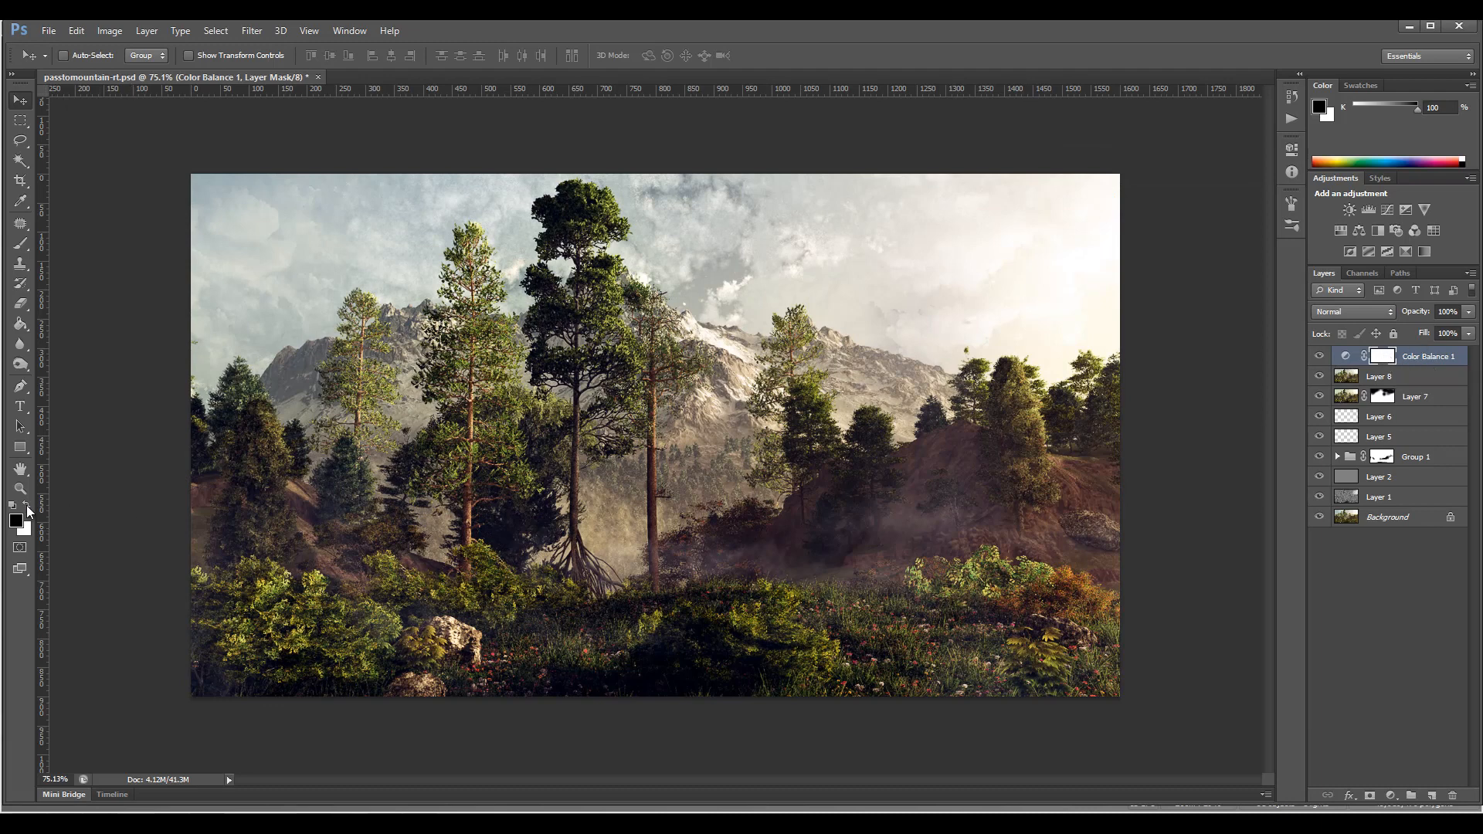
Invert the Color Balance layer's mask to black and paint white over the sky and the mountain with a large soft brush.
click(30, 508)
key(ctrl+i)
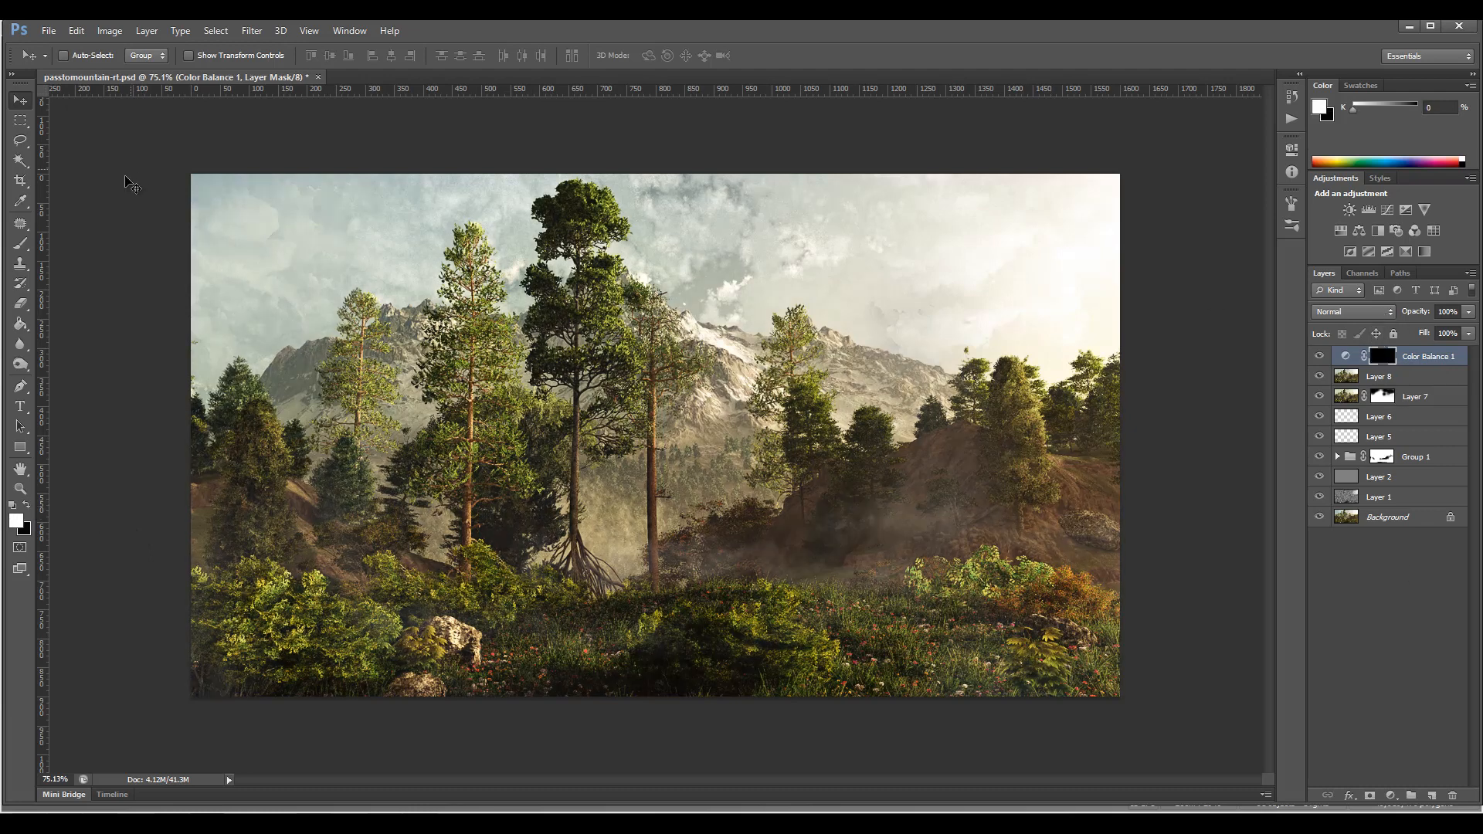
click(21, 244)
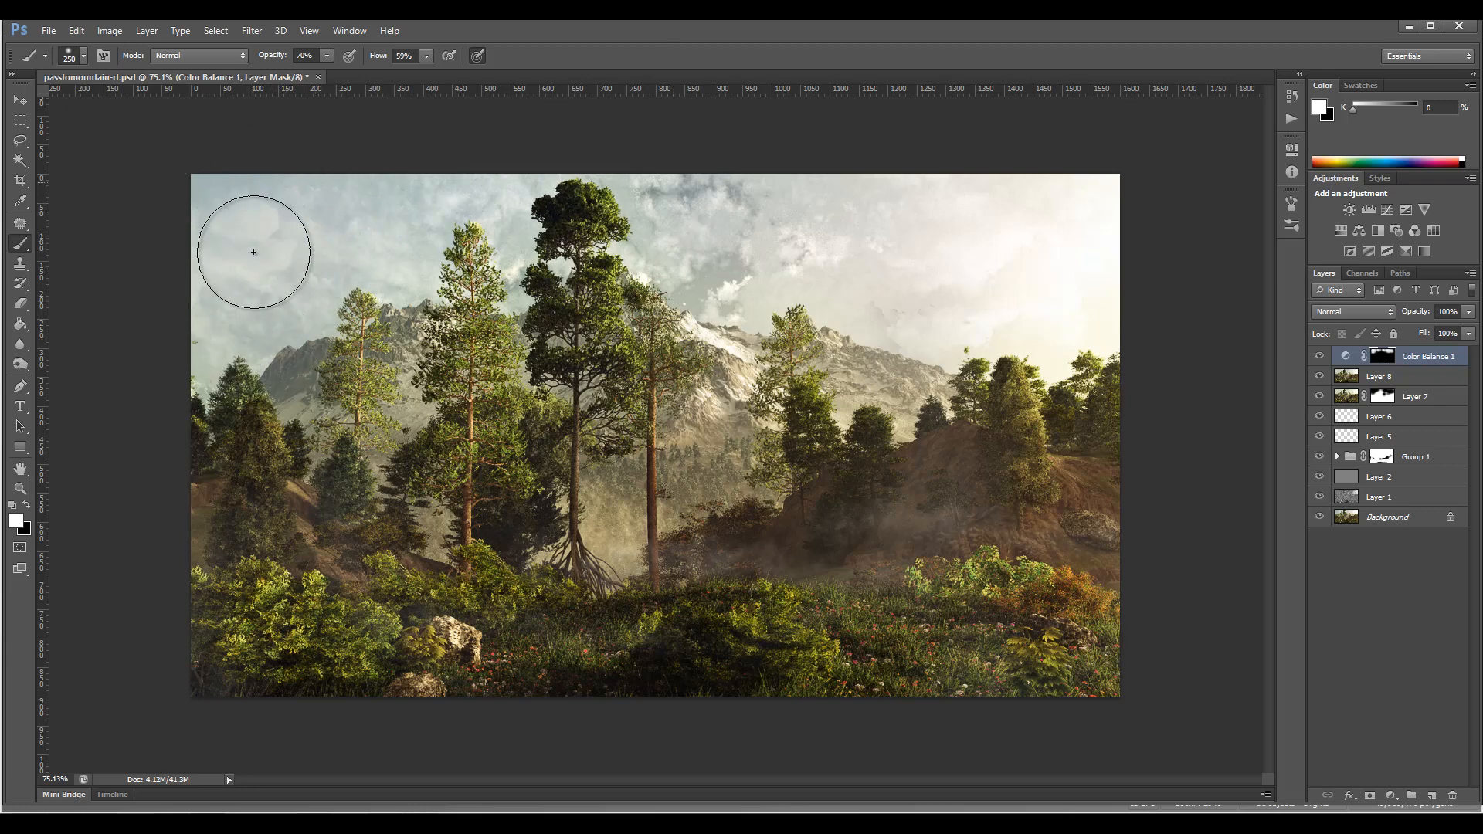
drag(720, 230, 714, 429)
mouse_move(1048, 228)
mouse_down()
mouse_move(894, 302)
mouse_move(945, 255)
mouse_up()
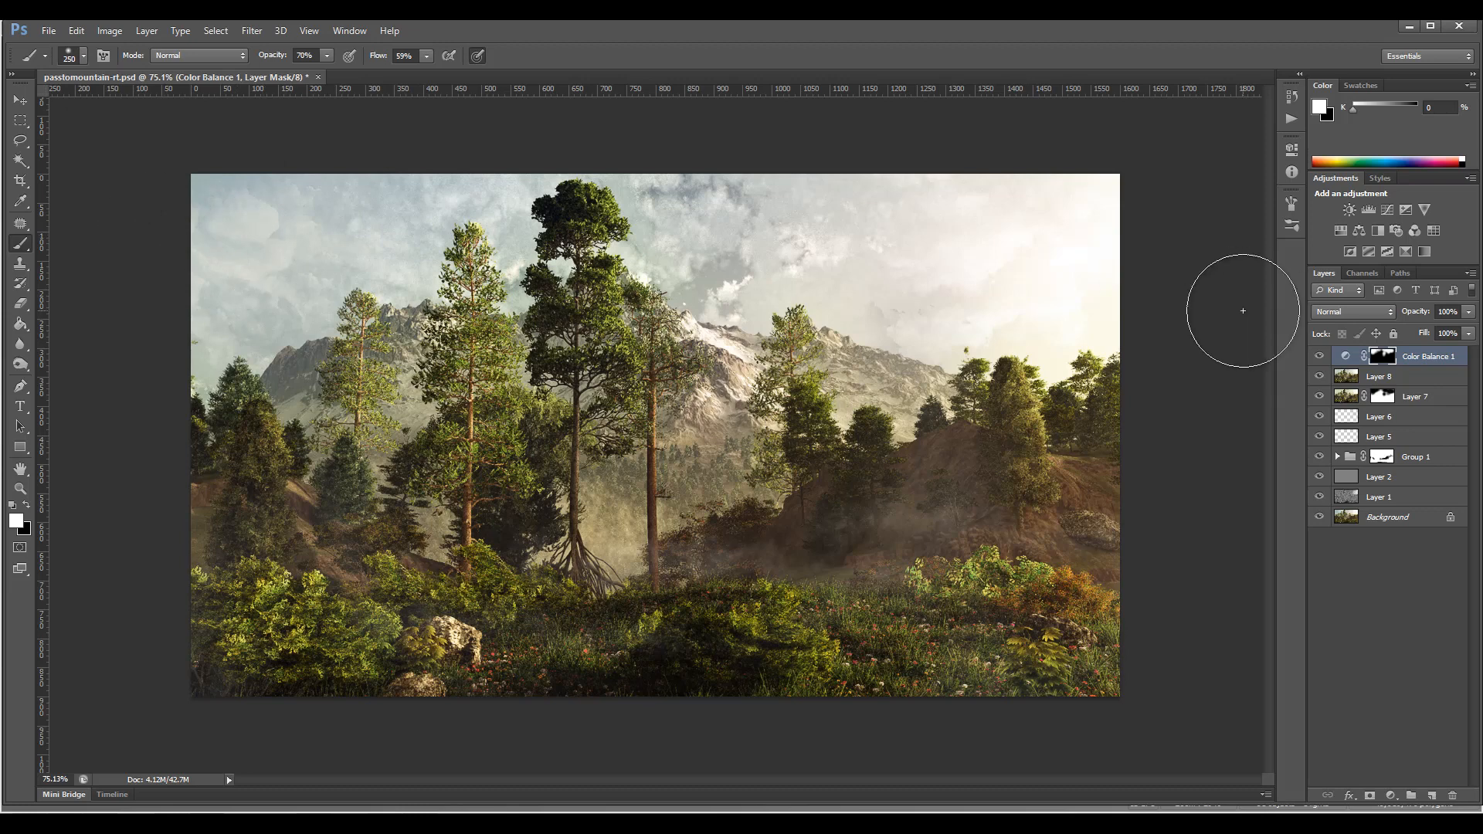
Toggle the Color Balance layer's visibility to compare the sky and mountain with and without the masked color shift.
click(1320, 358)
click(1319, 358)
click(1319, 358)
click(1321, 359)
Add a second Color Balance adjustment layer with small color shifts in the midtones and in one other tonal range.
click(1391, 796)
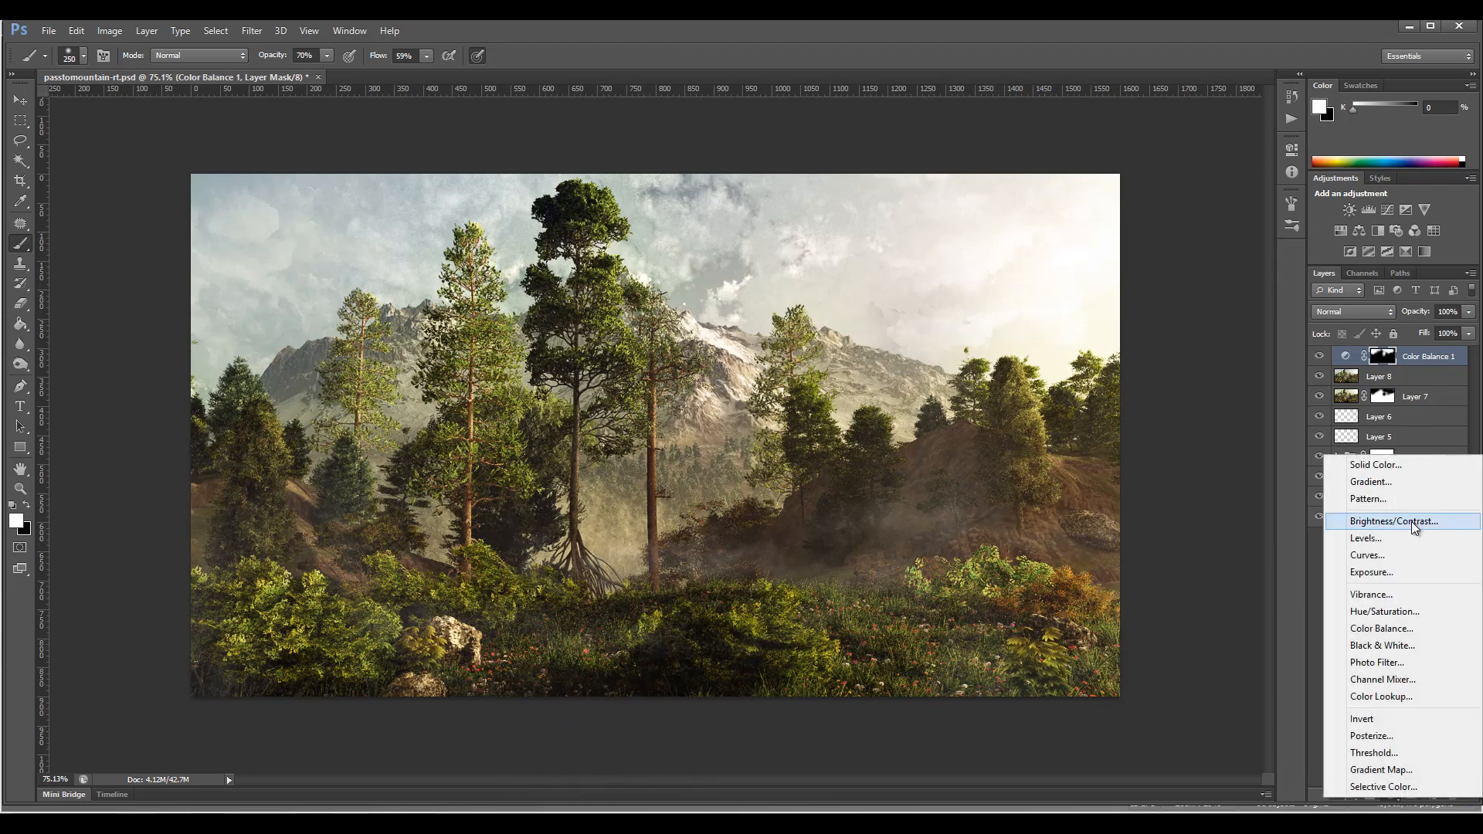
click(1413, 633)
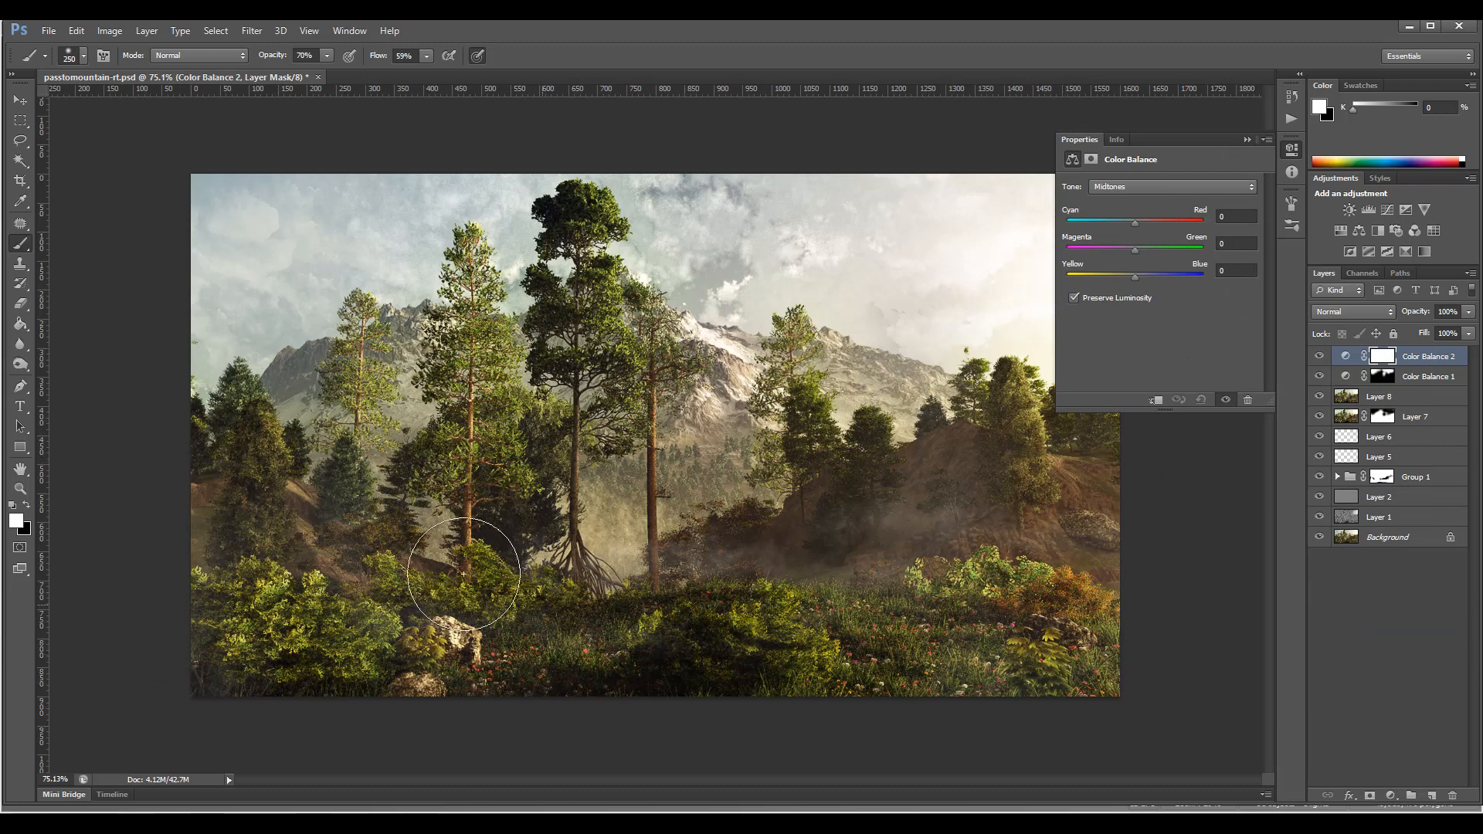
drag(1136, 223, 1137, 275)
click(1131, 188)
click(1129, 202)
drag(1139, 225, 1142, 248)
Invert the second Color Balance layer's mask to black and paint white over the foreground vegetation, the trees and the hillside.
click(1383, 360)
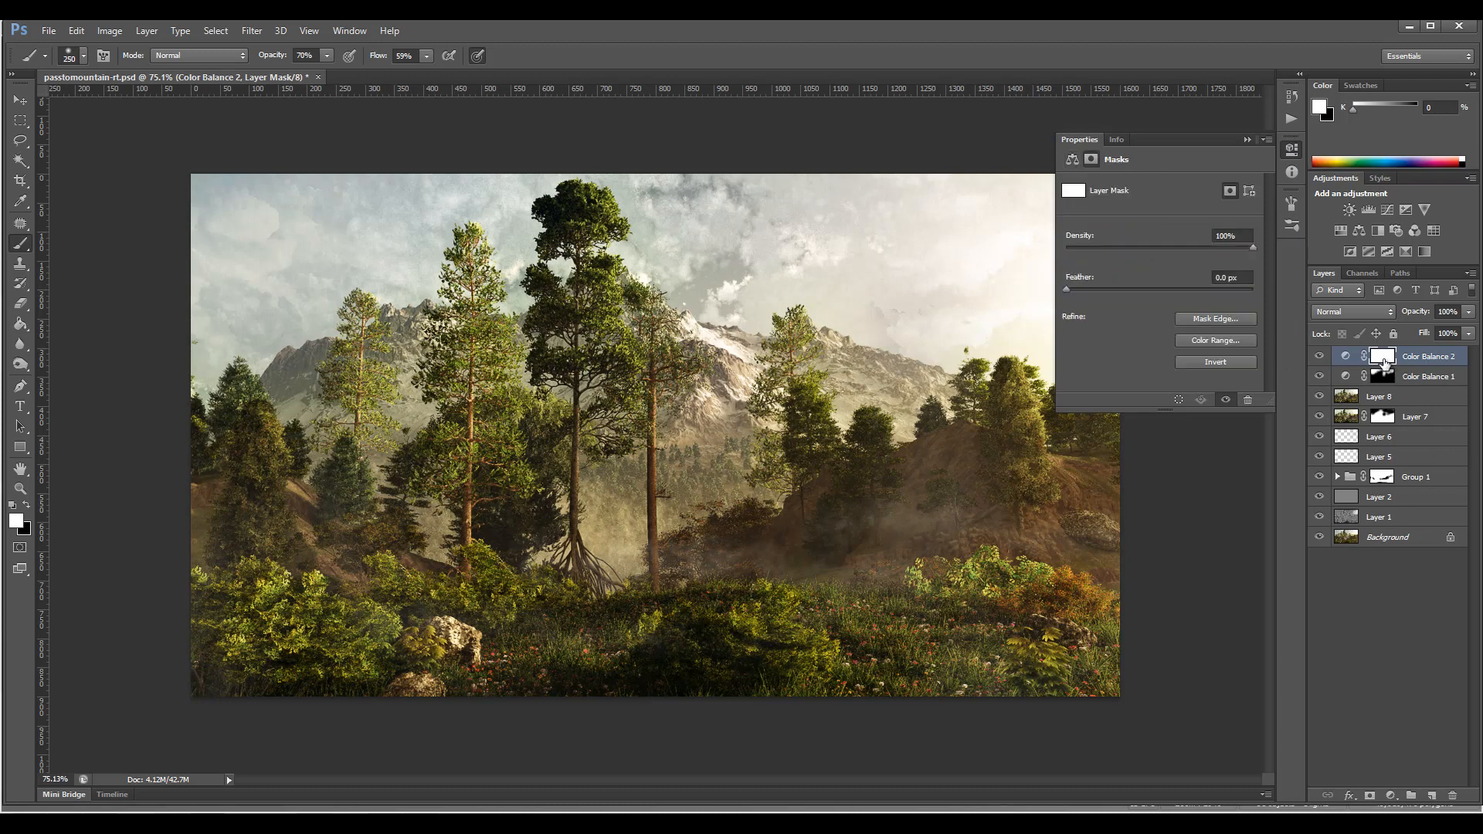
click(1291, 148)
key(ctrl+i)
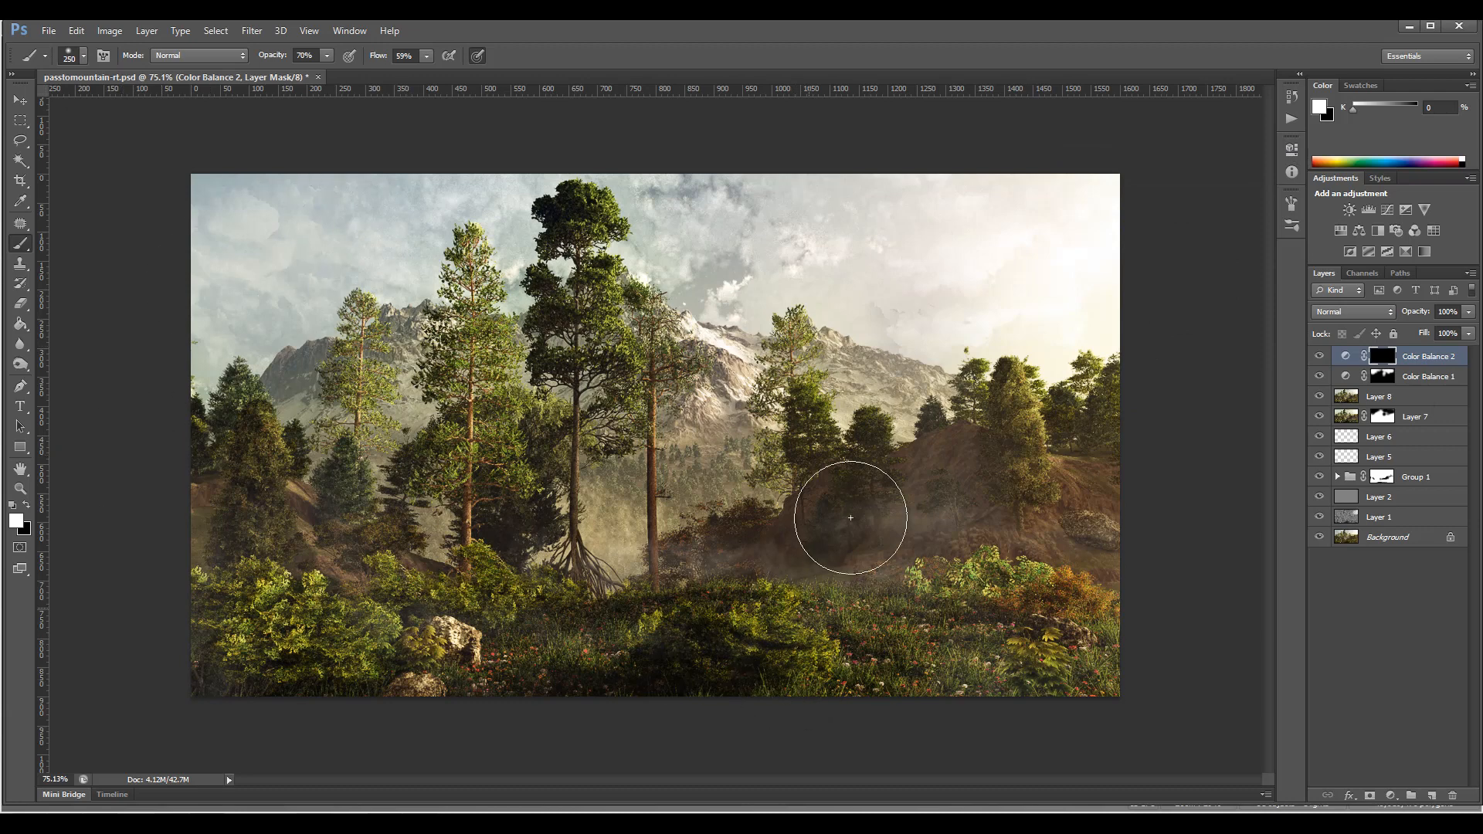
mouse_move(992, 543)
mouse_down()
mouse_move(953, 631)
mouse_move(1055, 601)
mouse_up()
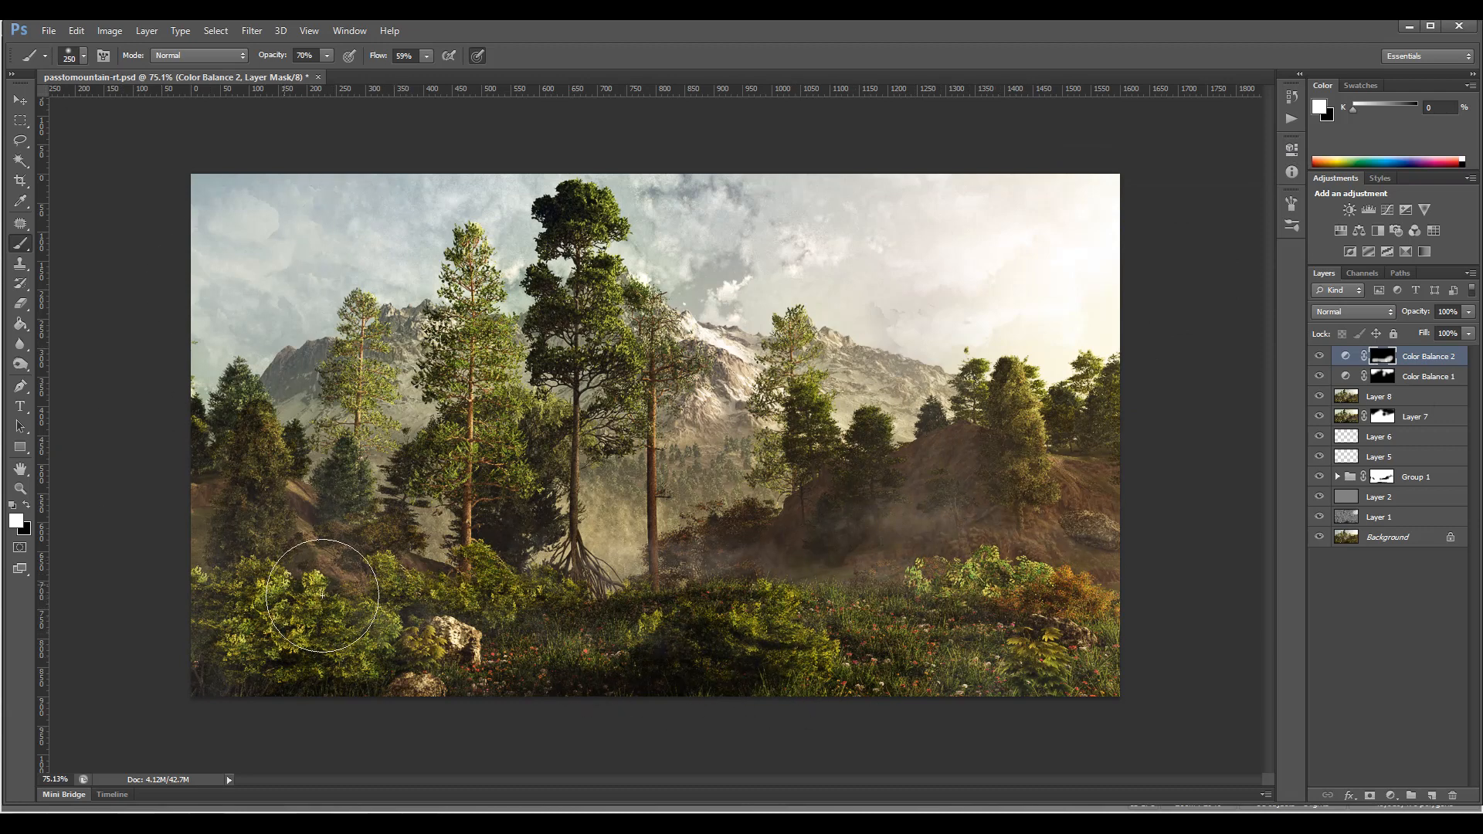
mouse_move(483, 396)
mouse_down()
mouse_move(528, 402)
mouse_move(530, 477)
mouse_up()
mouse_move(721, 529)
mouse_down()
mouse_move(787, 422)
mouse_move(959, 499)
mouse_move(1097, 461)
mouse_move(1064, 642)
mouse_up()
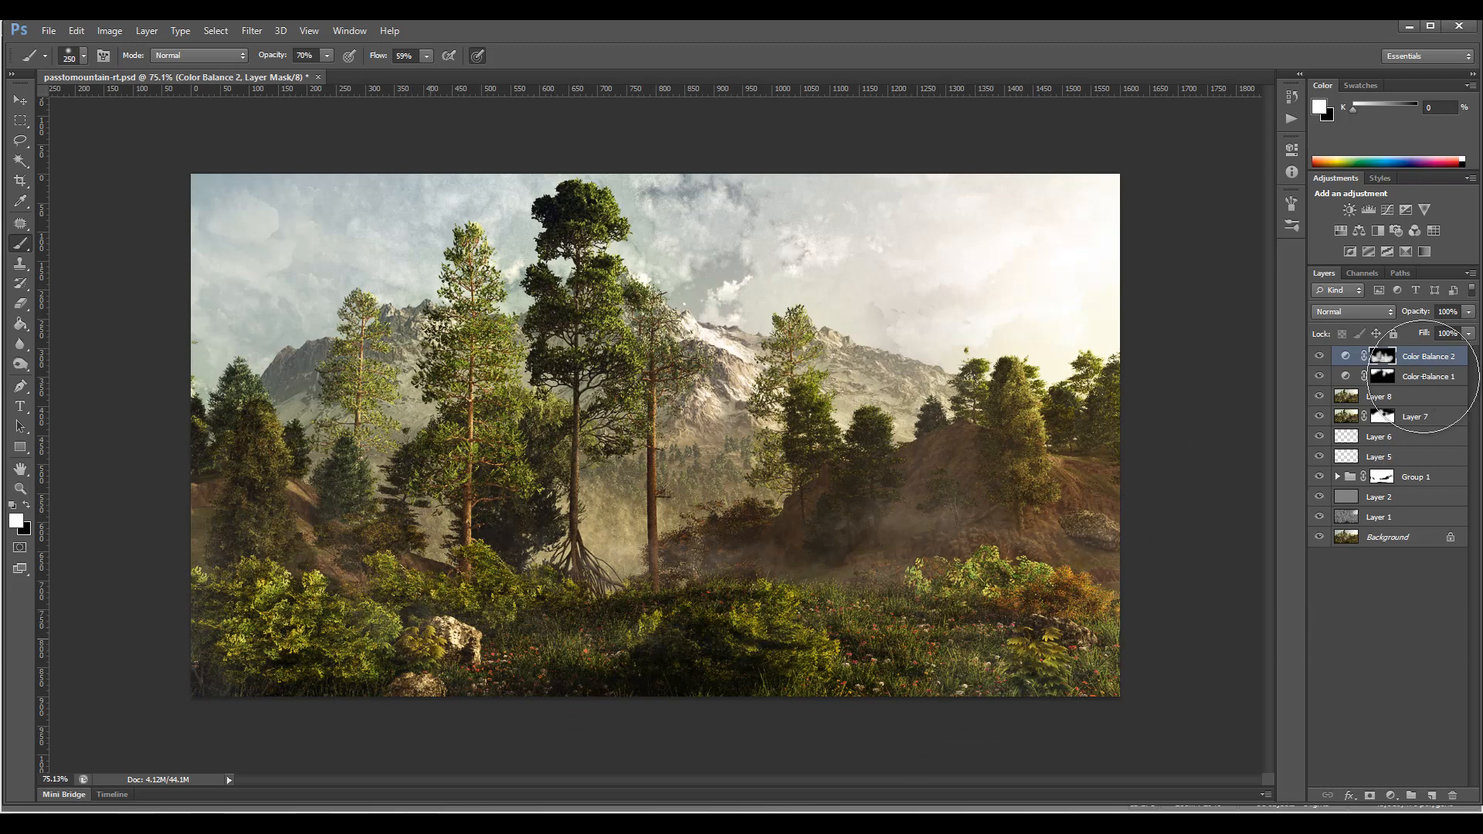
Toggle the second Color Balance layer's visibility to compare the foreground with and without its color shift.
click(1320, 357)
click(1321, 357)
click(1321, 357)
click(1320, 357)
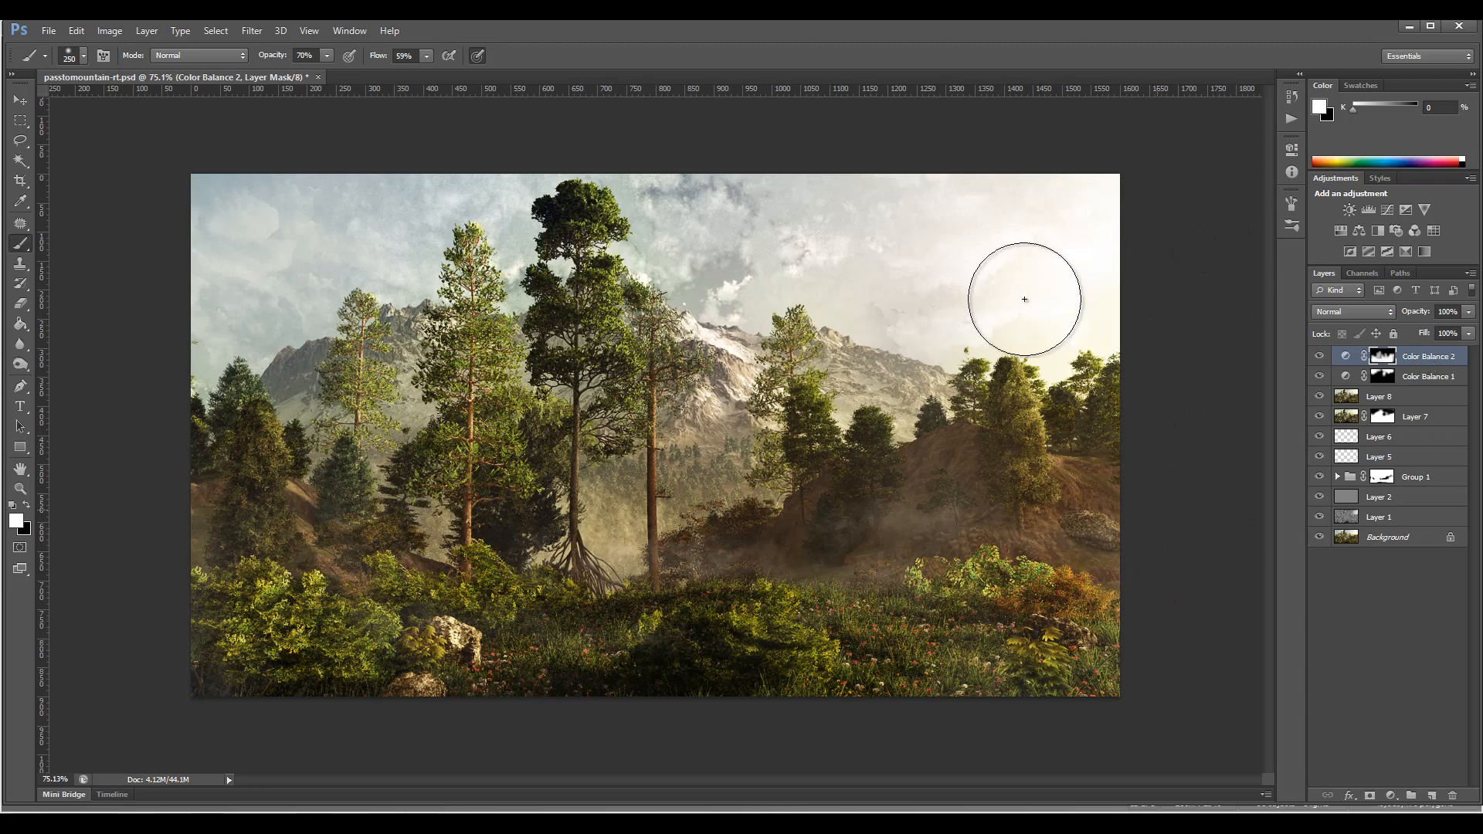
Stamp all visible layers into a new merged layer on top and apply a Gaussian Blur with a 2-pixel radius.
click(20, 100)
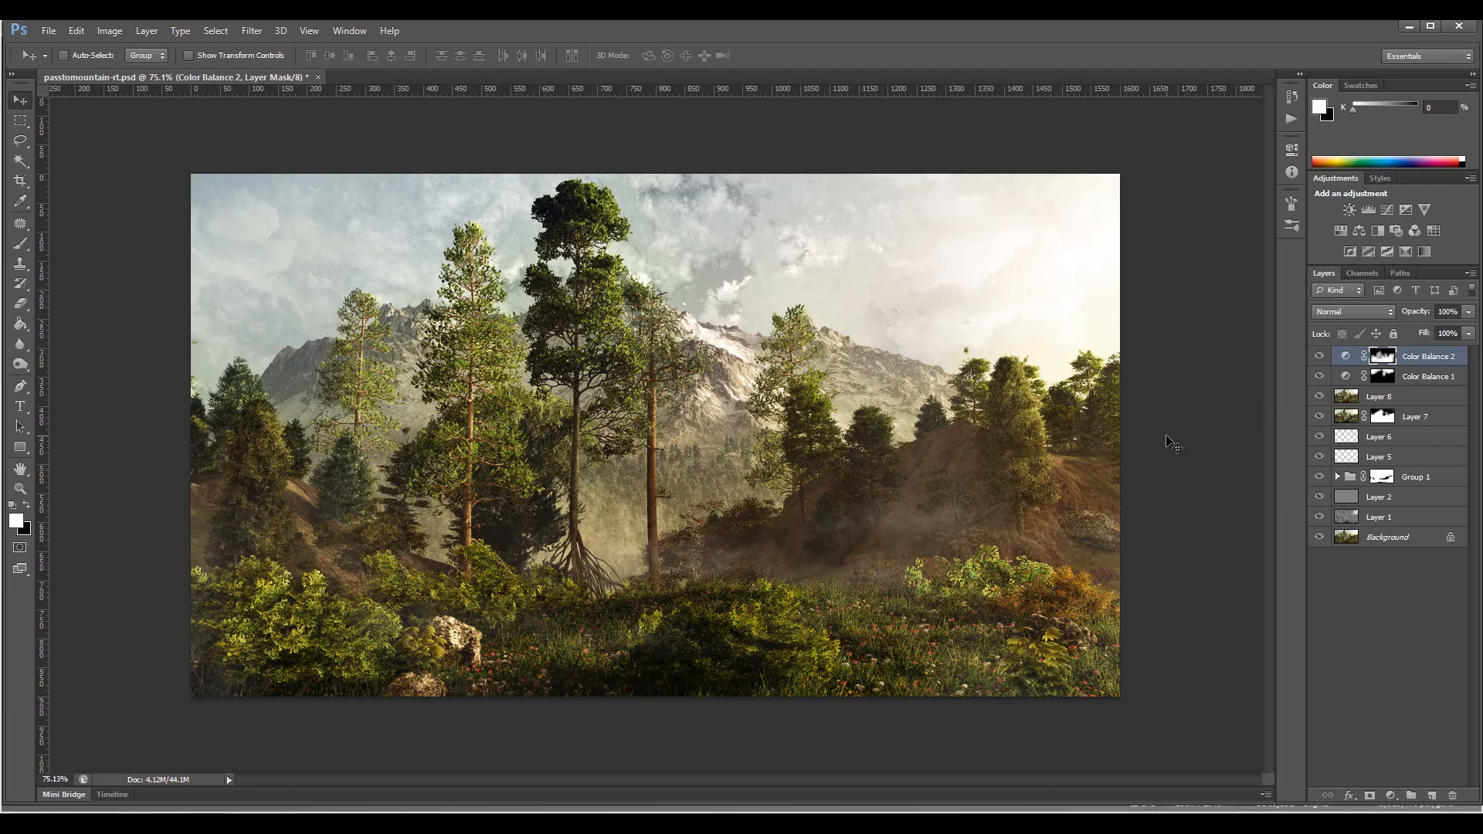
key(ctrl+shift+alt+e)
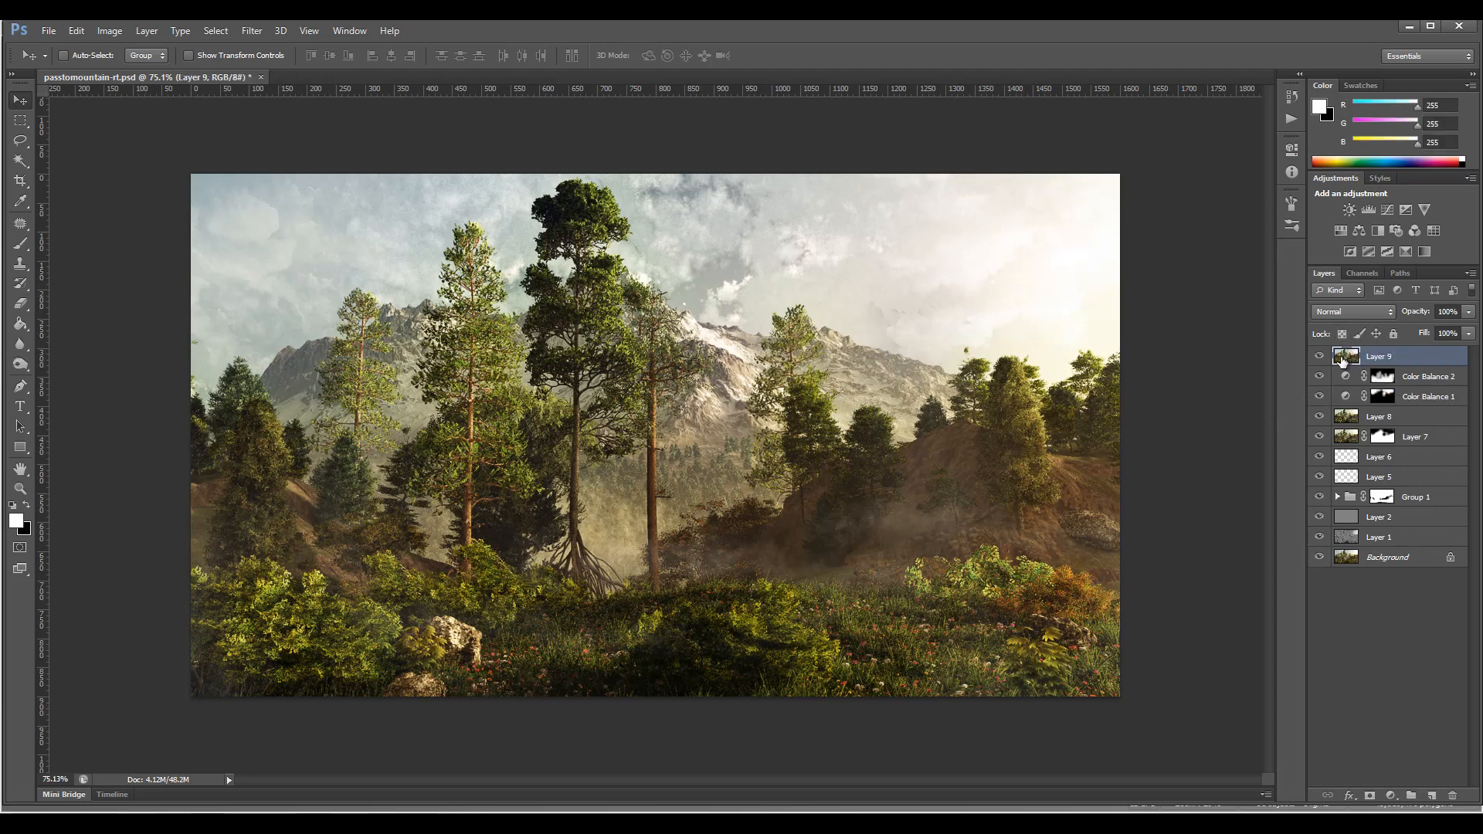
click(217, 31)
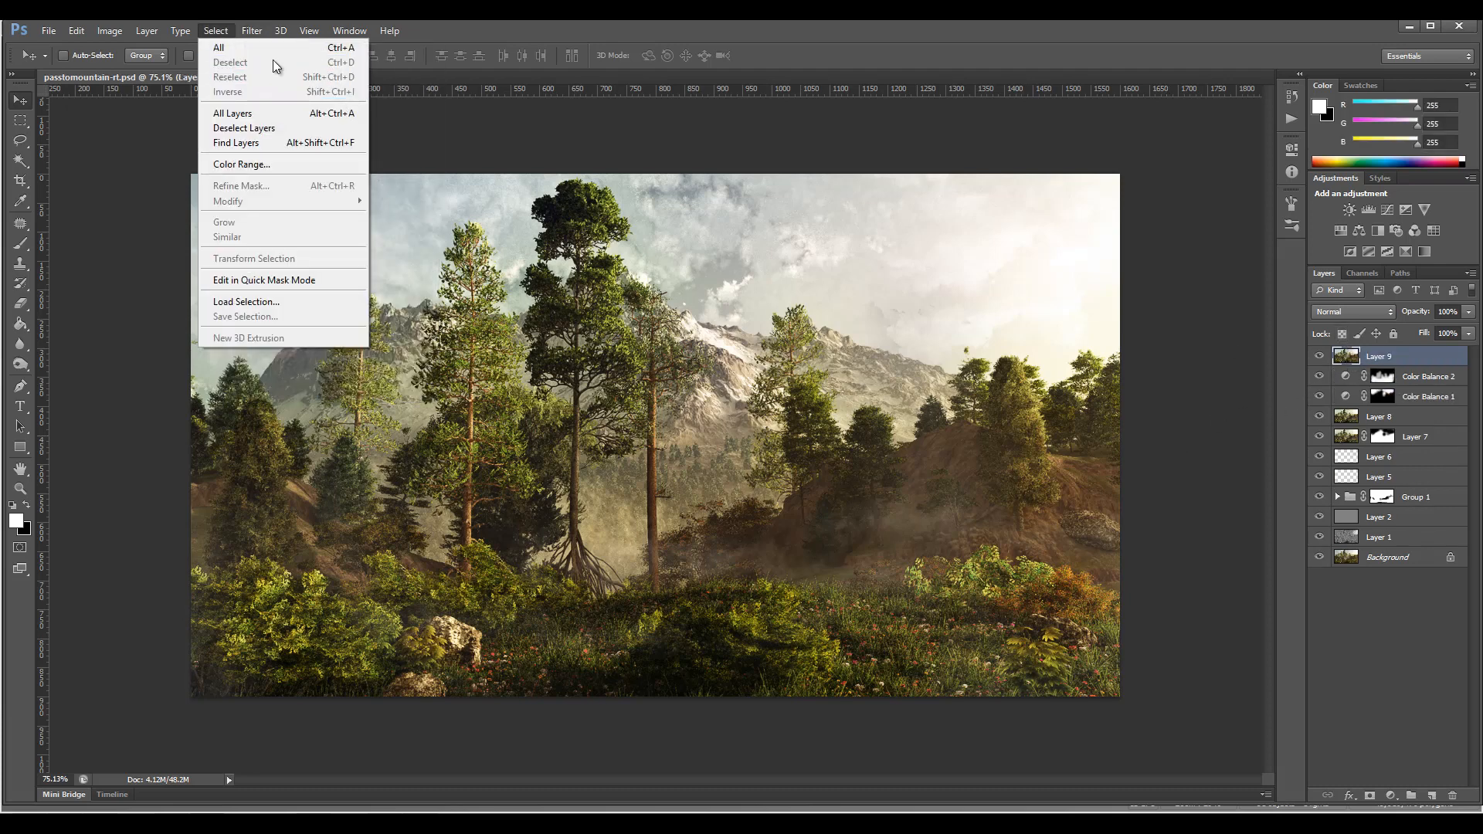
mouse_move(241, 30)
mouse_move(330, 186)
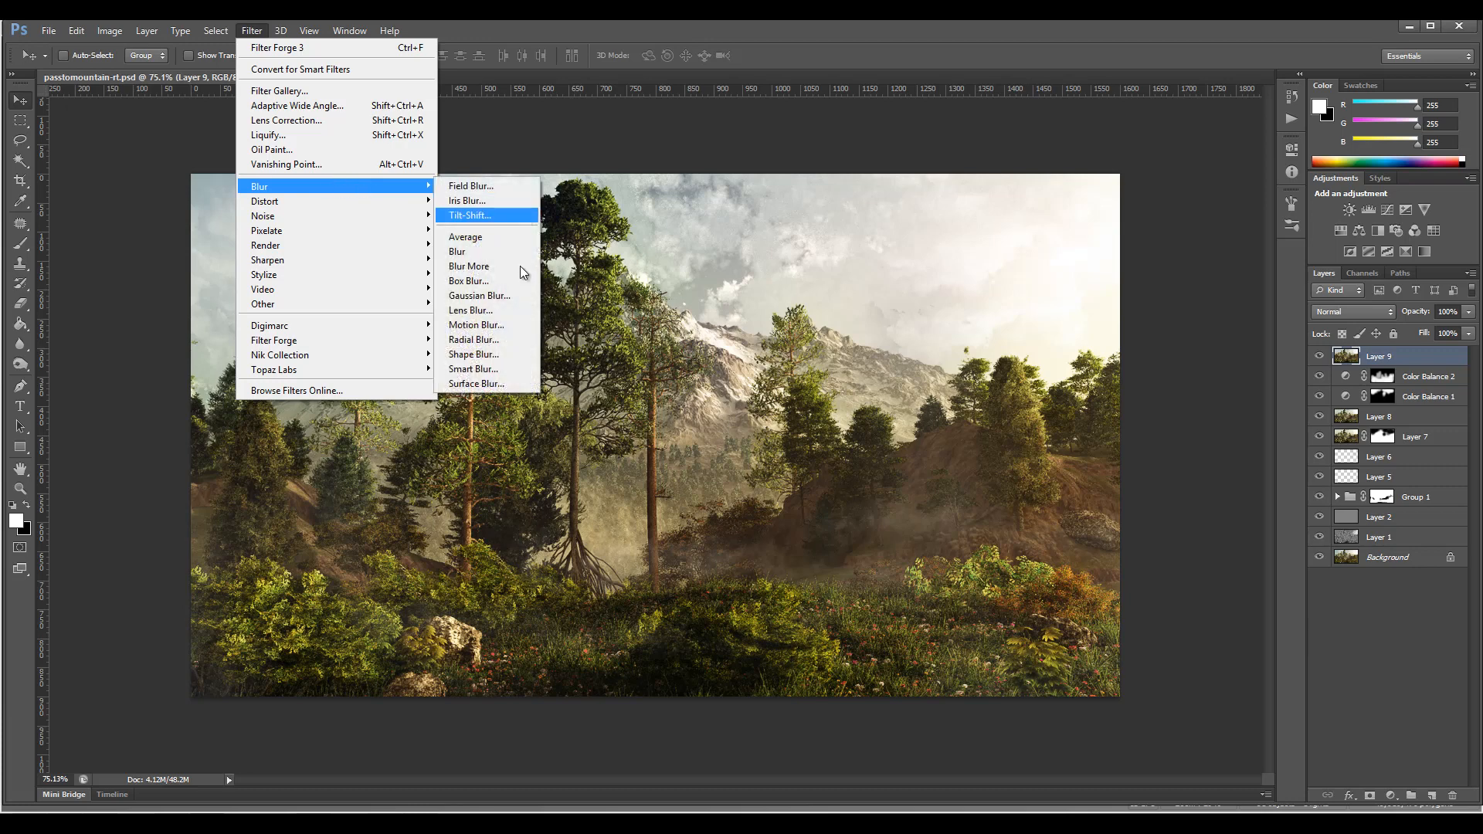
click(521, 297)
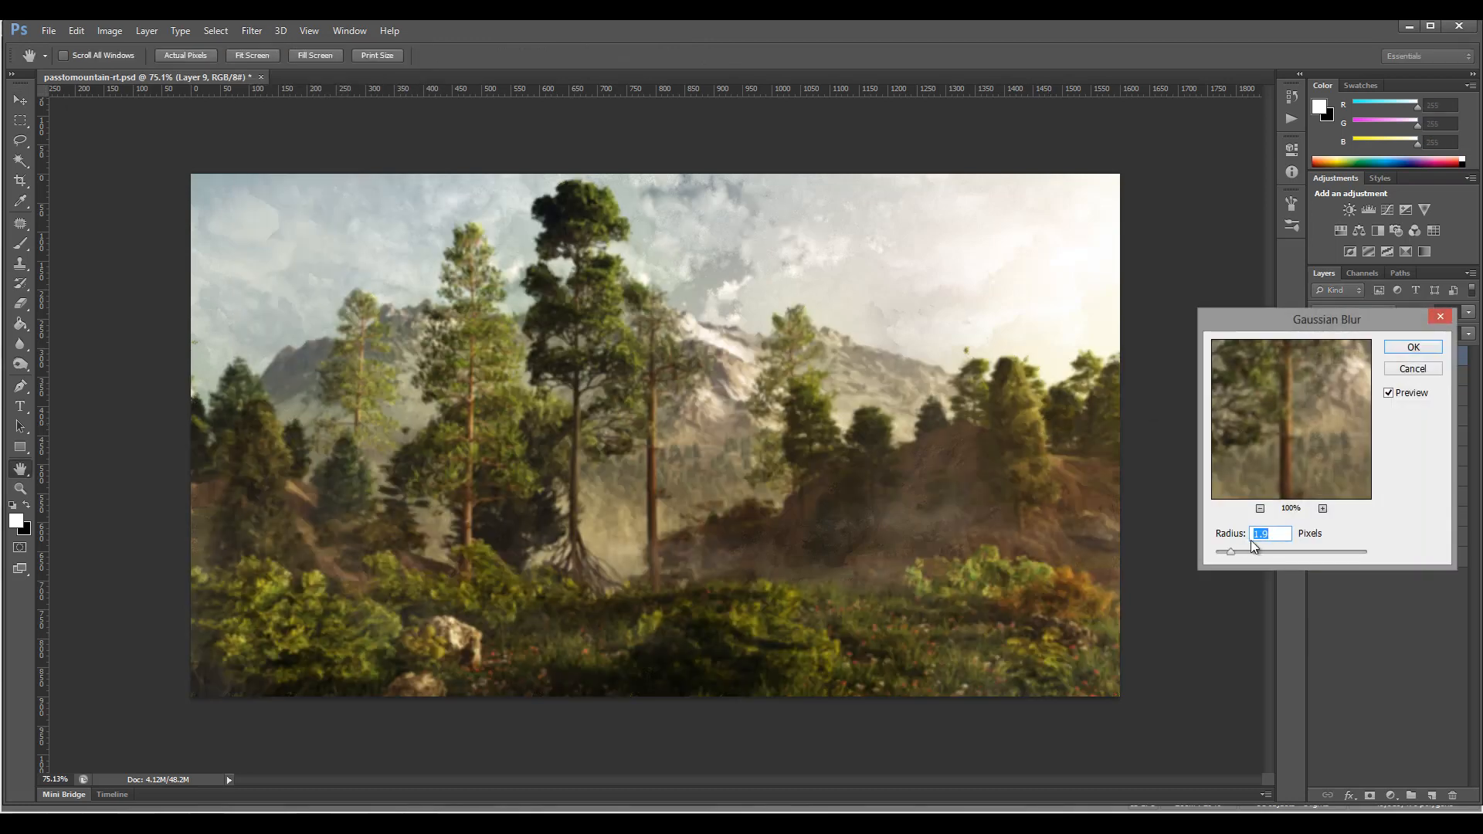
text(2)
click(1415, 346)
key(v)
Try Soft Light blending on the blurred merged layer, and switch it to Screen with the fill reduced to 68%.
click(1385, 312)
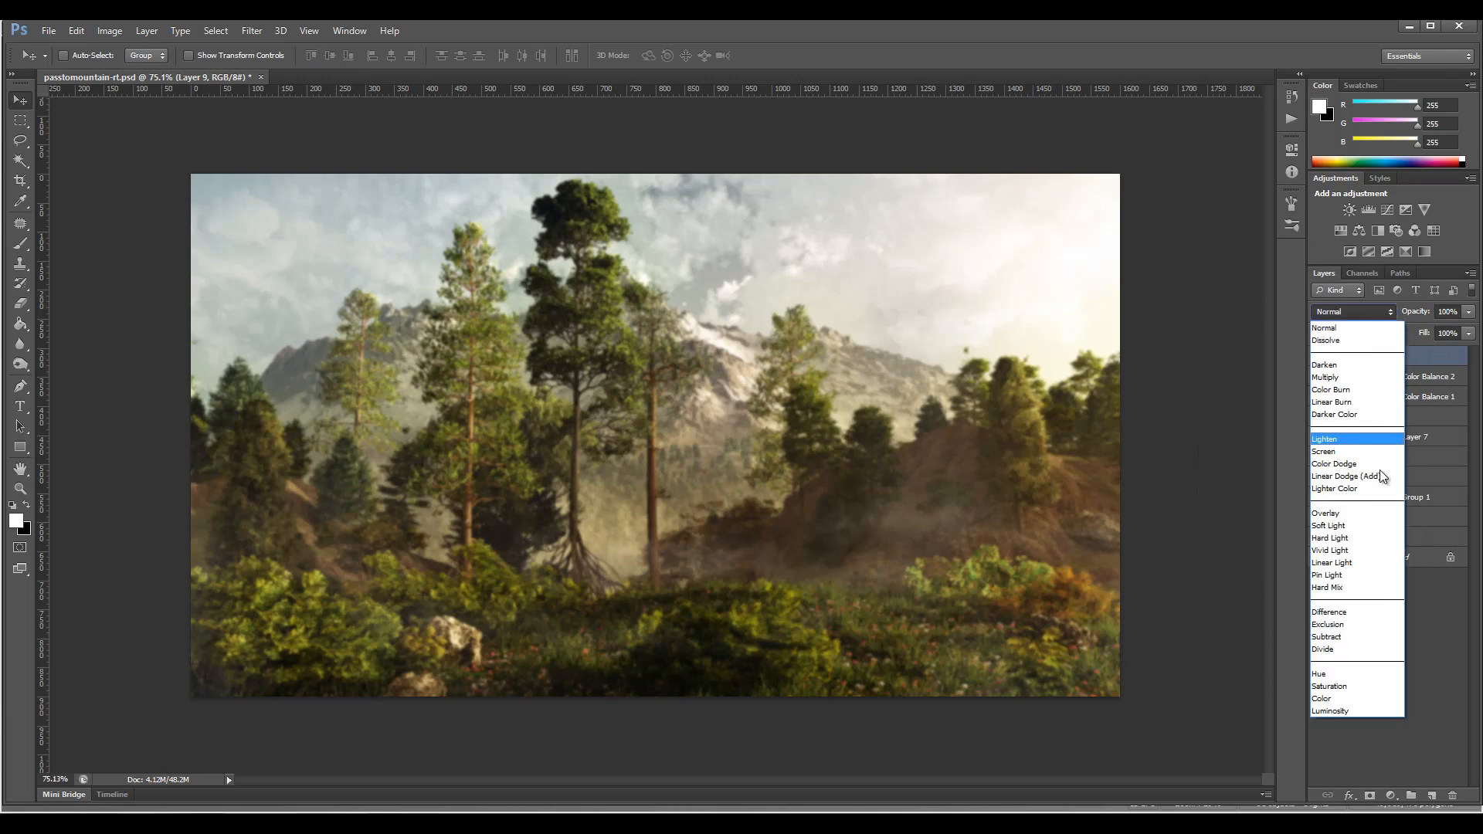
click(1364, 525)
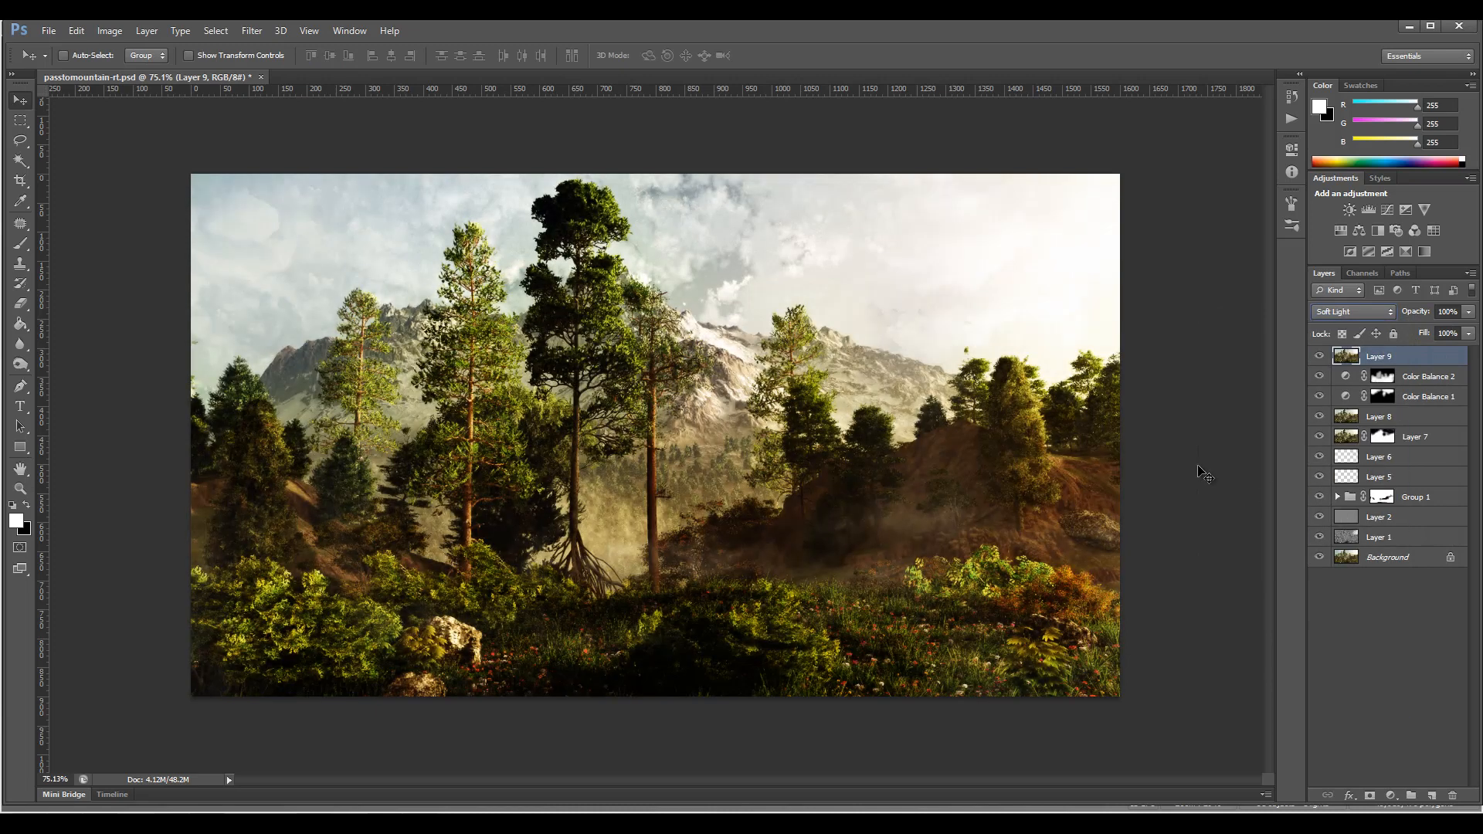
click(1360, 309)
click(1366, 447)
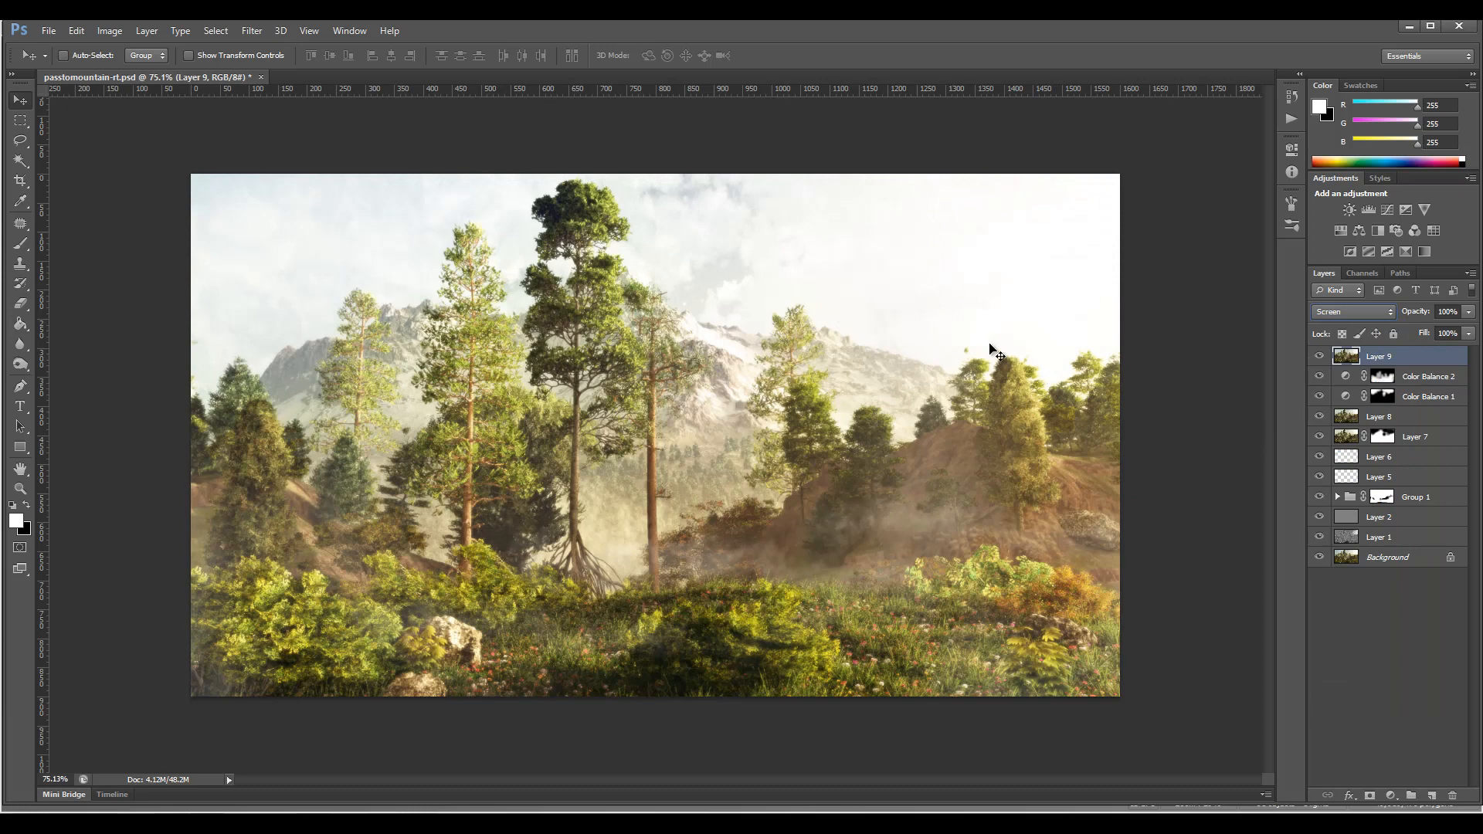
click(1469, 334)
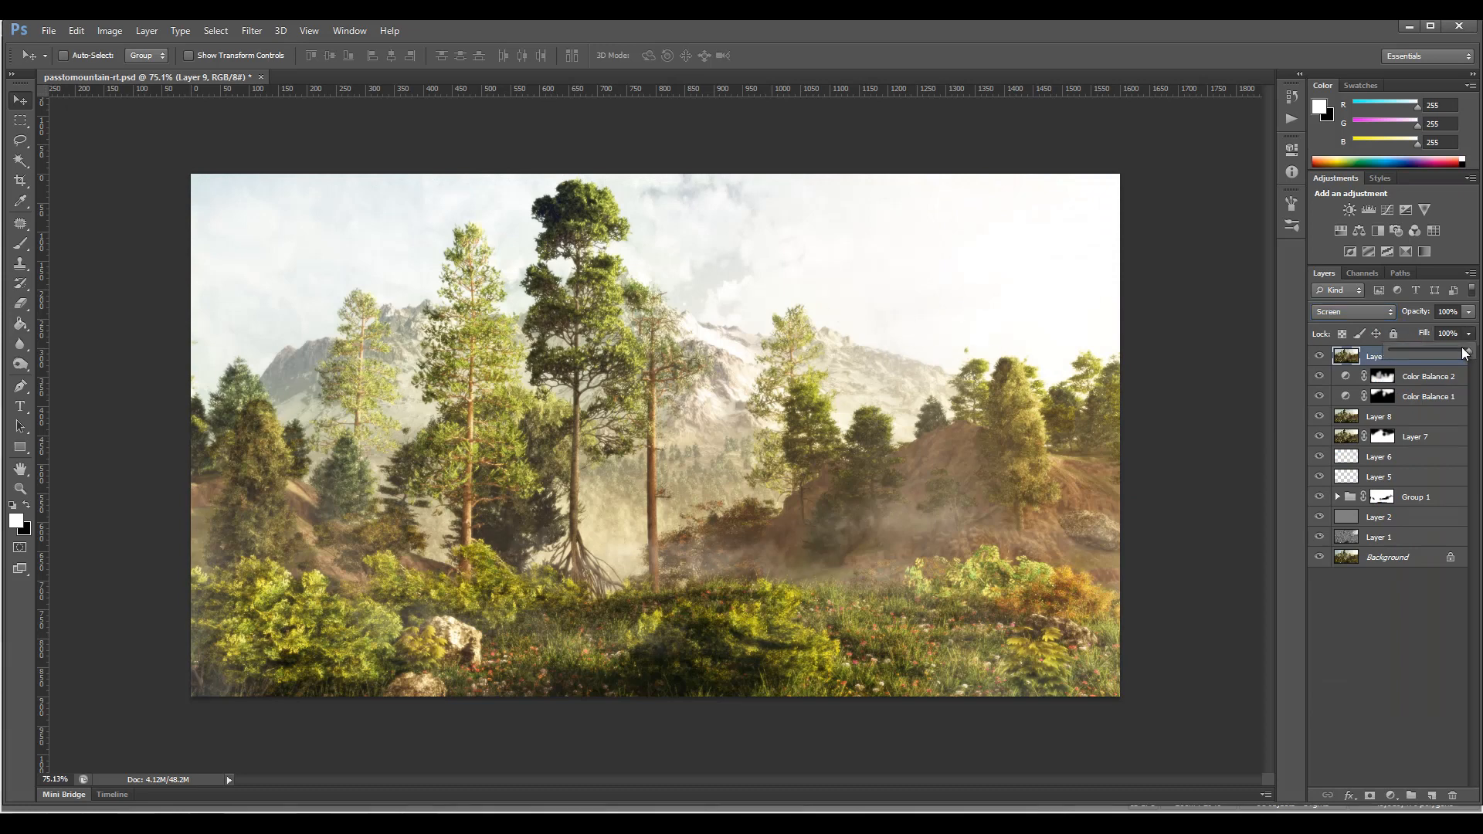
drag(1387, 350, 1441, 352)
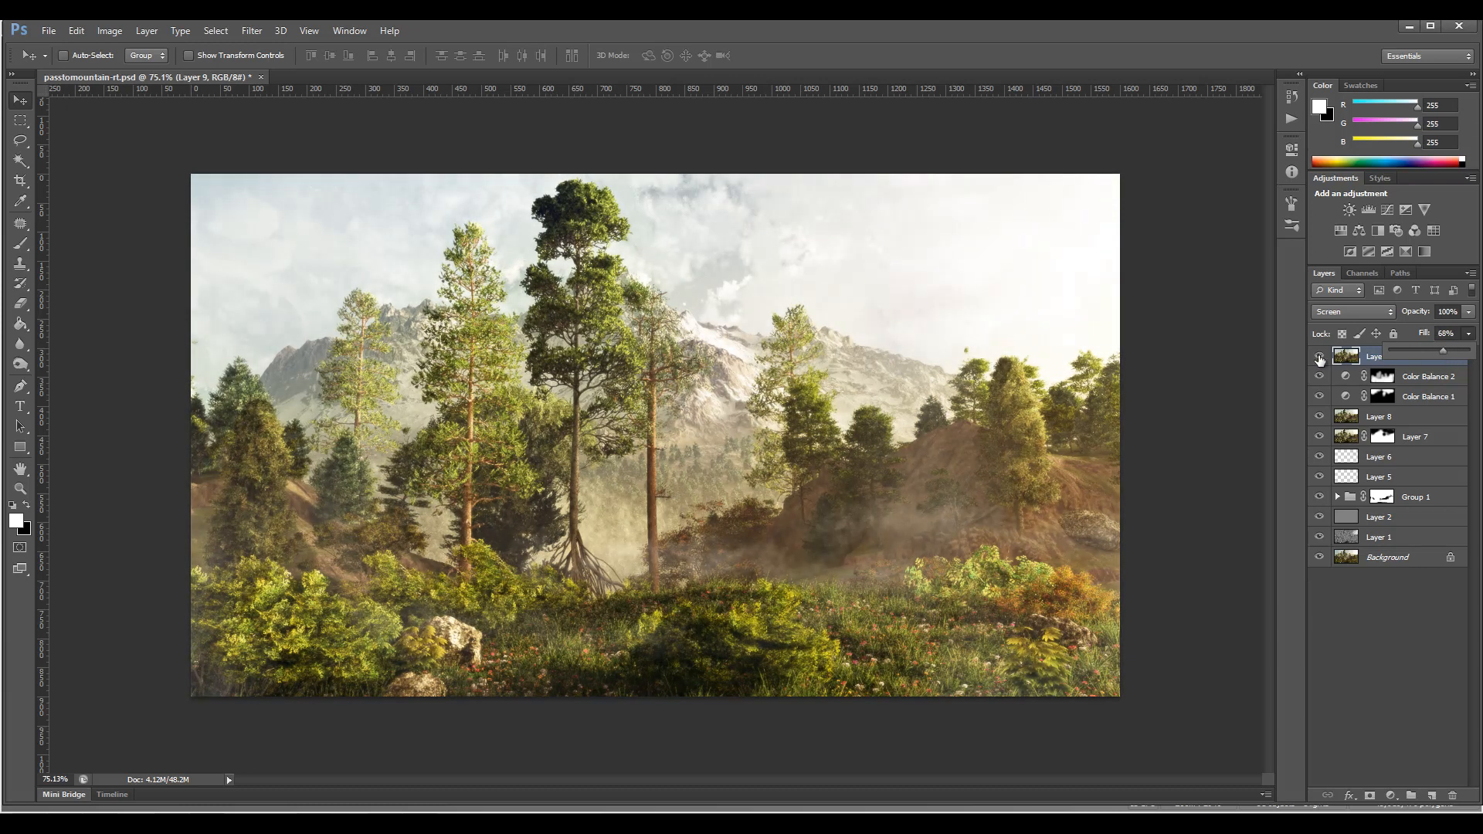
Hide the blurred Screen layer for comparison and delete it.
click(1320, 357)
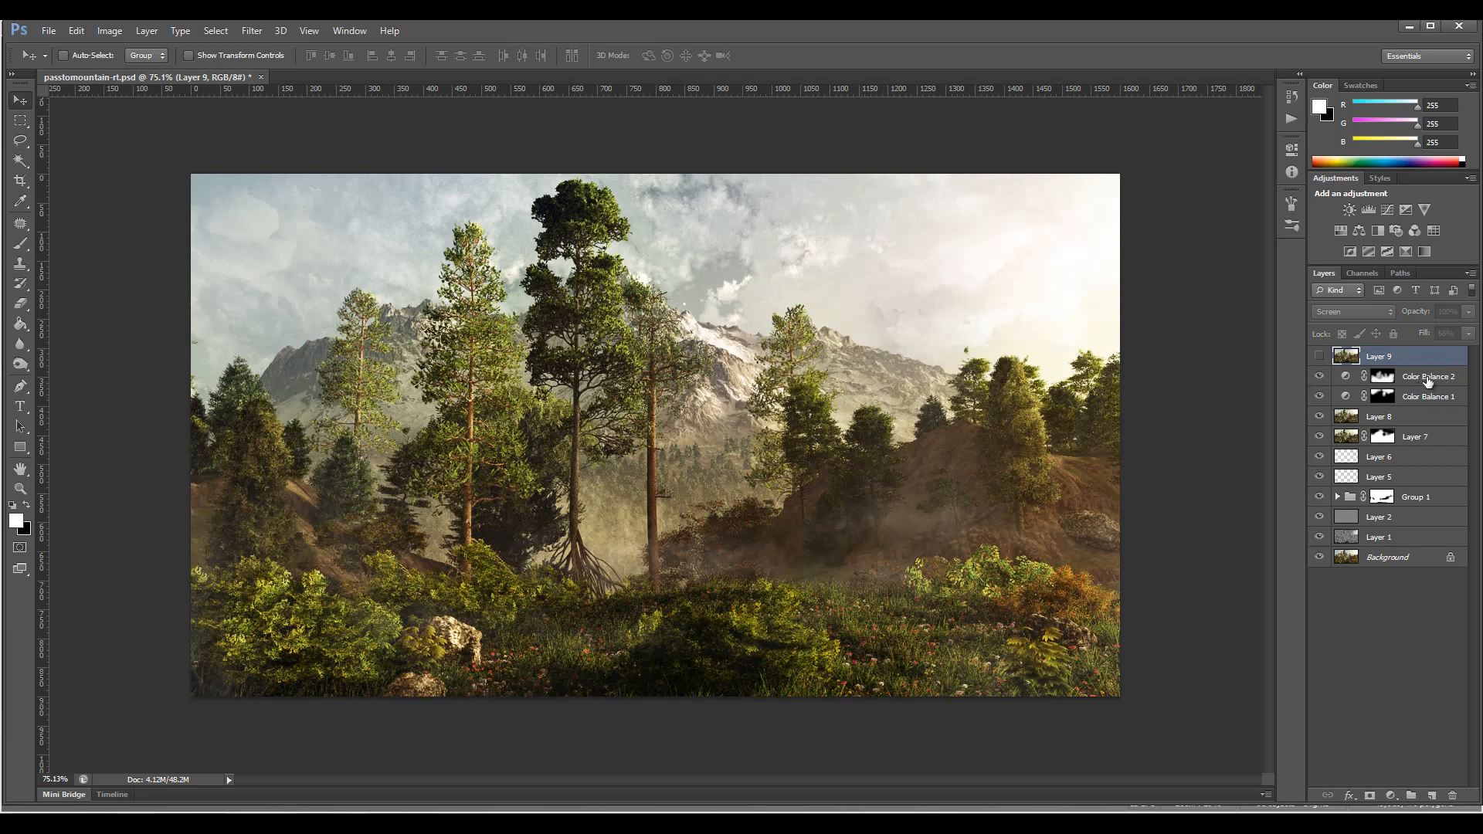
click(1453, 796)
click(714, 318)
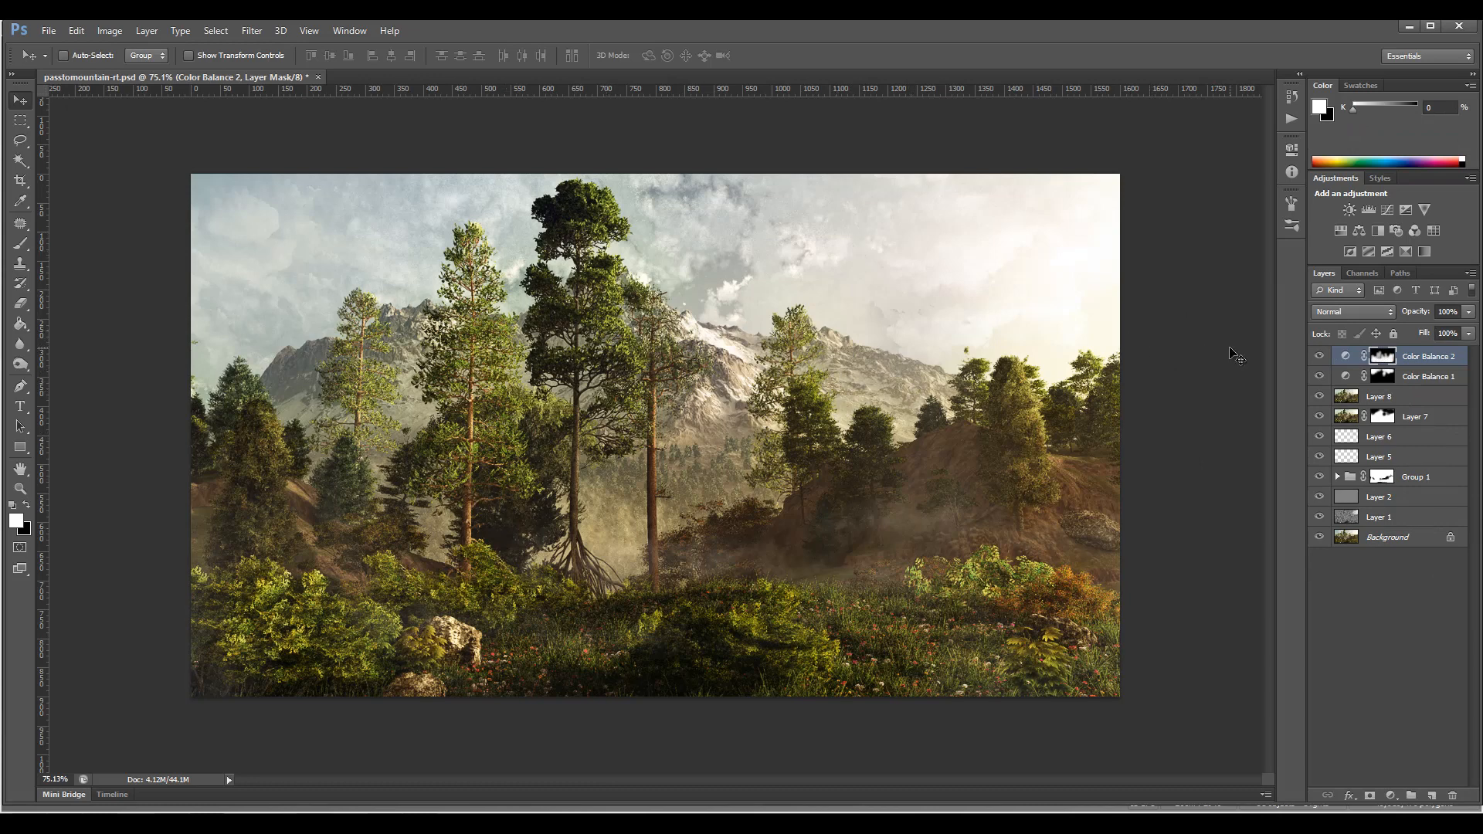
Create a fresh unblurred merged layer of the whole image on top and sharpen it with Unsharp Mask.
key(ctrl+z)
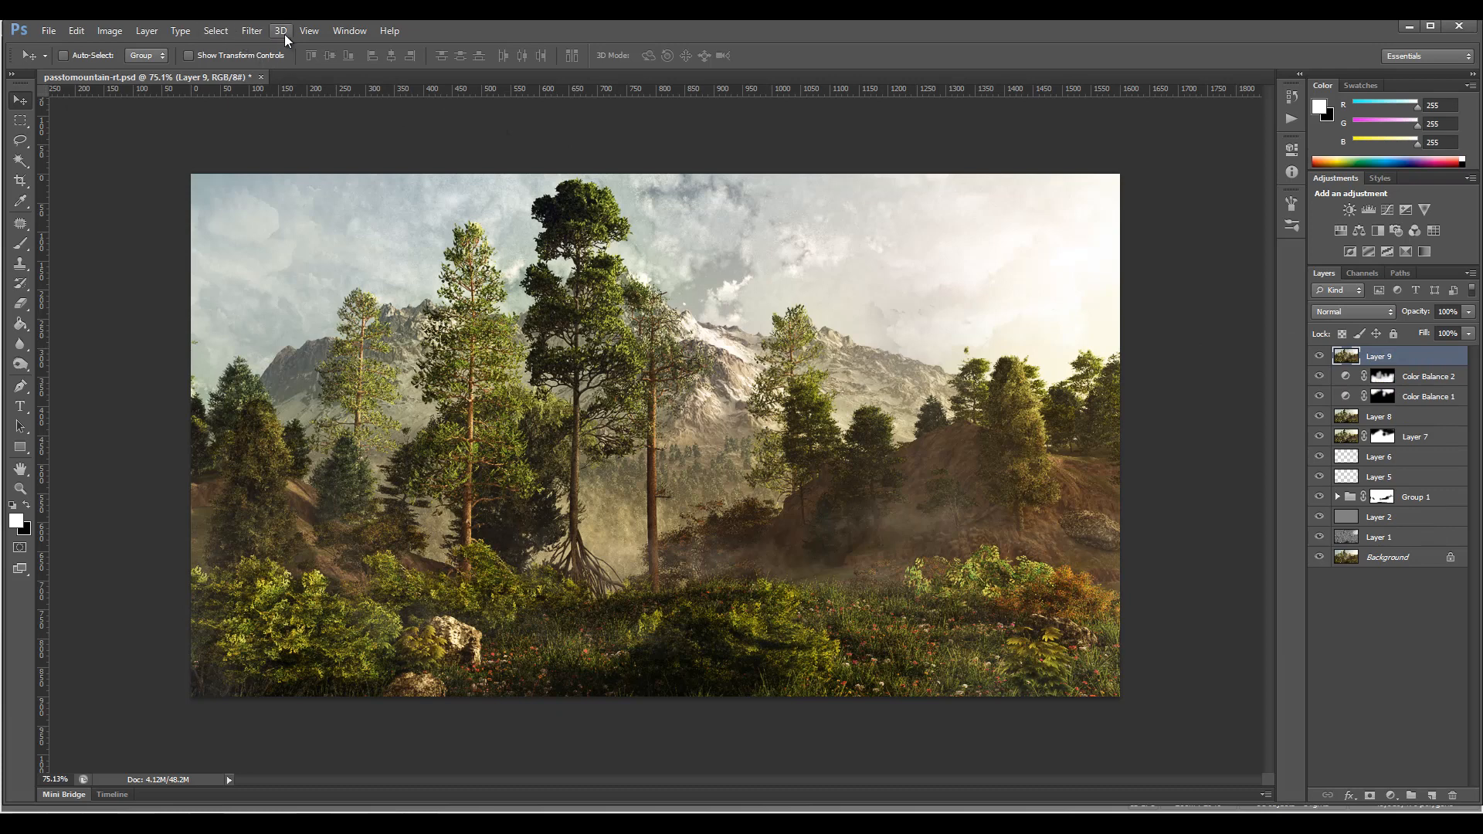
click(252, 31)
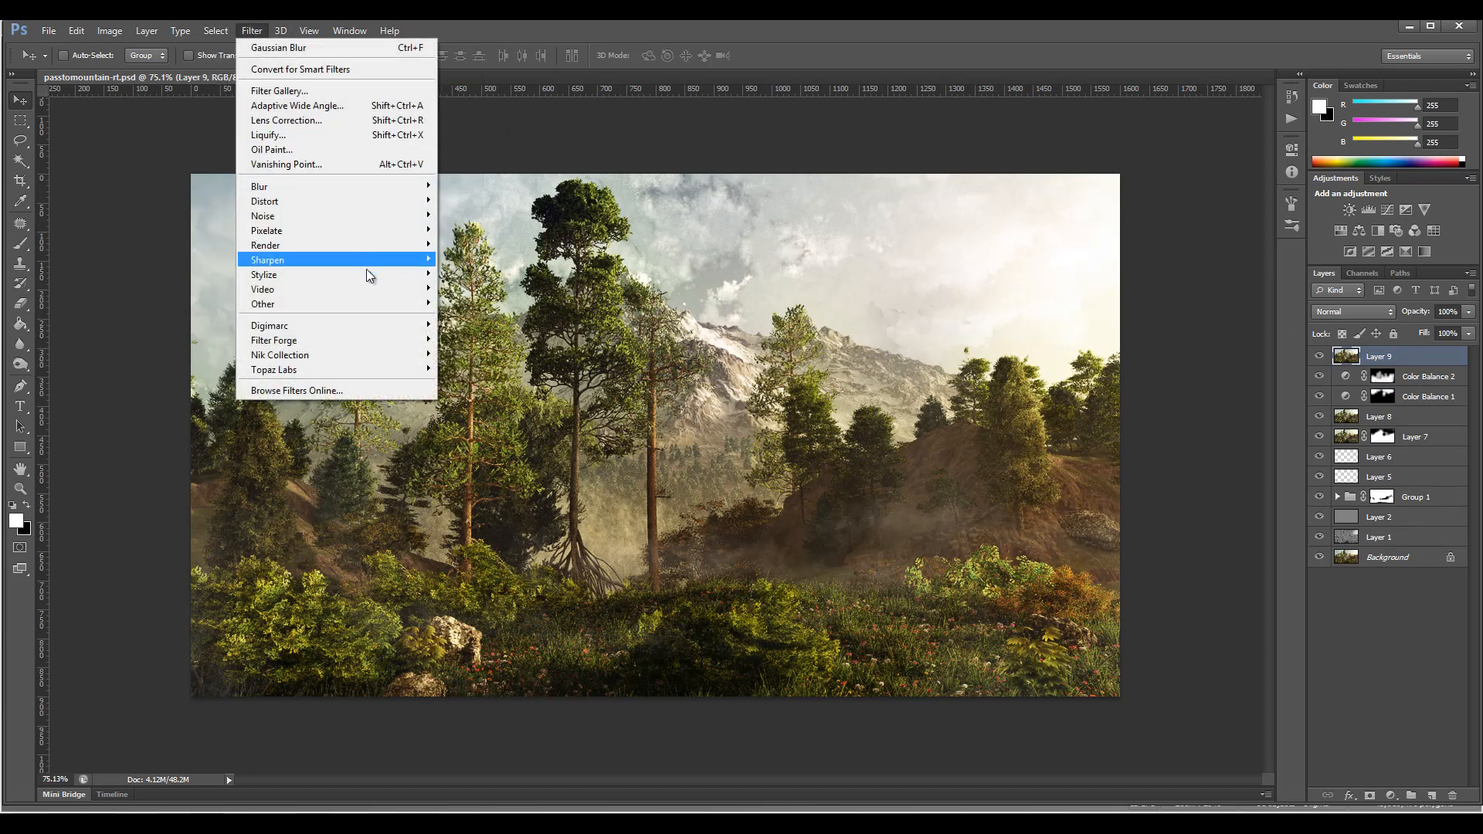
mouse_move(366, 259)
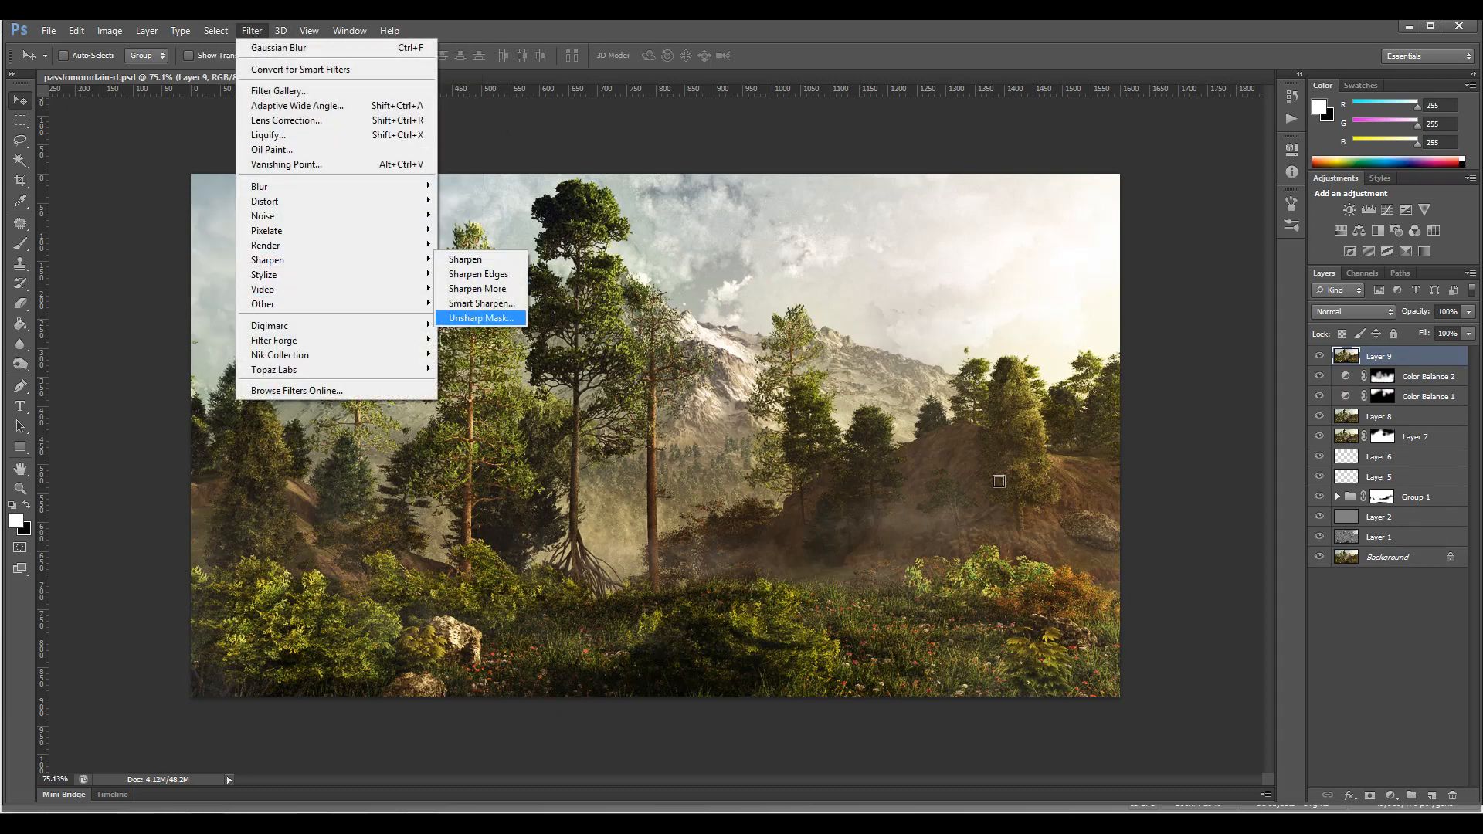
click(468, 318)
mouse_move(1097, 378)
mouse_down()
mouse_move(1181, 378)
mouse_move(1085, 377)
mouse_up()
click(1243, 177)
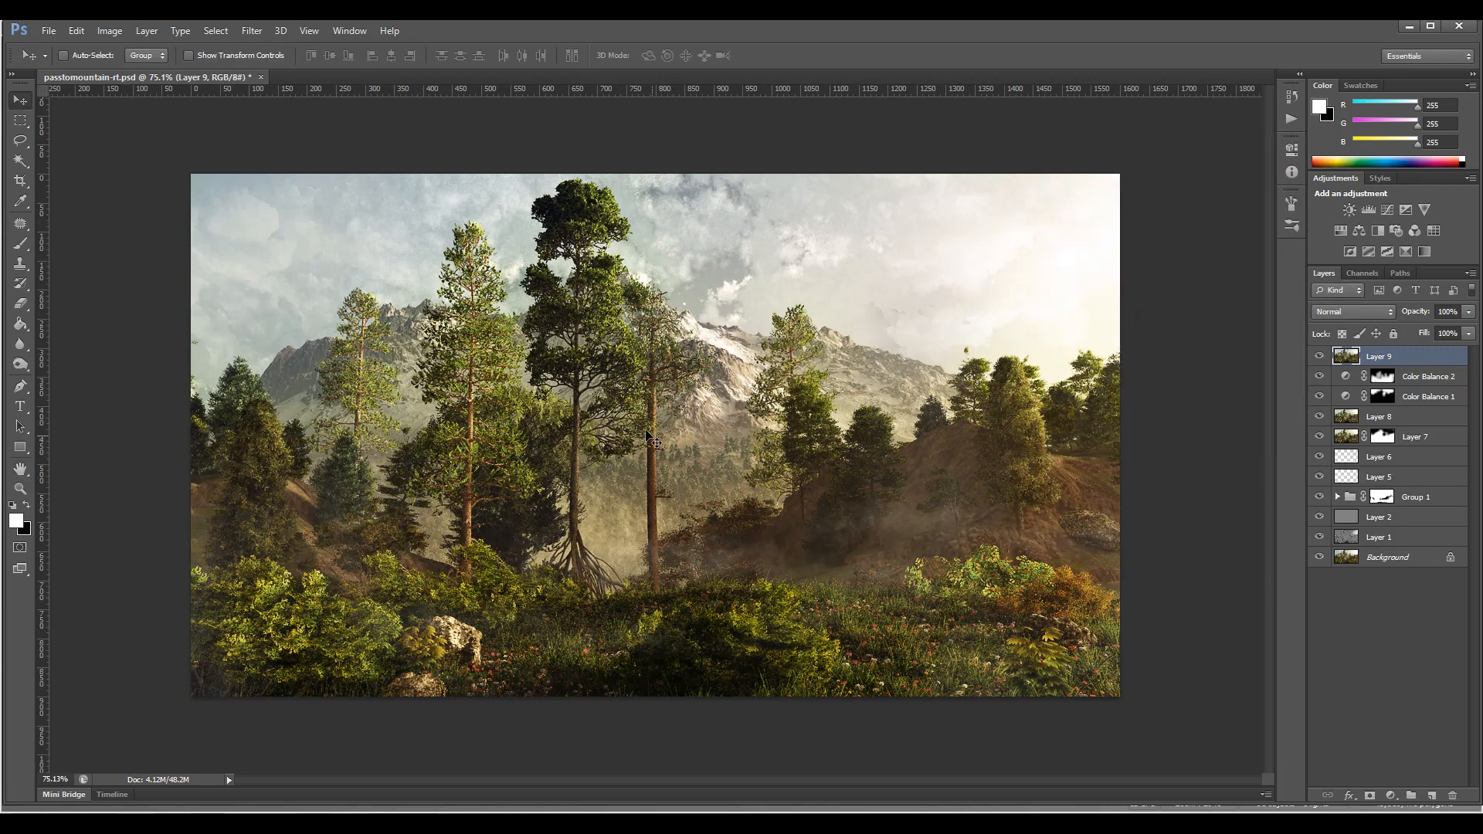
Add a Curves adjustment layer and lower the curve's white point to zero output, turning the whole image black.
click(1401, 797)
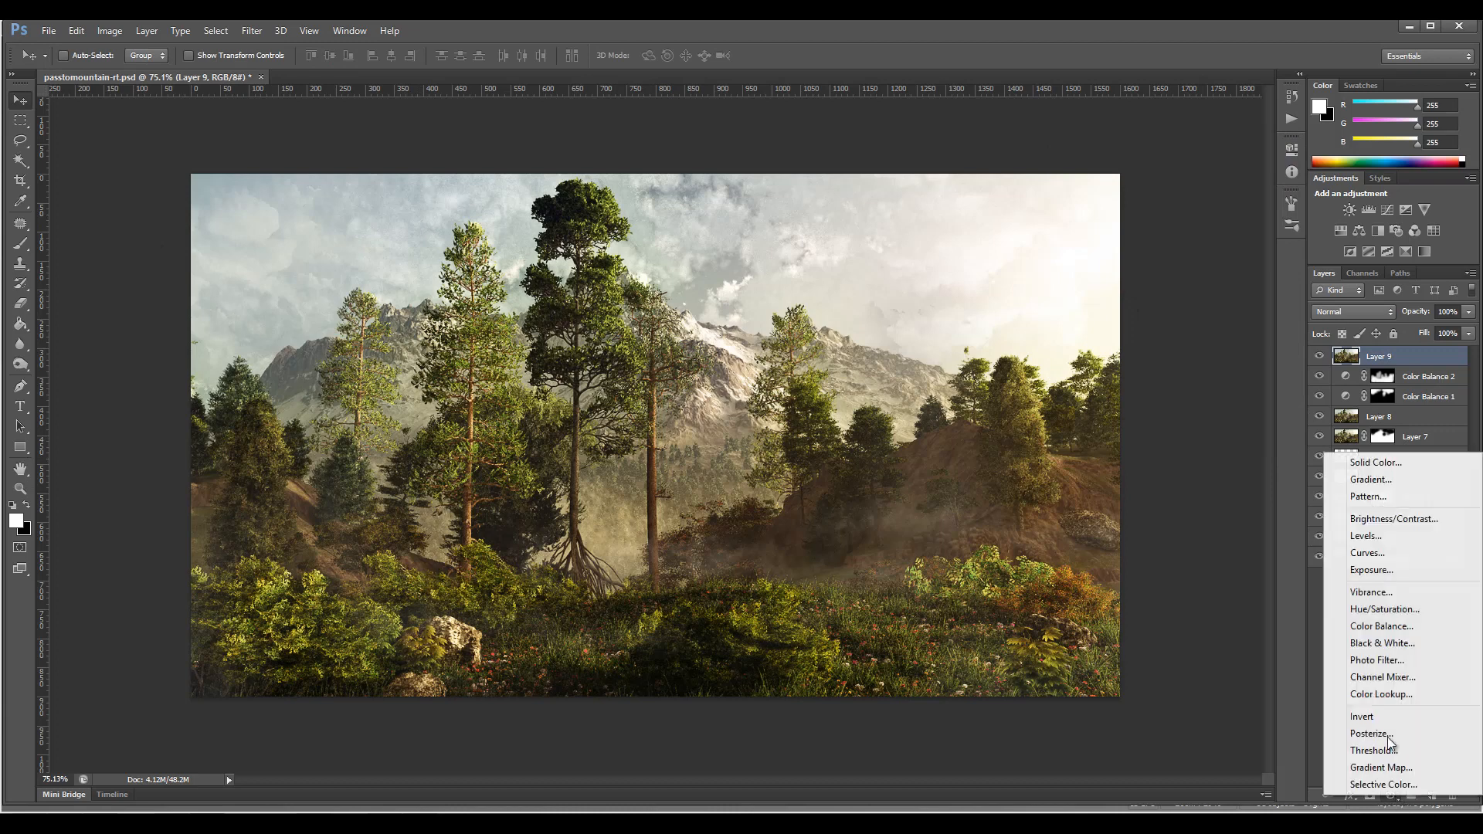
click(1412, 546)
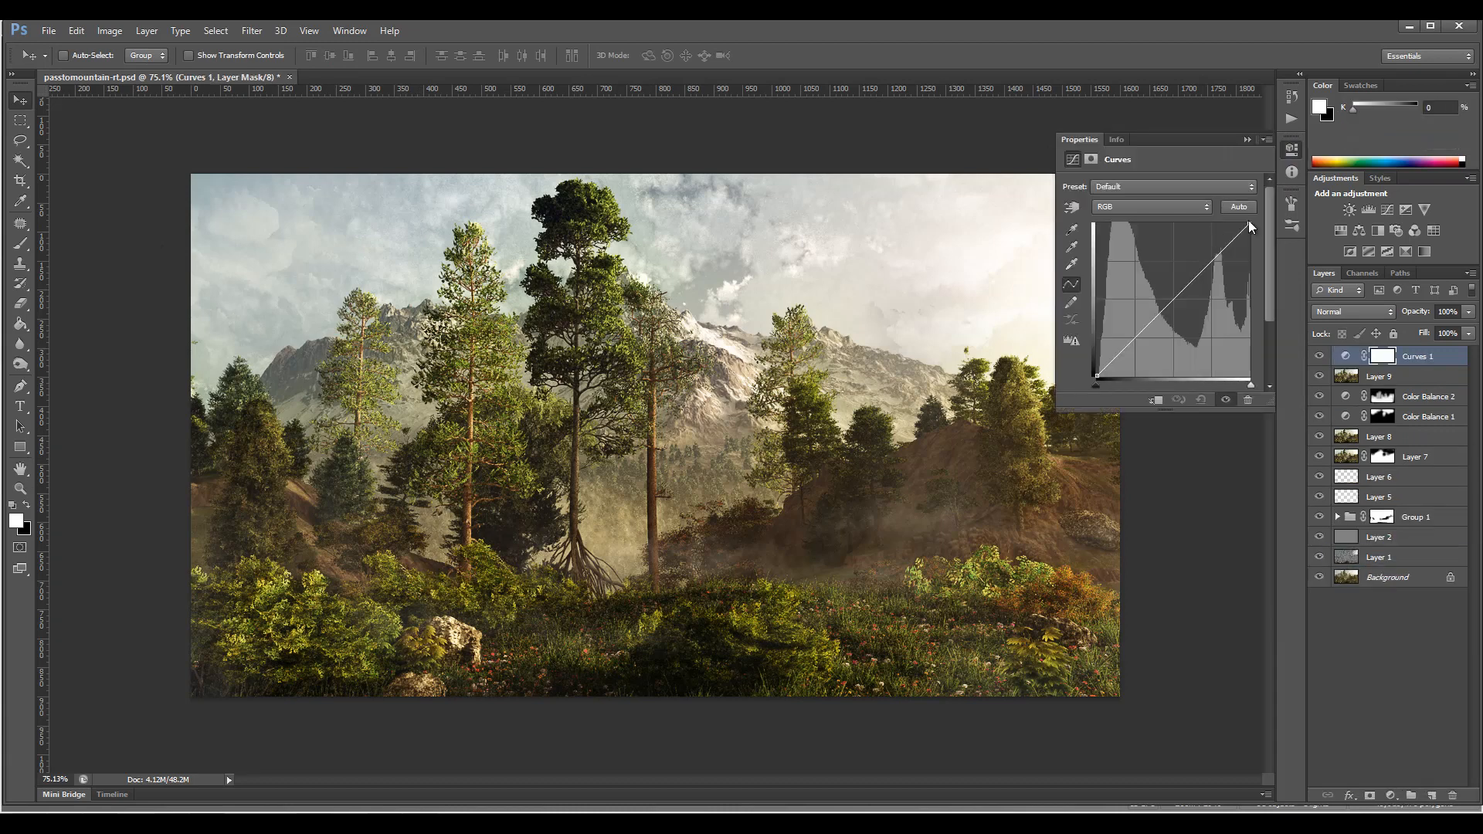
drag(1250, 223, 1250, 378)
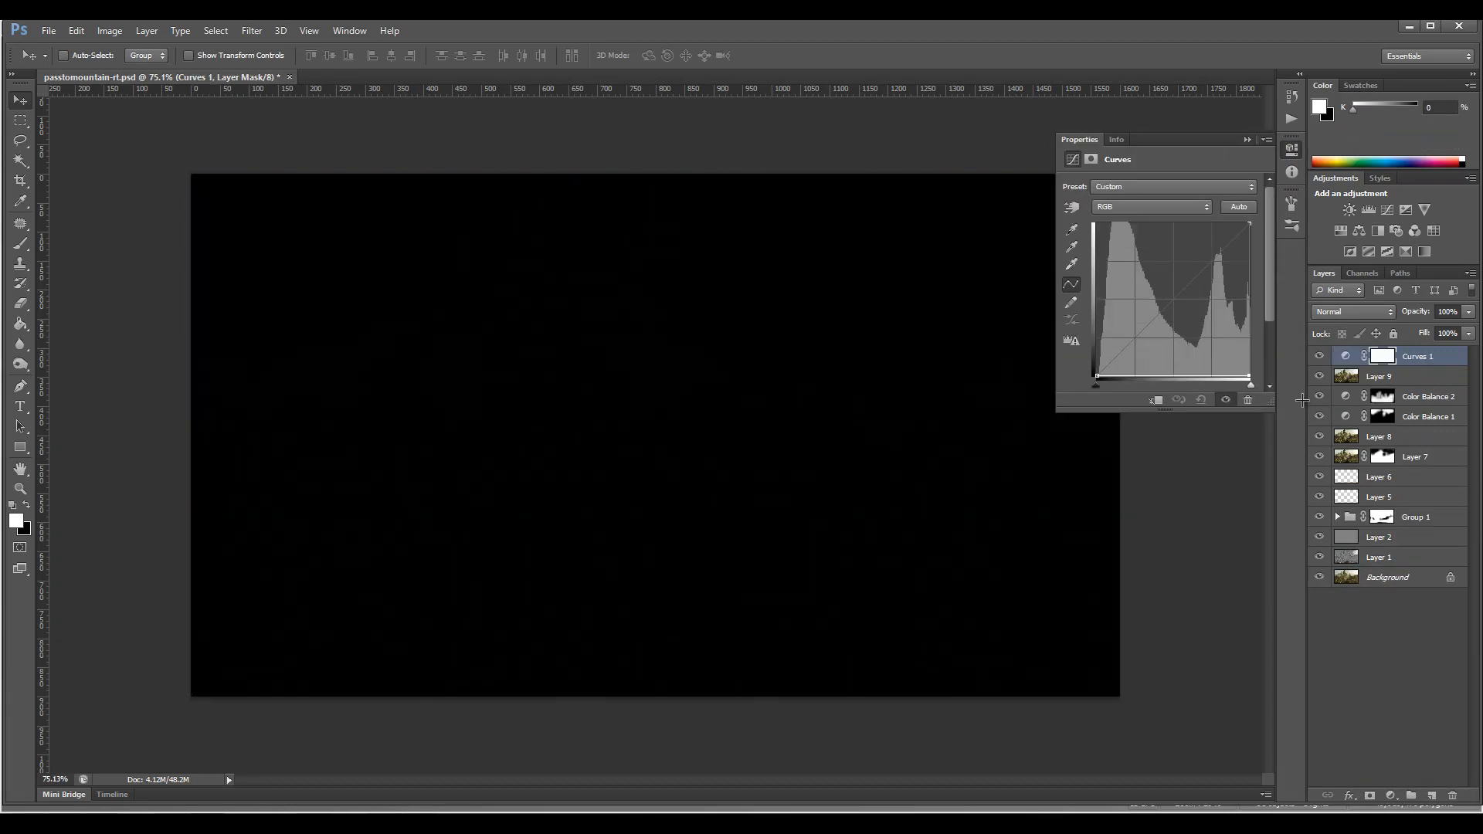
Select a rectangle slightly inset from the image edges, fill it with black on the Curves mask, and deselect.
click(20, 121)
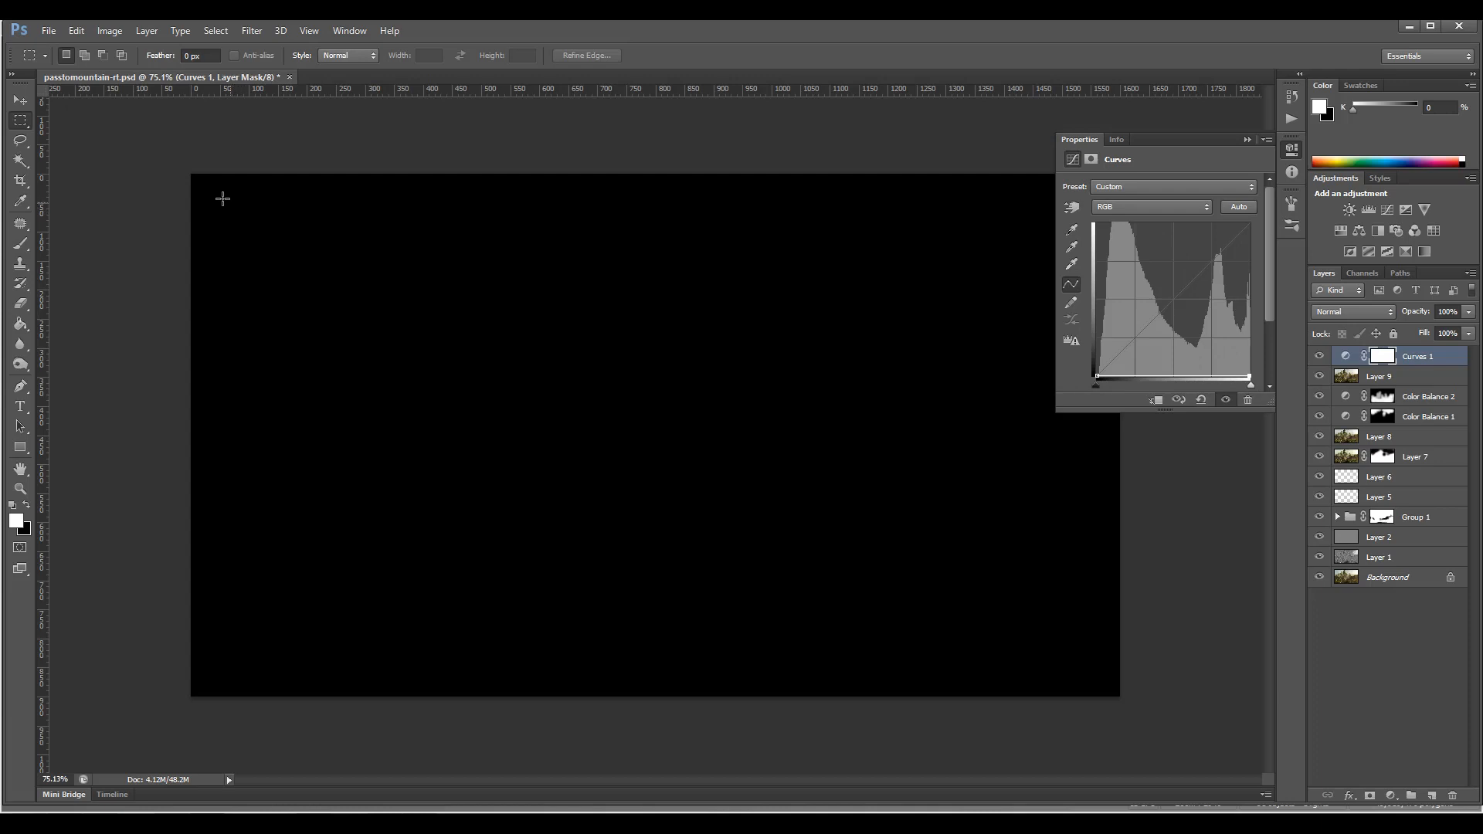
mouse_move(213, 194)
mouse_down()
mouse_move(904, 629)
mouse_move(1097, 678)
mouse_up()
click(26, 504)
click(20, 325)
click(440, 341)
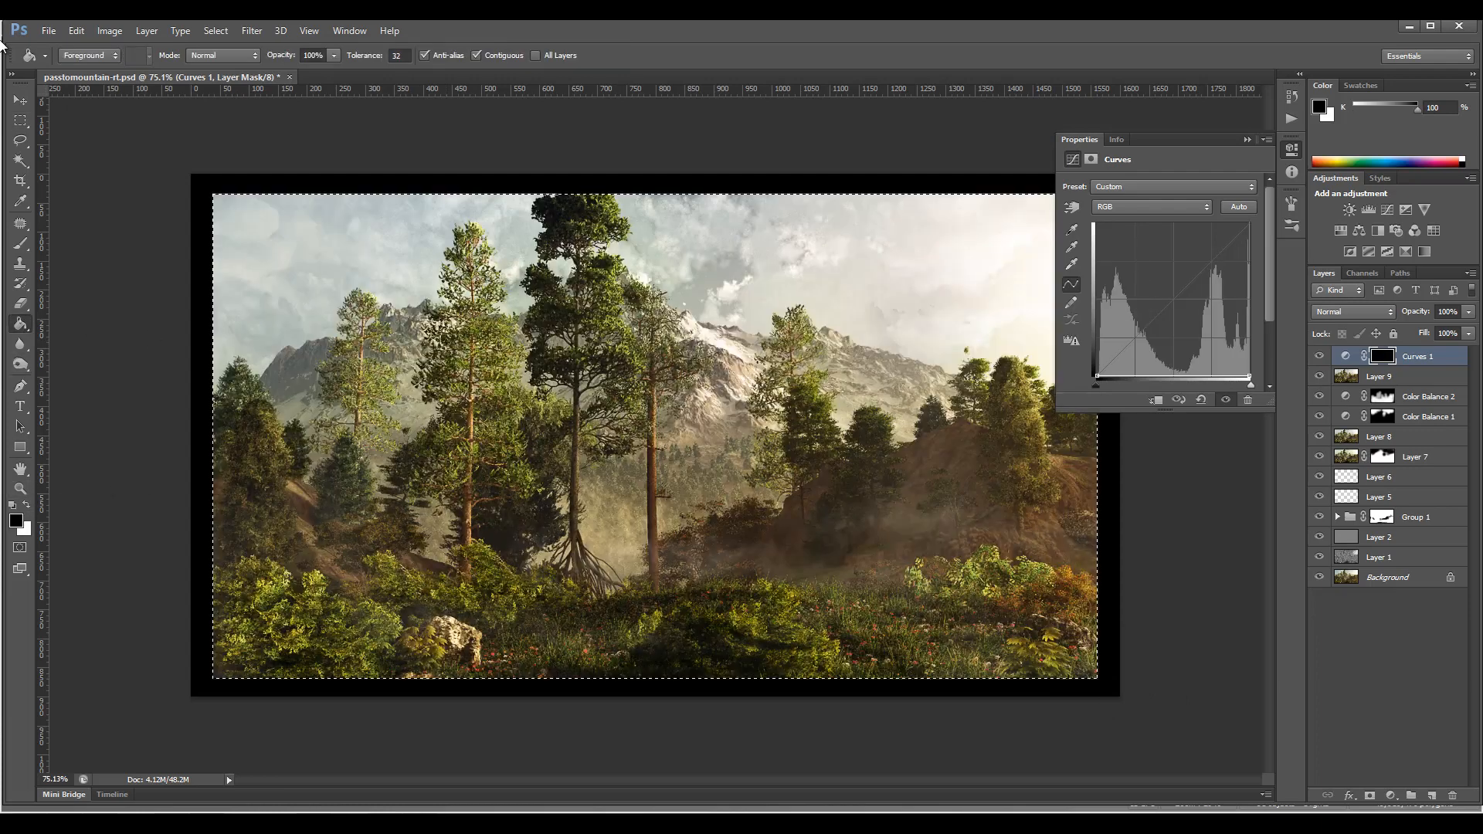
click(20, 120)
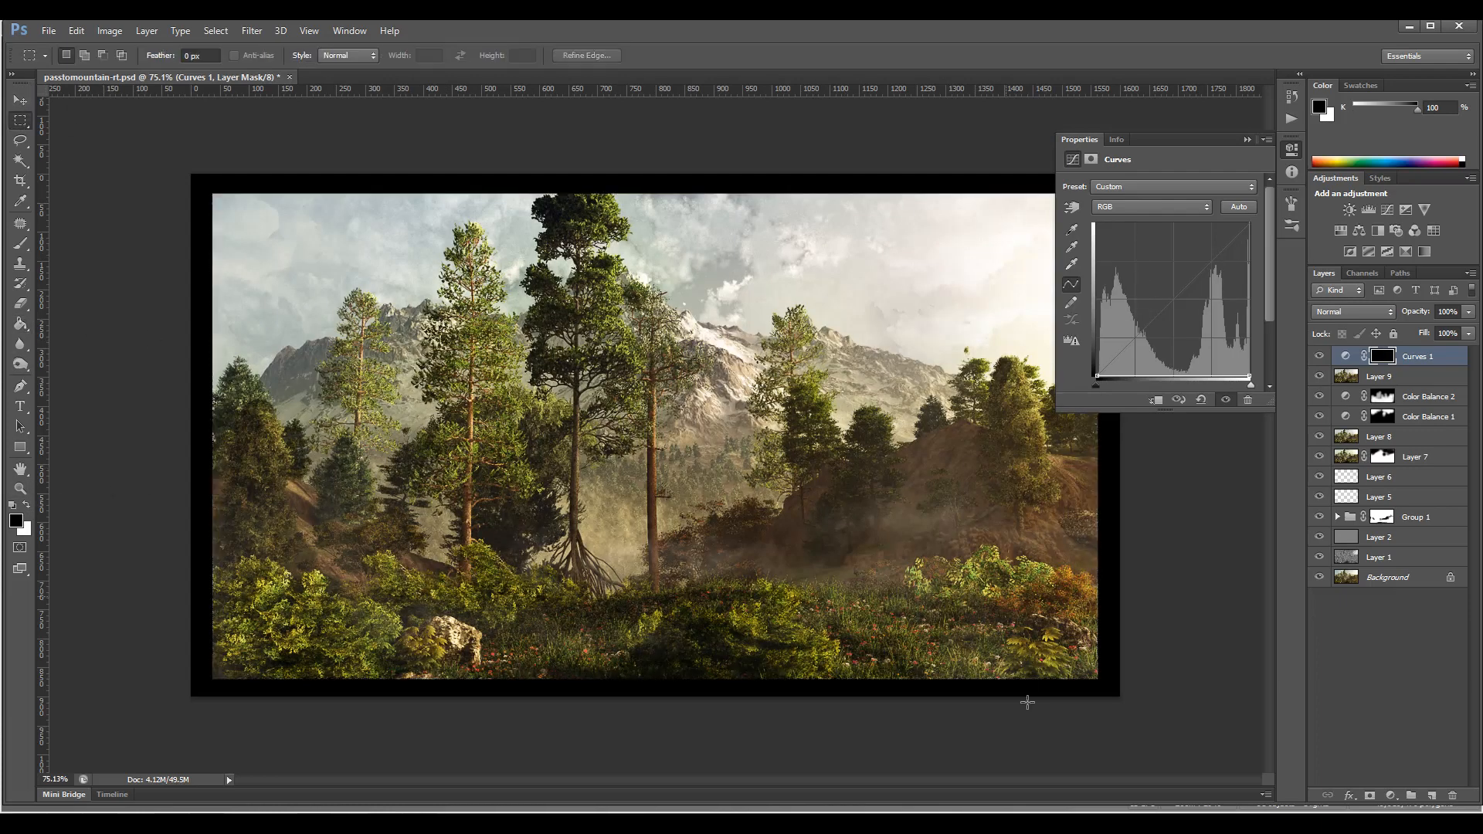
Feather the Curves layer's mask to 61.2 px and set the layer's blend mode to Soft Light.
click(1091, 159)
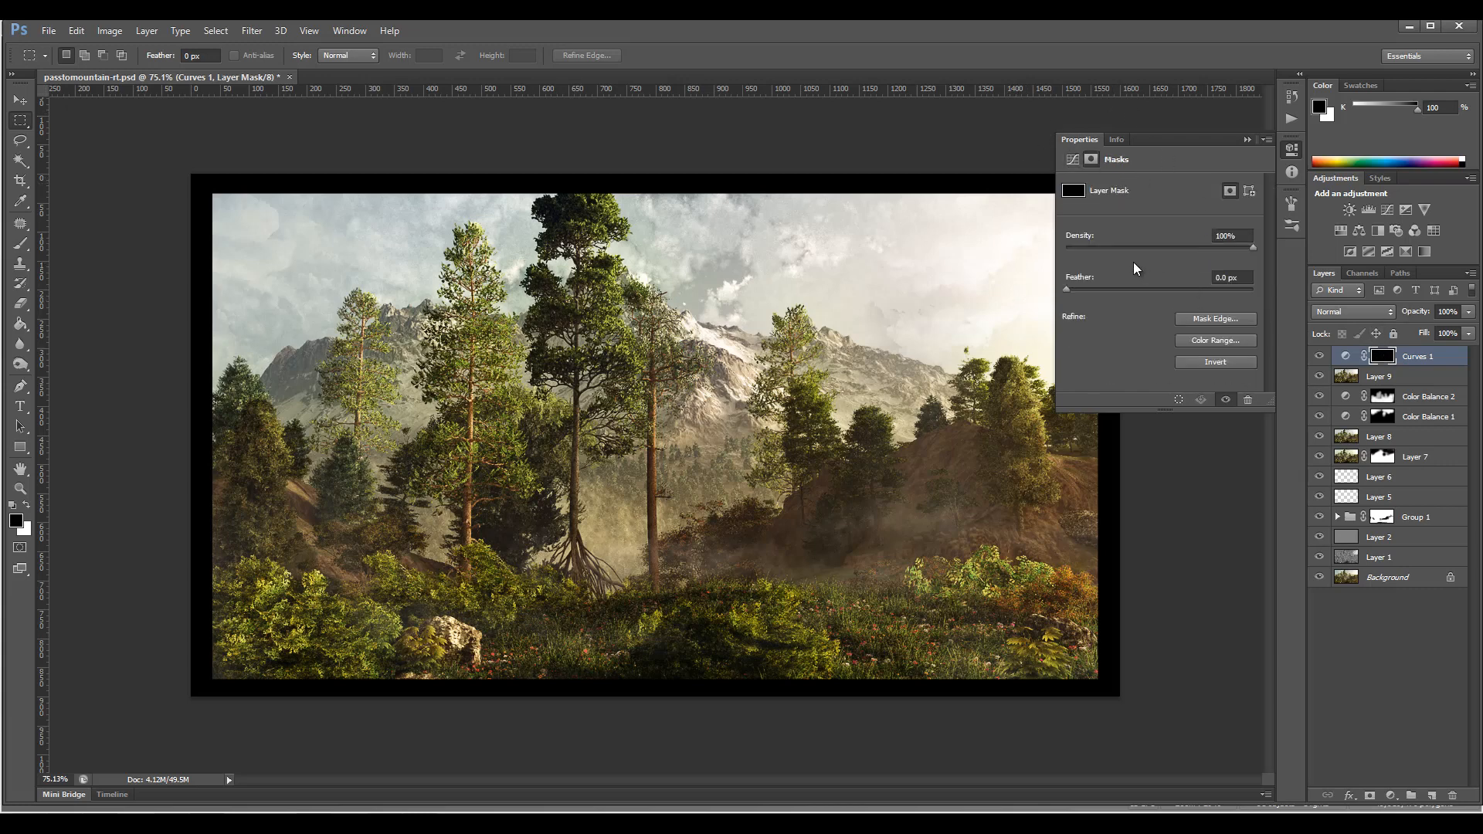
drag(1069, 289, 1172, 289)
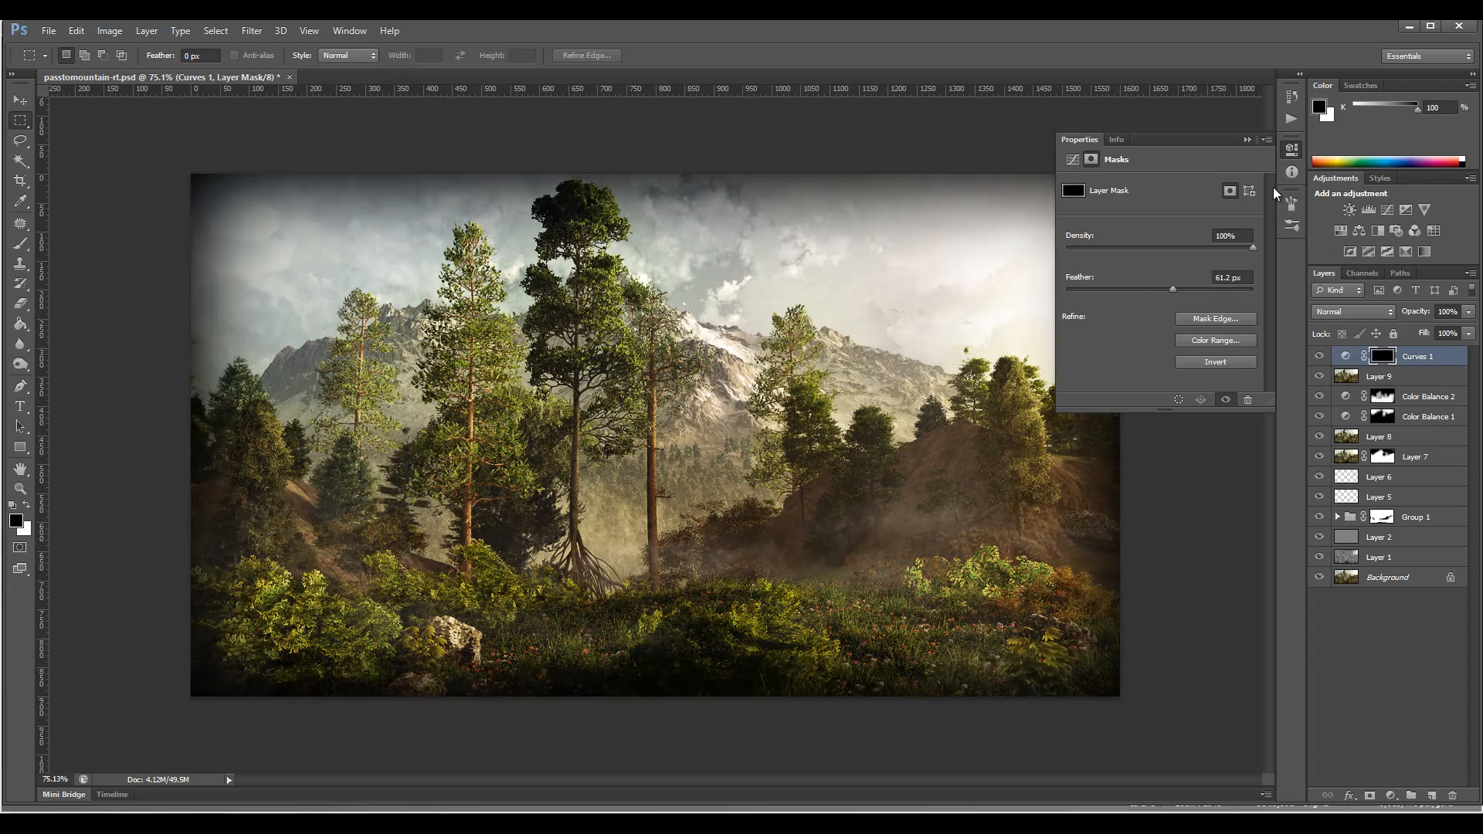
click(1375, 309)
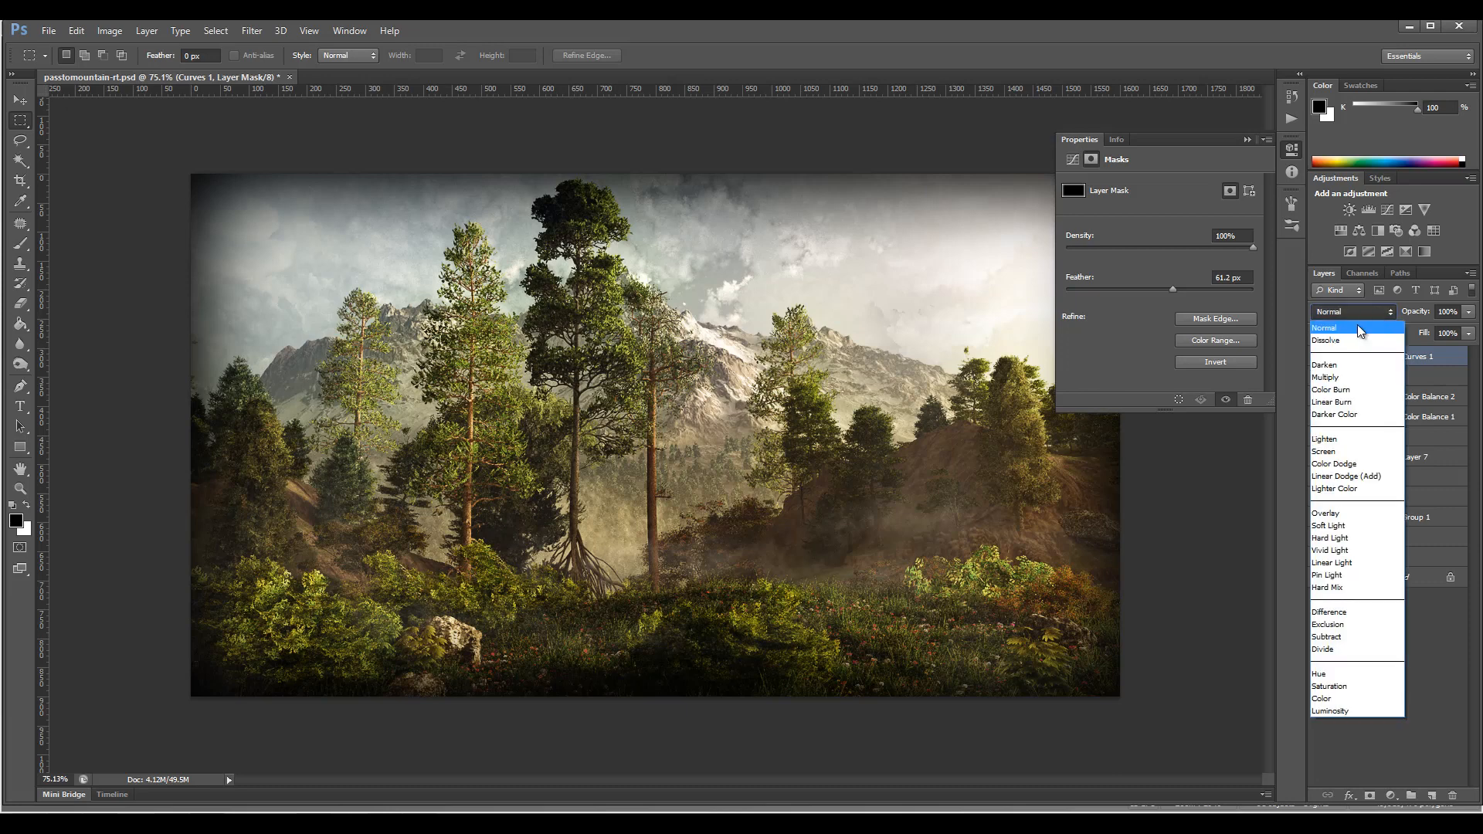
click(1360, 526)
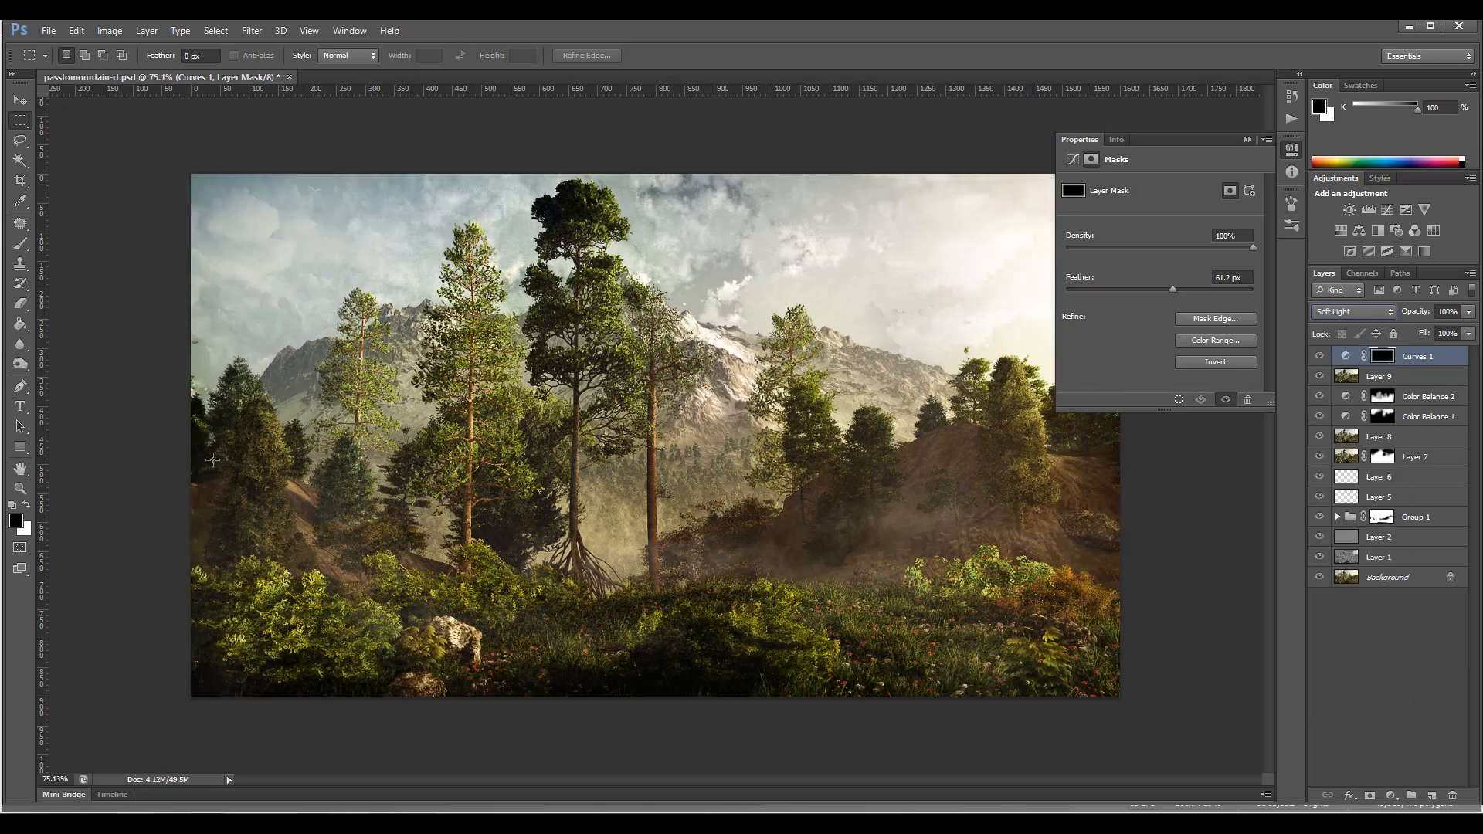
click(1293, 149)
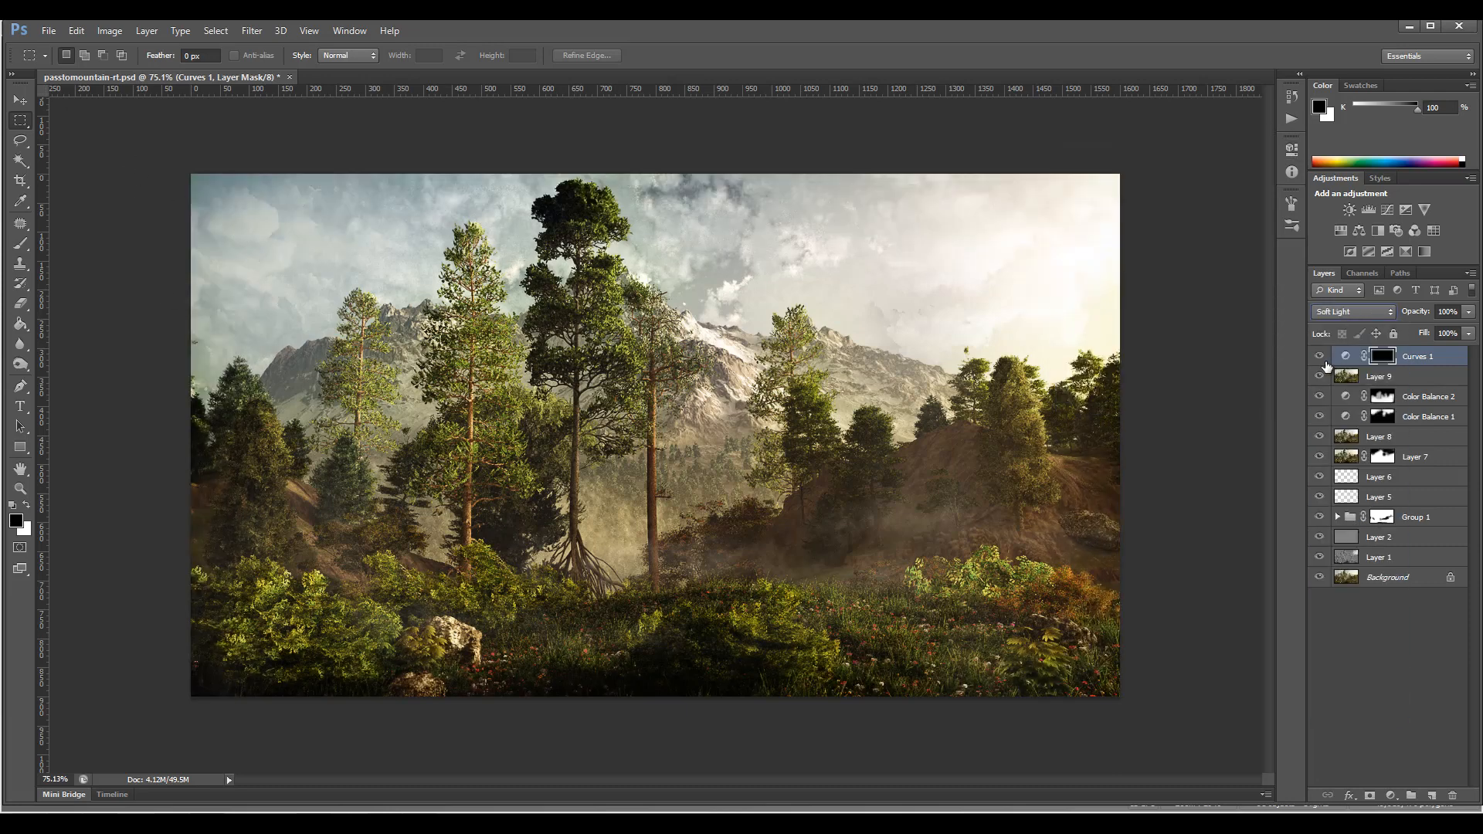
click(1321, 357)
click(1321, 358)
click(1323, 360)
Add a Vibrance adjustment layer with Vibrance at +22 and Saturation at +6.
click(1392, 796)
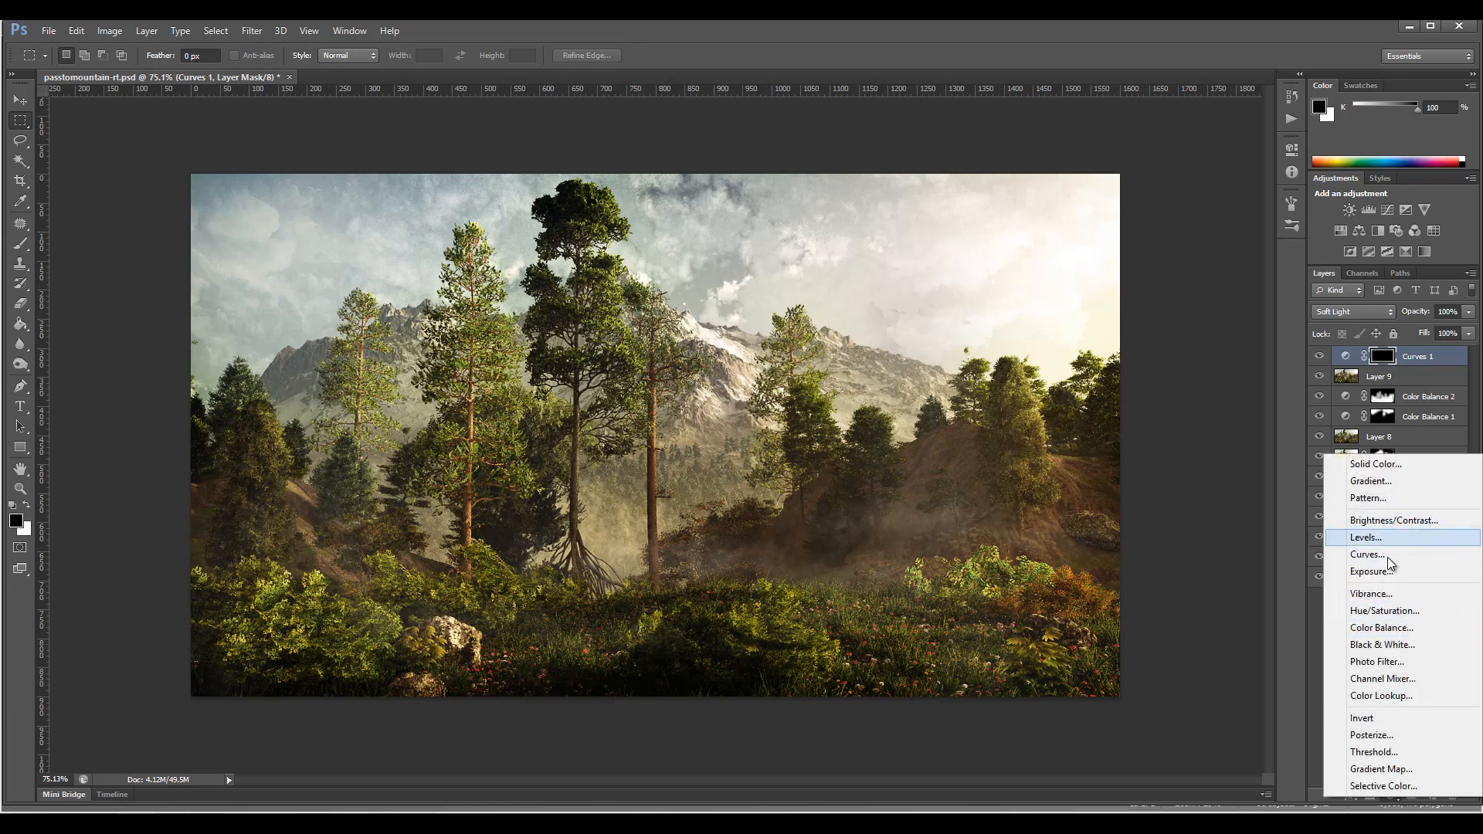
click(1391, 593)
drag(1164, 203, 1182, 198)
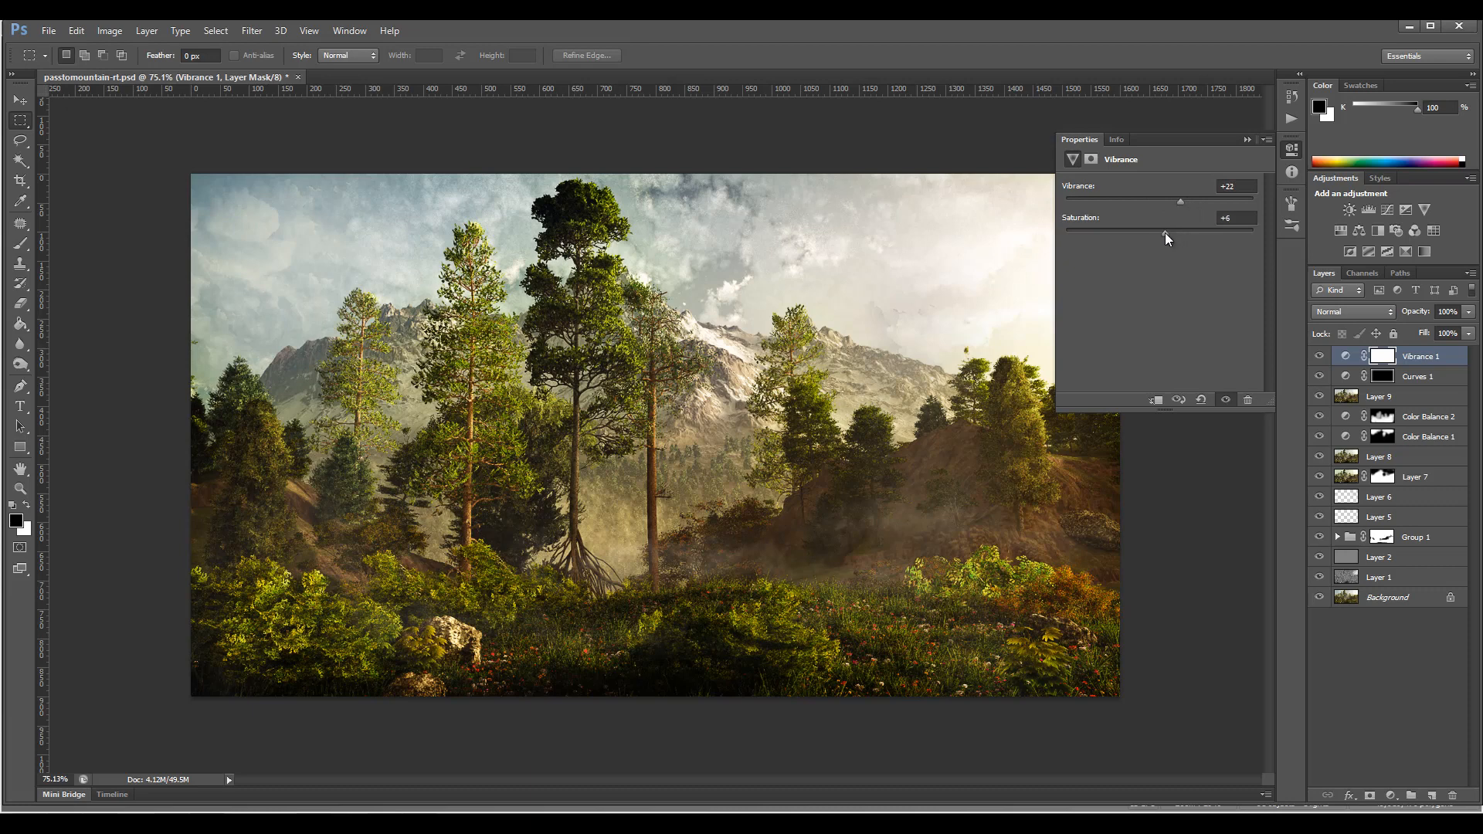
click(1293, 149)
click(1320, 356)
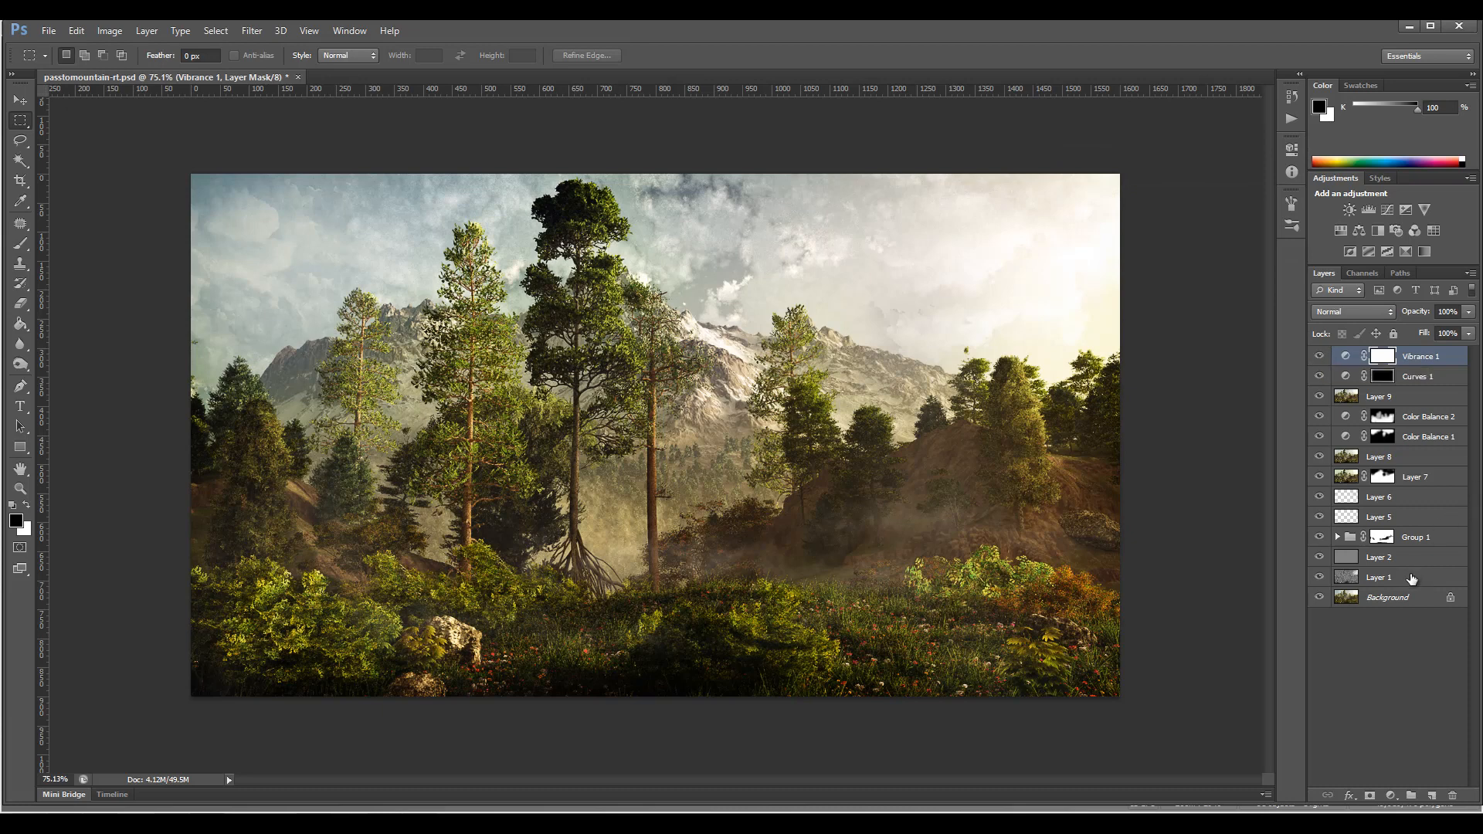
Group all layers above the Background, from Vibrance 1 down to Layer 1.
shift+click(1411, 578)
key(ctrl+g)
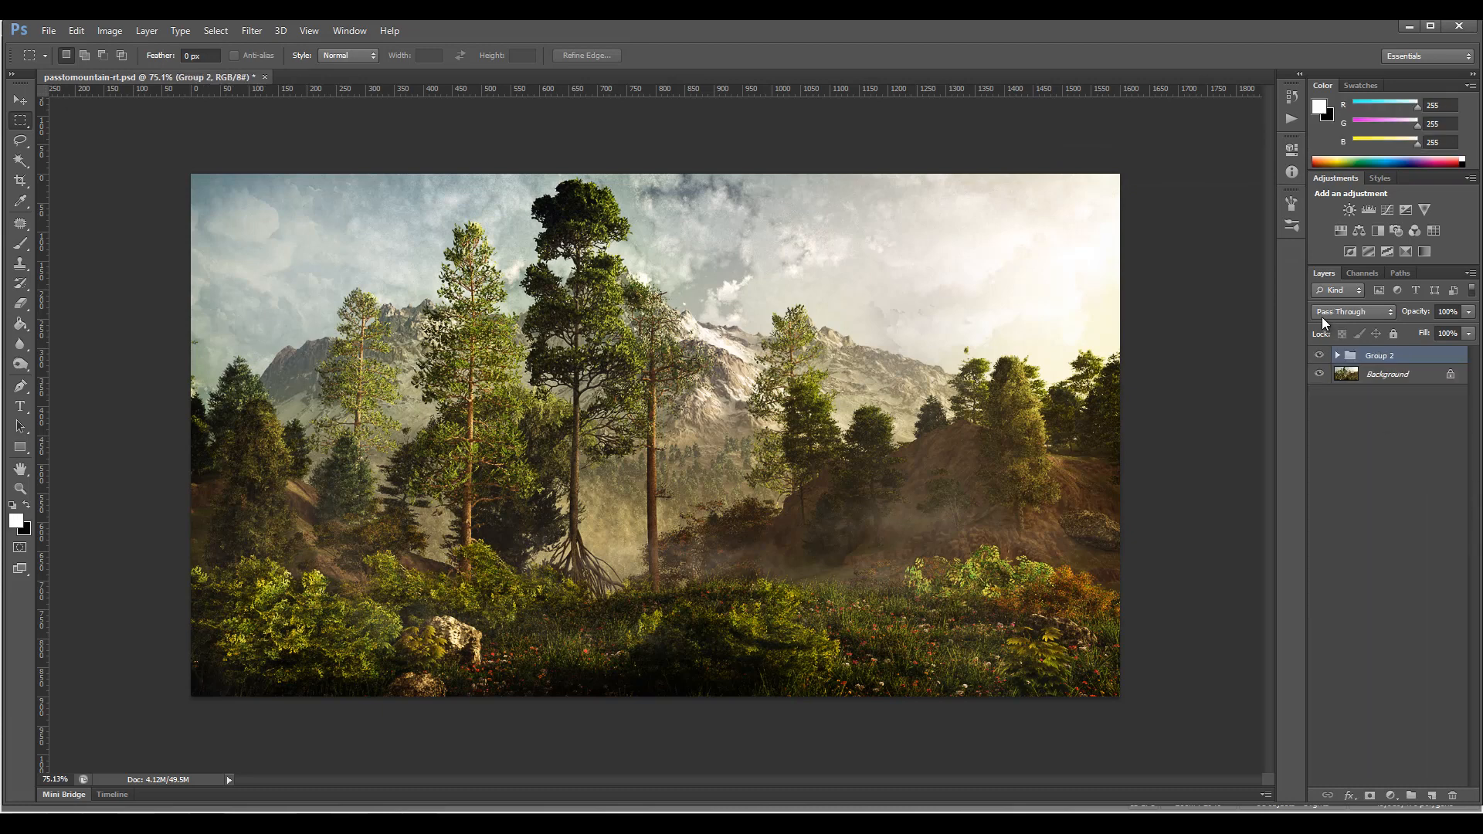
Switch the new group's visibility off and on repeatedly to compare the retouched image with the original render.
click(1321, 357)
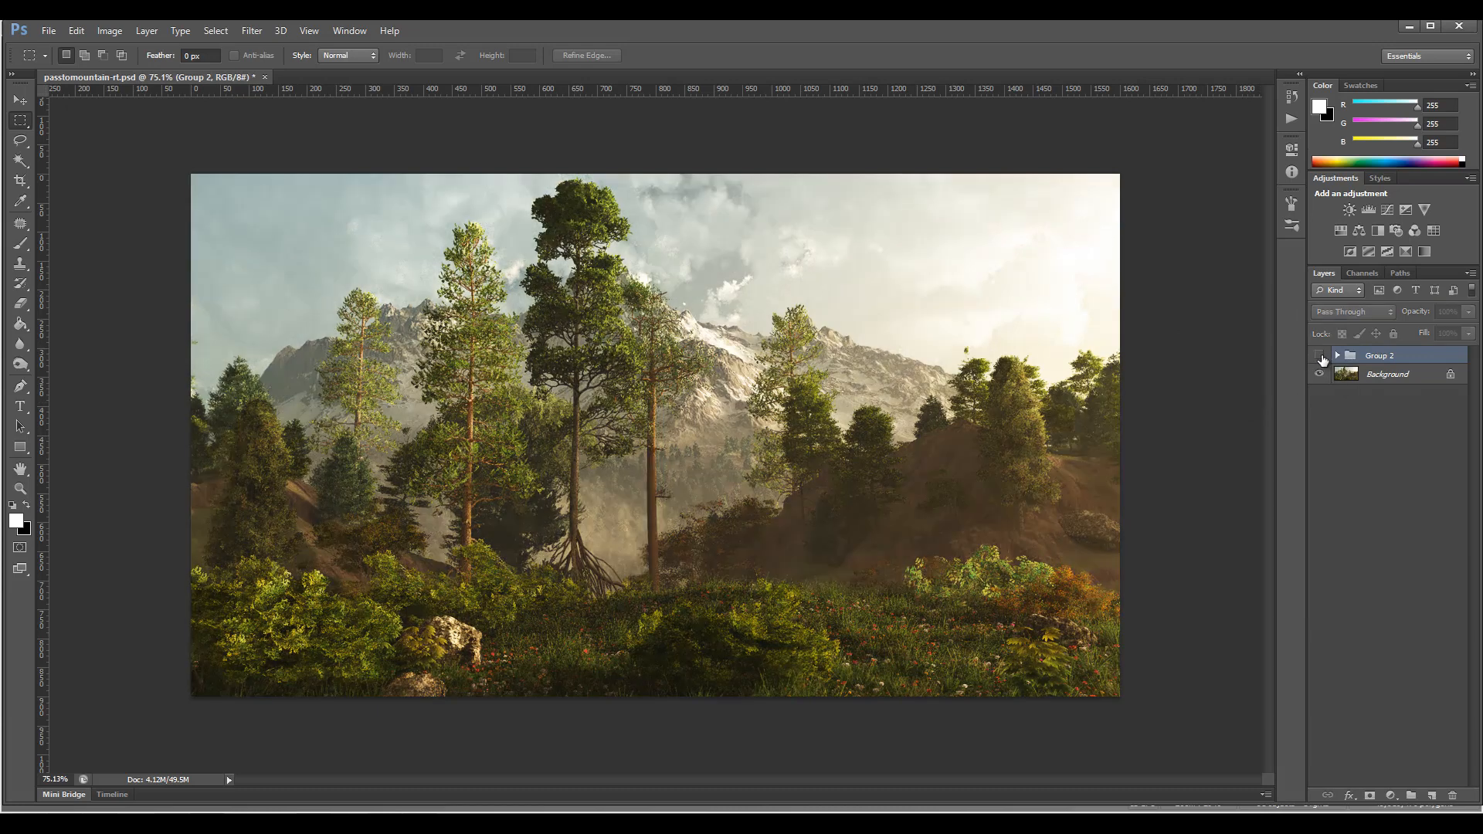
click(1321, 357)
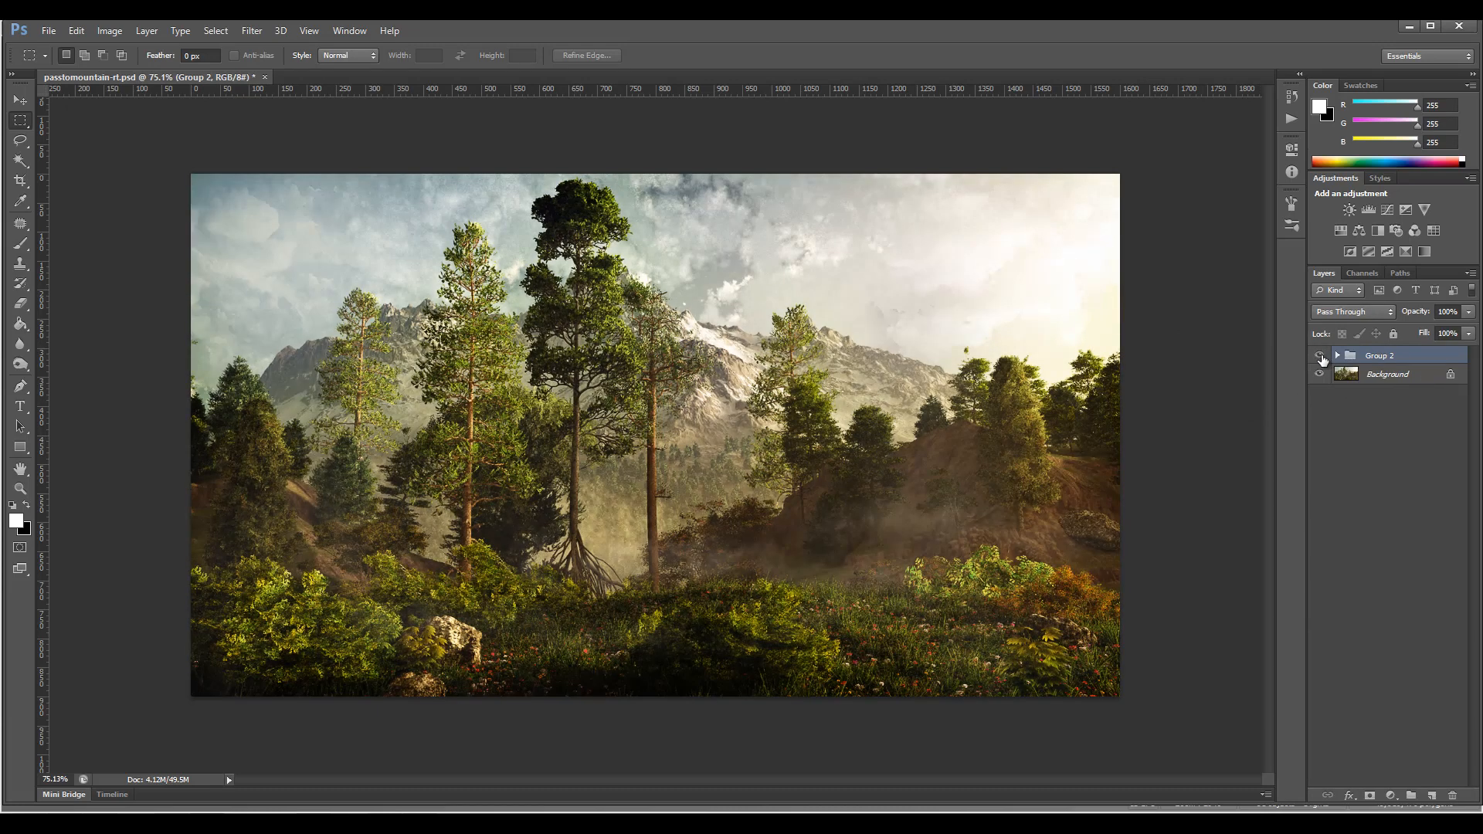
click(1321, 356)
click(1321, 357)
click(1321, 357)
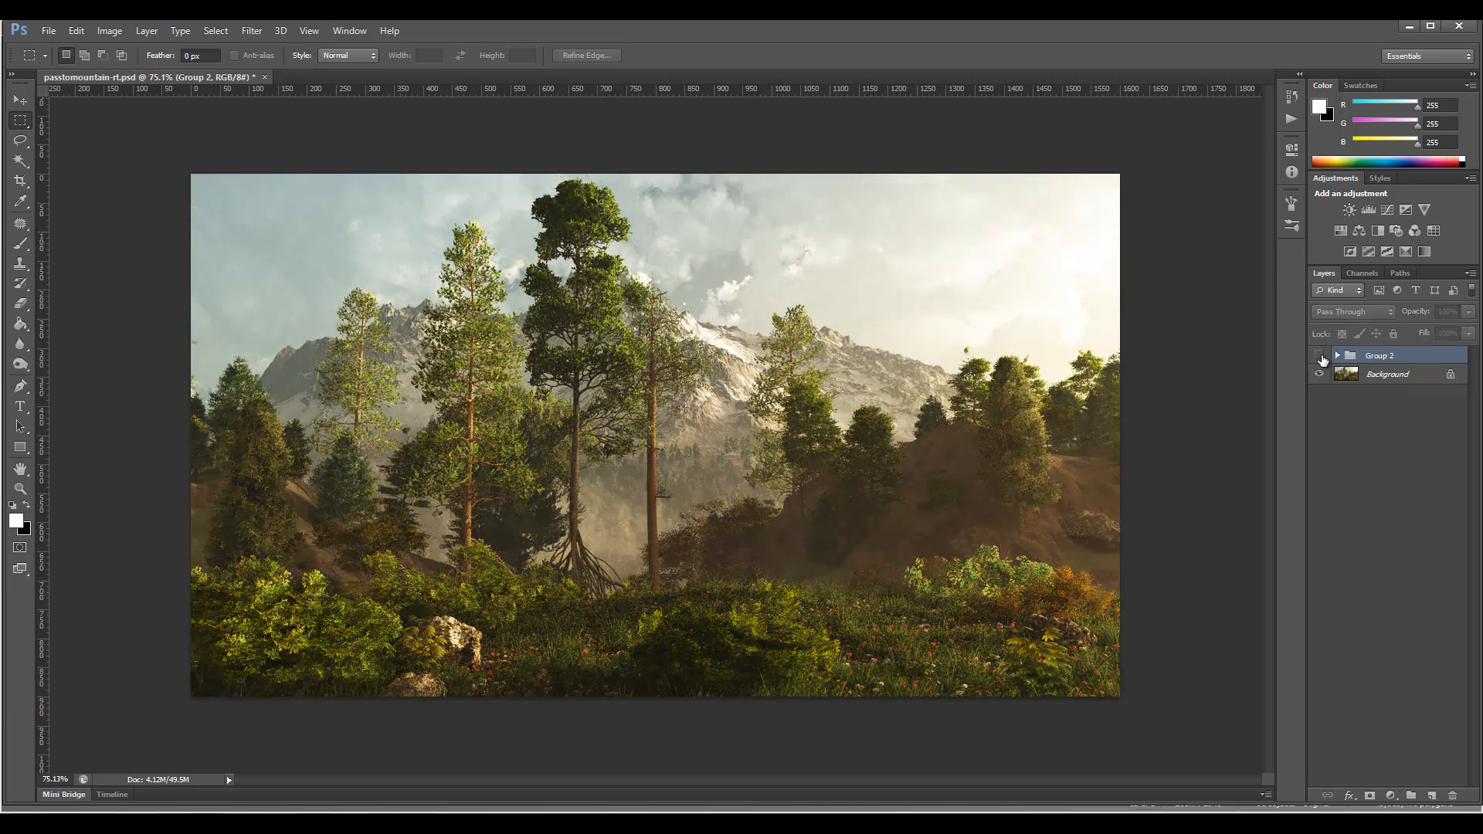
click(1321, 357)
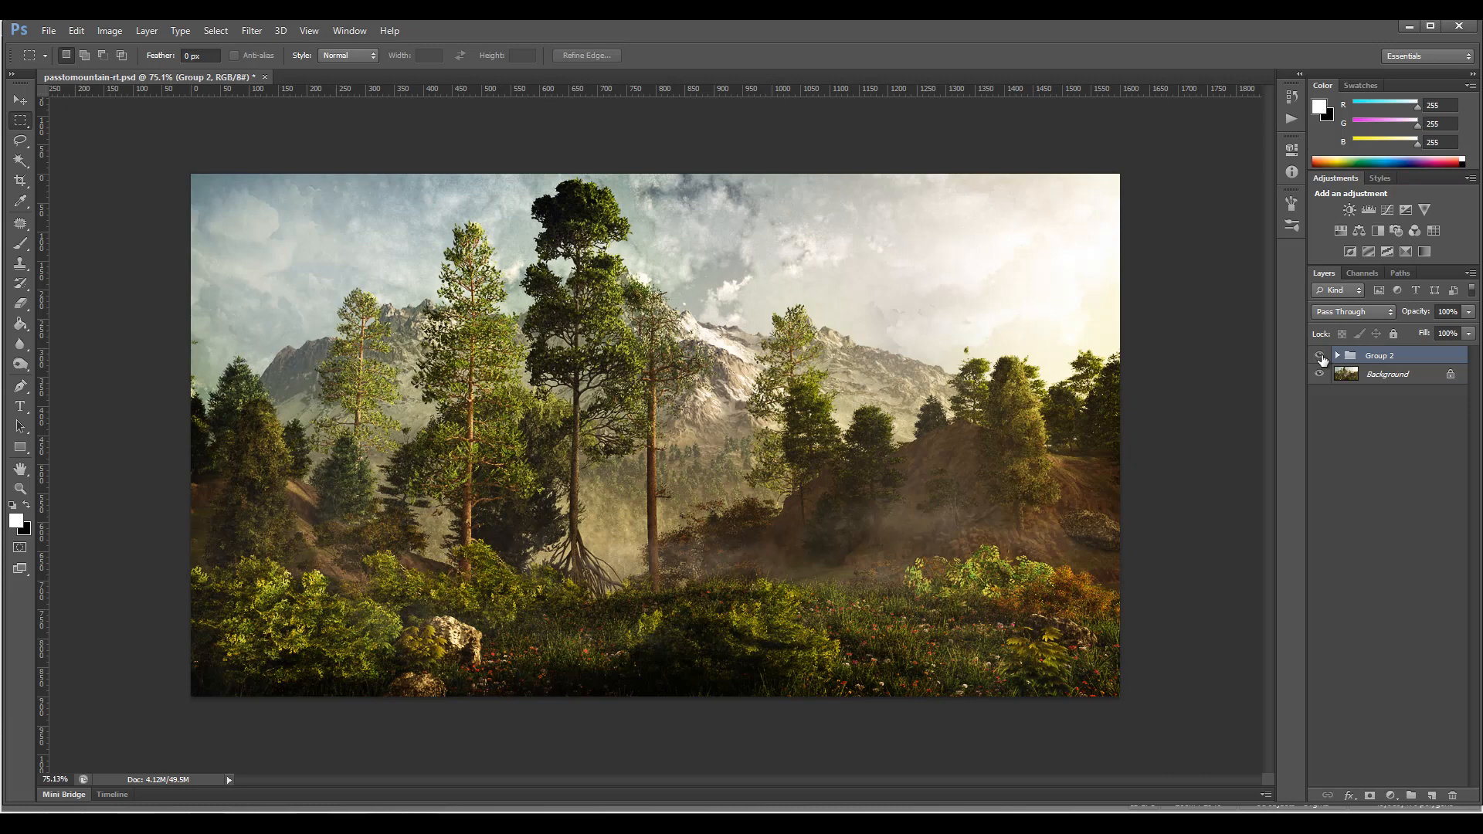
click(1321, 357)
click(1321, 357)
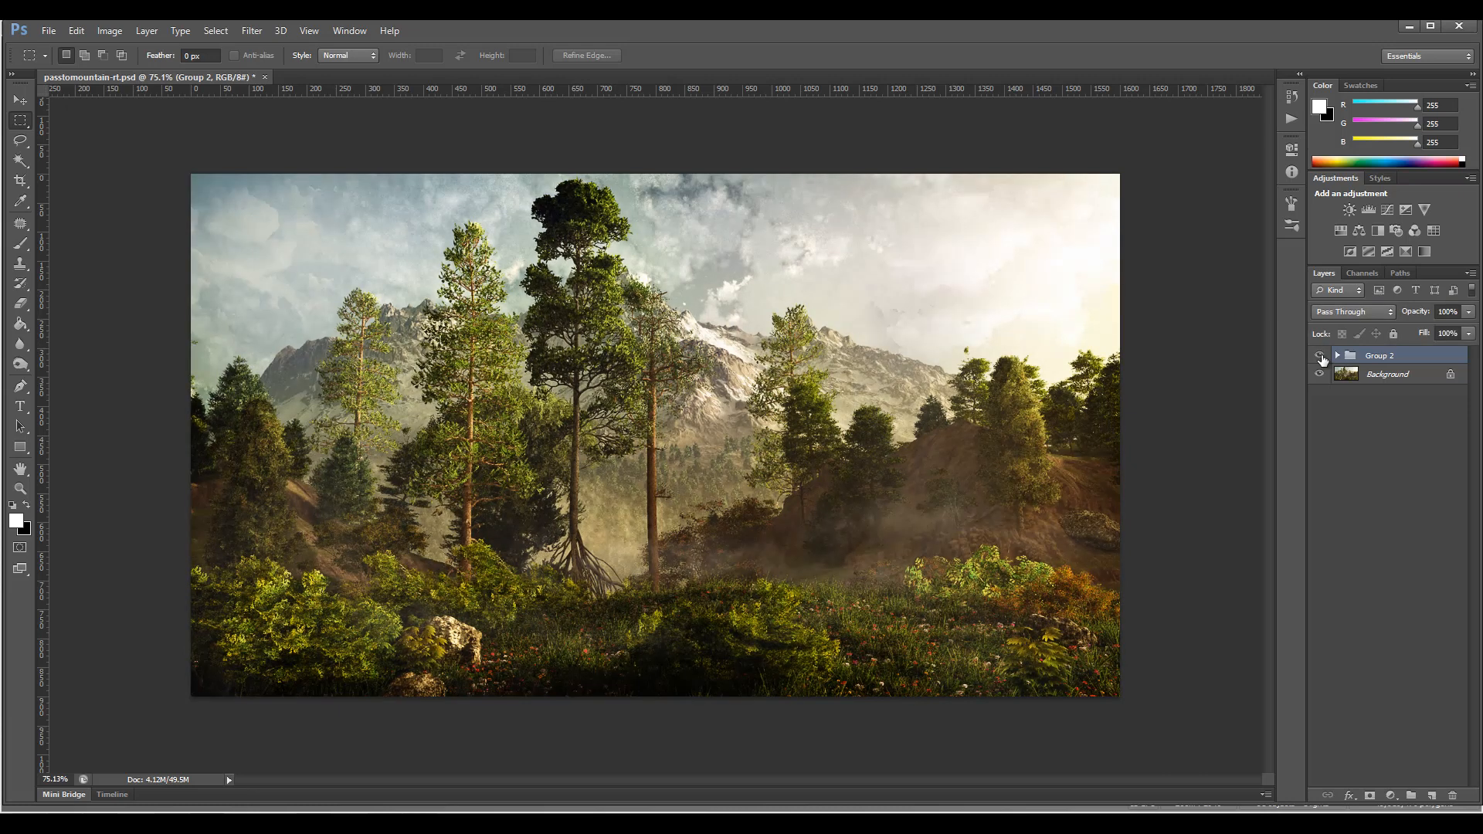